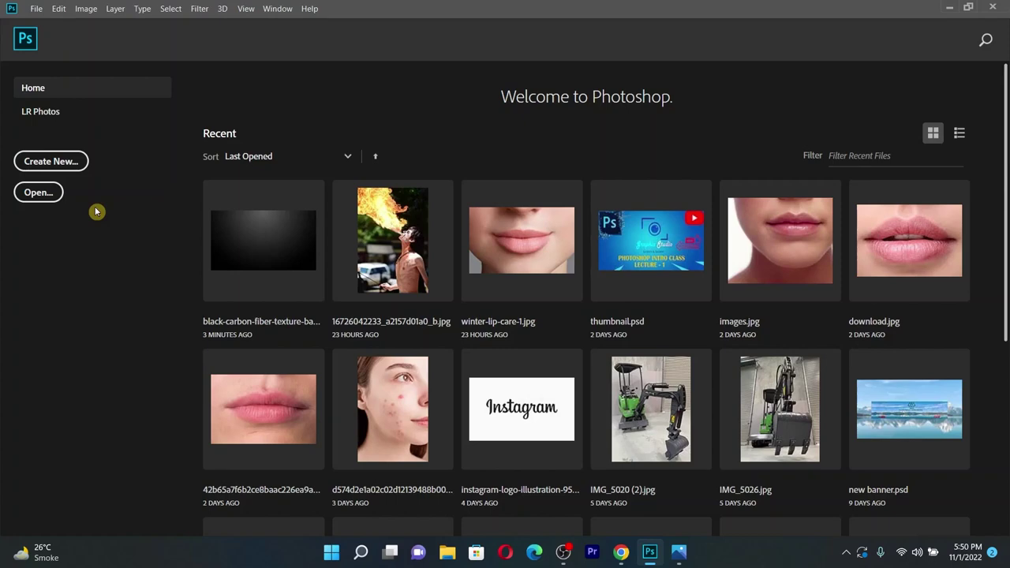
Start a new document and move the New Document settings window into view
left_click(71, 163)
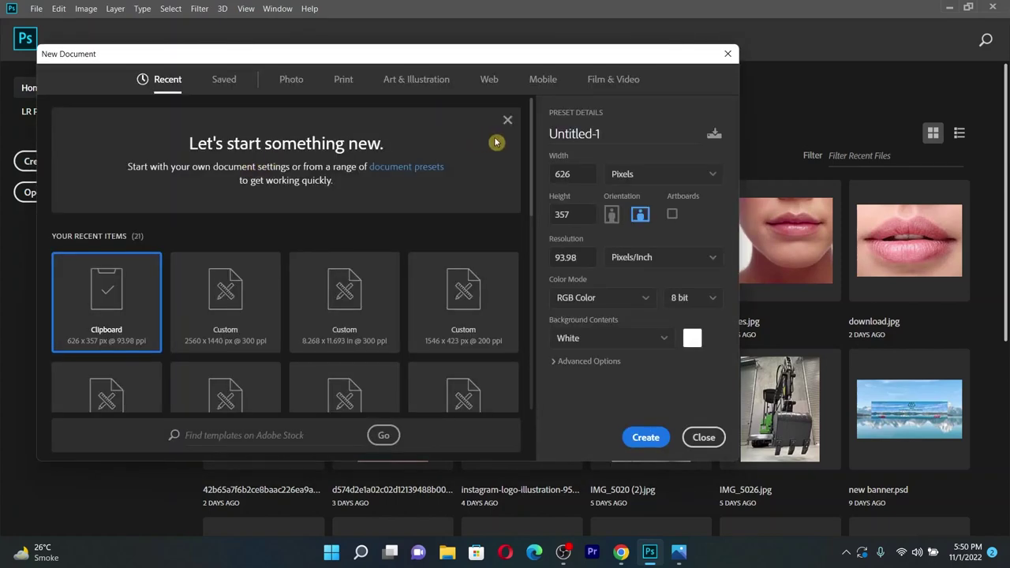
mouse_move(512, 62)
left_mouse_down()
mouse_move(543, 69)
mouse_move(583, 28)
left_mouse_up()
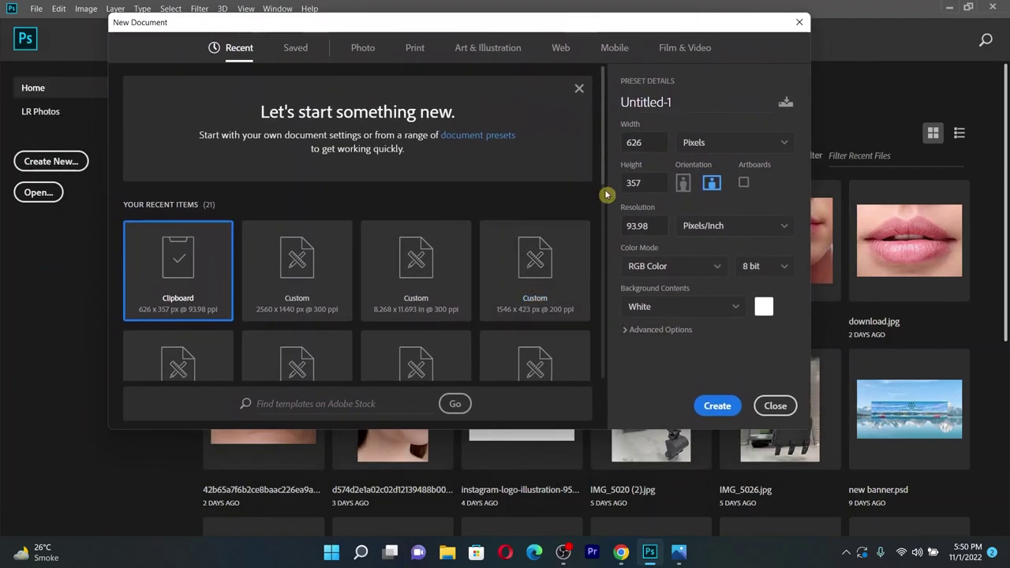
left_click_drag(606, 194, 608, 239)
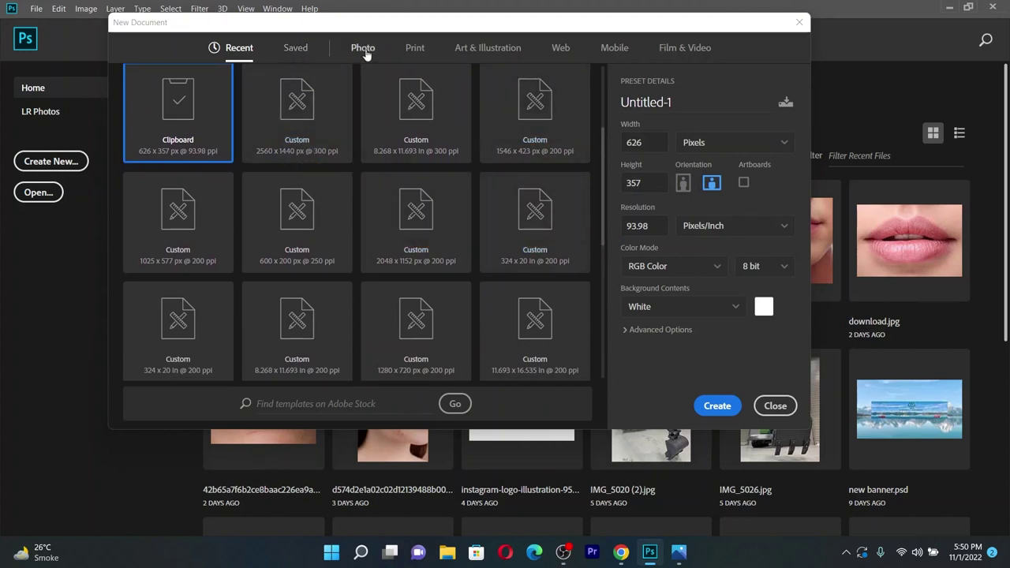
left_click_drag(605, 177, 604, 118)
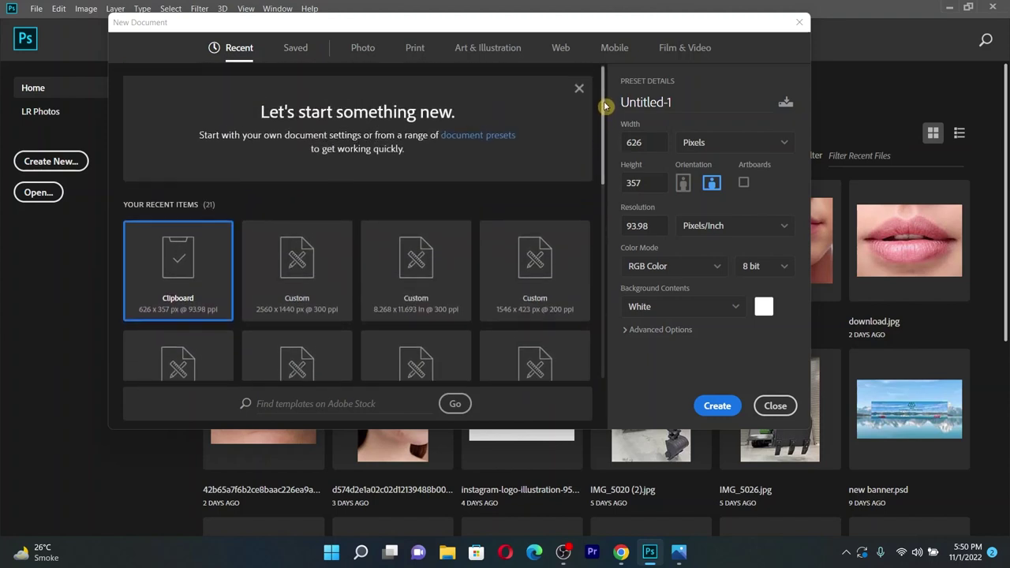
Set the new document's size to 2560 × 1440 pixels
left_click(705, 150)
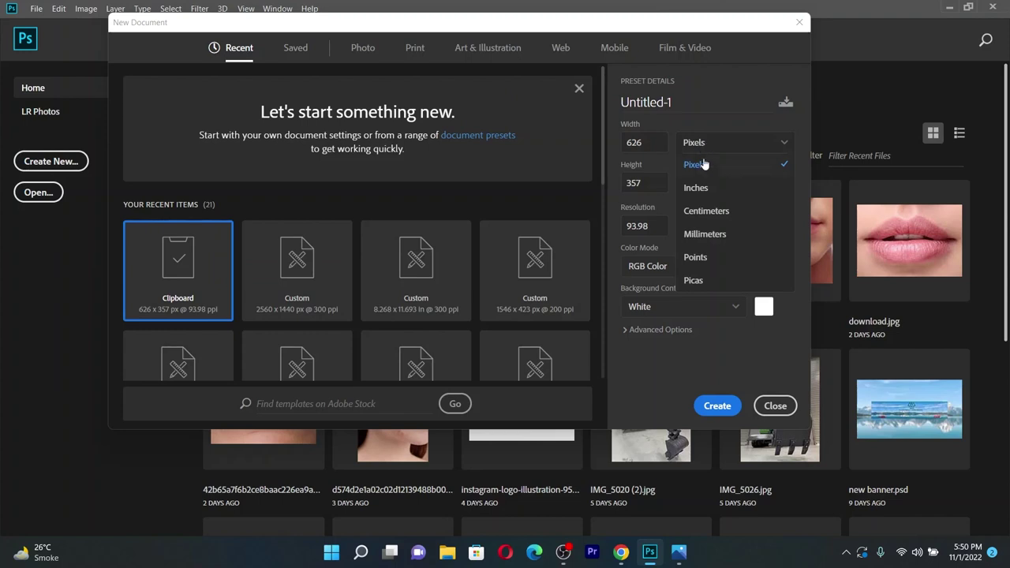
left_click(702, 166)
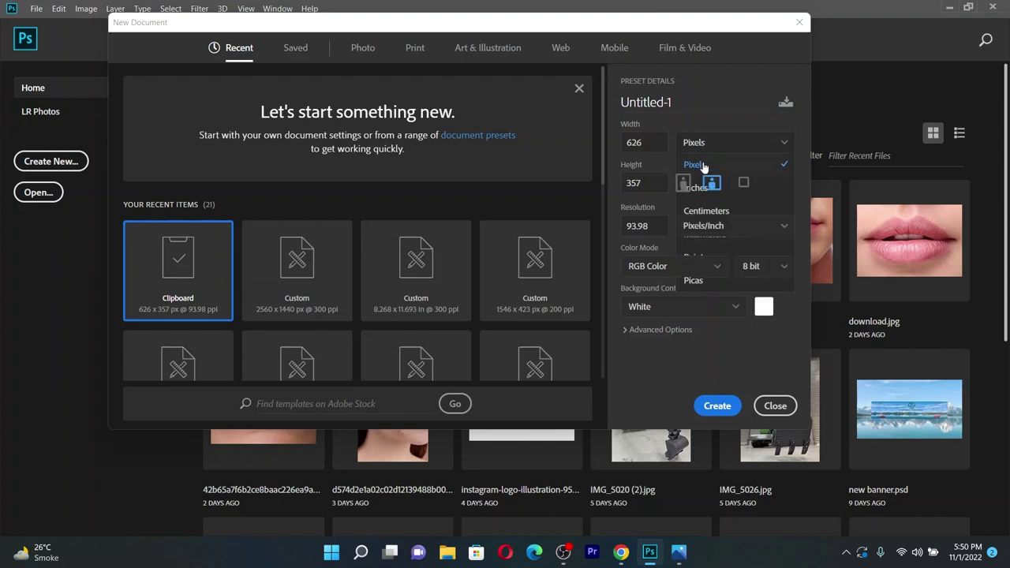
double_click(650, 142)
key("BackSpace")
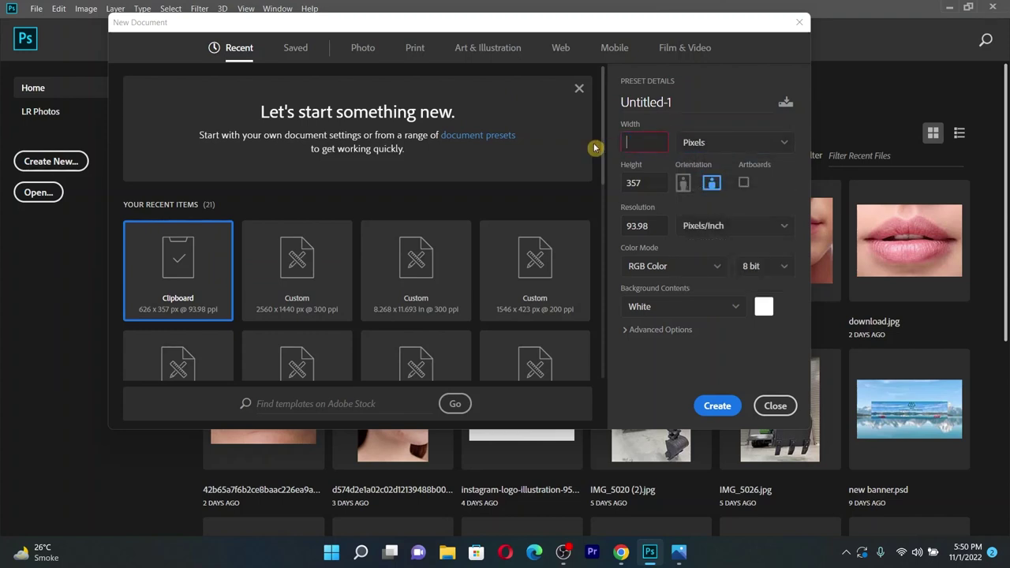
type("256")
type("0")
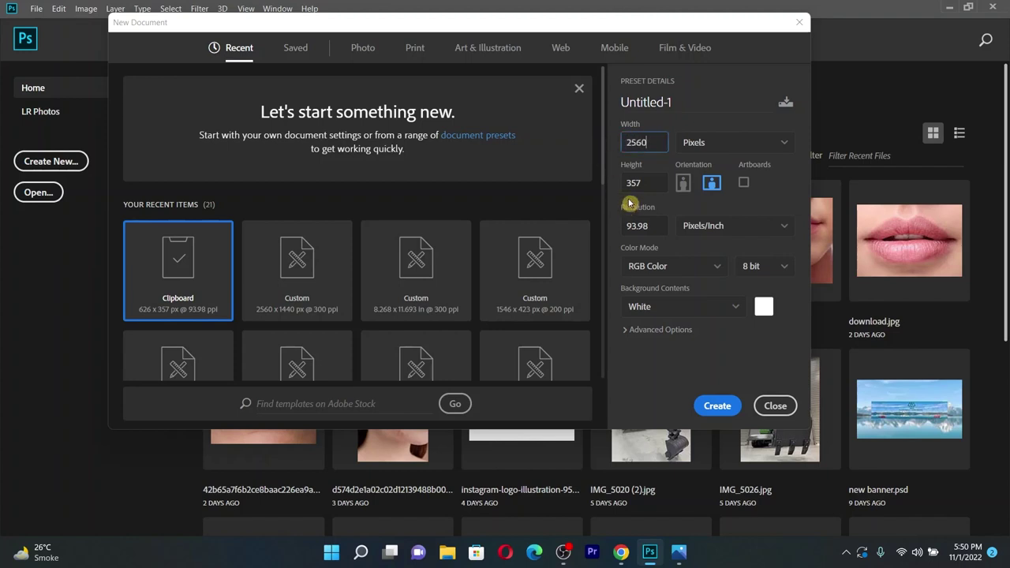
left_click(647, 188)
key("BackSpace")
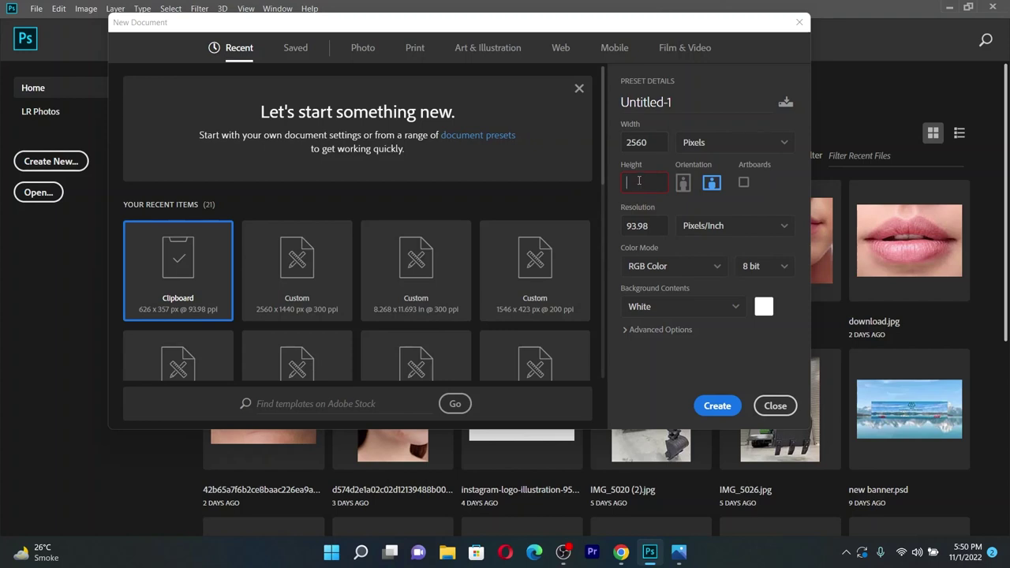
type("1")
type("440")
Set the resolution to 300 pixels/inch, keeping pixels as the width unit
left_click_drag(654, 226, 618, 230)
key("BackSpace")
type("300")
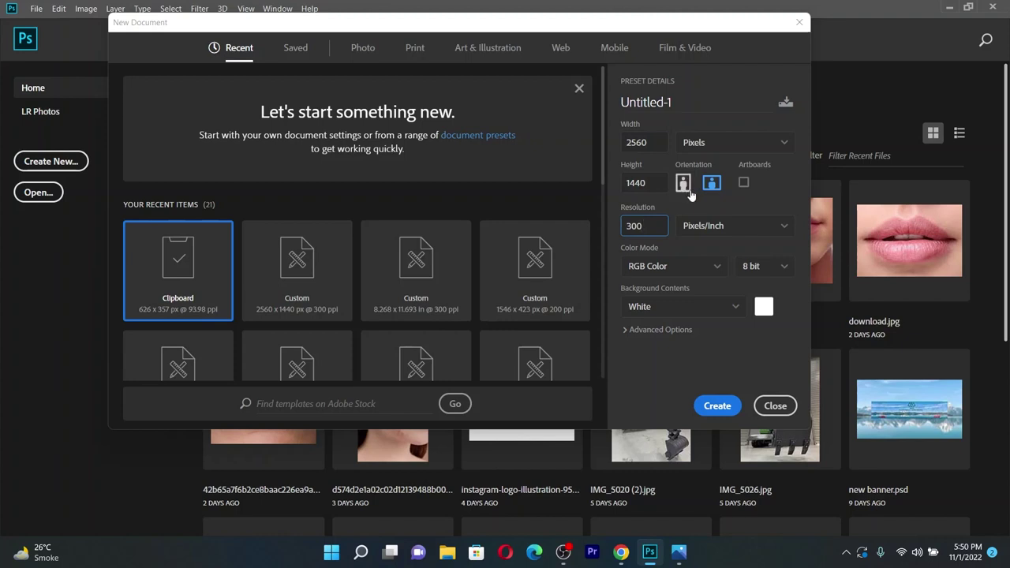
left_click(708, 202)
left_click(715, 147)
left_click(713, 161)
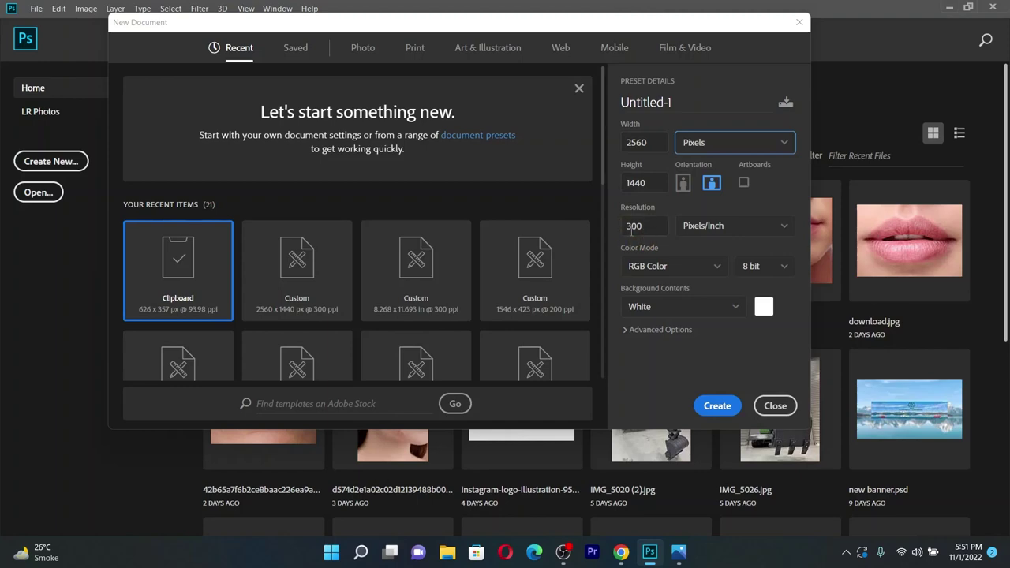
Create the 2560 × 1440 Untitled-1 document and unlock its Background as Layer 0
left_click(715, 406)
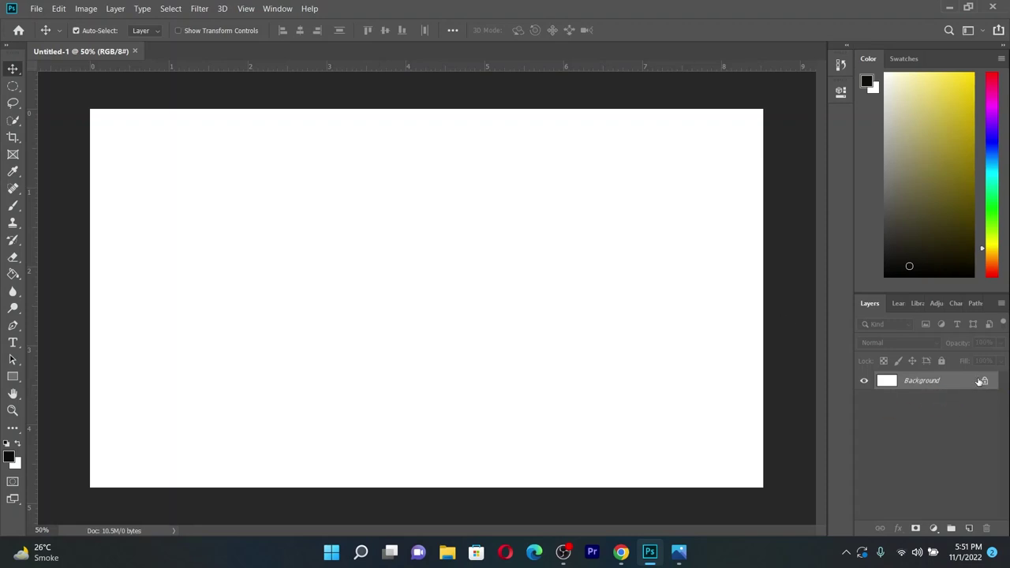
left_click(880, 430)
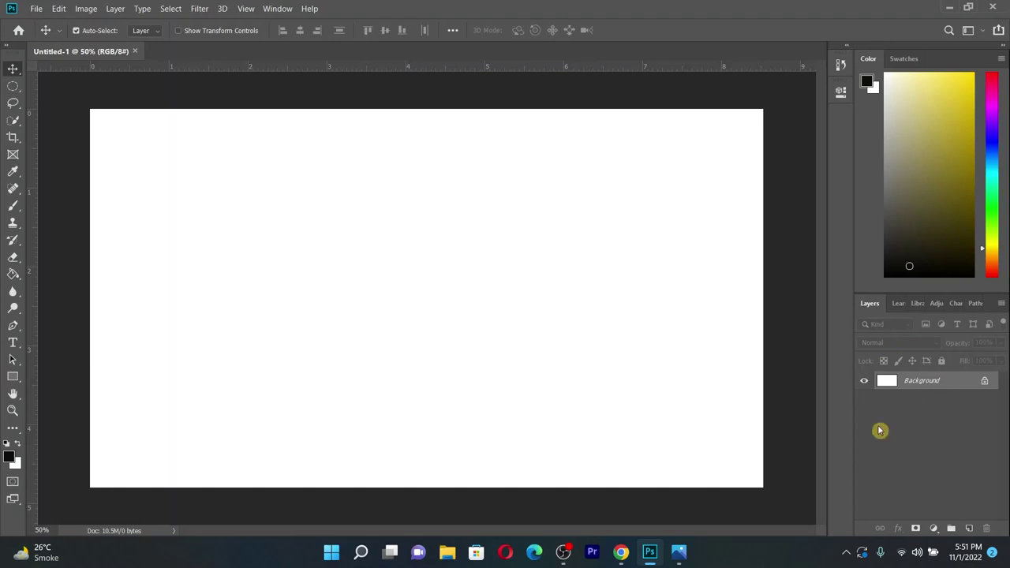
left_click(939, 372)
left_click(983, 383)
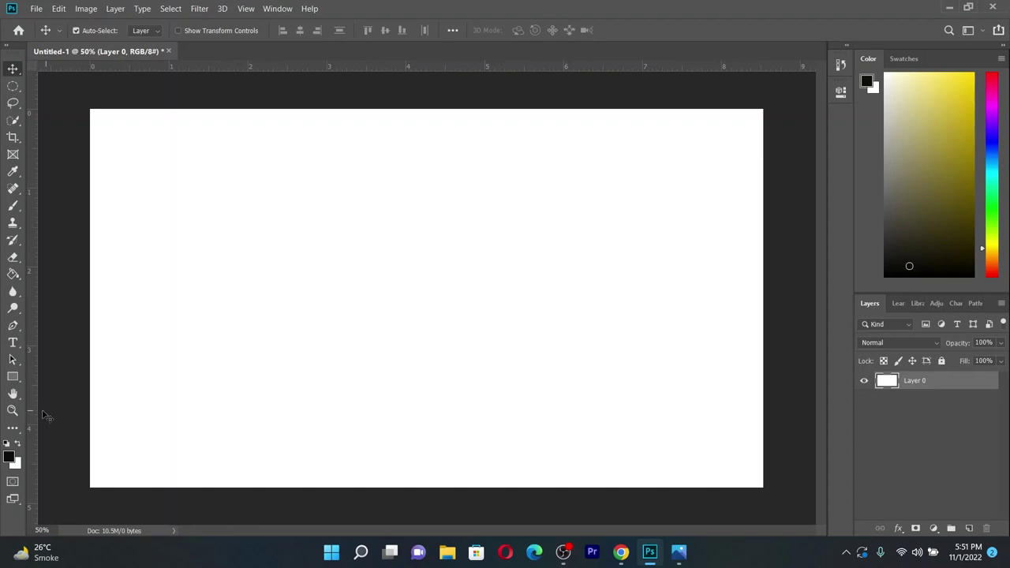
Fill the white canvas with bright yellow using the Paint Bucket
left_click(10, 456)
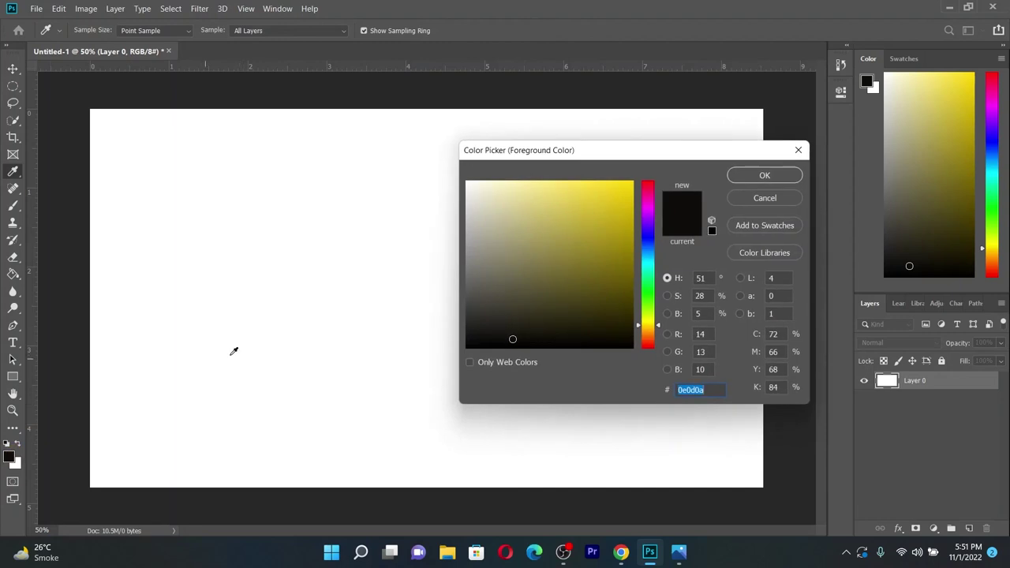
mouse_move(576, 277)
left_mouse_down()
mouse_move(589, 197)
mouse_move(557, 192)
mouse_move(593, 194)
mouse_move(597, 217)
mouse_move(585, 187)
left_mouse_up()
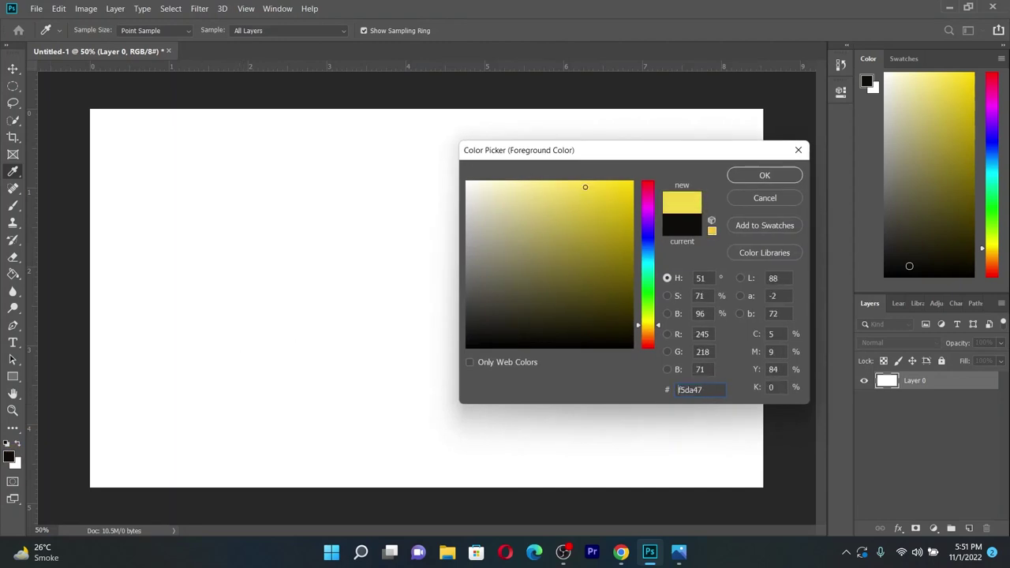
left_click(729, 177)
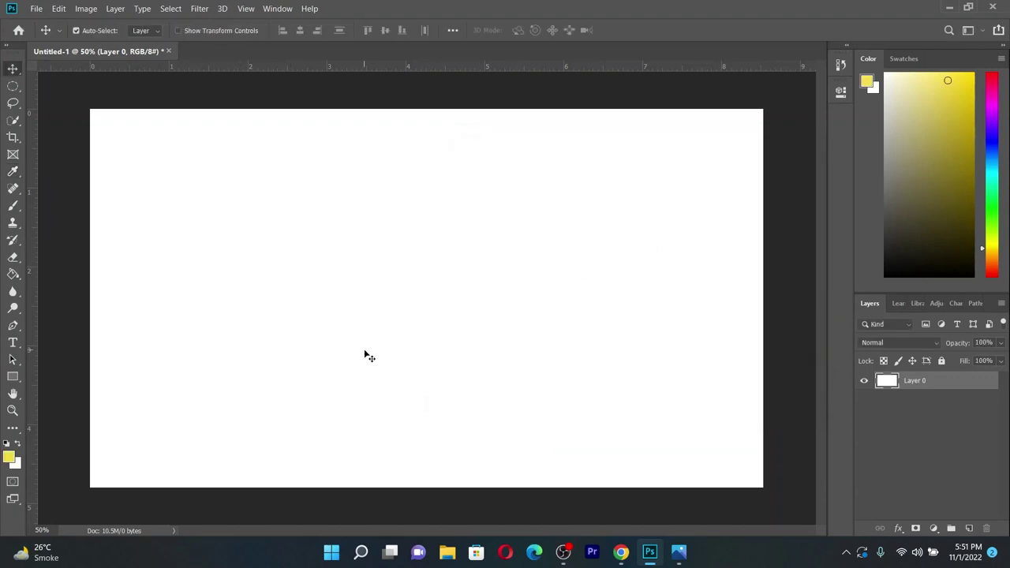
left_click(15, 278)
left_click(80, 289)
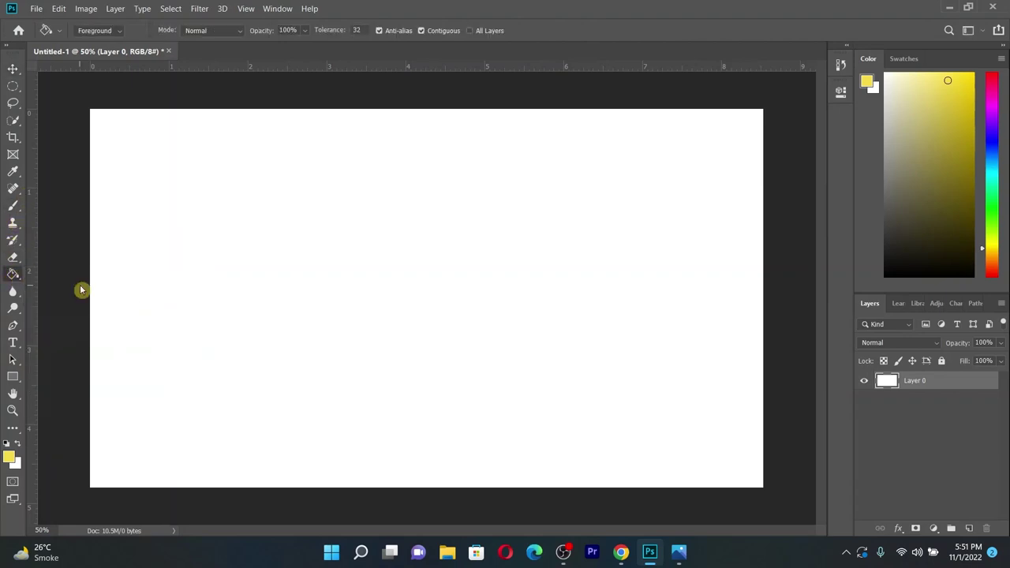
left_click(262, 266)
scroll(451, 255, "up", 1)
scroll(450, 256, "down", 1)
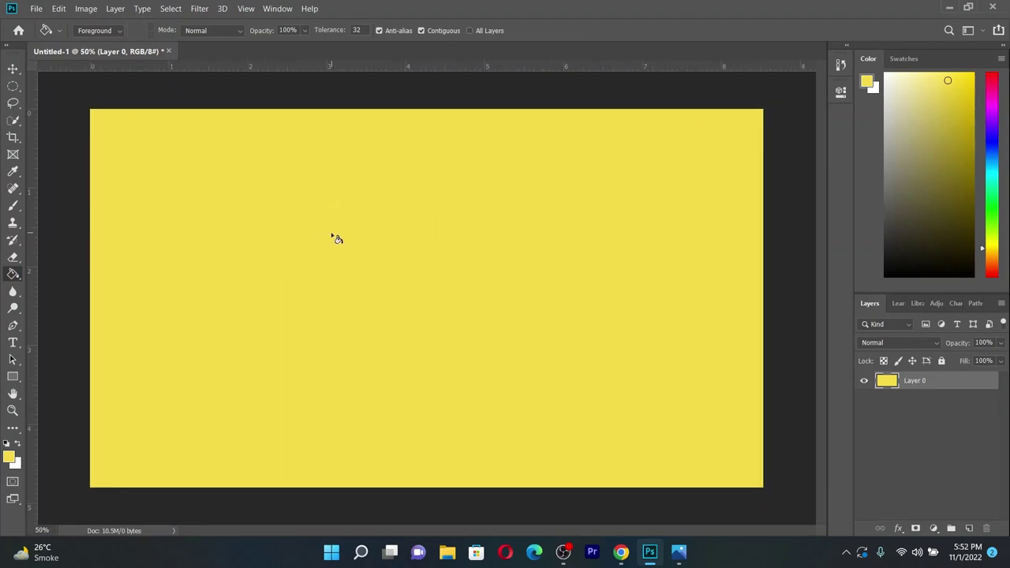
Refill the yellow canvas with a near-black foreground colour
left_click(9, 456)
left_click(483, 344)
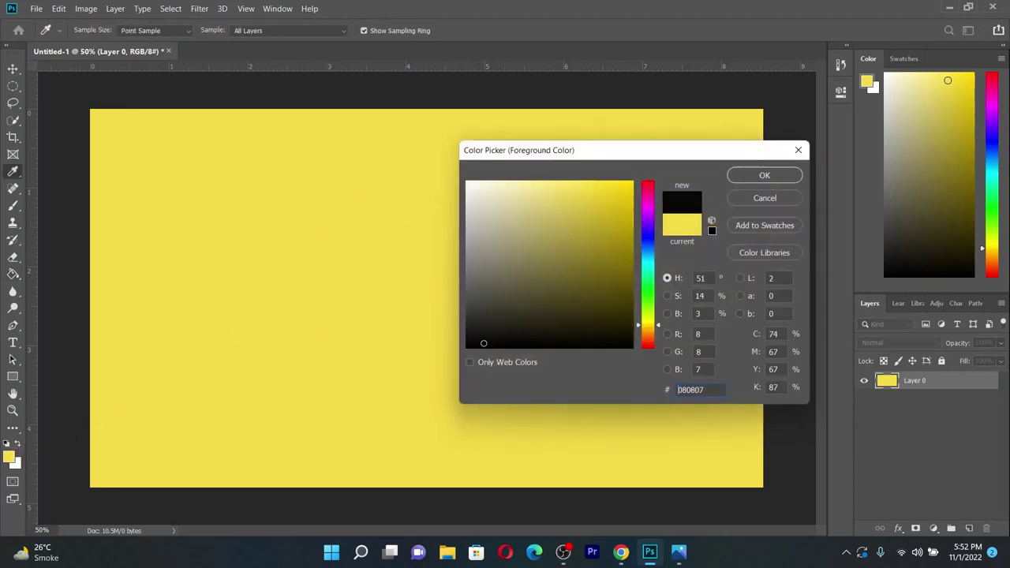
left_click(776, 175)
left_click(532, 297)
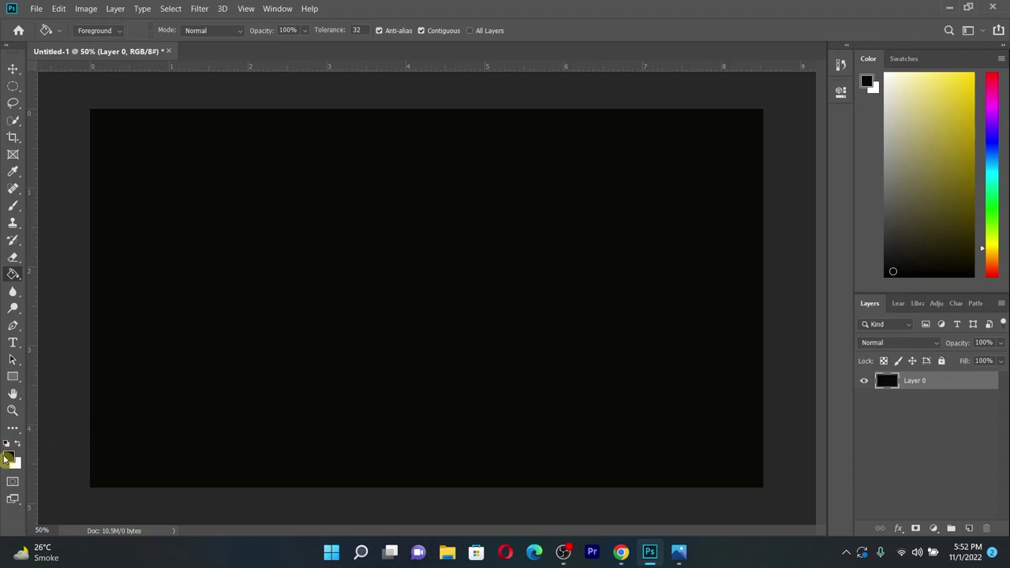
Pick a pink-magenta foreground colour and fill the canvas with it
left_click(8, 456)
left_click(560, 246)
left_click(600, 206)
left_click(648, 190)
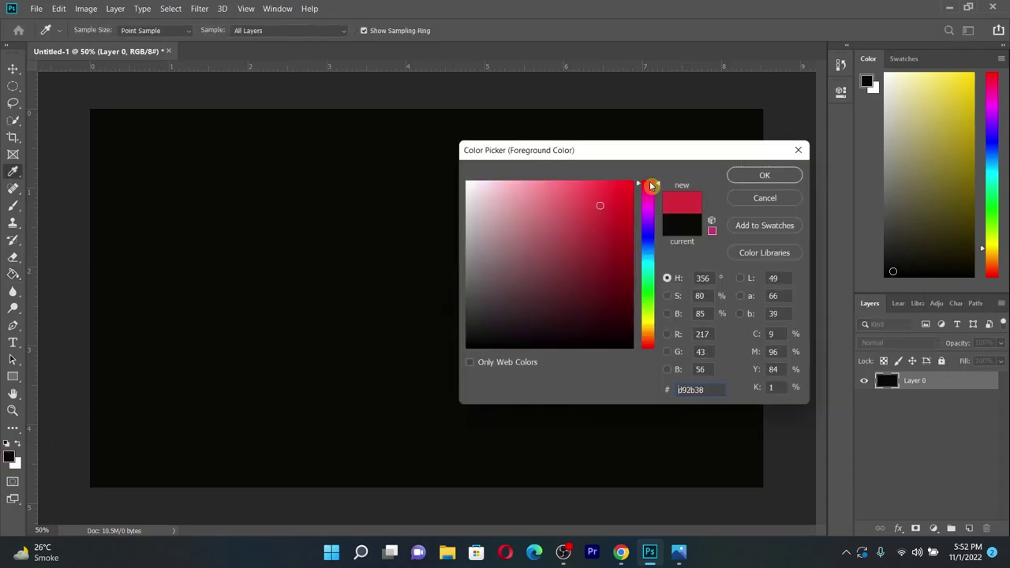
left_click(611, 197)
left_click(765, 175)
left_click(397, 239)
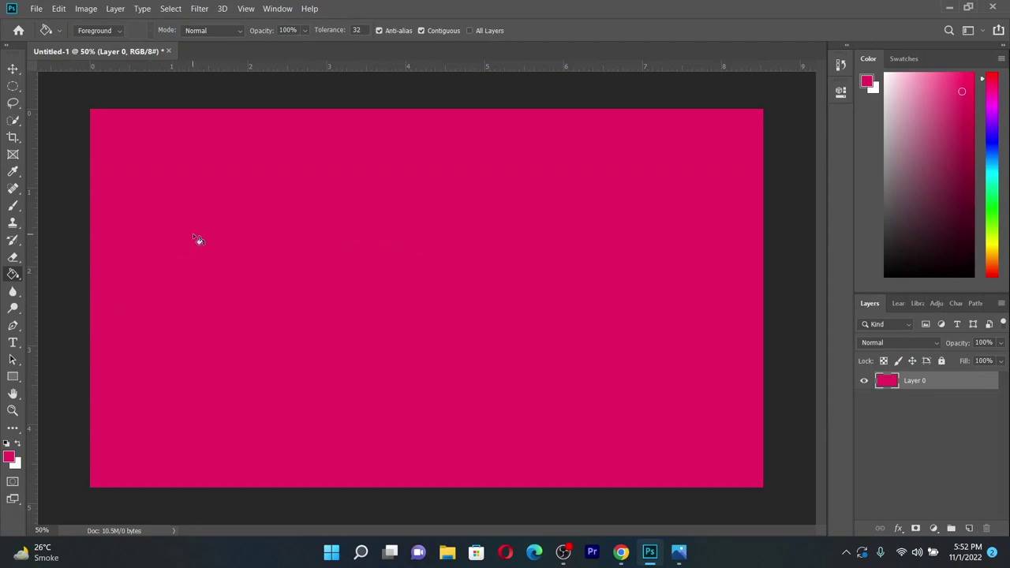
Fill the canvas with near-black #080708, replacing the pink
left_click(10, 457)
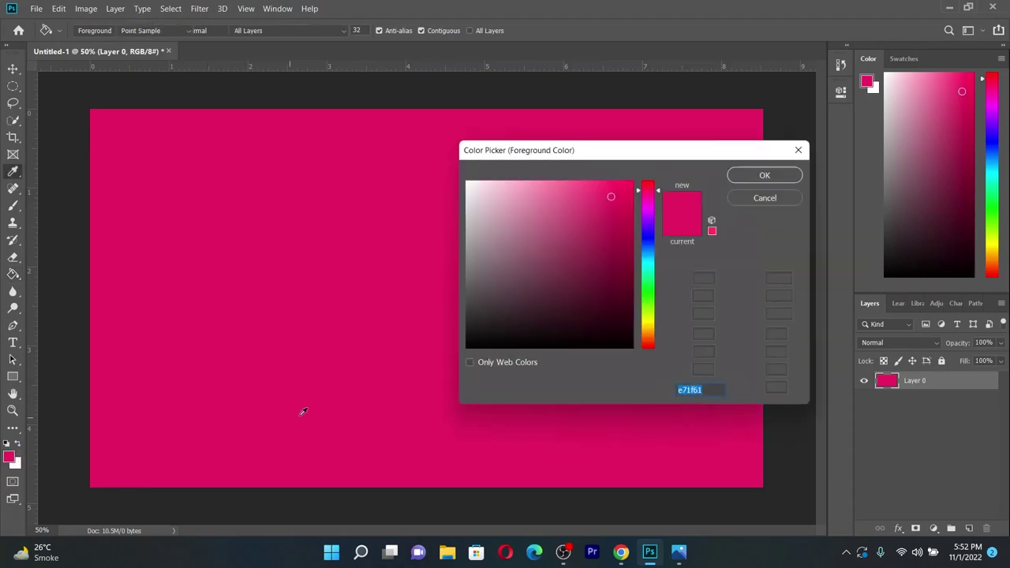
left_click_drag(521, 324, 479, 343)
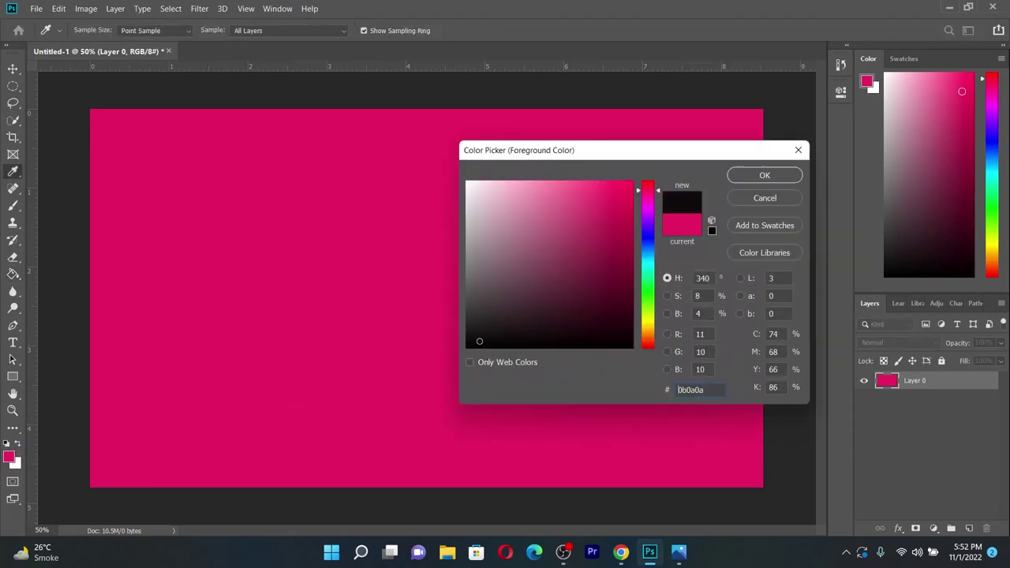
left_click(765, 177)
left_click(403, 205)
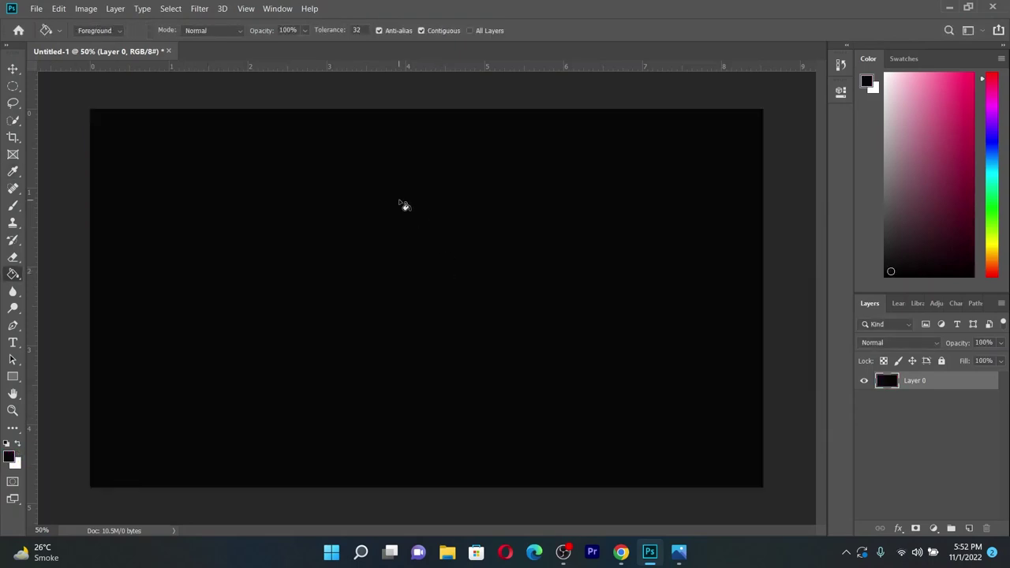
Open the black carbon-fiber texture image
left_click(36, 10)
left_click(47, 31)
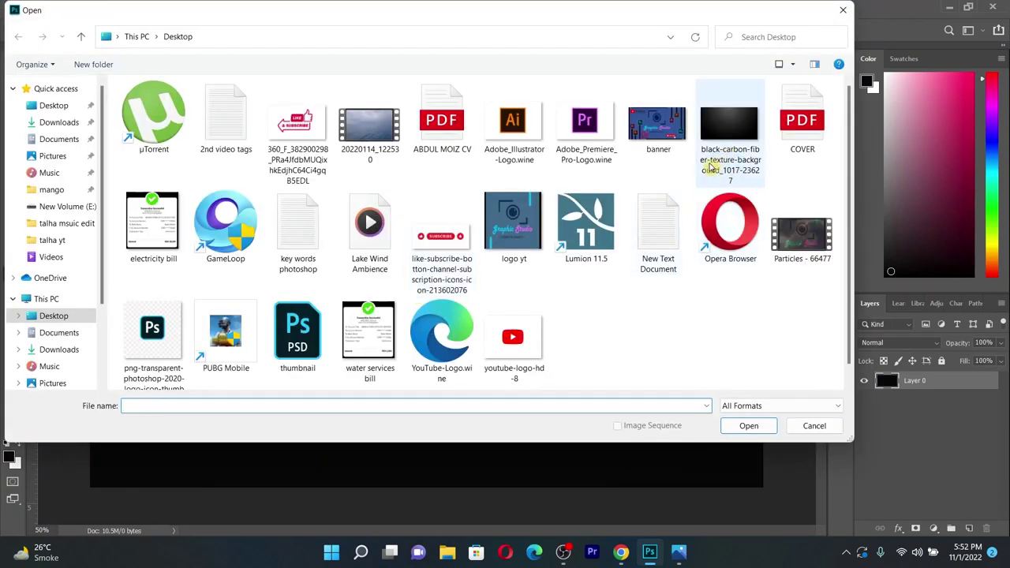
left_click(730, 160)
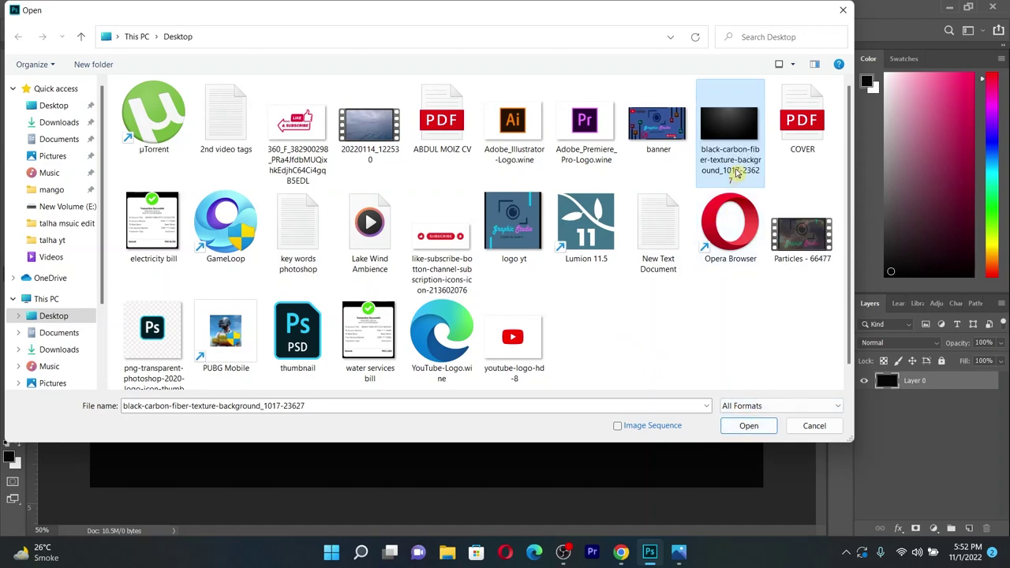
left_click(746, 429)
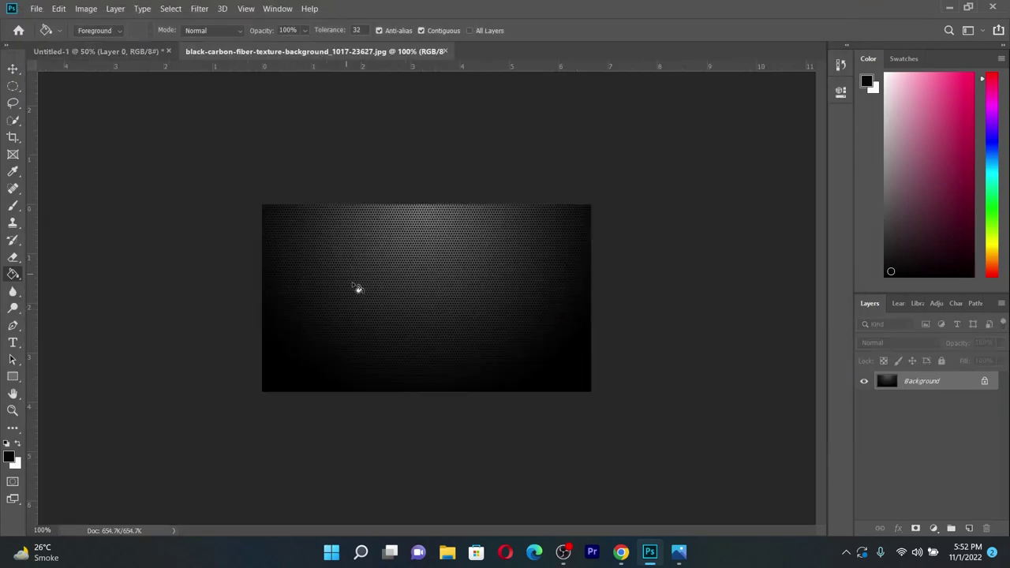
scroll(357, 289, "up", 1, "alt")
scroll(424, 292, "up", 1, "alt")
Unlock the texture's background as Layer 0, select all, and return to Untitled-1
left_click(14, 67)
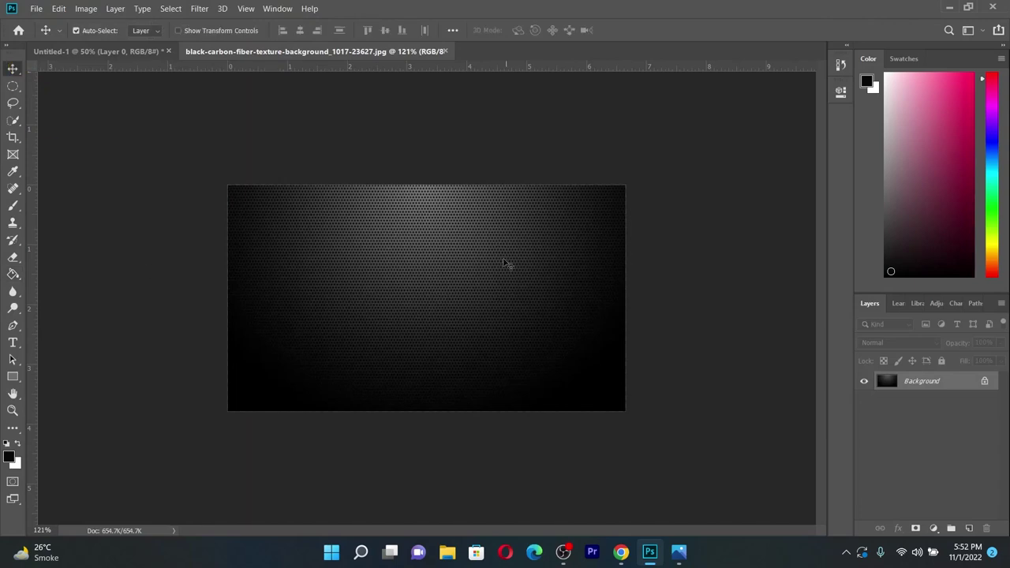
scroll(470, 268, "down", 3, "alt")
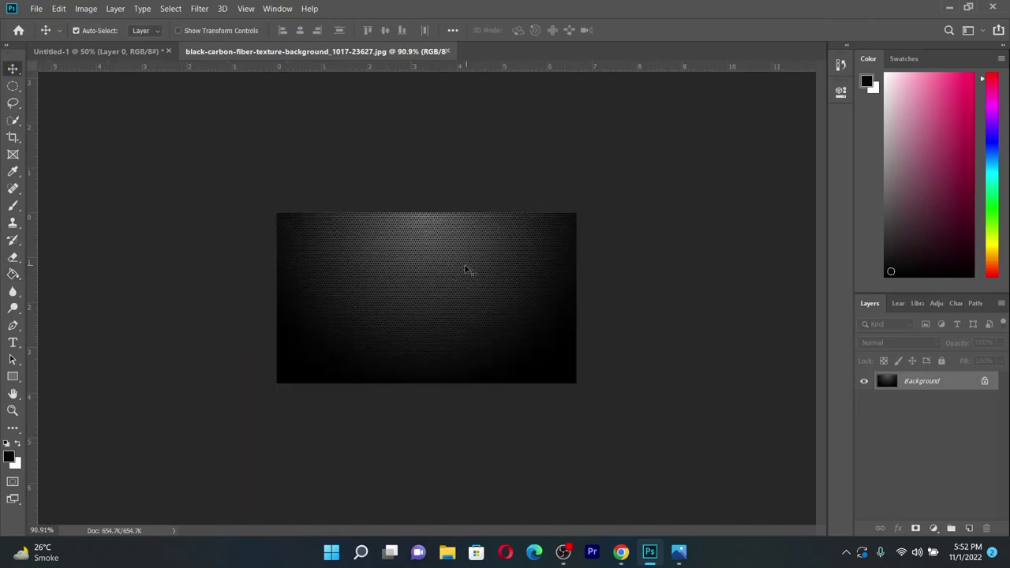
scroll(465, 269, "up", 1, "alt")
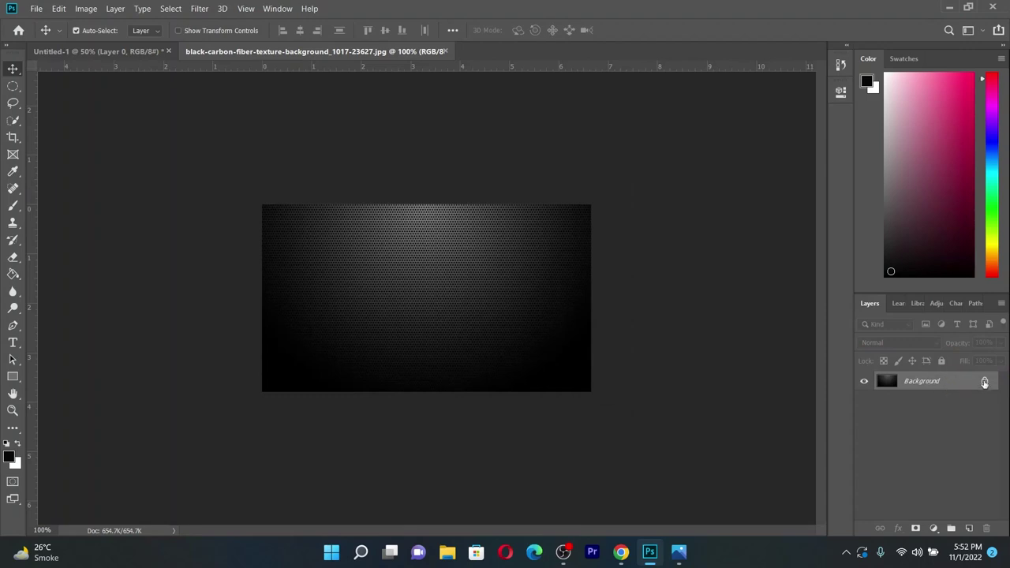
left_click(984, 381)
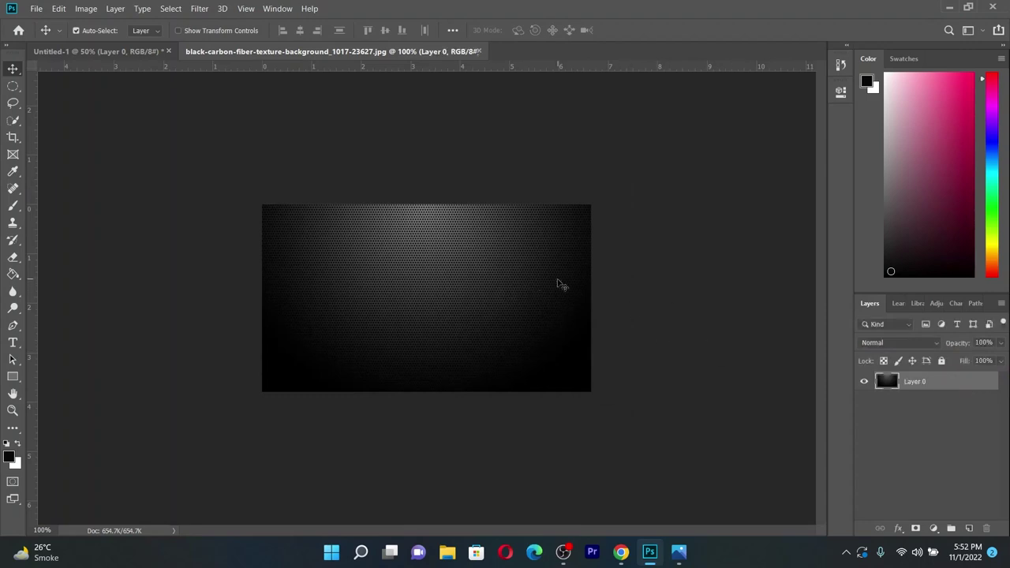
key("ctrl")
key("ctrl+a")
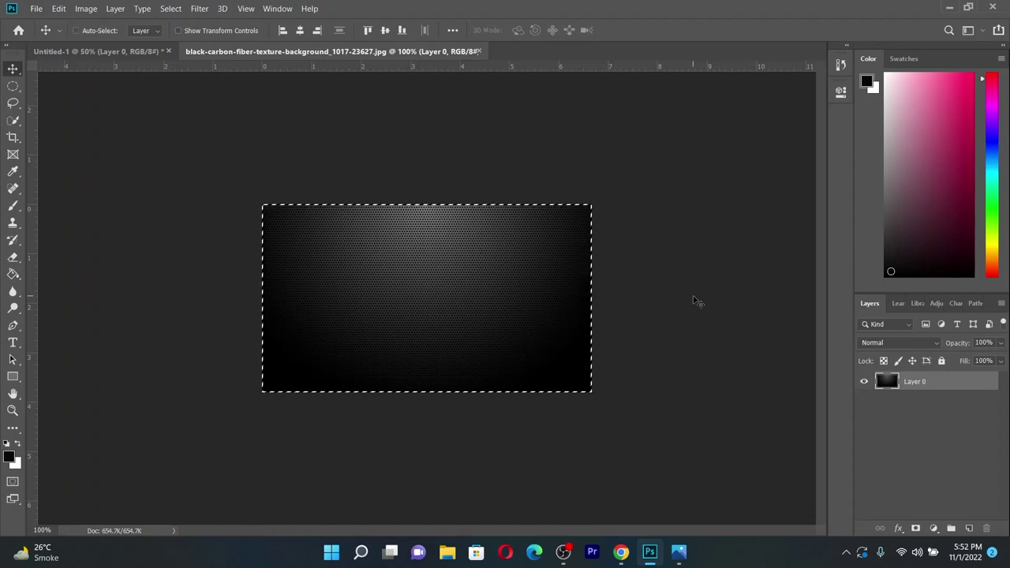
key("ctrl+Tab")
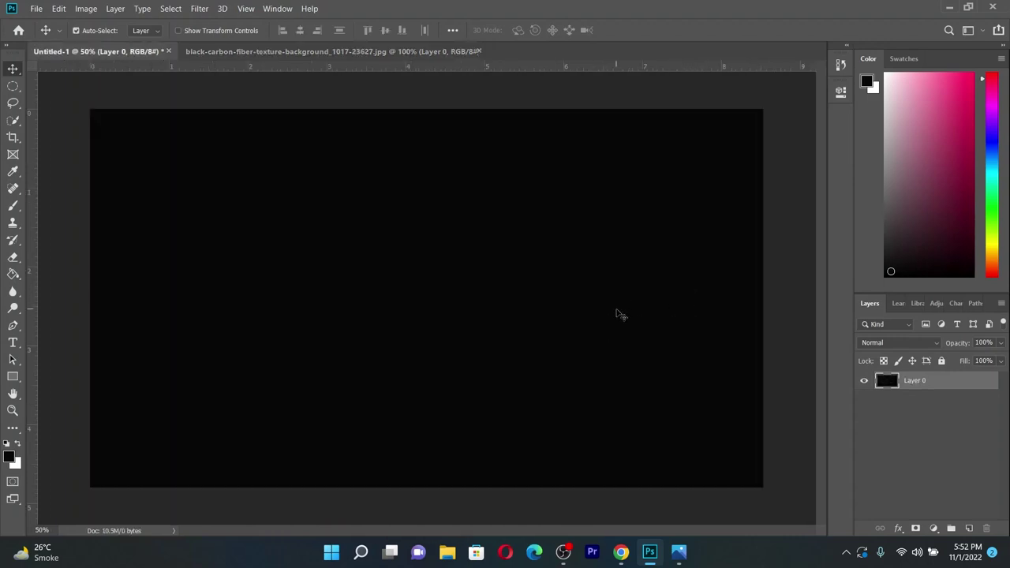
Paste the texture into Untitled-1 as Layer 1 and scale it to the canvas corners
key("ctrl")
key("ctrl+v")
scroll(513, 300, "down", 2)
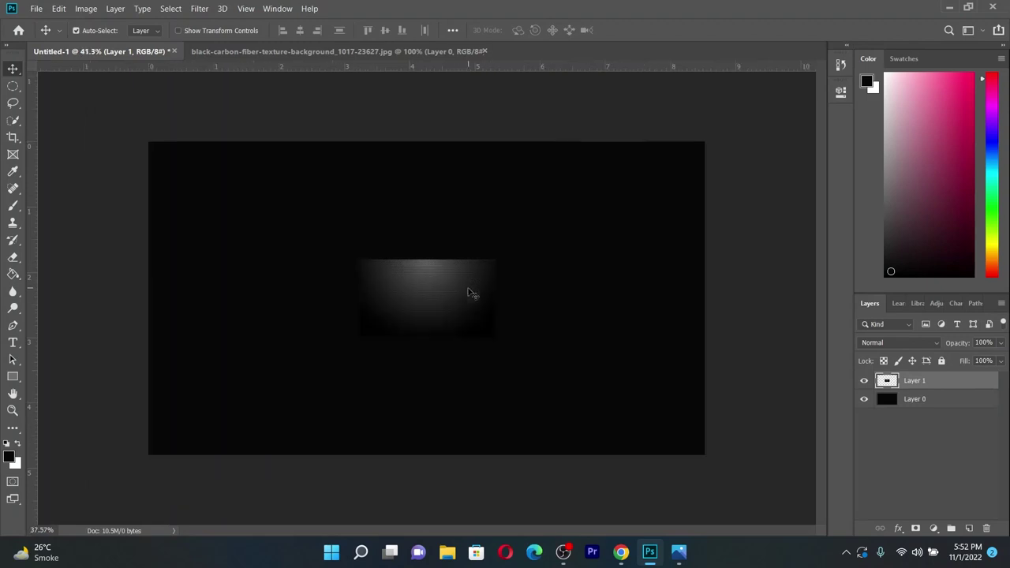
scroll(458, 276, "up", 1)
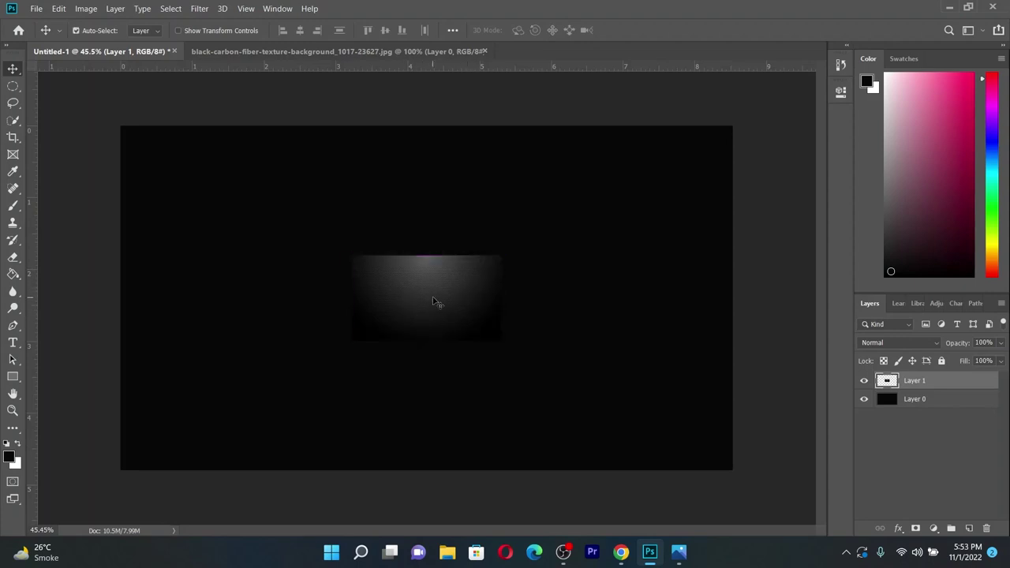
key("ctrl+t")
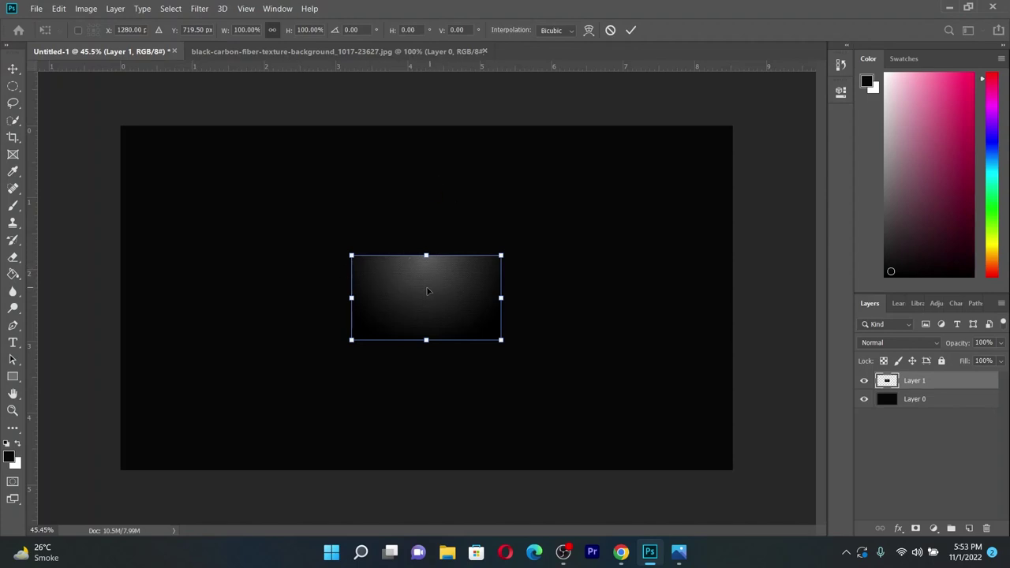
left_click_drag(351, 255, 120, 125)
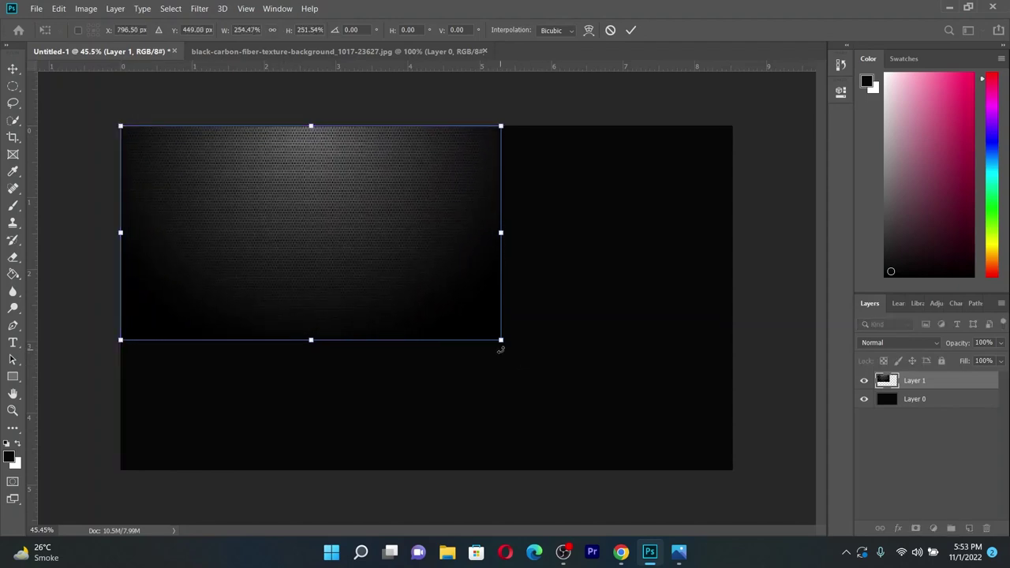
left_click_drag(501, 341, 732, 470)
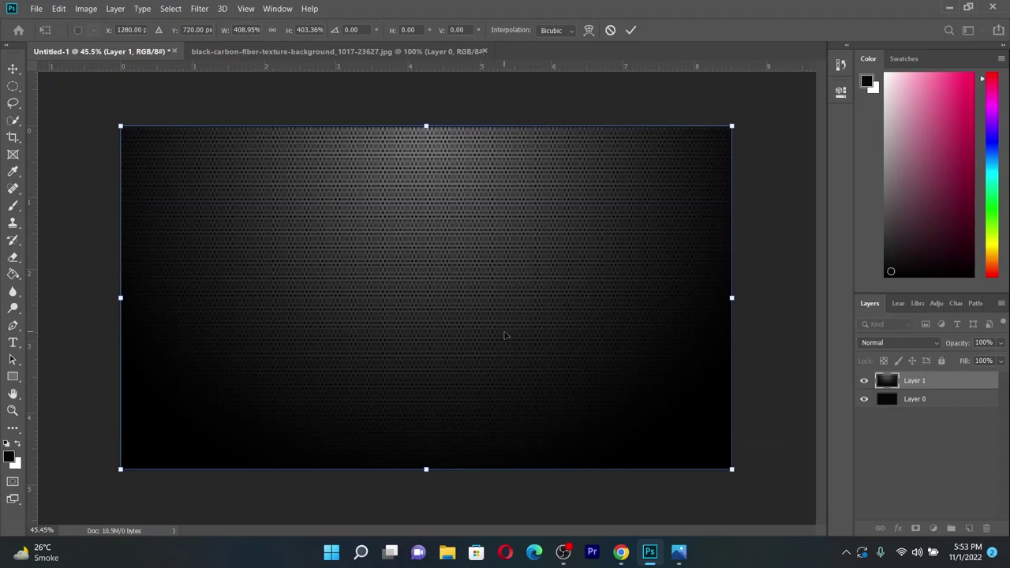
left_click(631, 30)
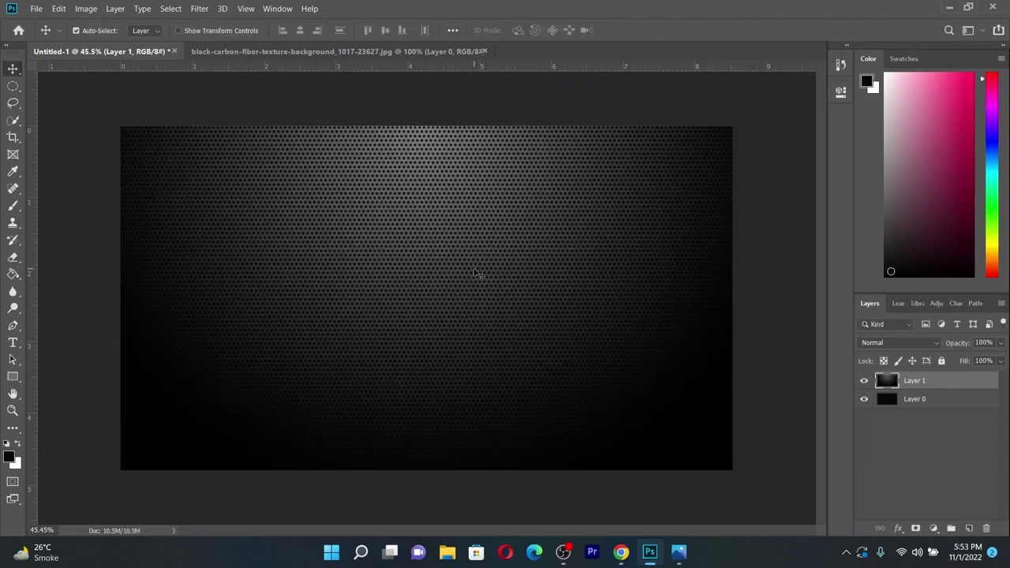
Undo the pasted texture and reopen black-carbon-fiber-texture-background_1017-23627 from the Desktop
key("ctrl+z")
key("ctrl+z")
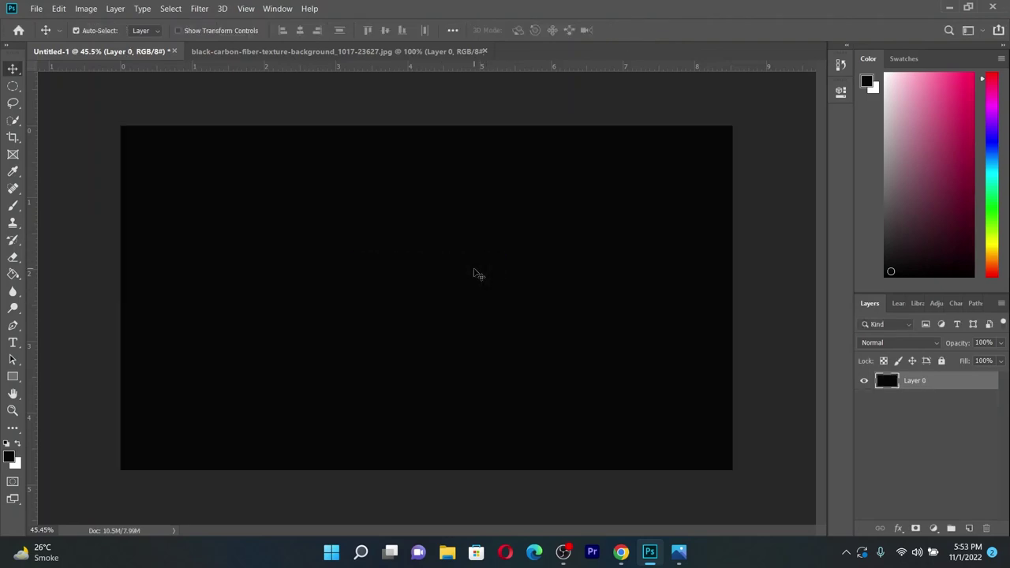
left_click(37, 9)
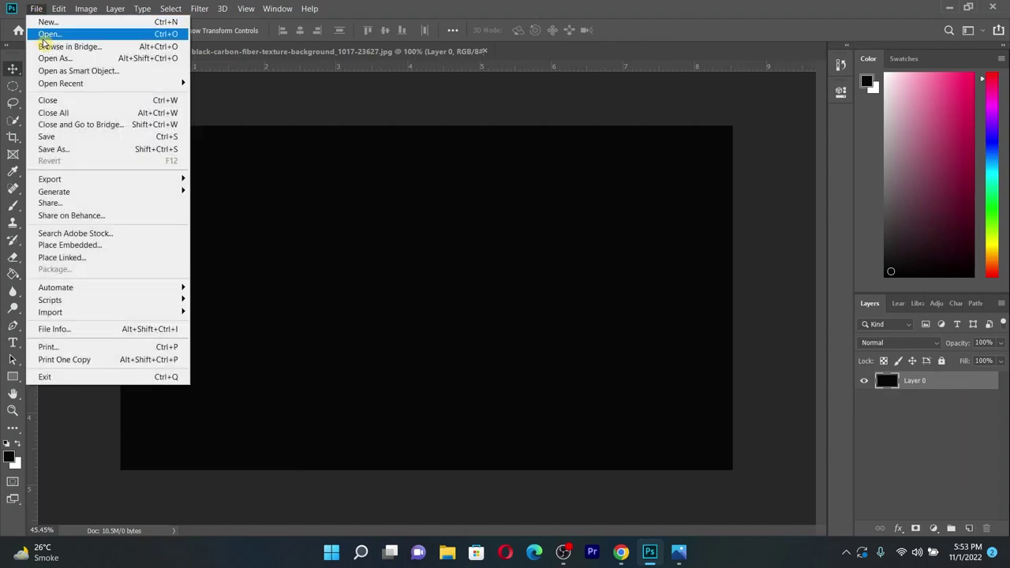
left_click(47, 35)
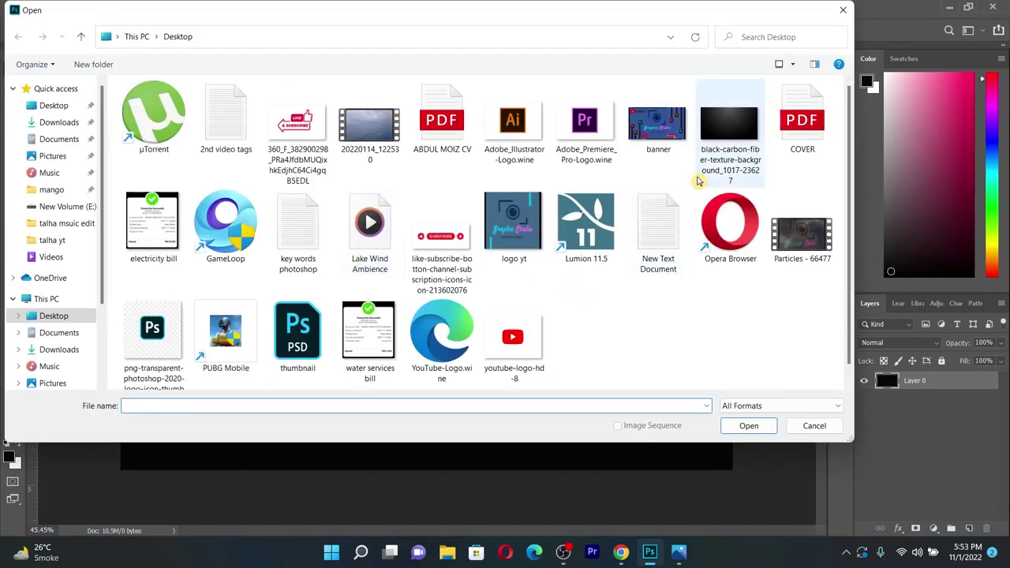
left_click(725, 170)
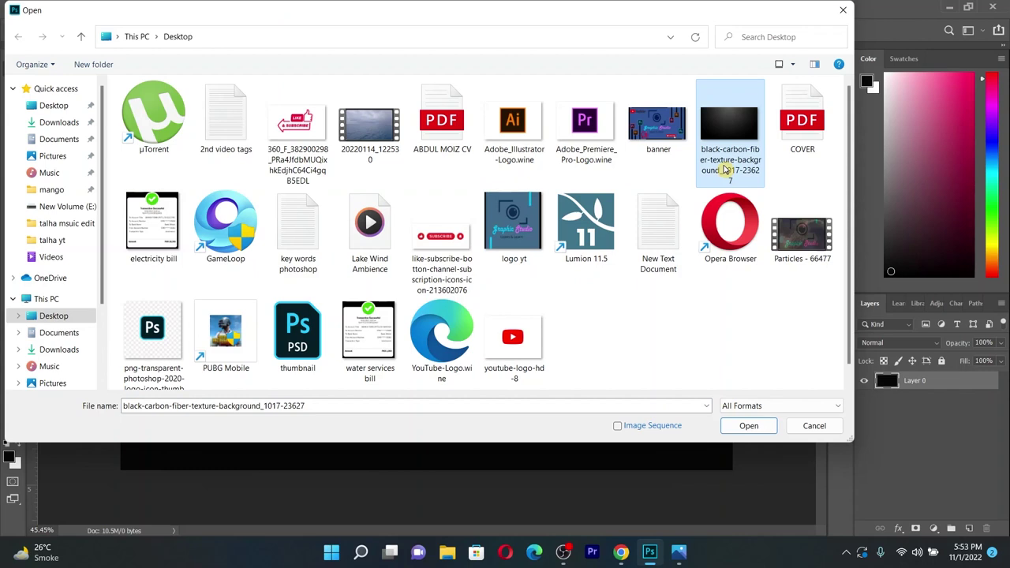
left_click(725, 171)
left_click(755, 425)
left_click(750, 426)
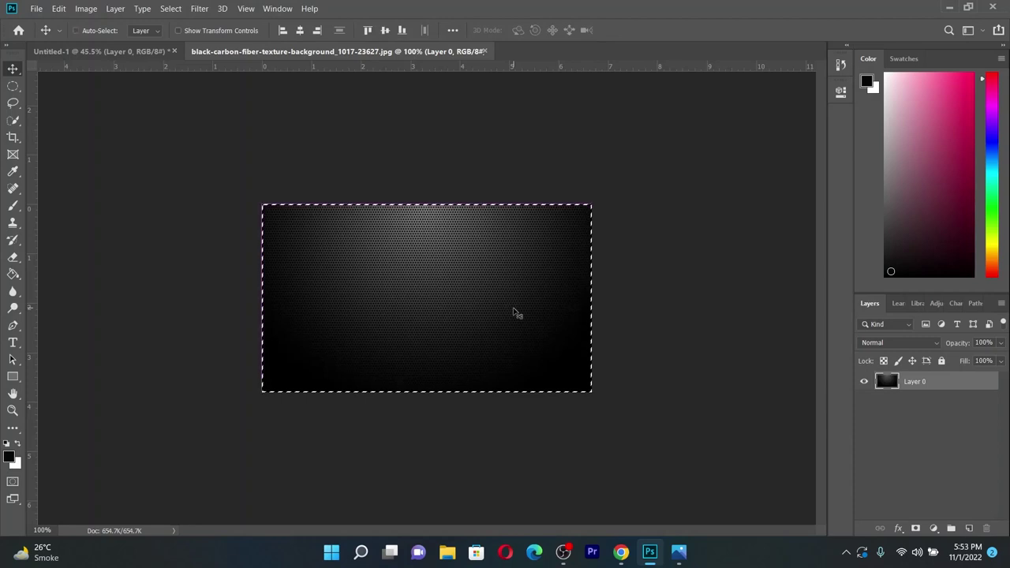
Copy the selected carbon-fiber texture and switch back to the Untitled-1 tab
key("ctrl+c")
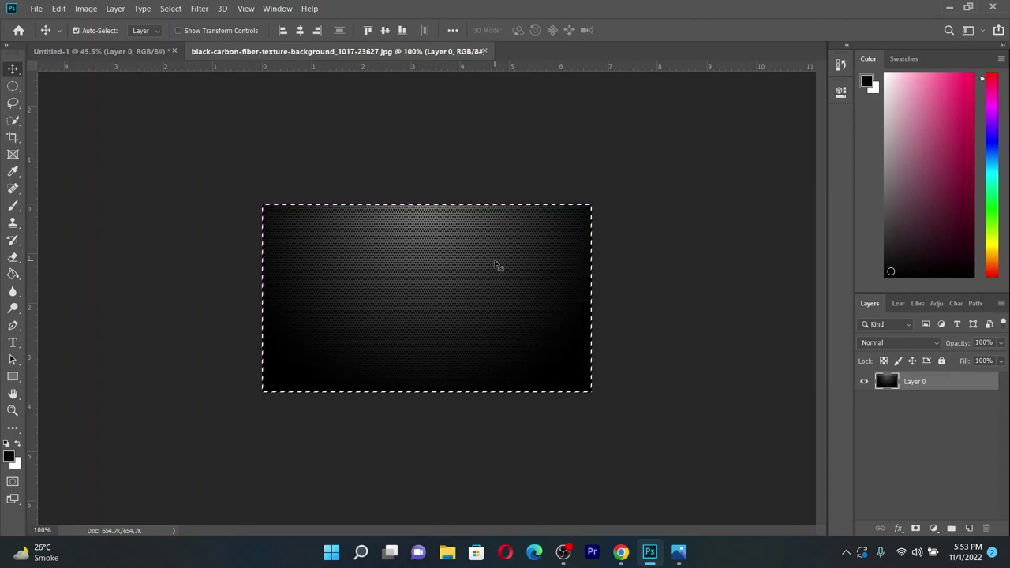
key("ctrl+Tab")
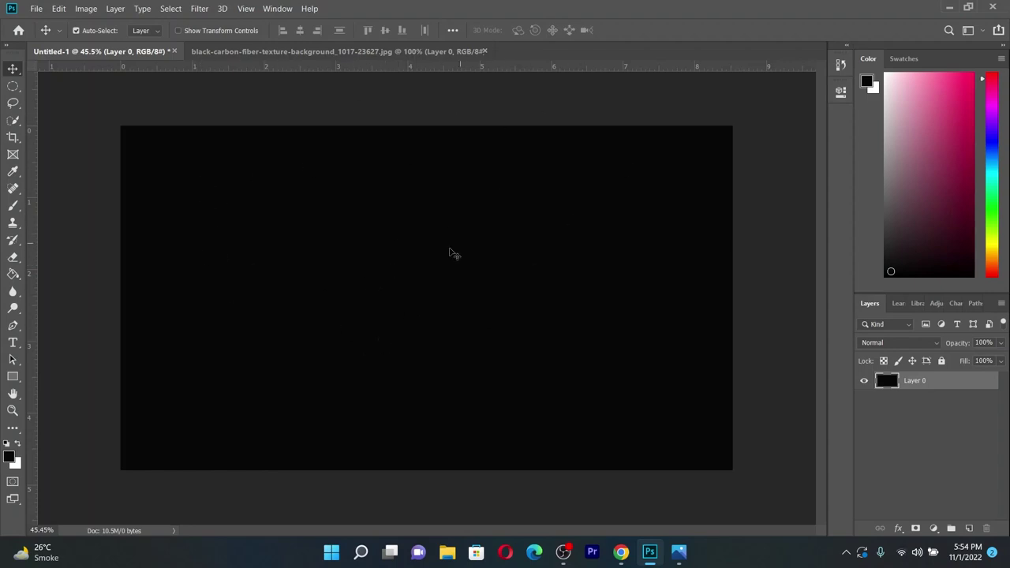
Paste the texture as Layer 1 and stretch its corners to cover the whole canvas
key("ctrl+v")
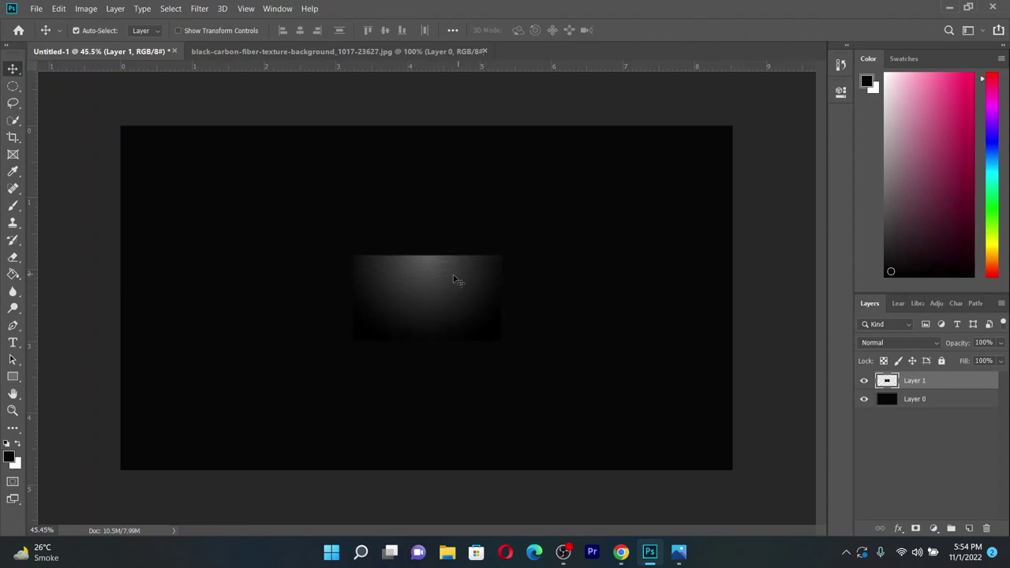
key("ctrl")
key("ctrl+t")
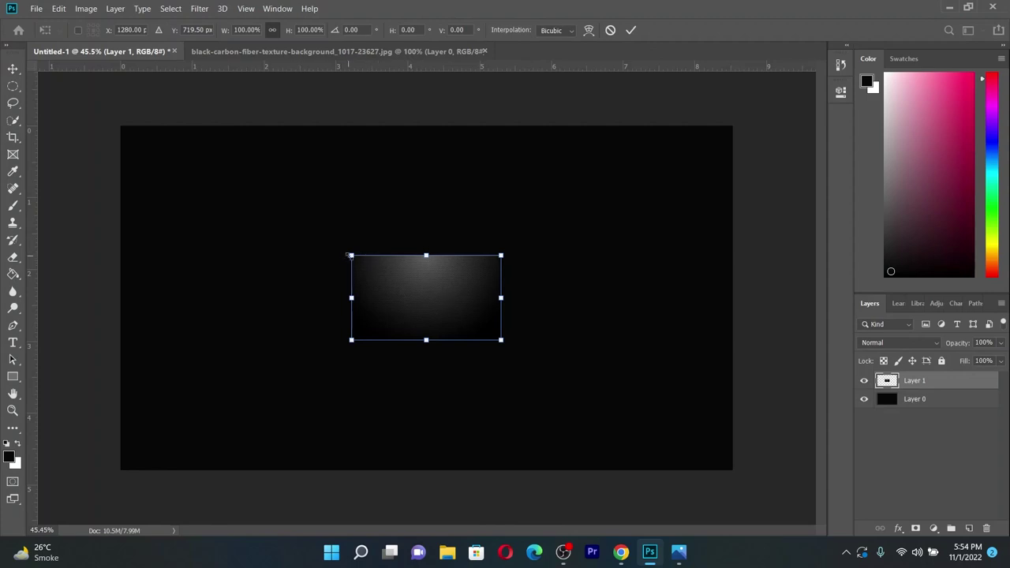
left_click_drag(352, 255, 120, 126)
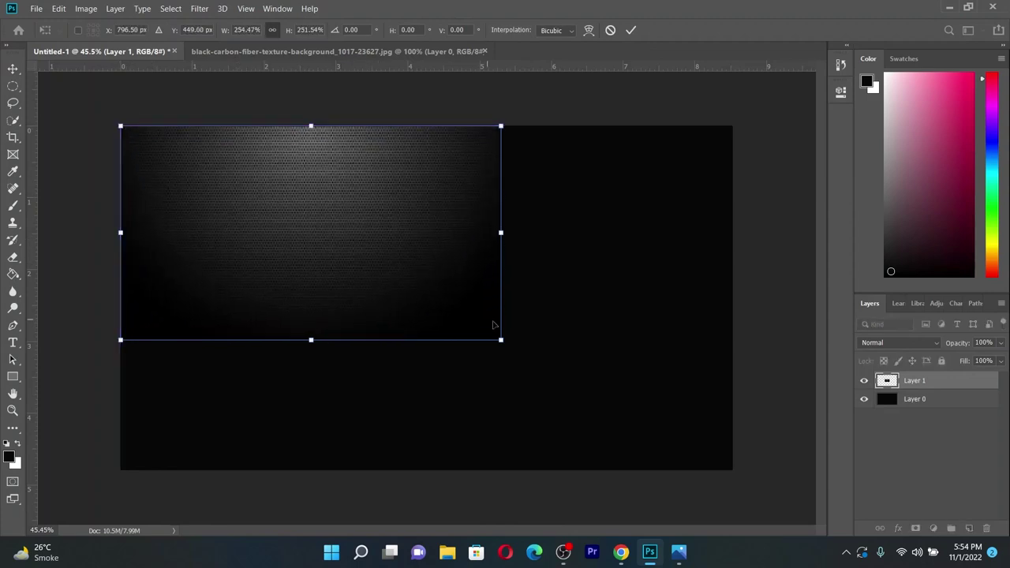
mouse_move(502, 342)
left_mouse_down()
mouse_move(575, 392)
mouse_move(732, 469)
left_mouse_up()
left_click(631, 30)
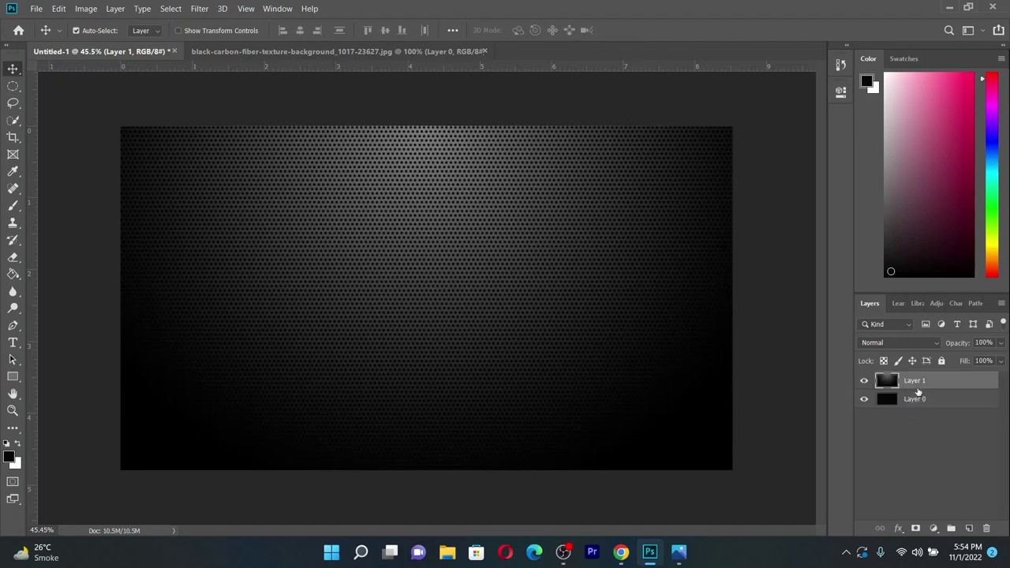
Make Layer 1 active, browse the Image and Select menus, and open the Filter menu
left_click(917, 402)
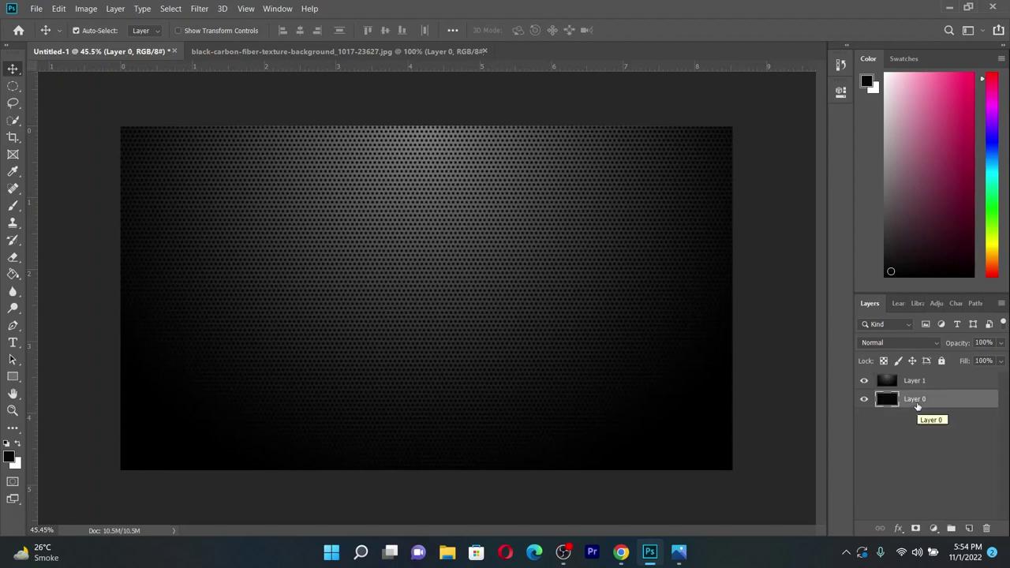
left_click(906, 382)
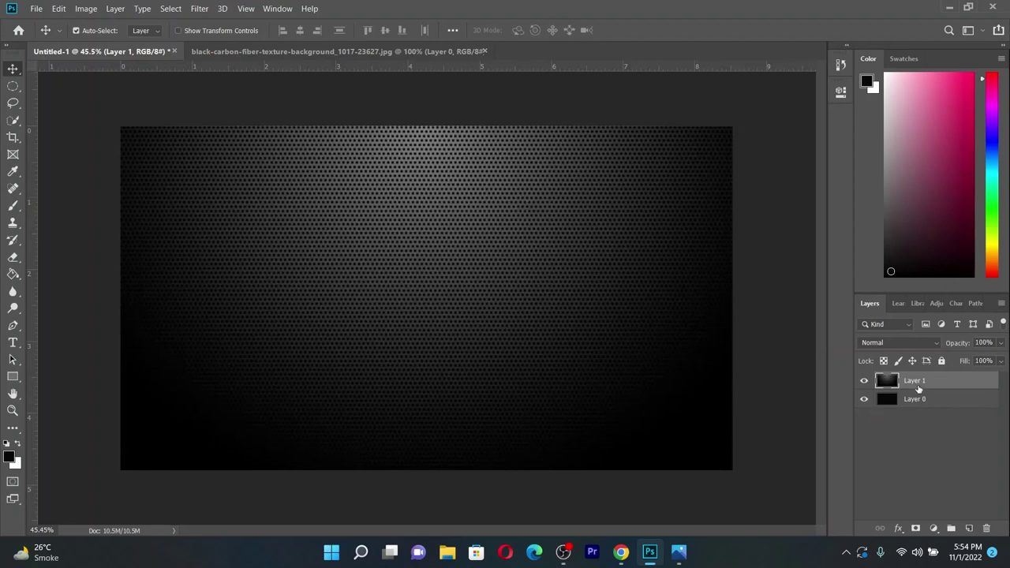
left_click(89, 9)
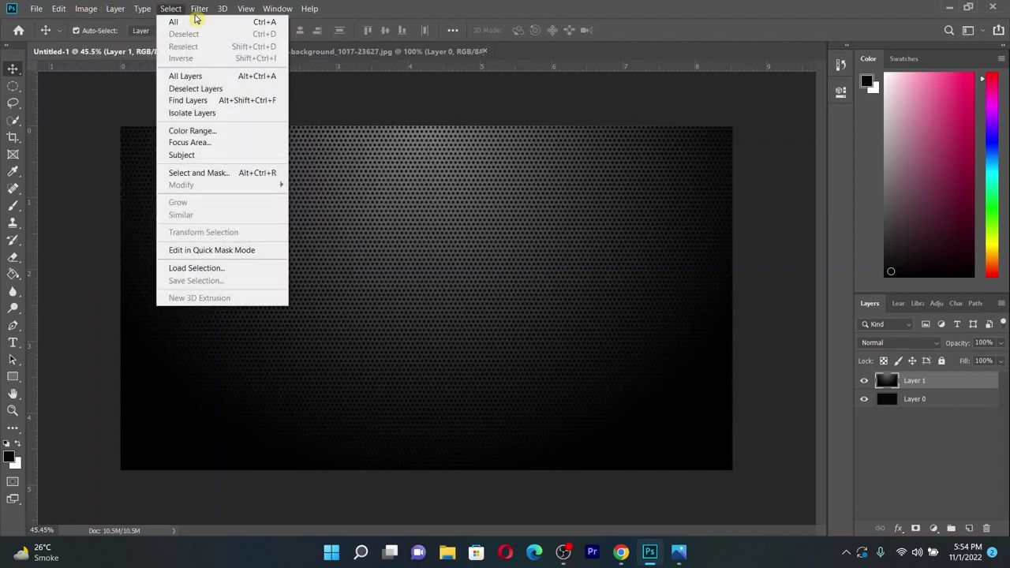
left_click(904, 379)
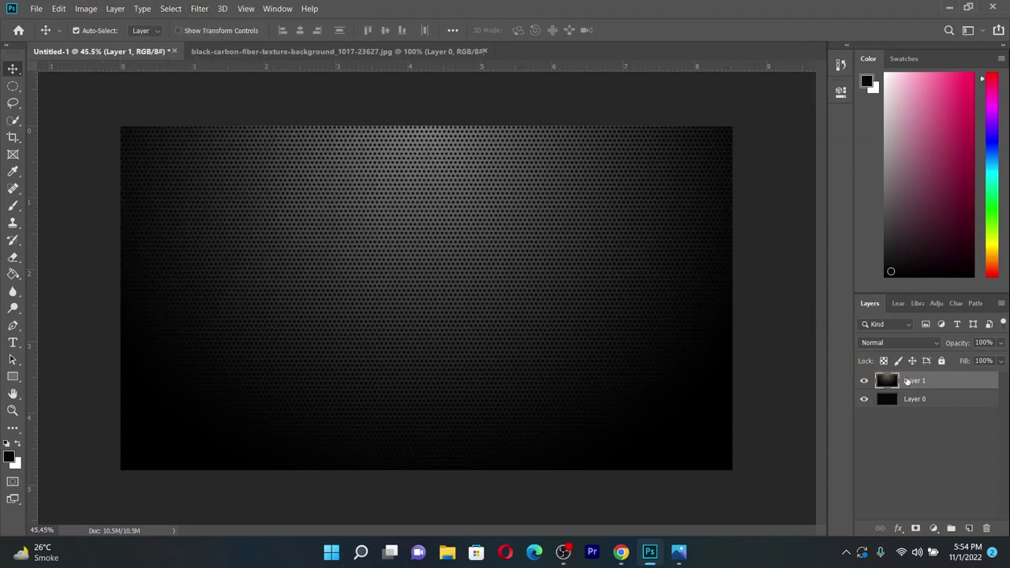
left_click(173, 9)
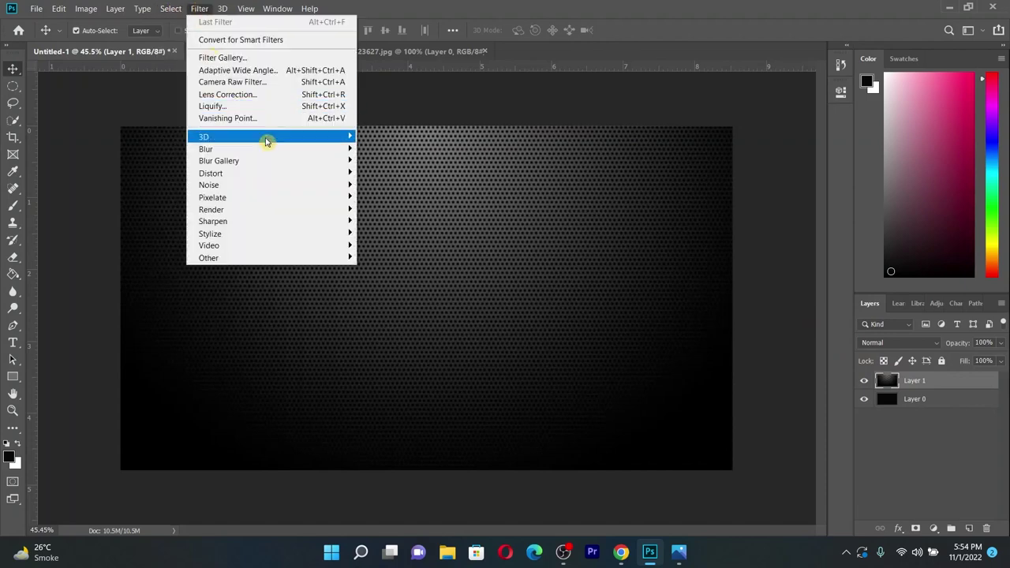
mouse_move(205, 149)
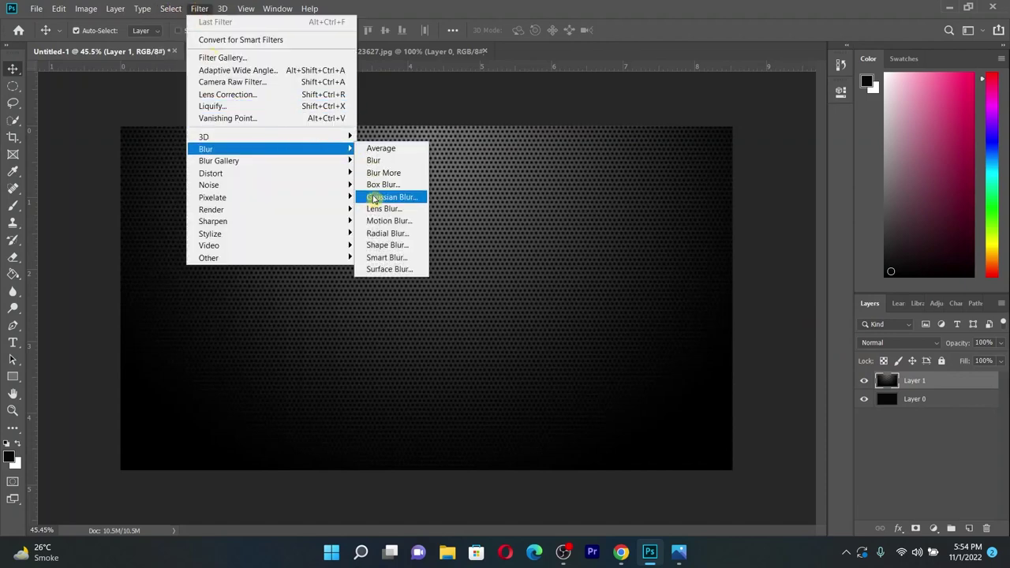
Apply a Gaussian Blur with a 5.4-pixel radius to the carbon-fiber Layer 1
left_click(377, 196)
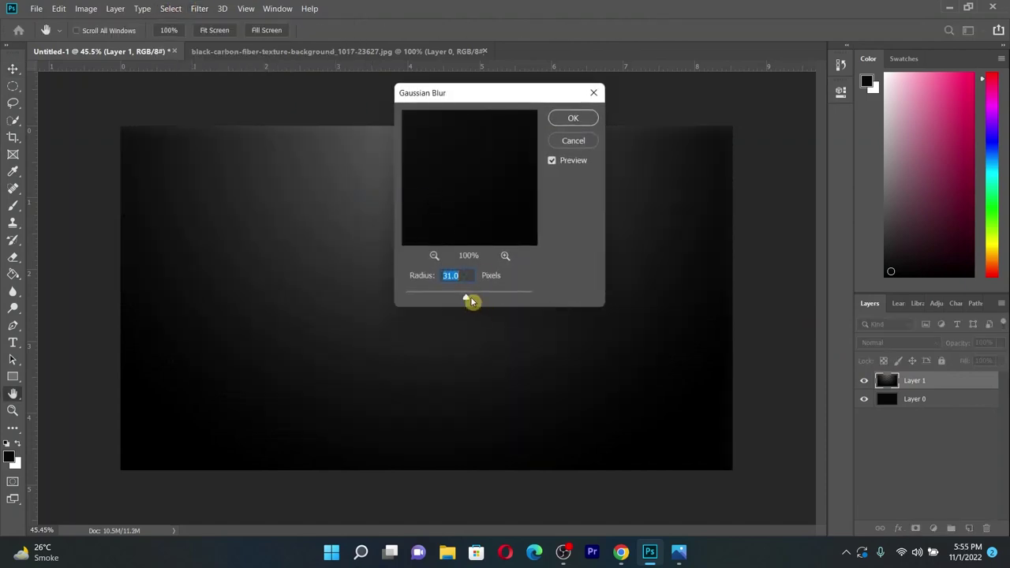
left_click_drag(505, 102, 784, 91)
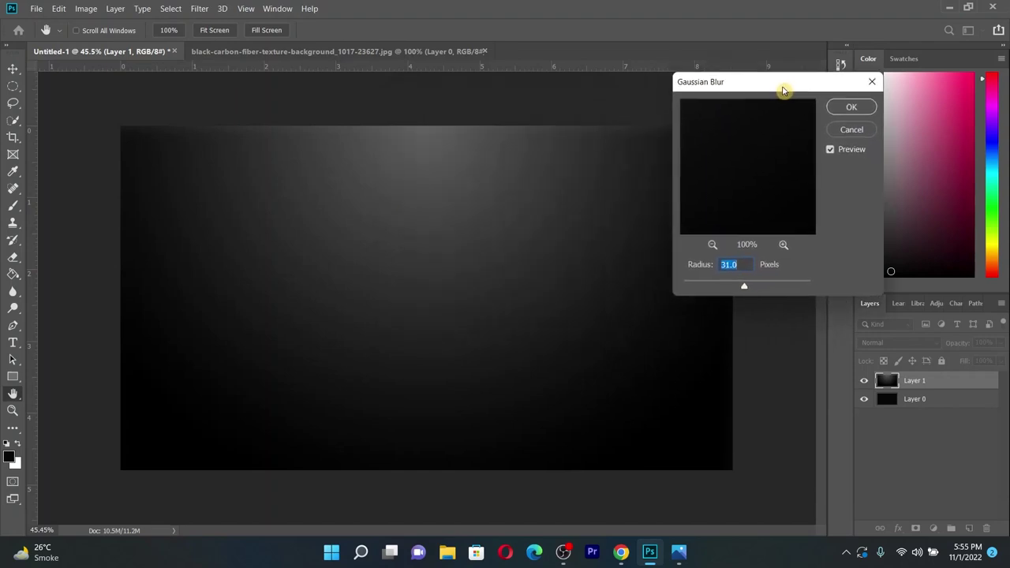
mouse_move(744, 289)
left_mouse_down()
mouse_move(683, 289)
mouse_move(727, 292)
mouse_move(720, 289)
left_mouse_up()
left_click(859, 110)
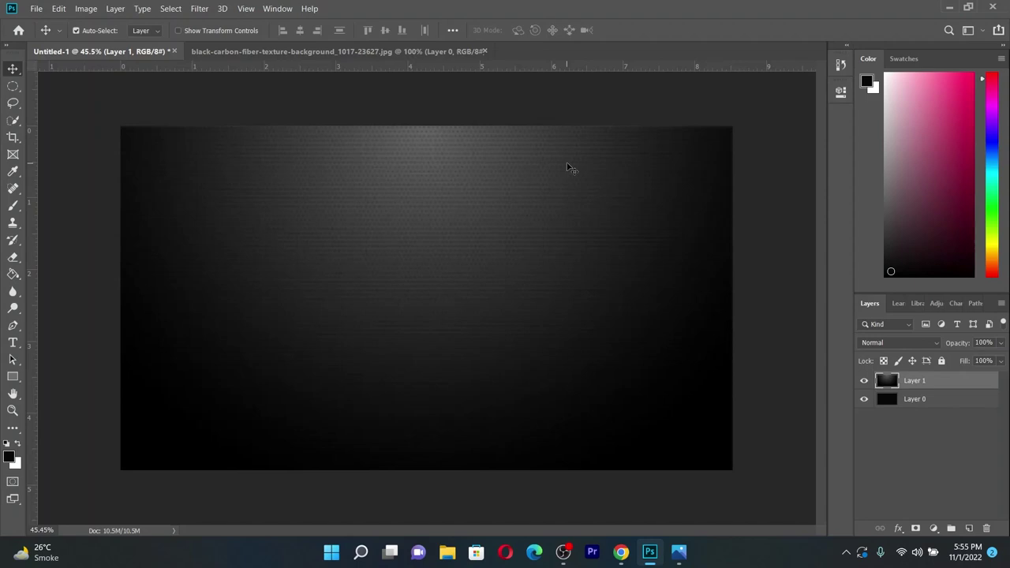
Start entering a 2560 px rectangle width in Create Rectangle, then cancel the dialog
left_click(13, 379)
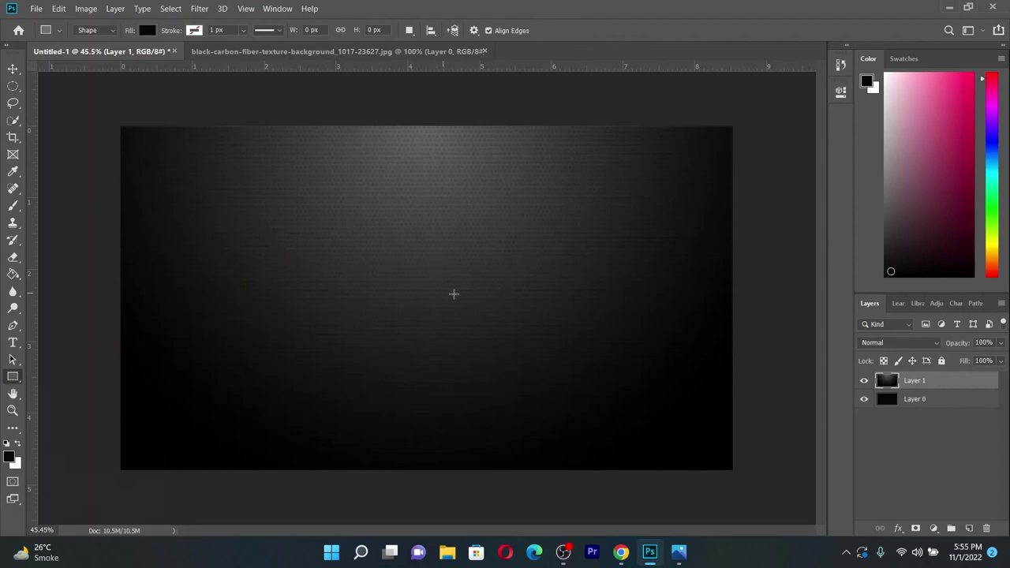
left_click(427, 278)
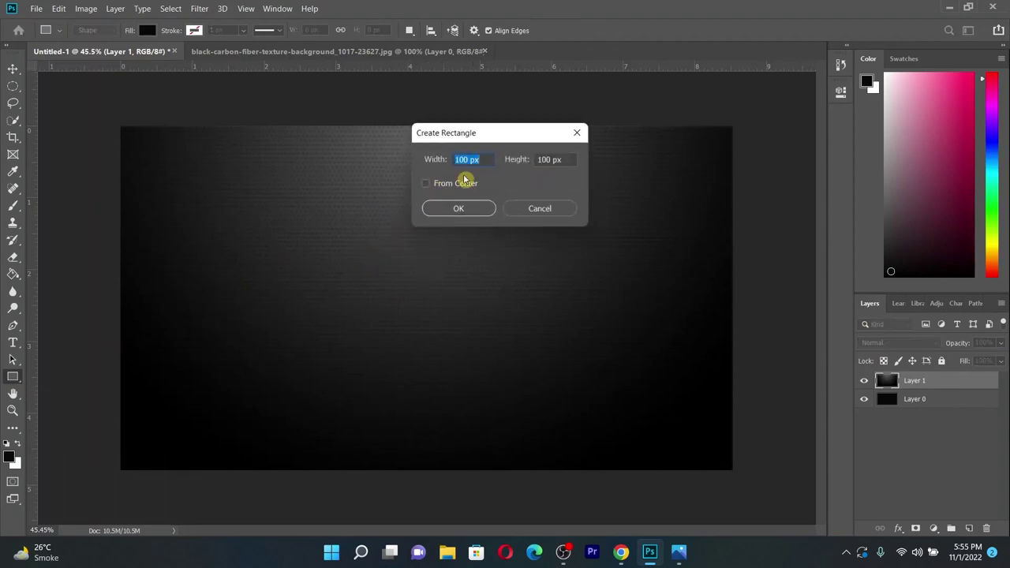
left_click(467, 162)
key("BackSpace")
type("266")
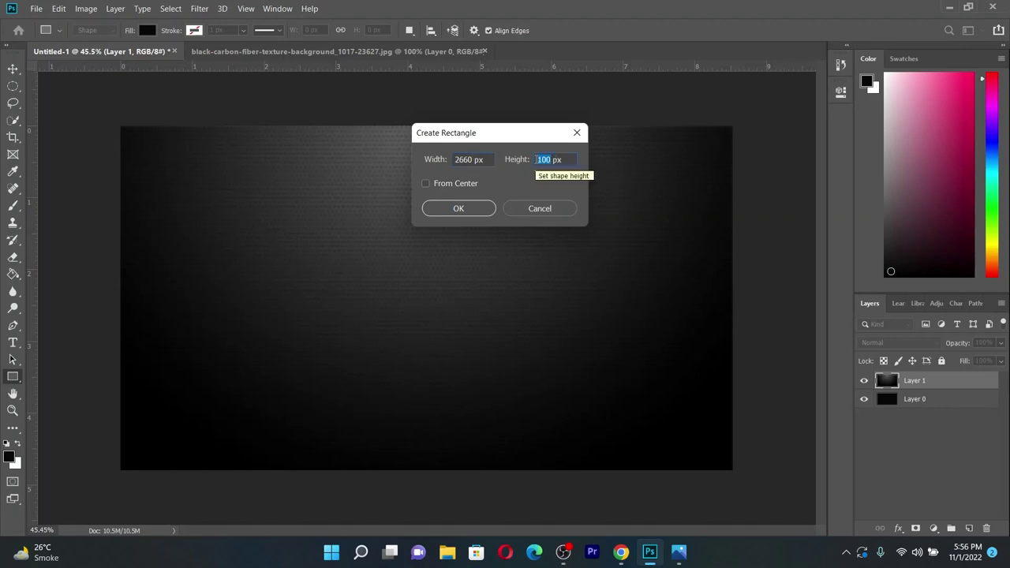
key("BackSpace")
type("423")
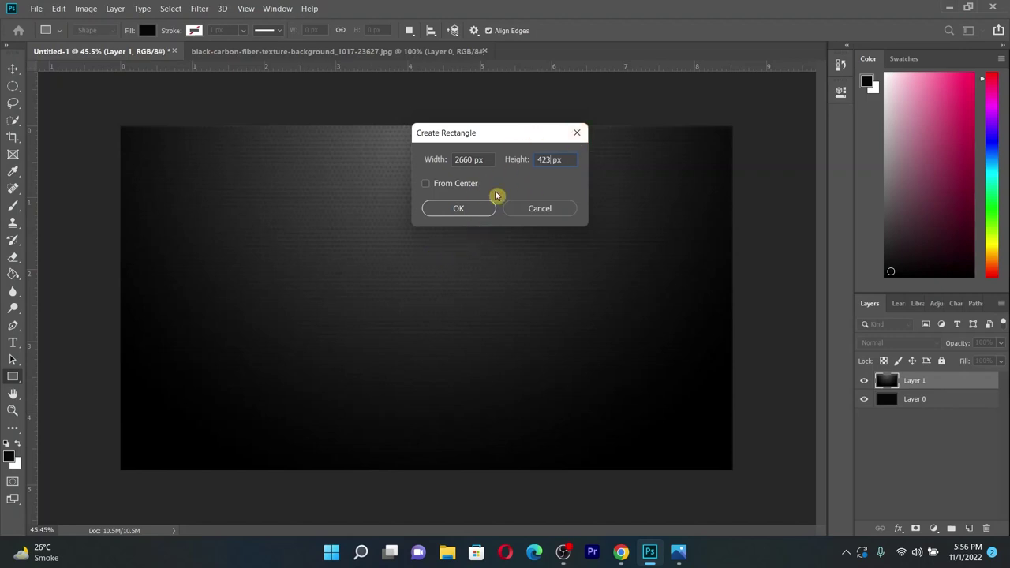
left_click(577, 132)
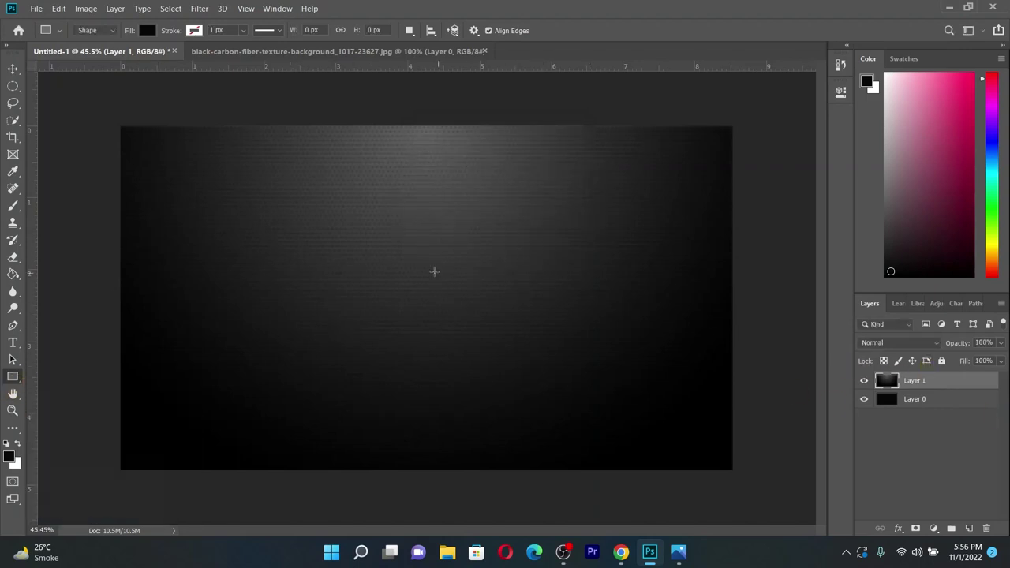
Create a black 2560 × 423 px rectangle from the Create Rectangle dialog
left_click(363, 242)
left_click(471, 161)
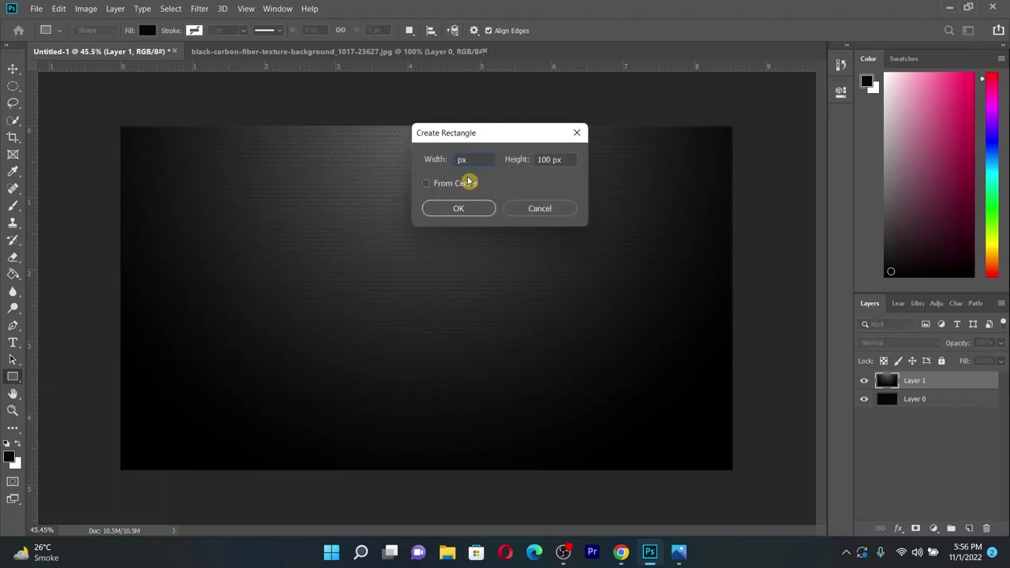
type("2")
key("BackSpace")
type("423")
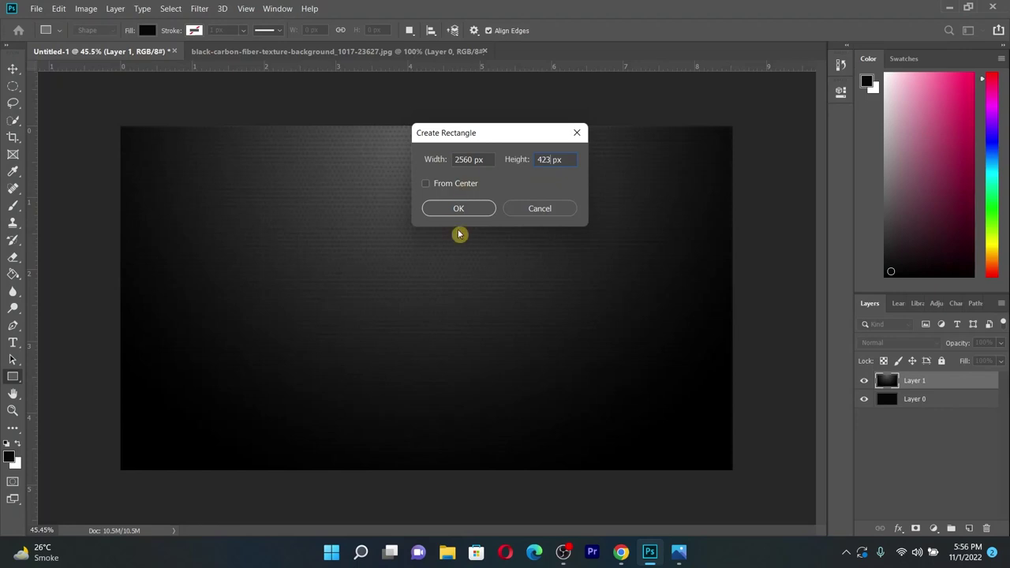
left_click(458, 209)
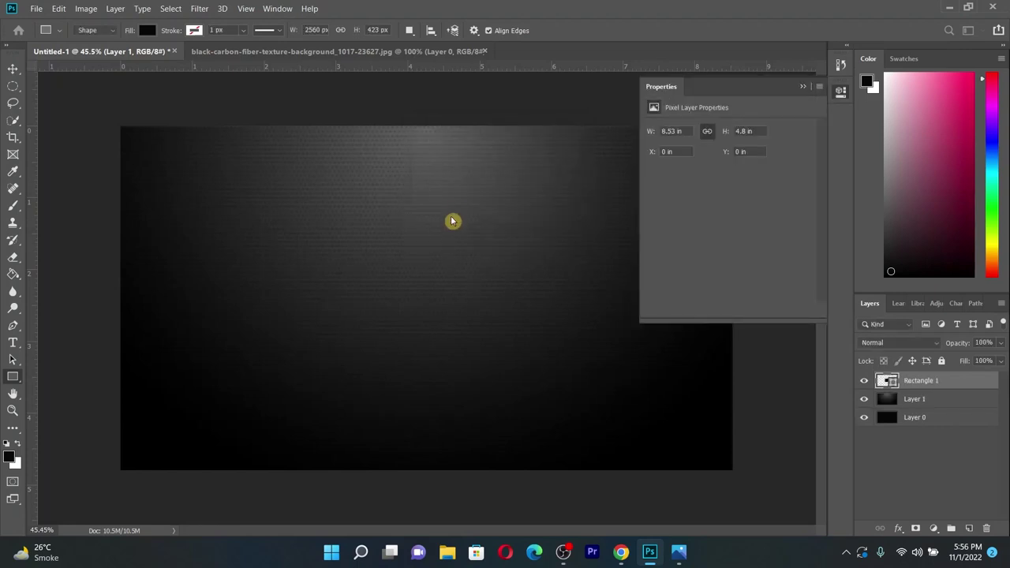
Drag the black rectangle across the banner width with the Move tool
left_click(803, 91)
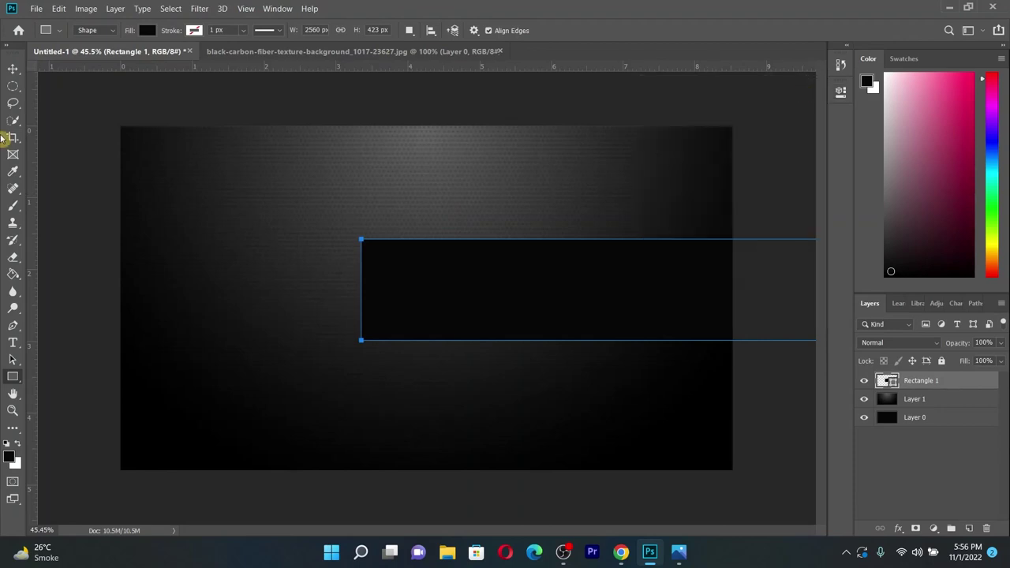
left_click(13, 68)
mouse_move(460, 287)
left_mouse_down()
mouse_move(450, 311)
mouse_move(363, 297)
left_mouse_up()
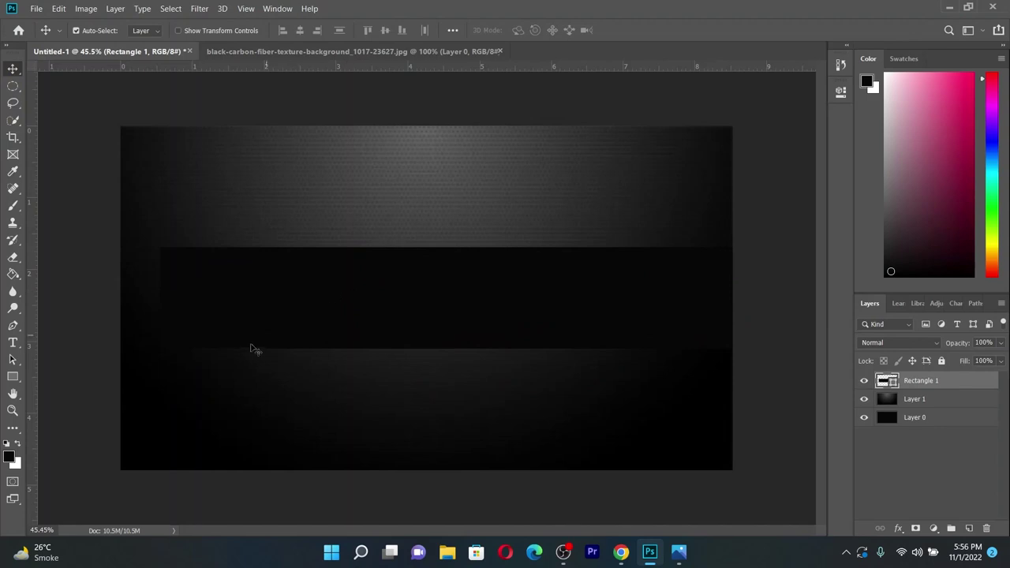
Set the foreground colour to deep teal #11586d
left_click(9, 459)
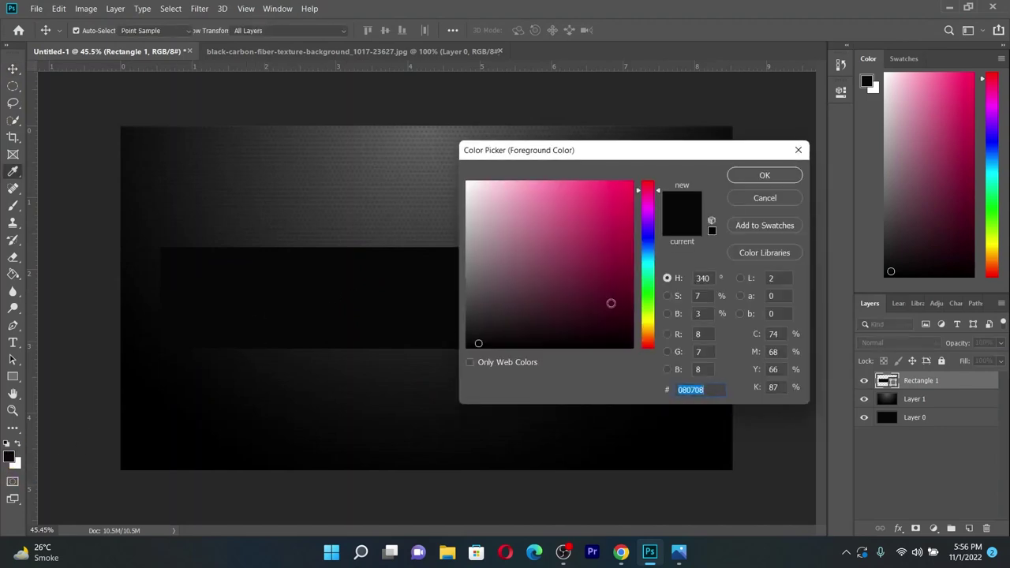
left_click_drag(647, 250, 647, 262)
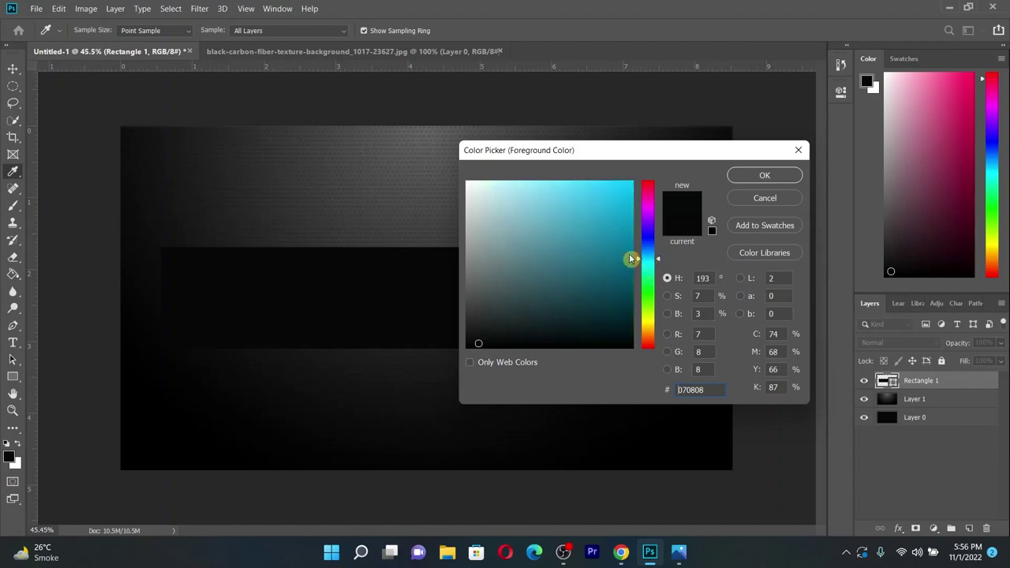
left_click_drag(604, 226, 608, 276)
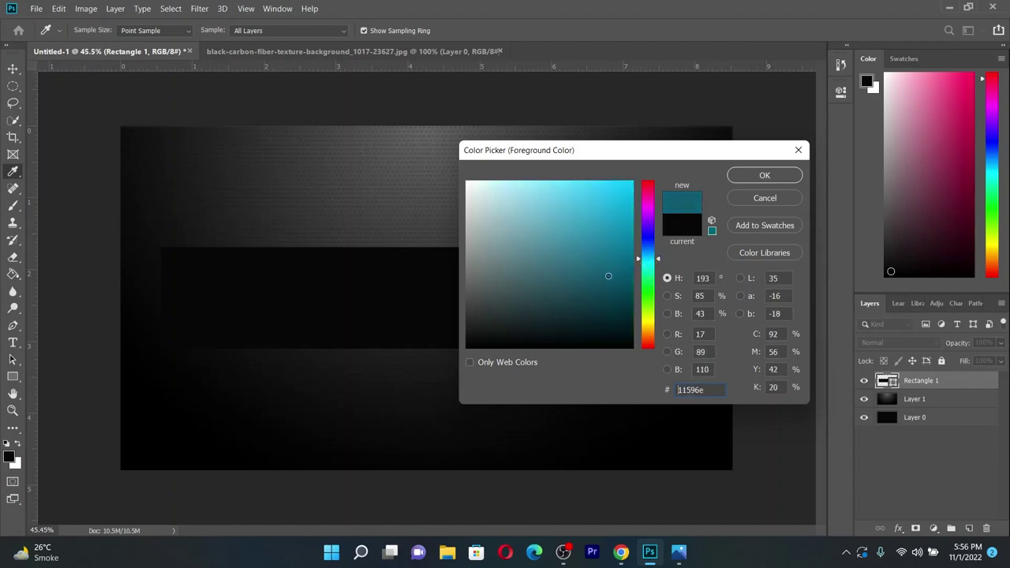
left_click(793, 178)
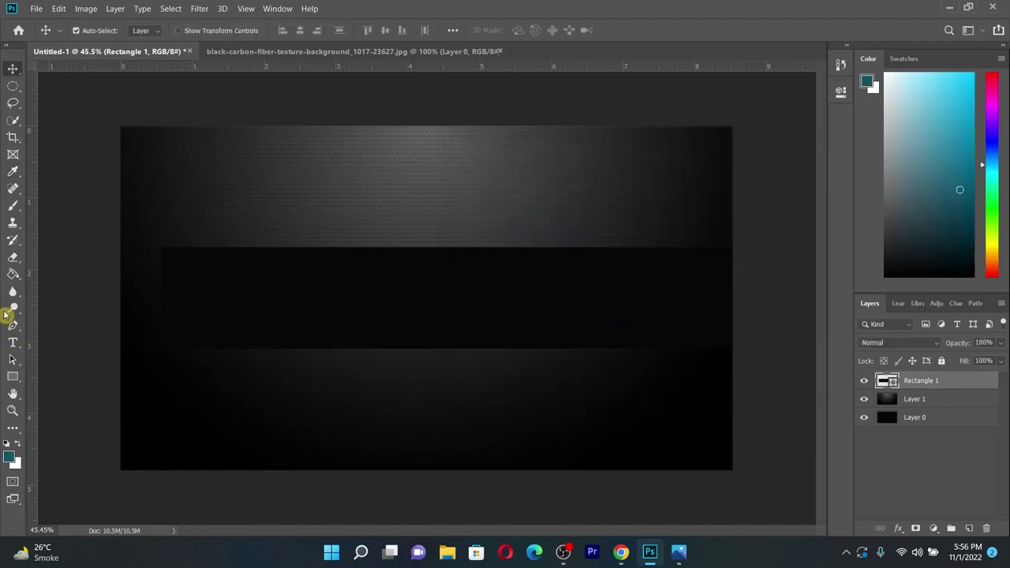
Rasterize the rectangle and Paint Bucket-fill it with teal
left_click(13, 274)
right_click(12, 274)
left_click(89, 295)
left_click(276, 296)
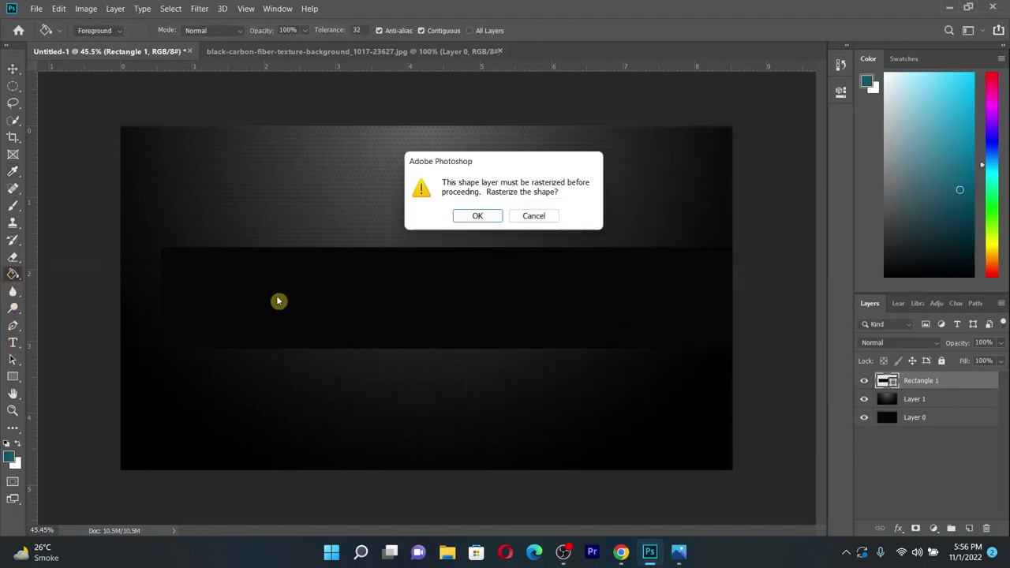
left_click(476, 217)
Move the teal band toward the banner bottom, then delete the layer
left_click(469, 314)
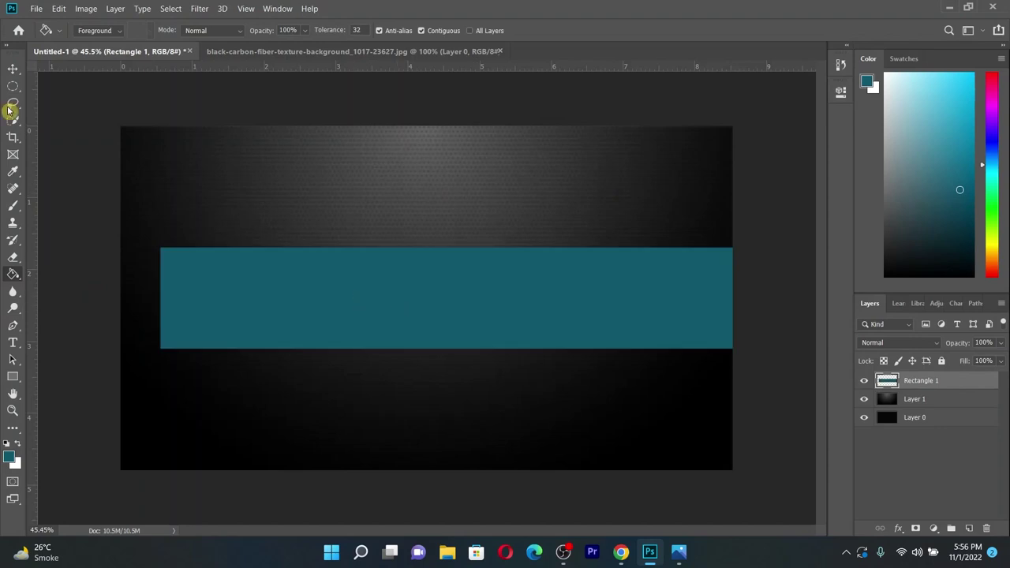
left_click(13, 68)
mouse_move(512, 321)
left_mouse_down()
mouse_move(469, 351)
mouse_move(492, 410)
left_mouse_up()
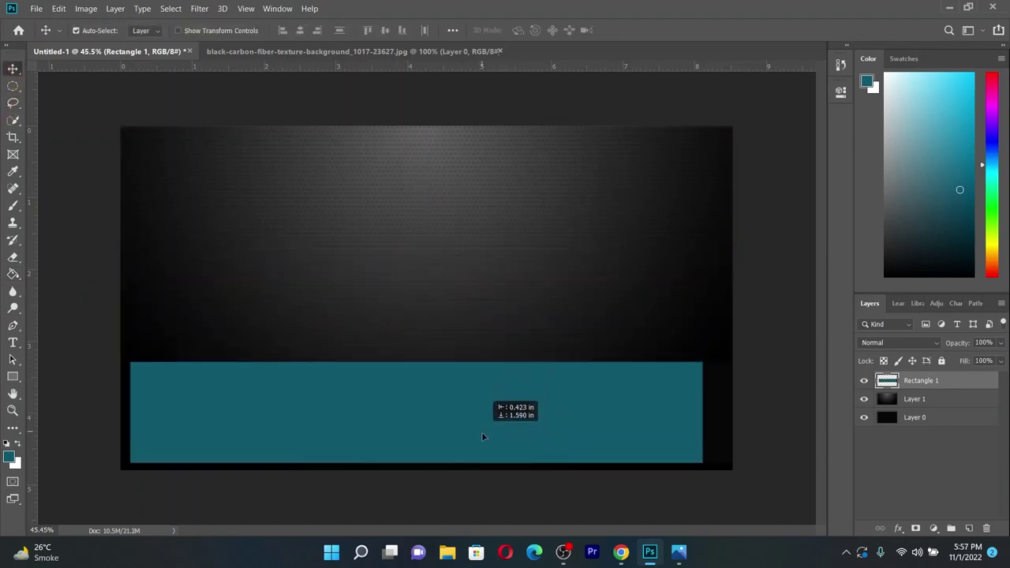
left_click_drag(494, 409, 498, 417)
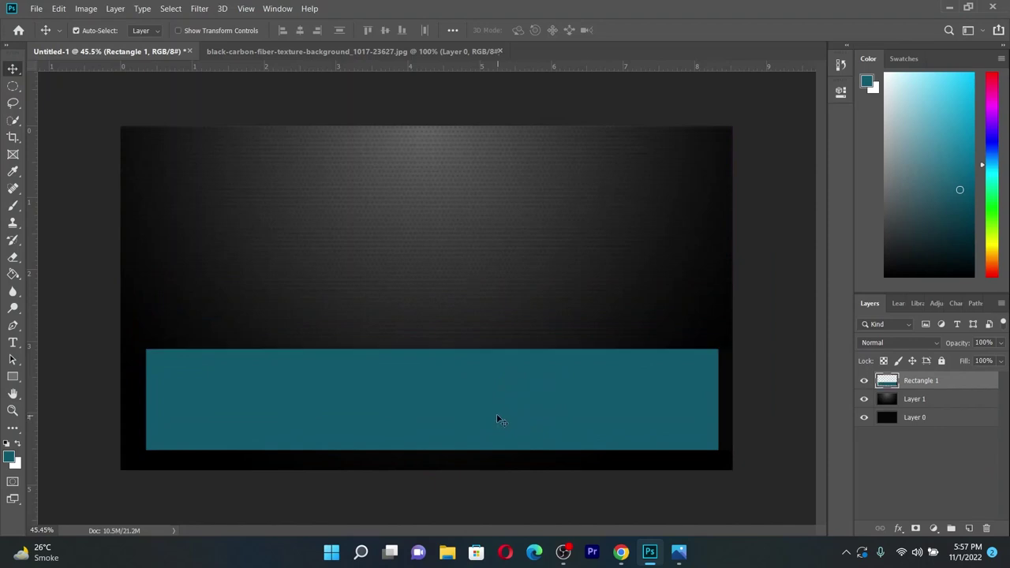
key("Delete")
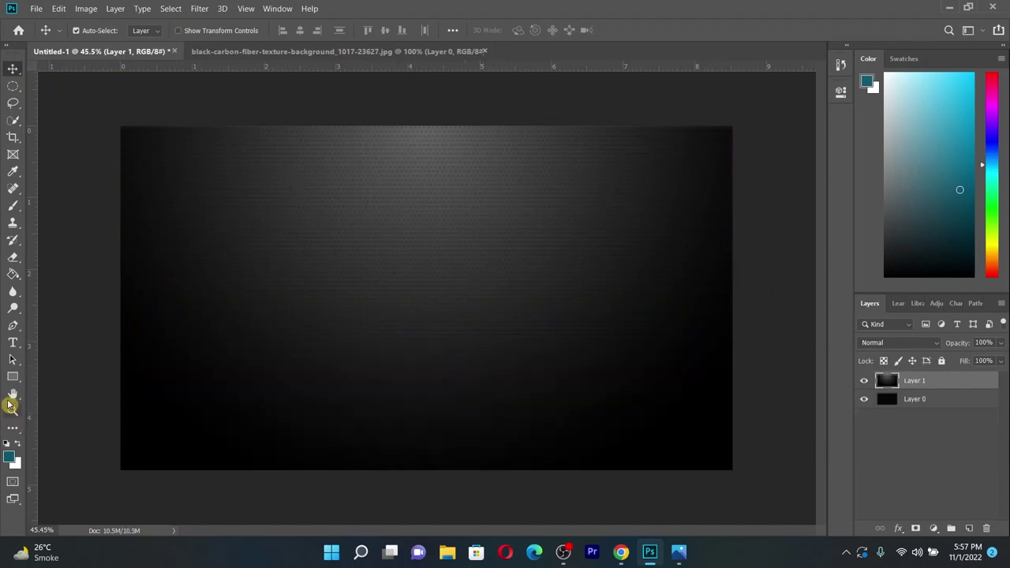
Draw a new 2560 × 423 px rectangle via Create Rectangle
left_click(12, 377)
left_click(371, 320)
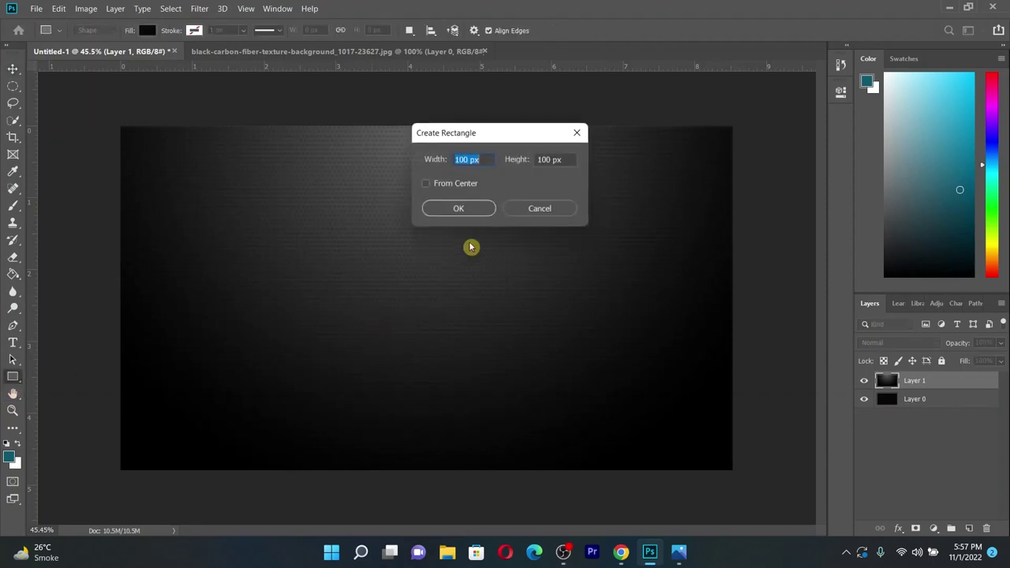
left_click(476, 160)
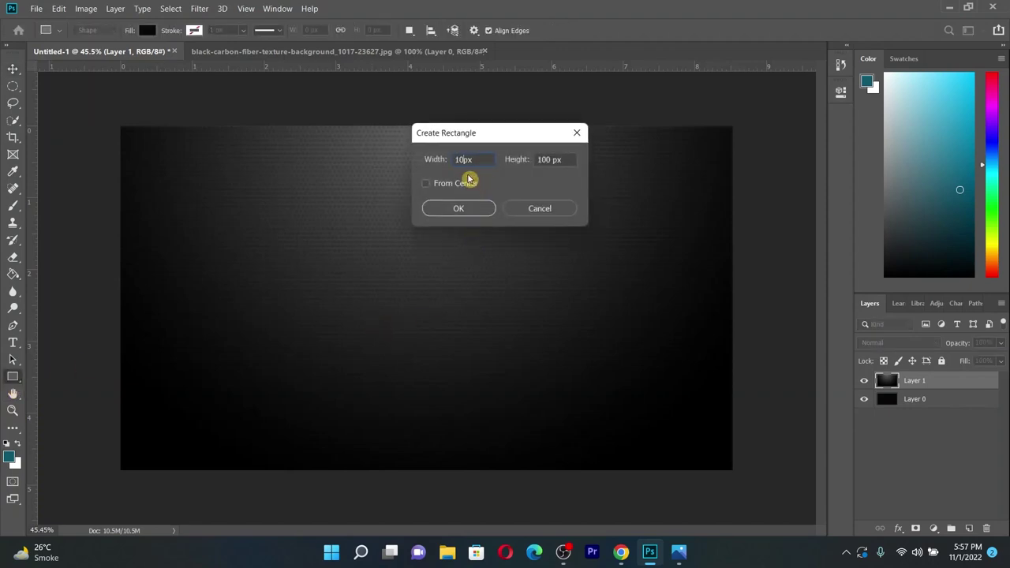
type("2")
key("BackSpace")
type("423")
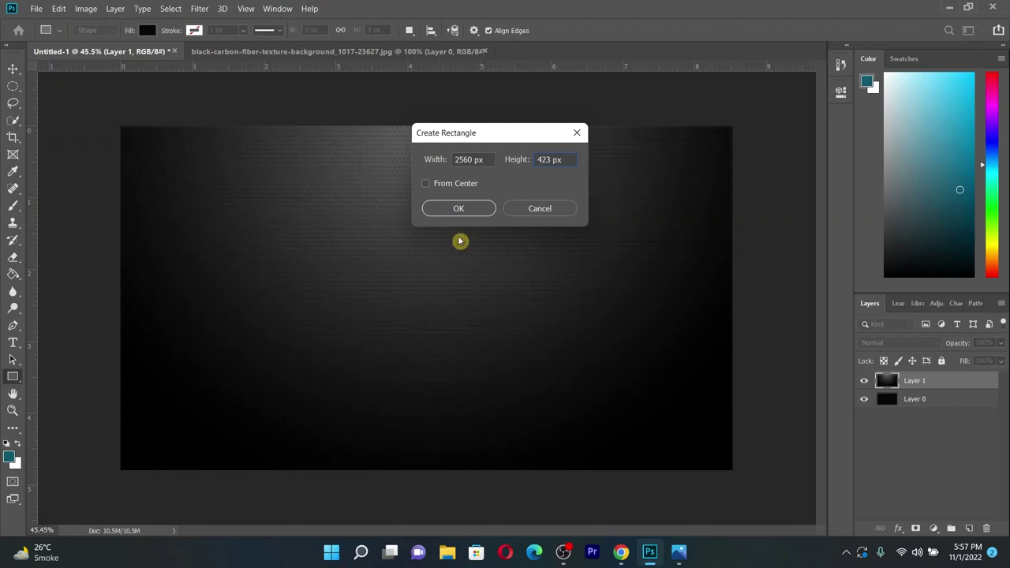
left_click(458, 209)
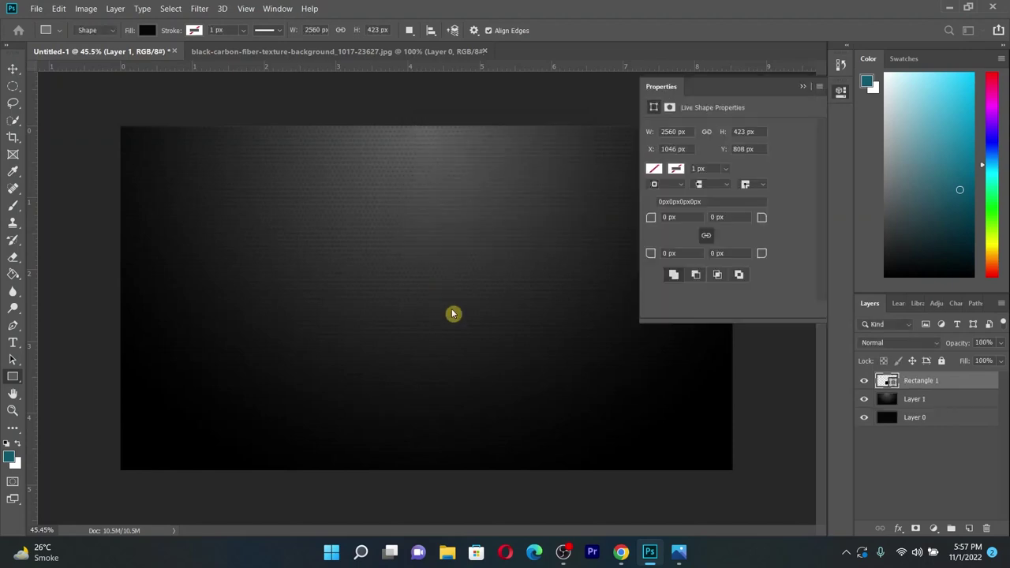
Place the rectangle as a full-width band across the banner
left_click(13, 69)
mouse_move(516, 400)
left_mouse_down()
mouse_move(272, 460)
mouse_move(255, 450)
mouse_move(259, 458)
mouse_move(308, 453)
mouse_move(334, 471)
mouse_move(319, 402)
mouse_move(330, 303)
mouse_move(258, 287)
left_mouse_up()
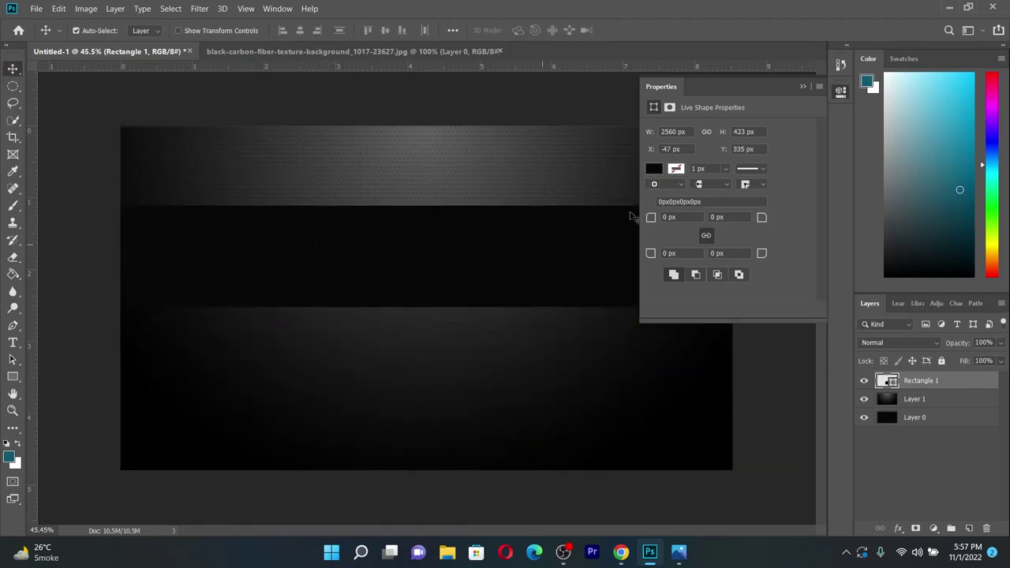
mouse_move(773, 89)
left_mouse_down()
mouse_move(921, 108)
mouse_move(904, 104)
left_mouse_up()
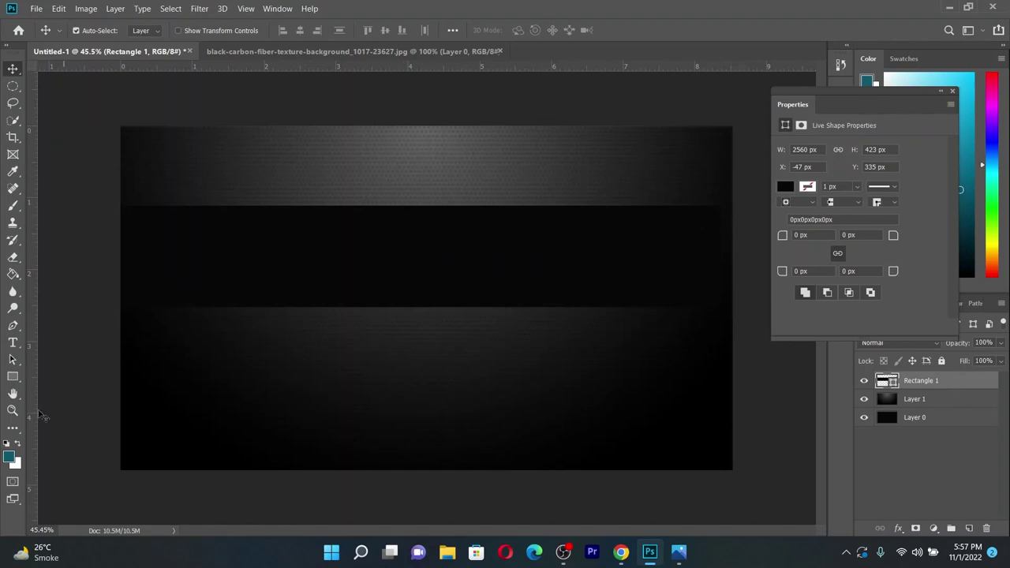
Adjust the teal foreground colour to a slightly different shade
left_click(9, 456)
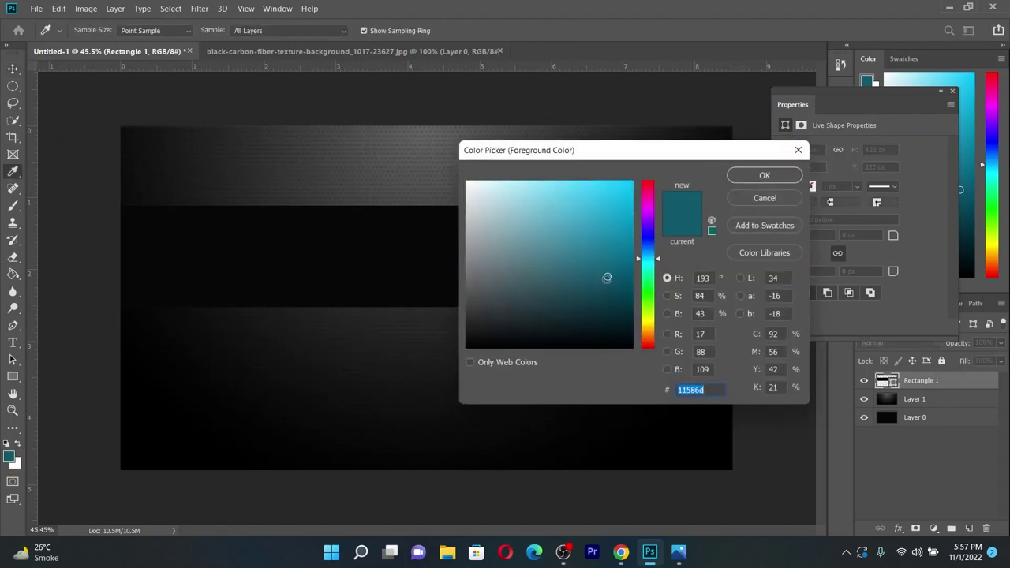
left_click(609, 290)
left_click(762, 175)
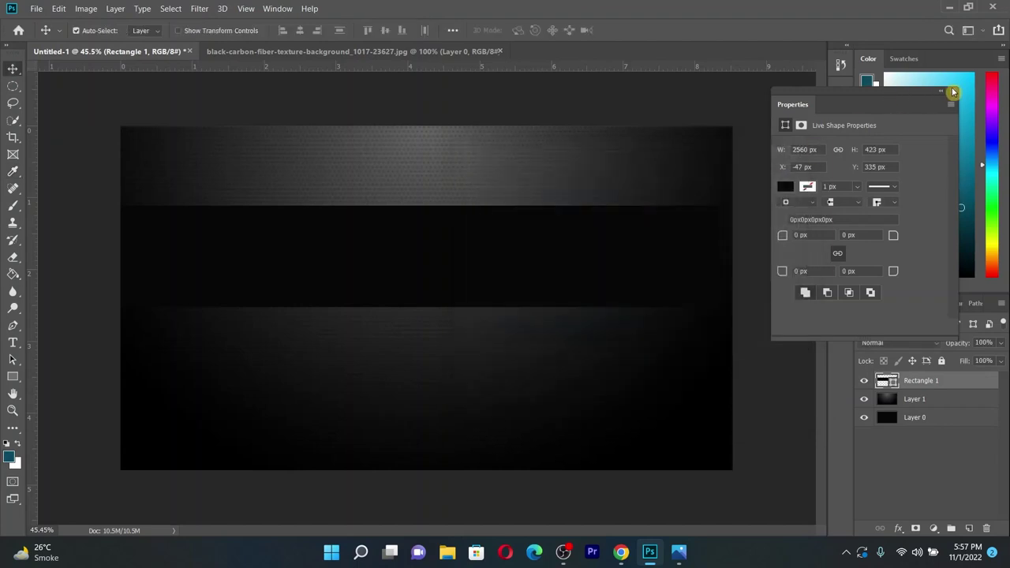
left_click(947, 90)
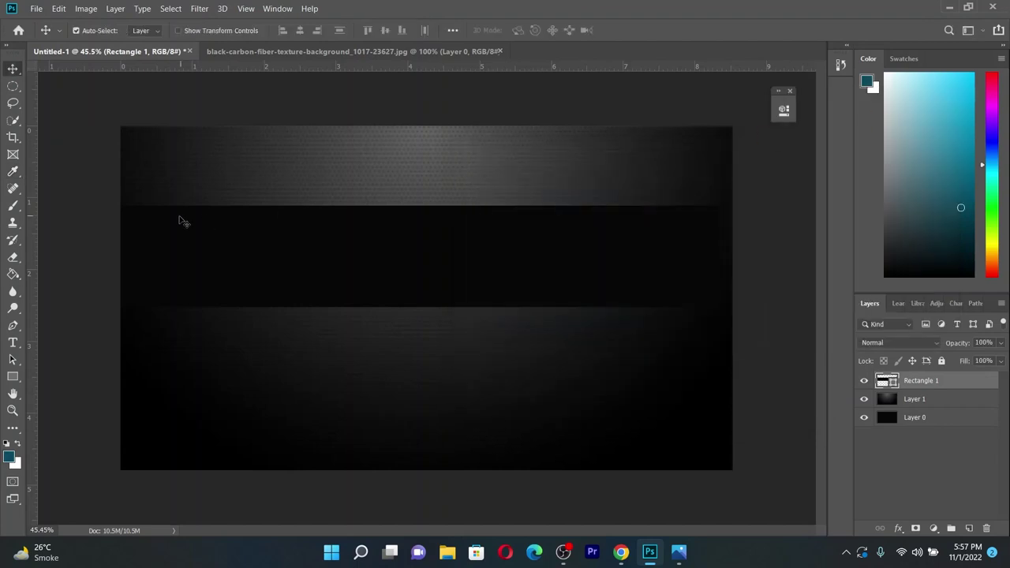
Rasterize the rectangle and Paint Bucket-fill the band teal
right_click(13, 275)
left_click(74, 286)
left_click(294, 274)
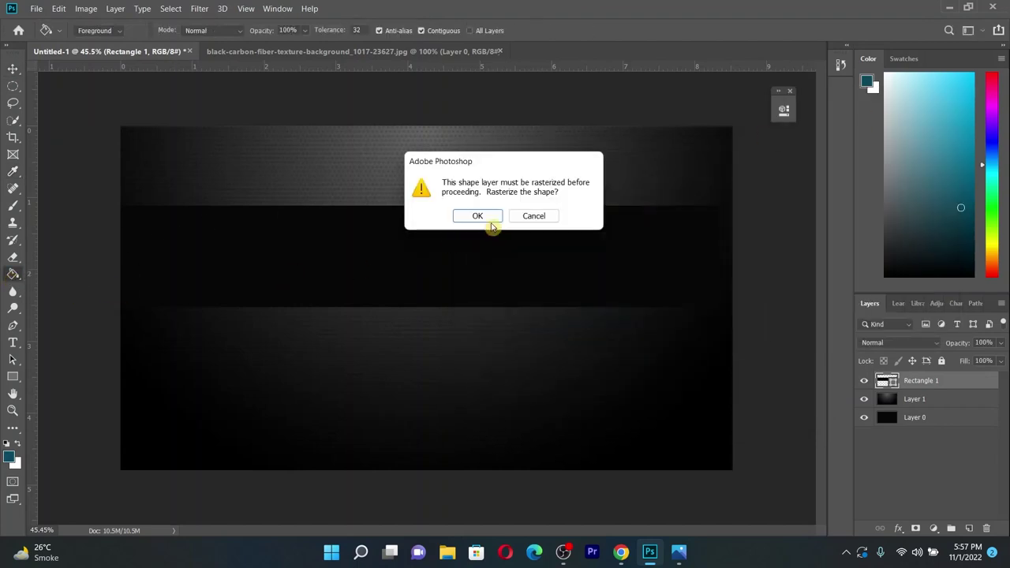
left_click(480, 218)
left_click(477, 257)
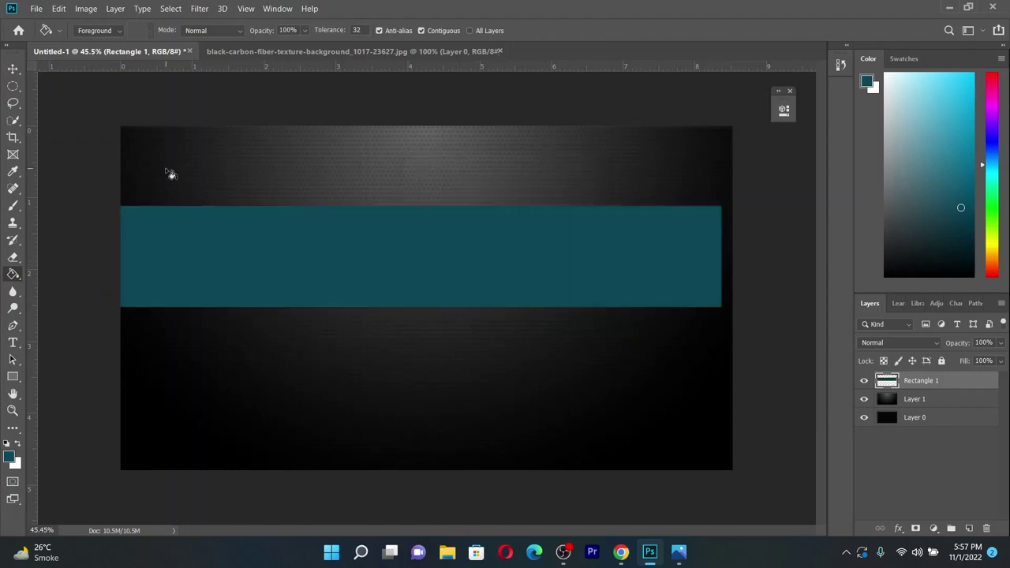
Move the teal band down to sit along the banner's bottom edge
left_click(13, 69)
left_click_drag(348, 241, 361, 343)
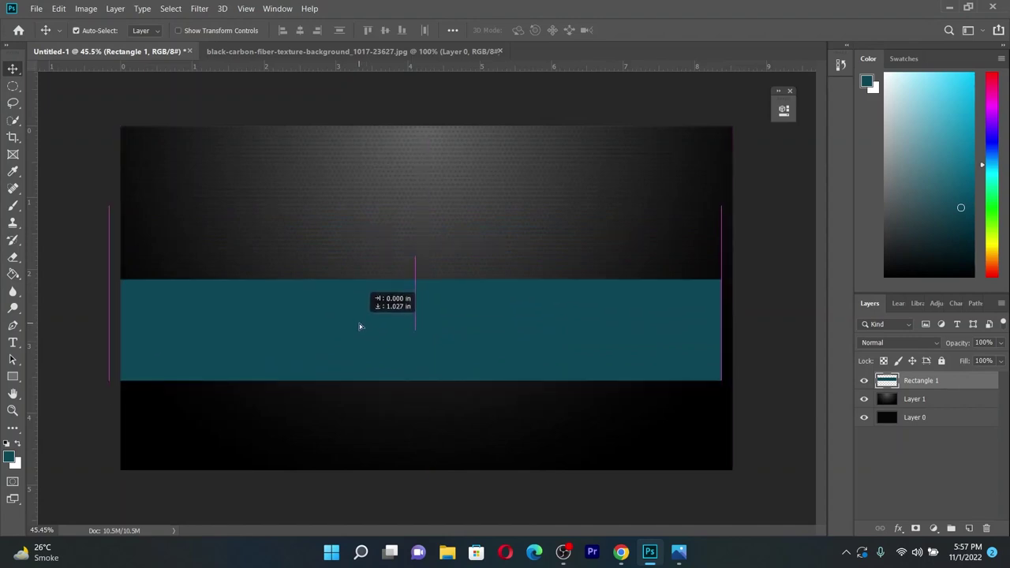
mouse_move(361, 343)
left_mouse_down()
mouse_move(363, 414)
mouse_move(361, 315)
mouse_move(337, 398)
left_mouse_up()
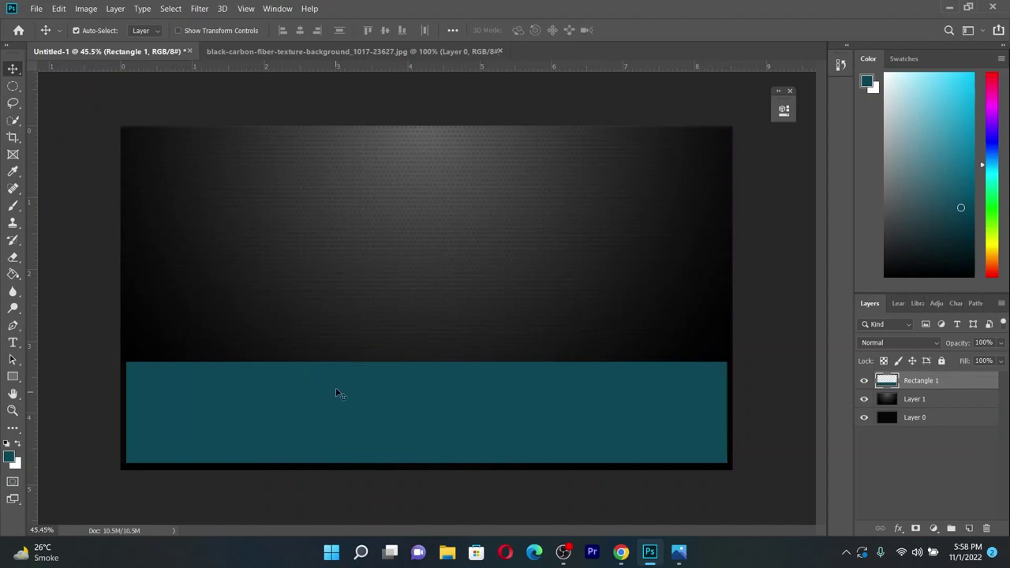
left_click(13, 377)
Create an 1855 × 423 px rectangle with the Create Rectangle dialog
left_click(390, 272)
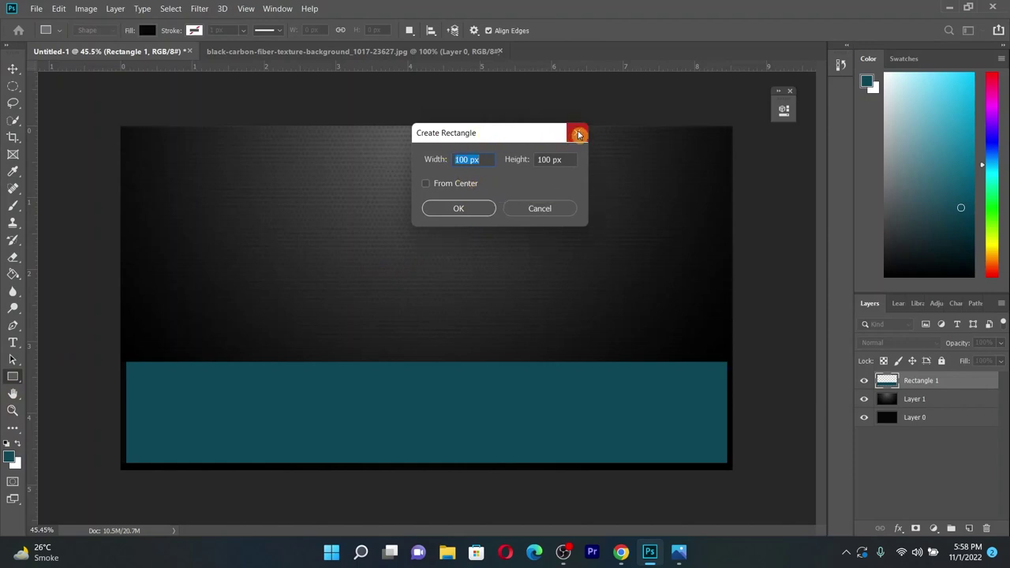
left_click(469, 161)
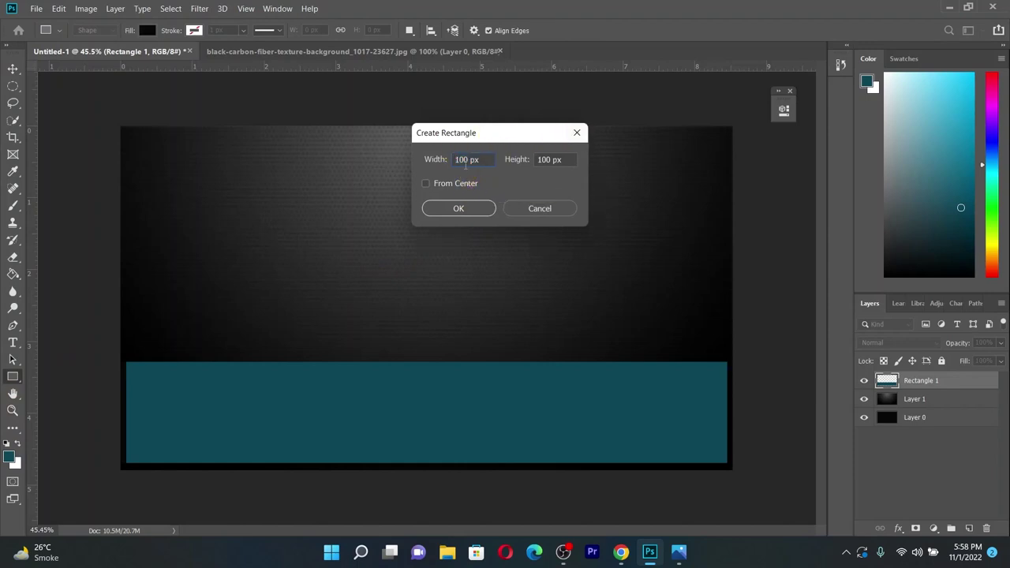
key("BackSpace")
key("BackSpace")
type("1")
left_click_drag(551, 161, 536, 161)
key("BackSpace")
left_click(459, 212)
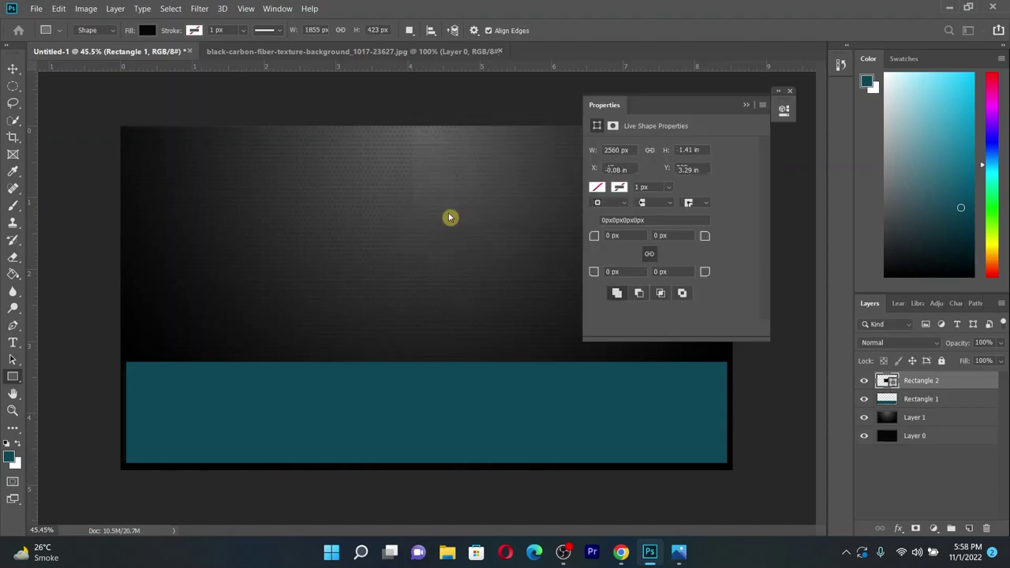
Move the new black rectangle left toward the banner's centre
key("v")
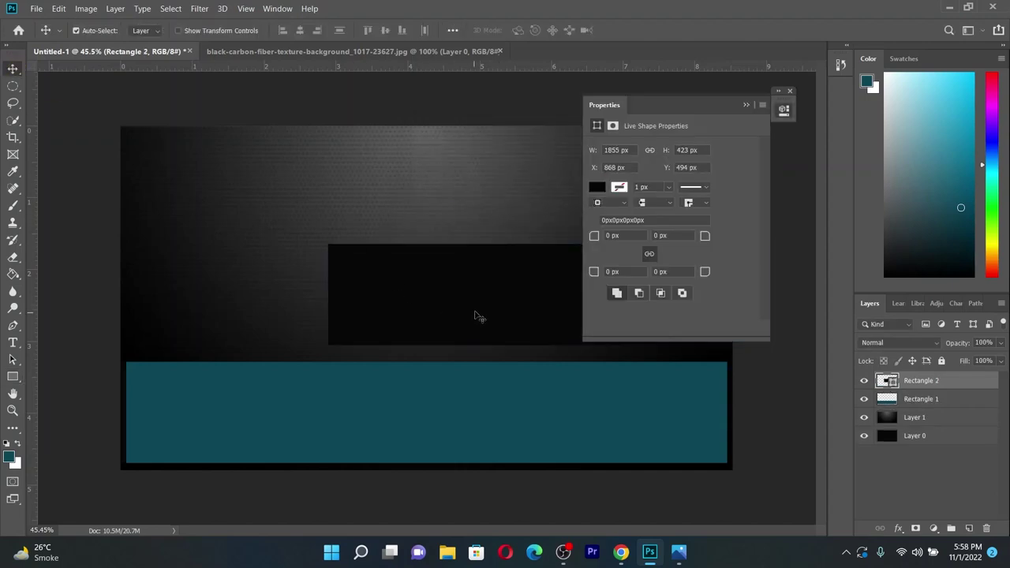
left_click(745, 105)
left_click_drag(539, 294, 435, 299)
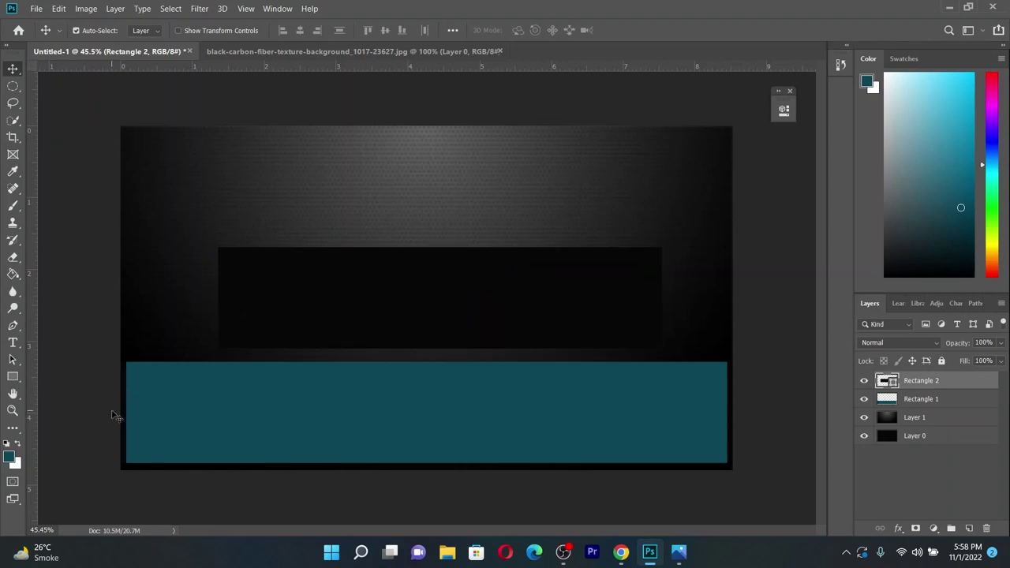
Rasterize and fill the new rectangle teal, then nudge it slightly down
left_click(13, 275)
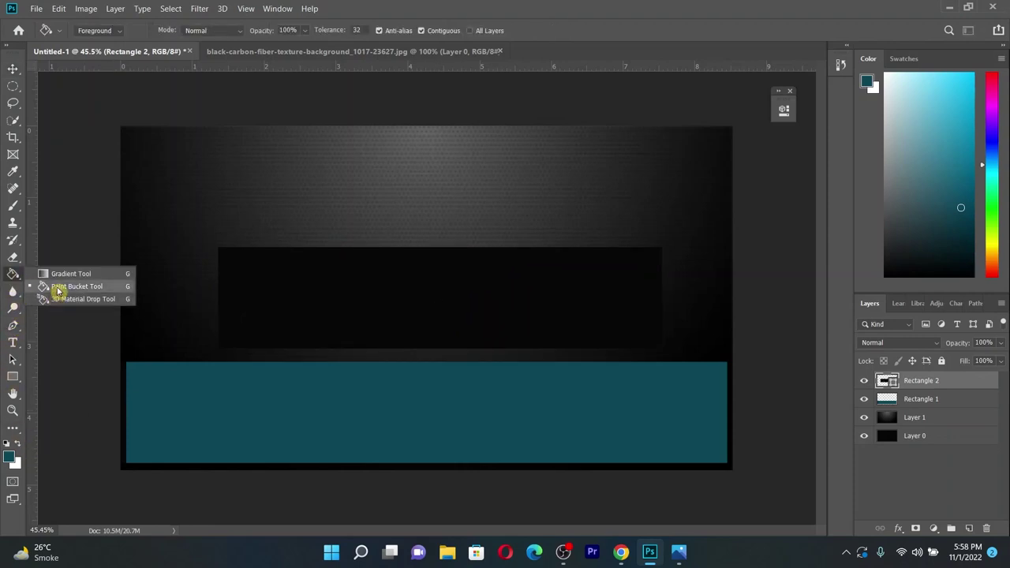
left_click(63, 287)
left_click(332, 302)
left_click(491, 216)
left_click(475, 282)
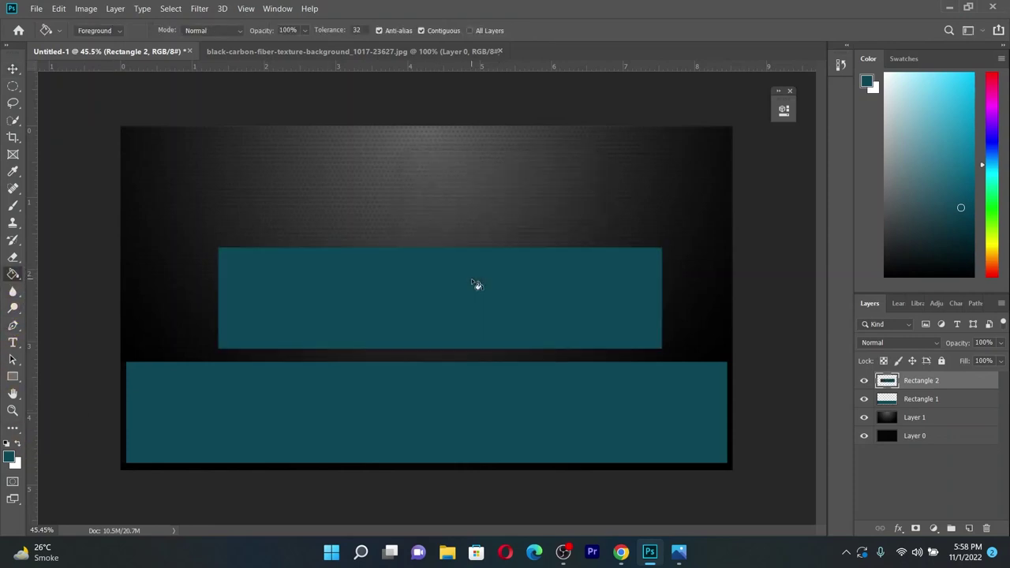
left_click(12, 69)
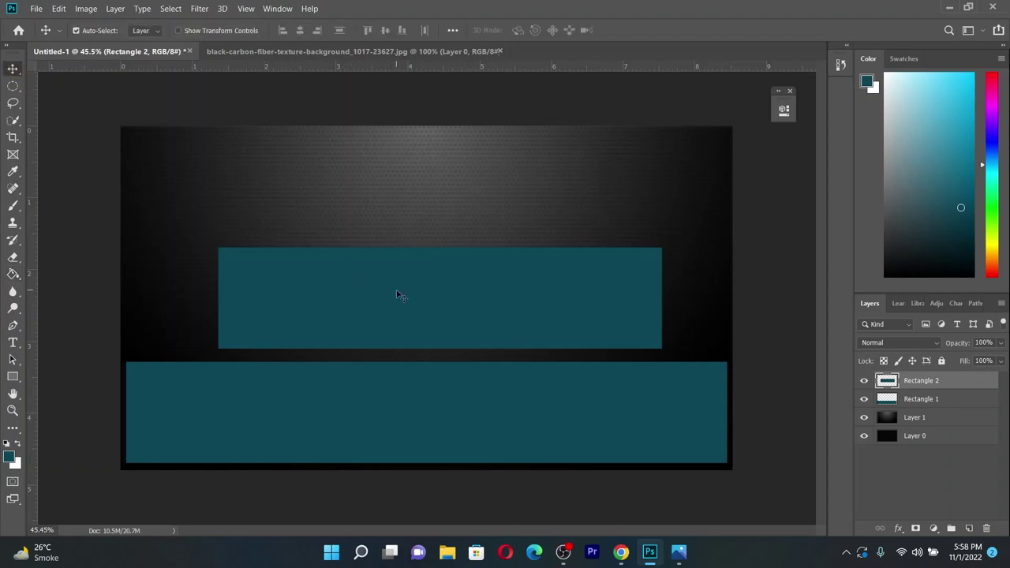
left_click_drag(397, 295, 397, 299)
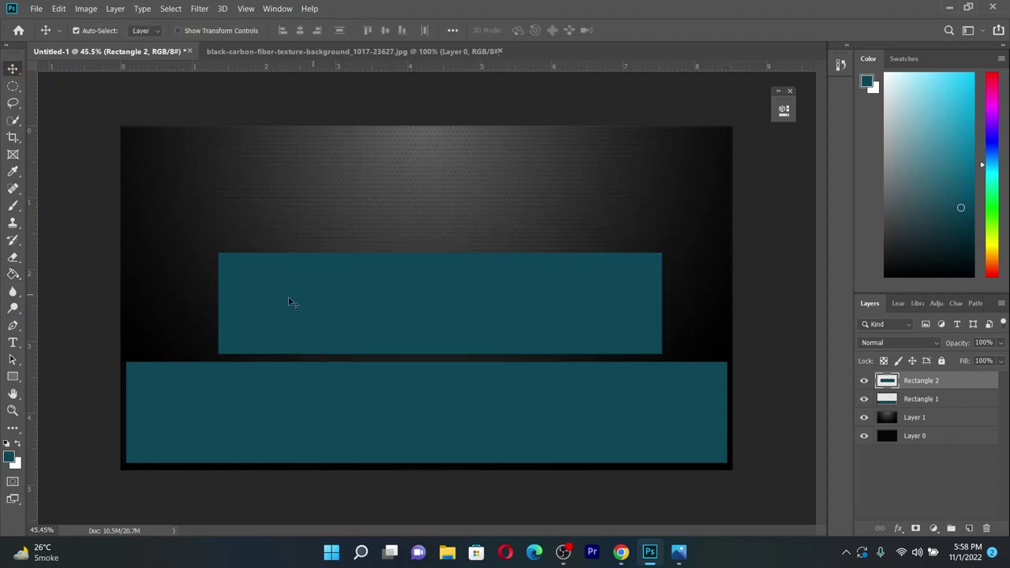
Create a 1540 × 423 px rectangle with the Create Rectangle dialog
left_click(12, 376)
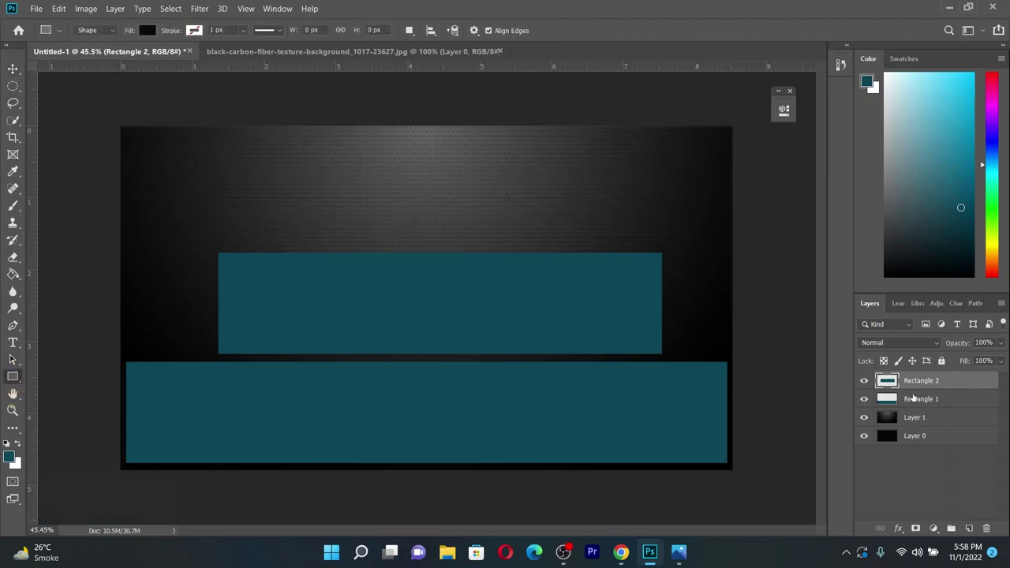
left_click(419, 191)
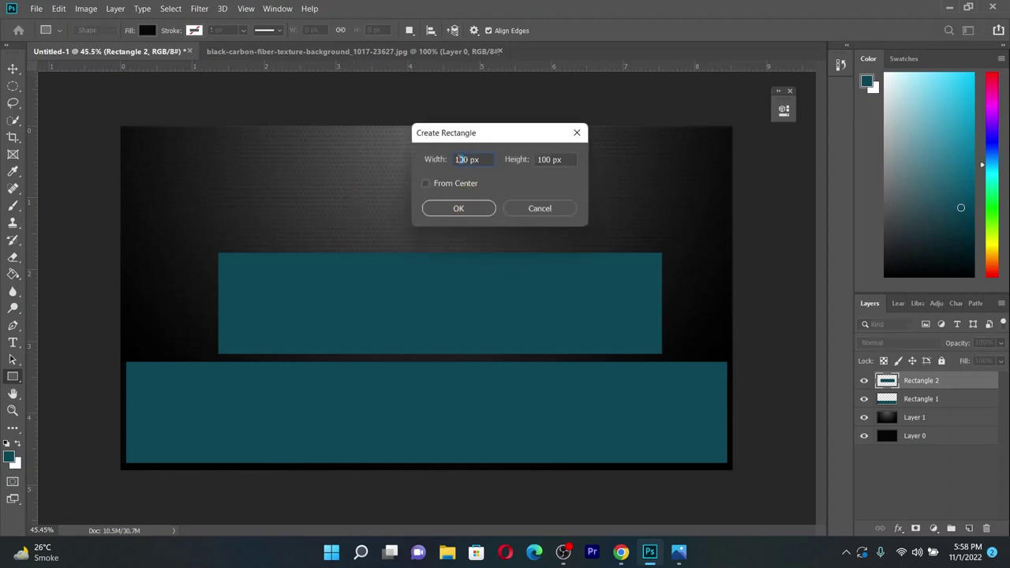
key("BackSpace")
key("BackSpace")
type("15")
double_click(535, 161)
type("423")
left_click(458, 210)
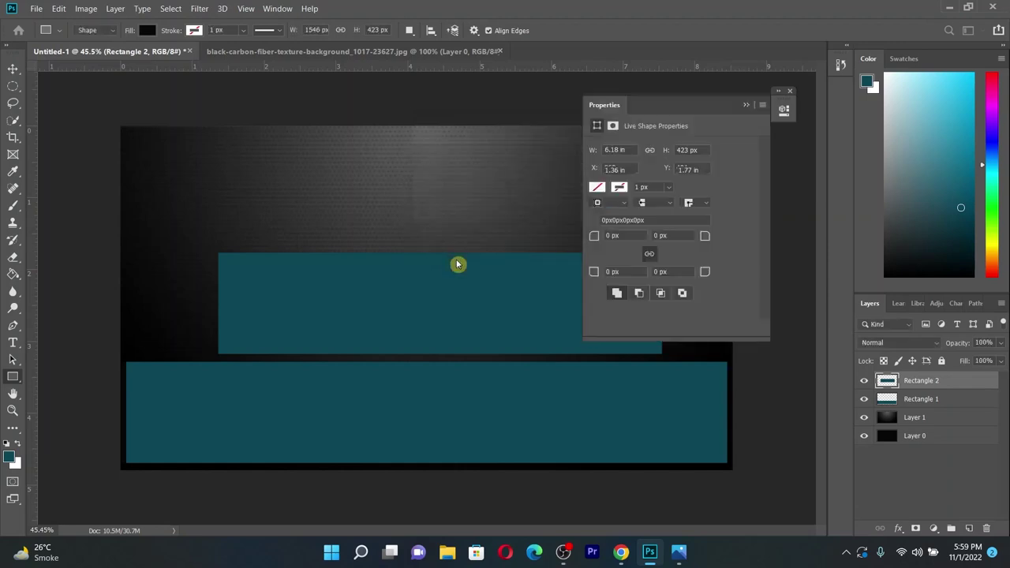
Move the new black rectangle to the top of the stack
left_click(746, 105)
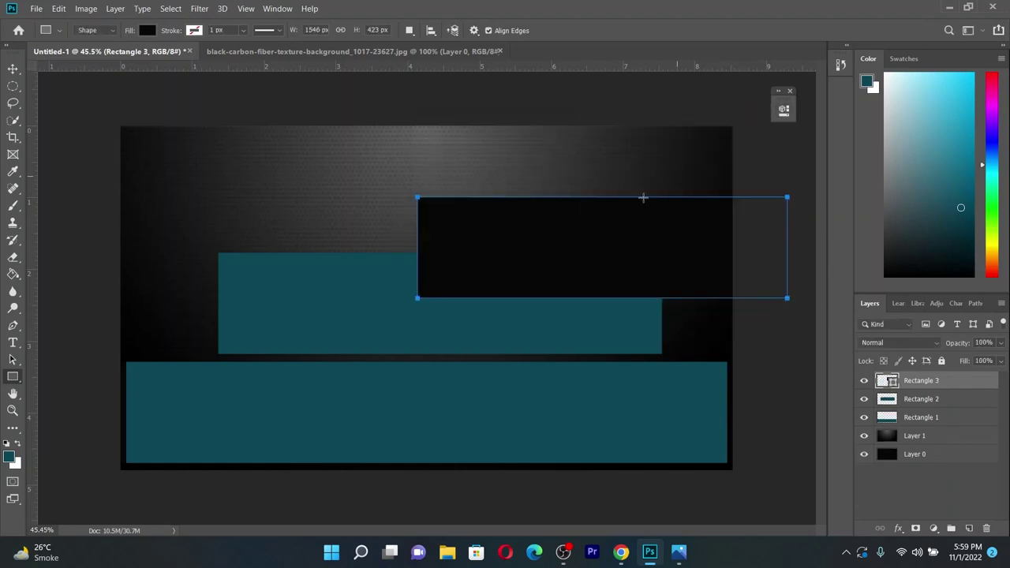
left_click(10, 70)
left_click_drag(557, 238, 388, 187)
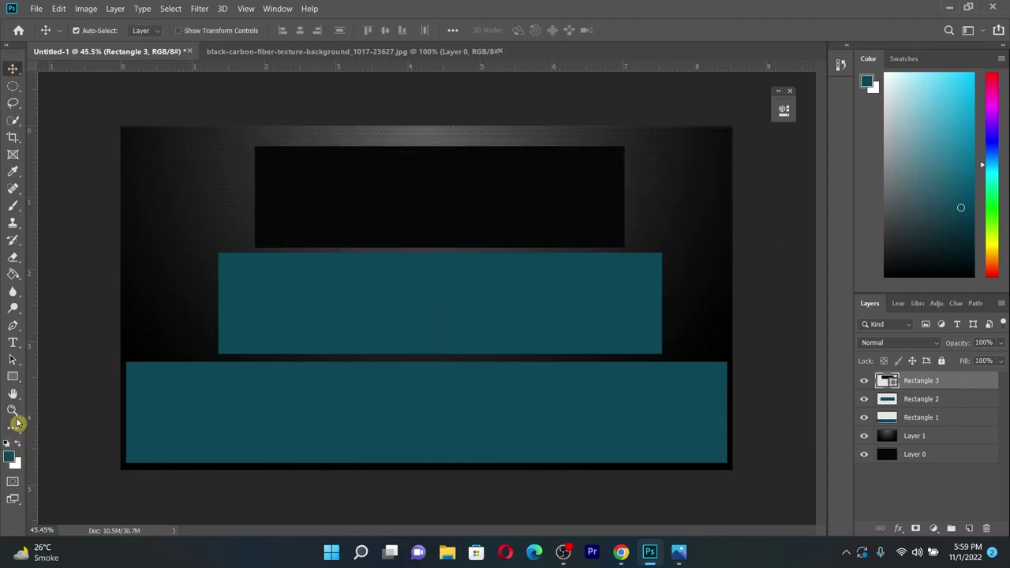
Rasterize the top rectangle and Paint Bucket-fill it teal
left_click(13, 272)
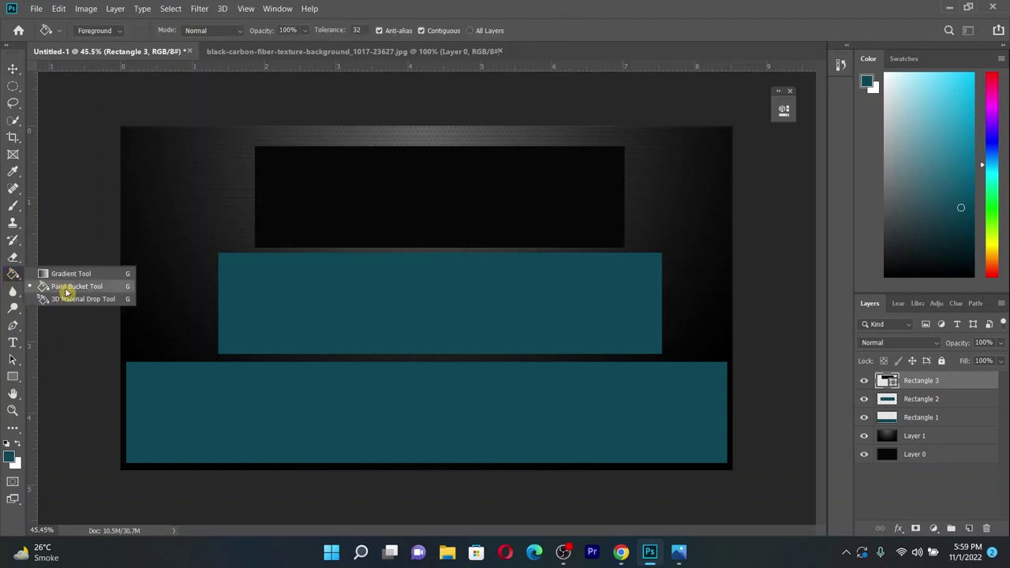
left_click(63, 286)
left_click(372, 210)
left_click(474, 217)
left_click(430, 205)
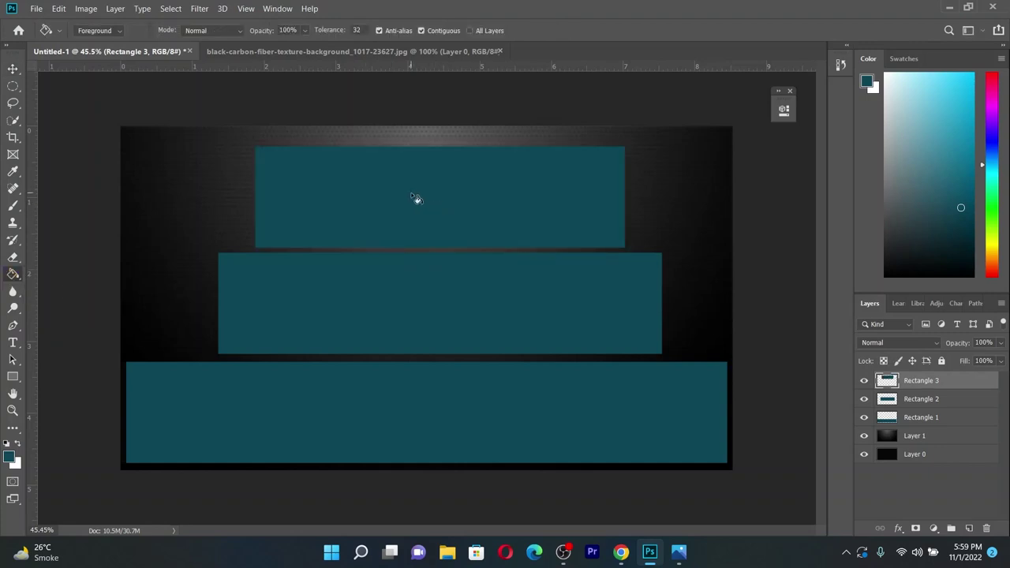
scroll(409, 219, "down", 1)
scroll(417, 308, "down", 1)
scroll(417, 308, "up", 1)
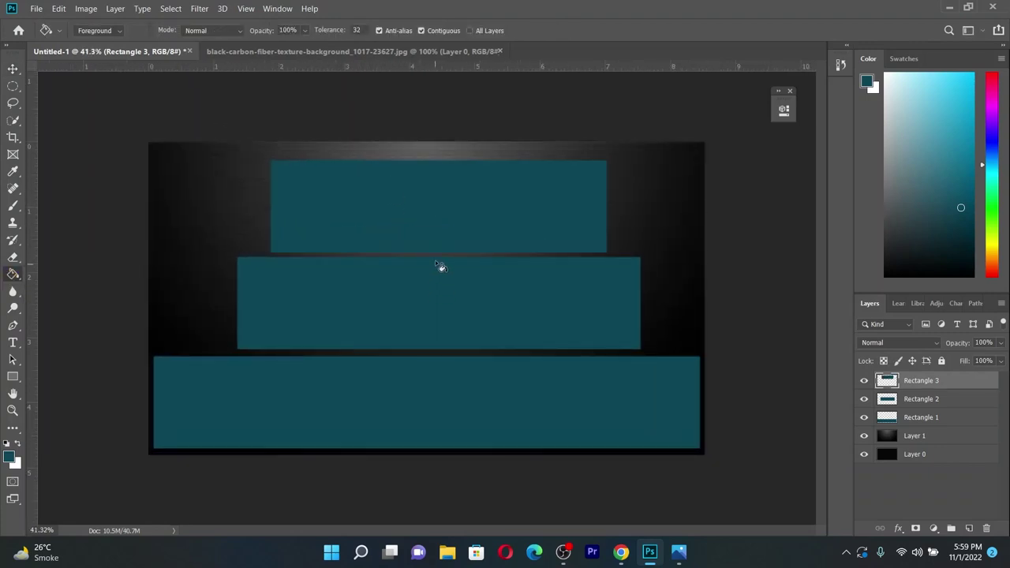
Space the top rectangle evenly above the middle one using smart guides
left_click(13, 69)
scroll(405, 212, "up", 1)
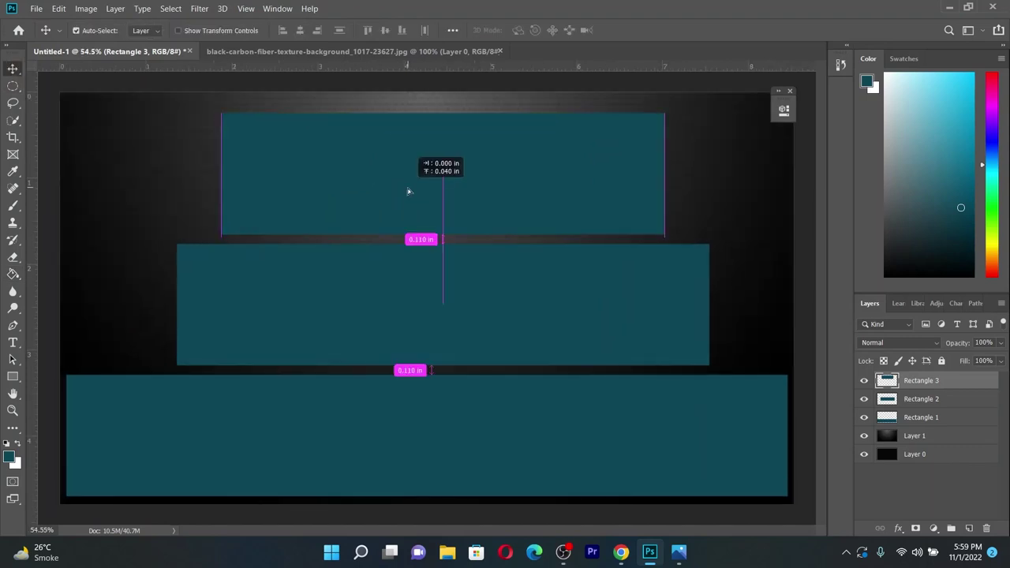
left_click_drag(402, 210, 408, 194)
scroll(441, 261, "down", 1)
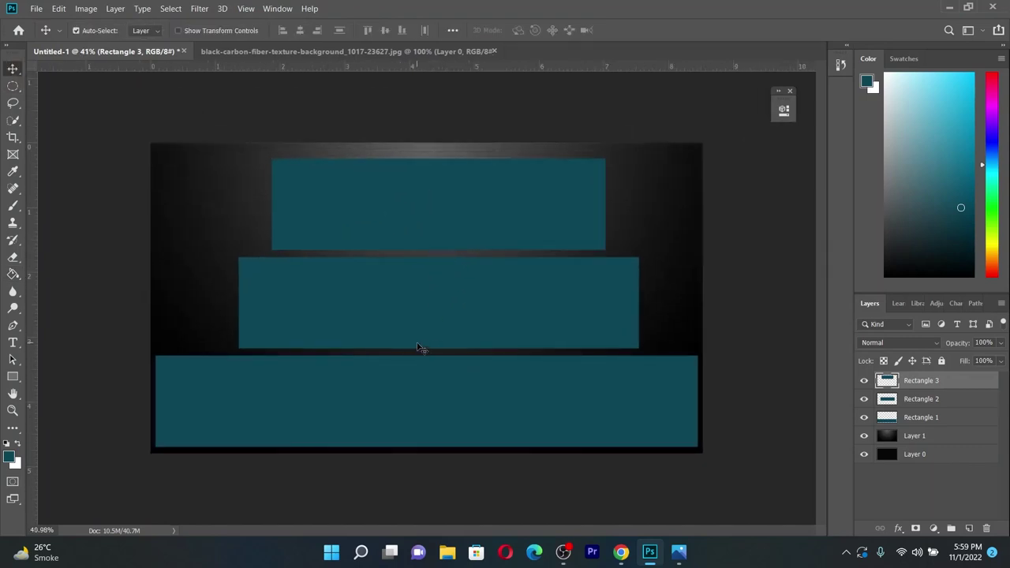
Select Rectangle 3, Rectangle 2 and Rectangle 1 together in the Layers panel
left_click(928, 400, "shift")
left_click(931, 417, "shift")
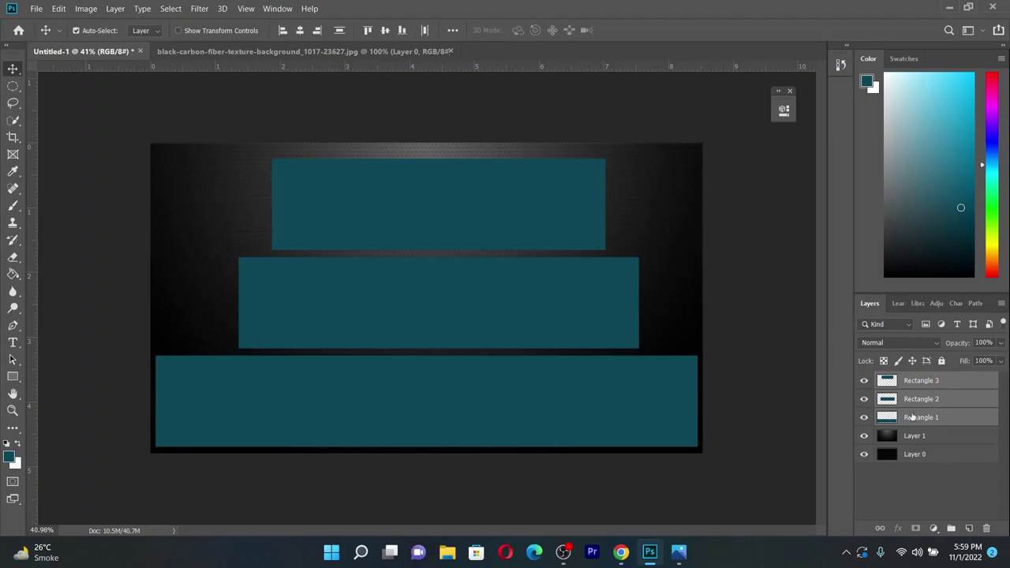
left_click(905, 386)
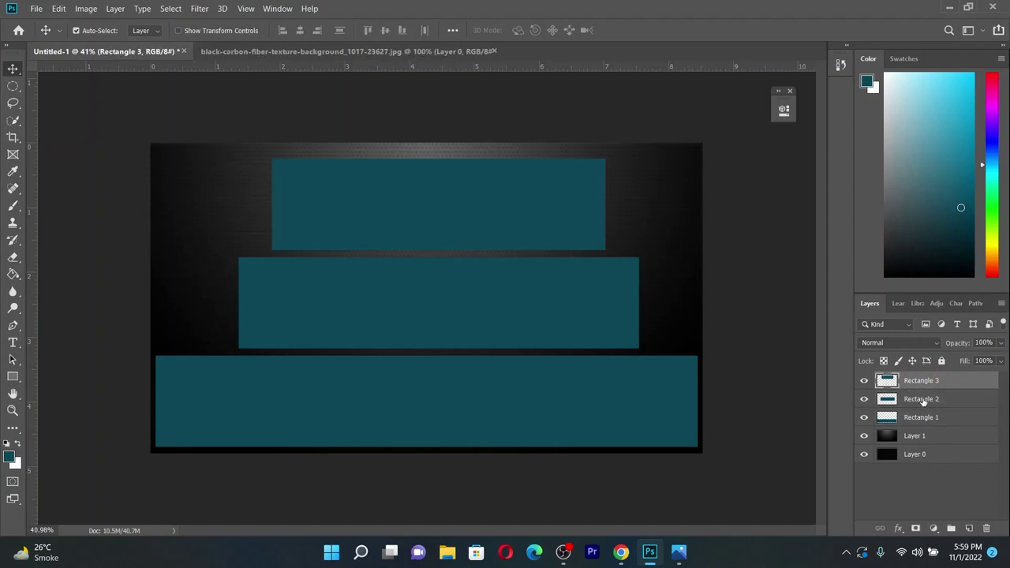
left_click(924, 401, "shift")
left_click(926, 418, "shift")
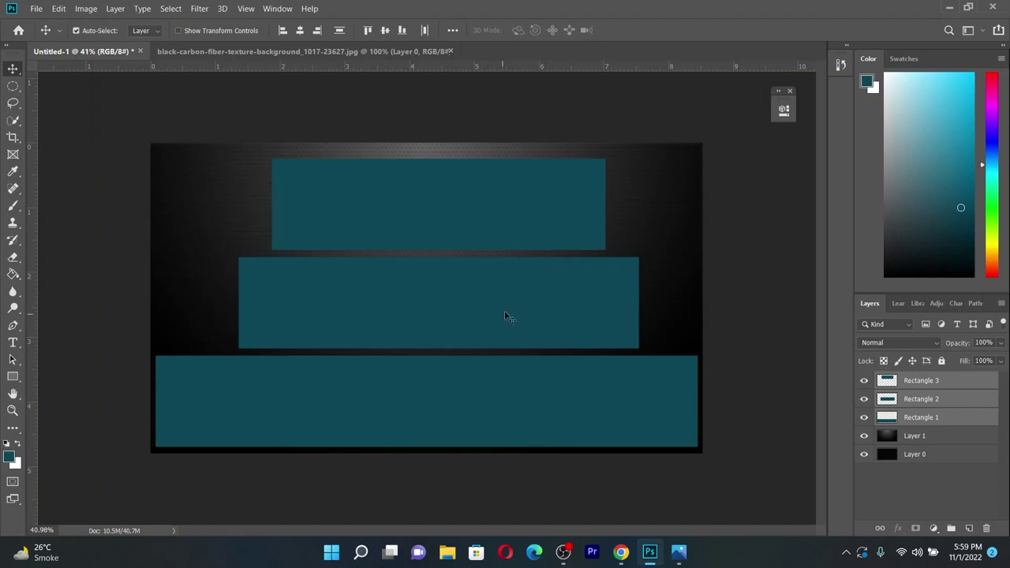
Align the three rectangles' horizontal and vertical centres from the options-bar menu
left_click(452, 32)
left_click(452, 37)
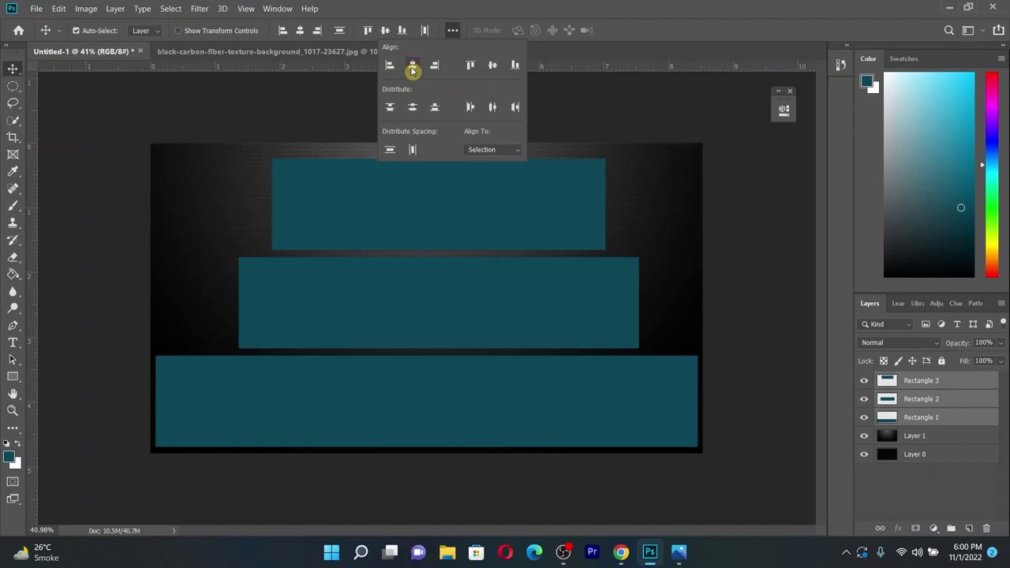
left_click(414, 66)
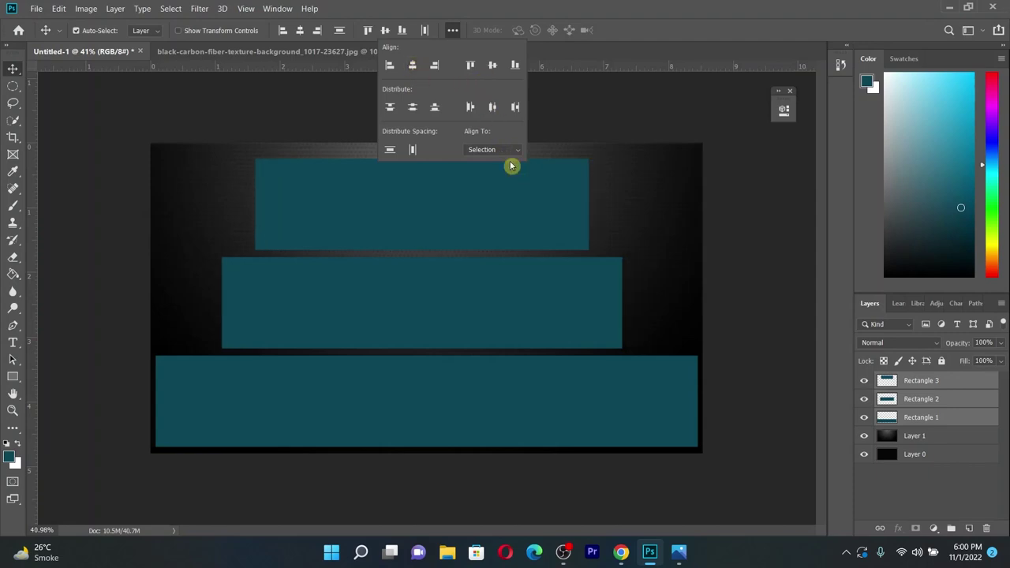
left_click(494, 66)
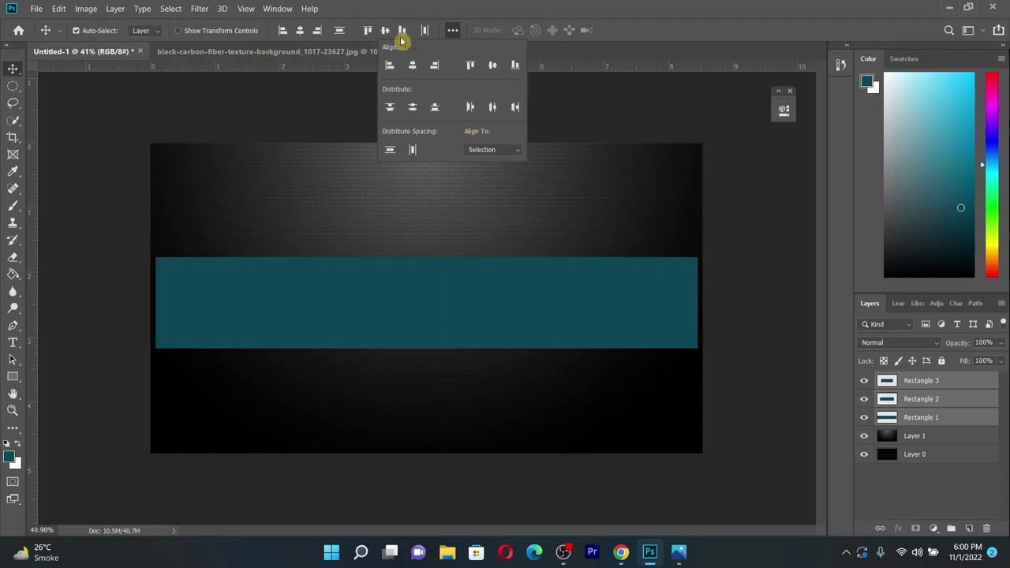
left_click(245, 8)
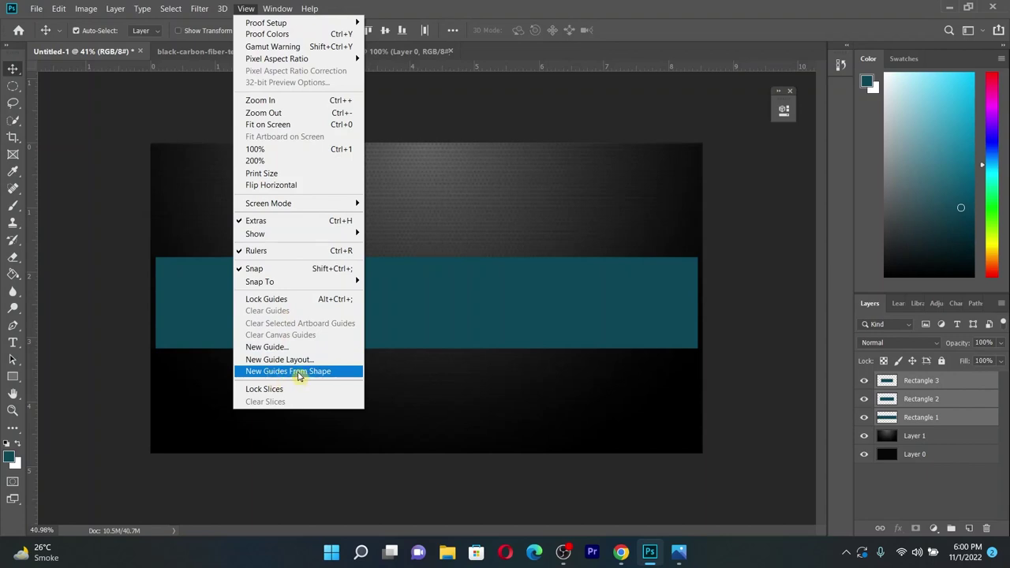
left_click(250, 12)
left_click(249, 11)
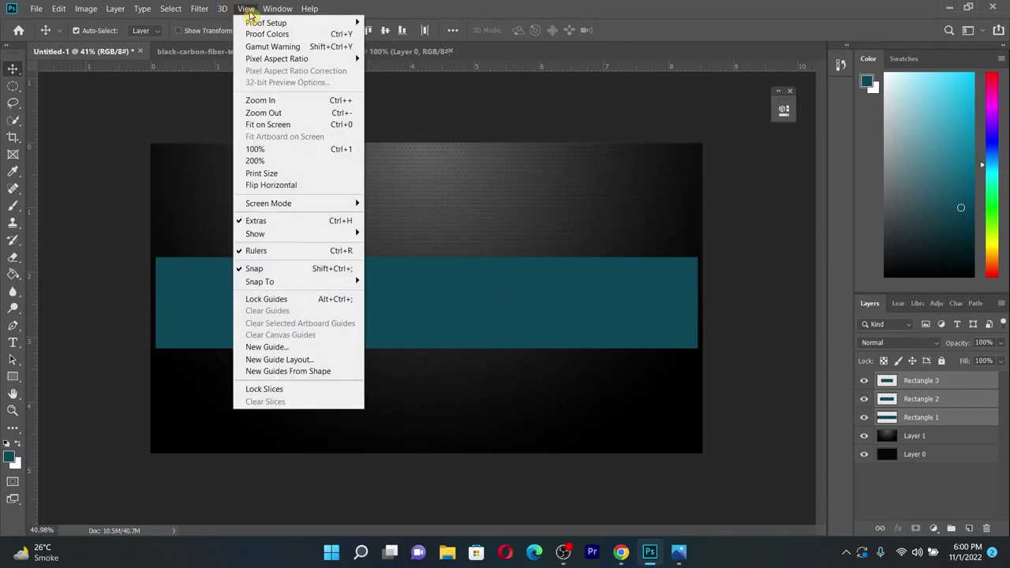
left_click(290, 374)
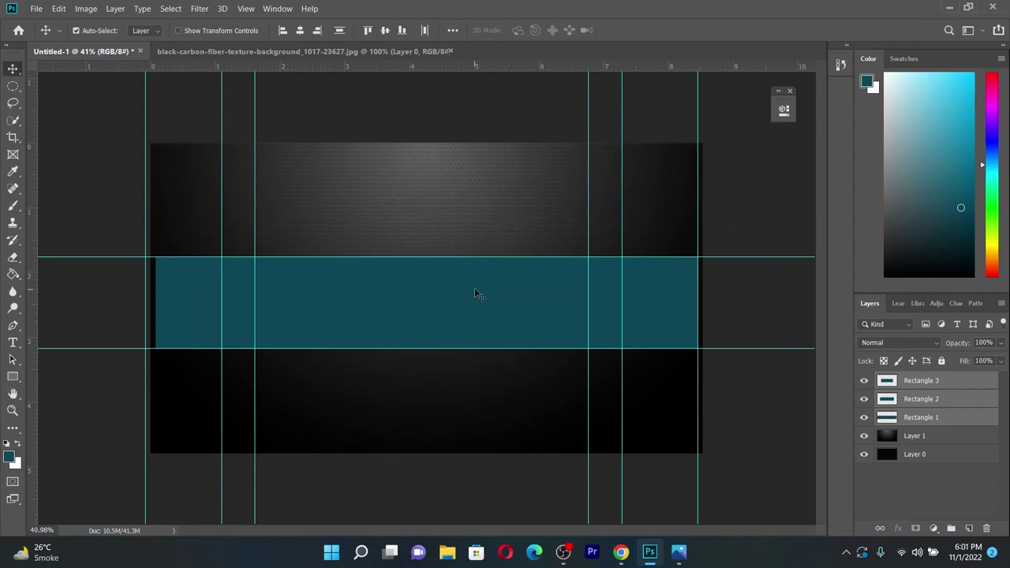
scroll(468, 290, "up", 1)
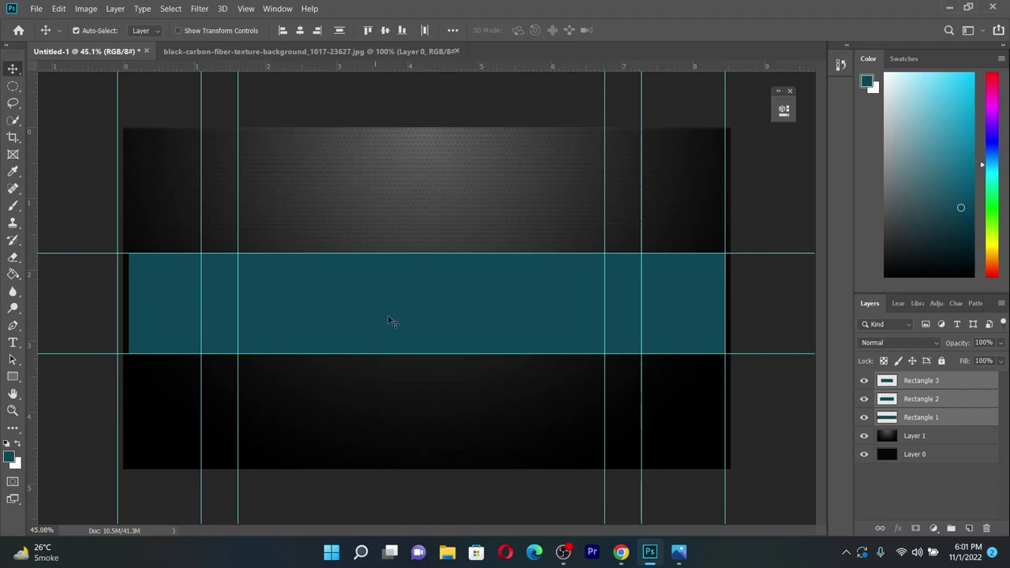
Add a paragraph text box on the teal band reading 'youtube banner area'
left_click(12, 343)
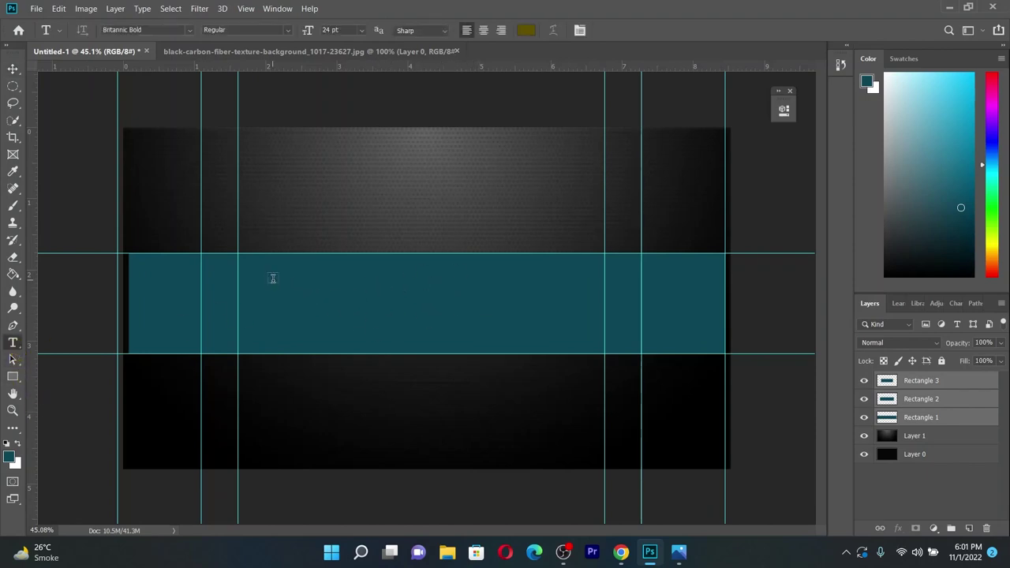
left_click_drag(268, 275, 572, 329)
key("BackSpace")
type("you")
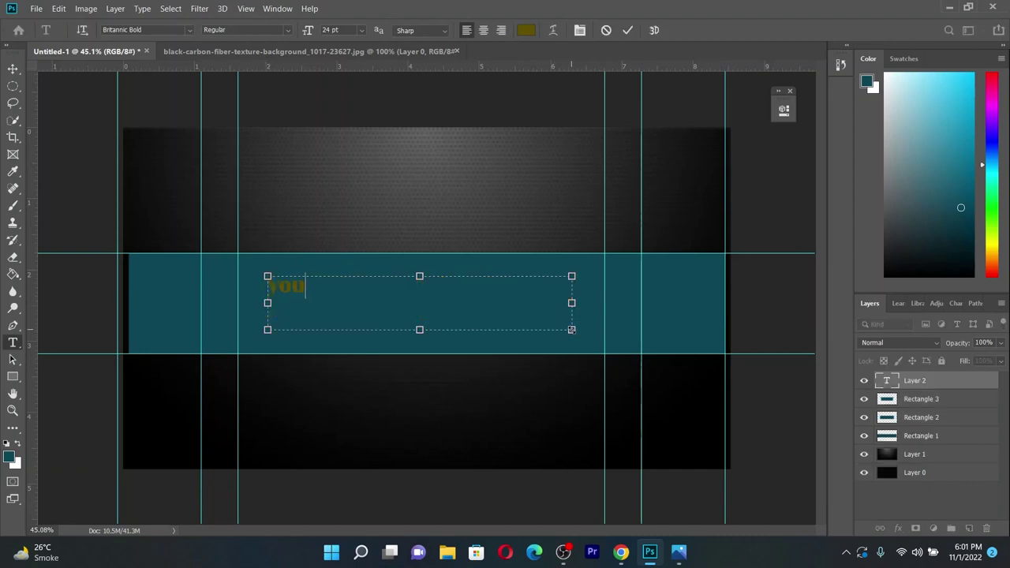
type("tube ba")
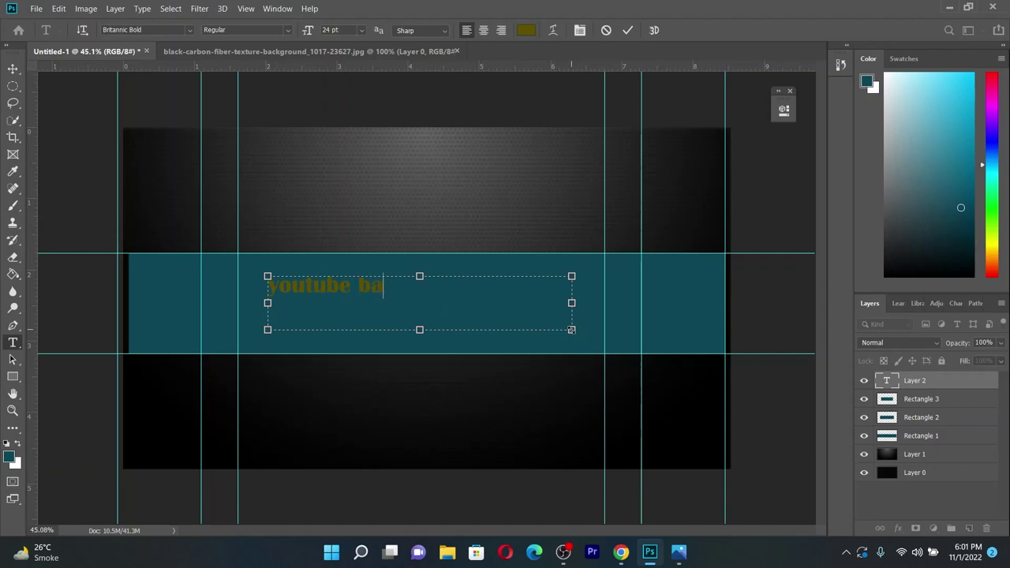
type("nner ")
type("area")
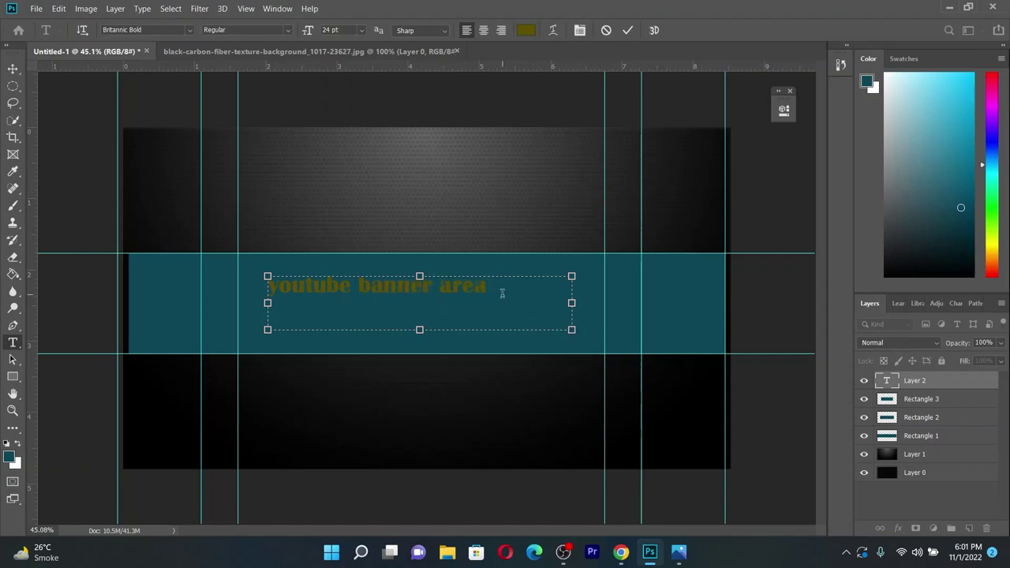
Colour the text orange-red #e25118 and commit the edit
left_click_drag(502, 292, 268, 289)
left_click(525, 30)
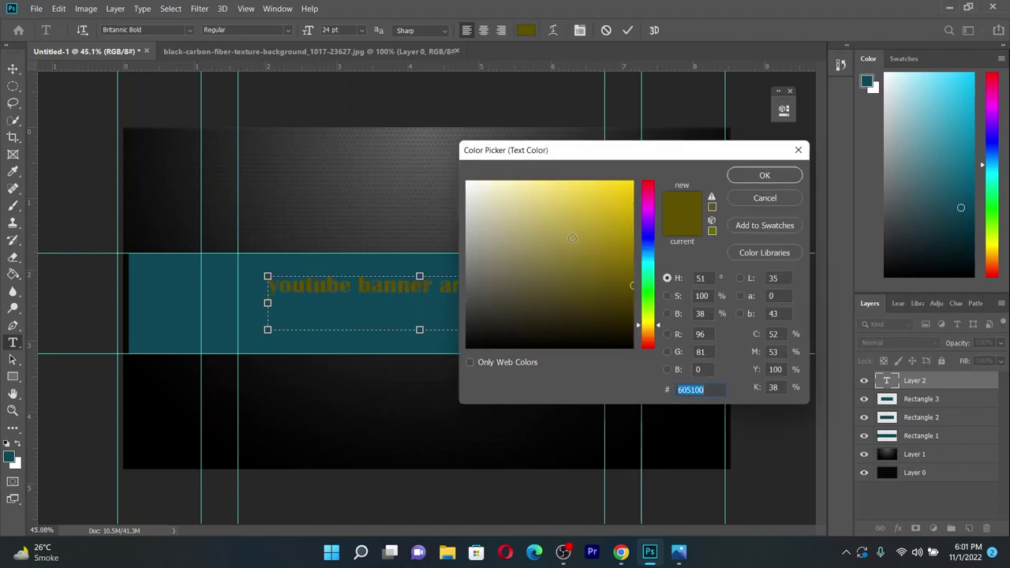
left_click_drag(588, 241, 539, 287)
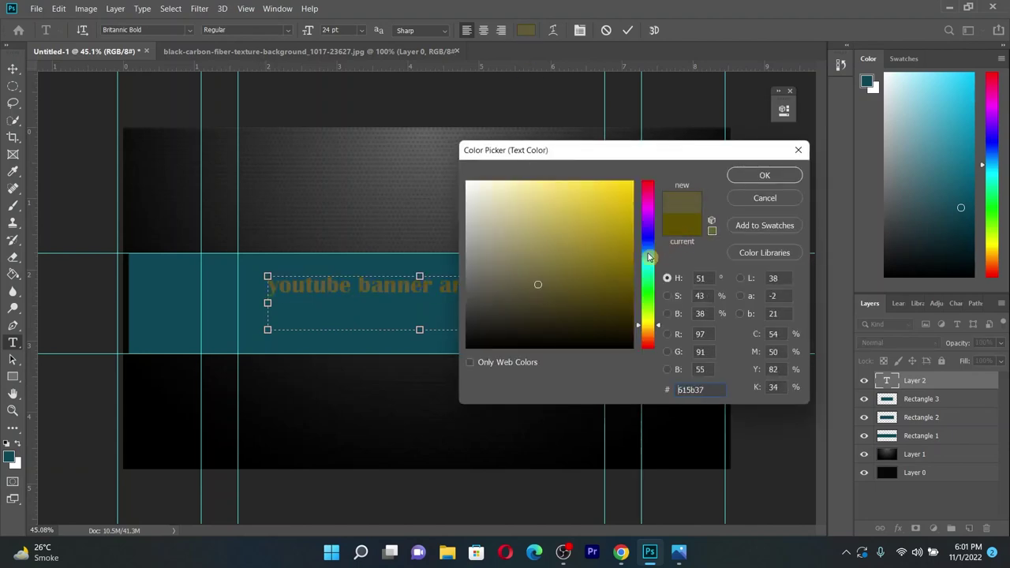
left_click_drag(647, 272, 649, 346)
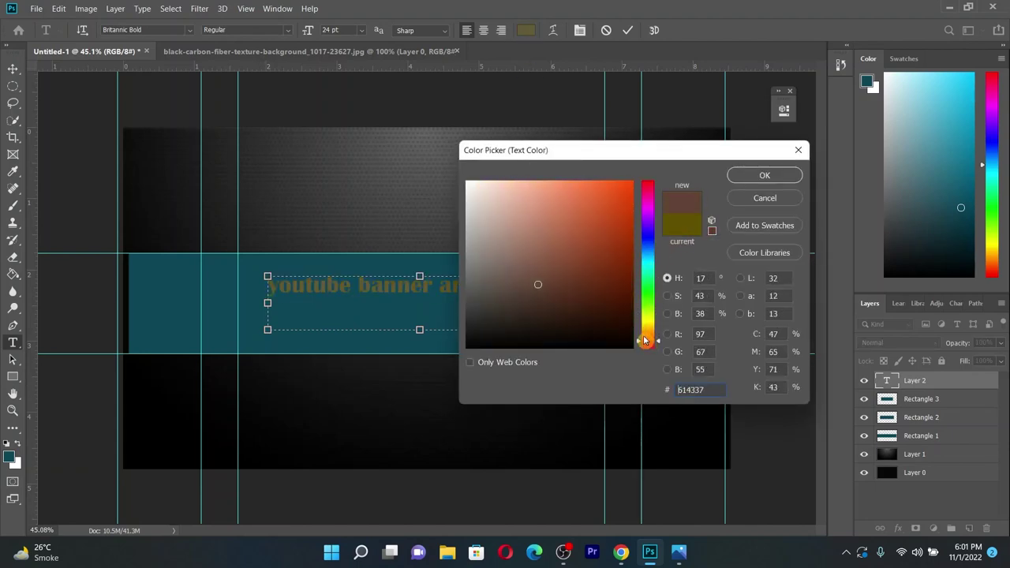
double_click(691, 390)
type("e25118")
left_click(765, 175)
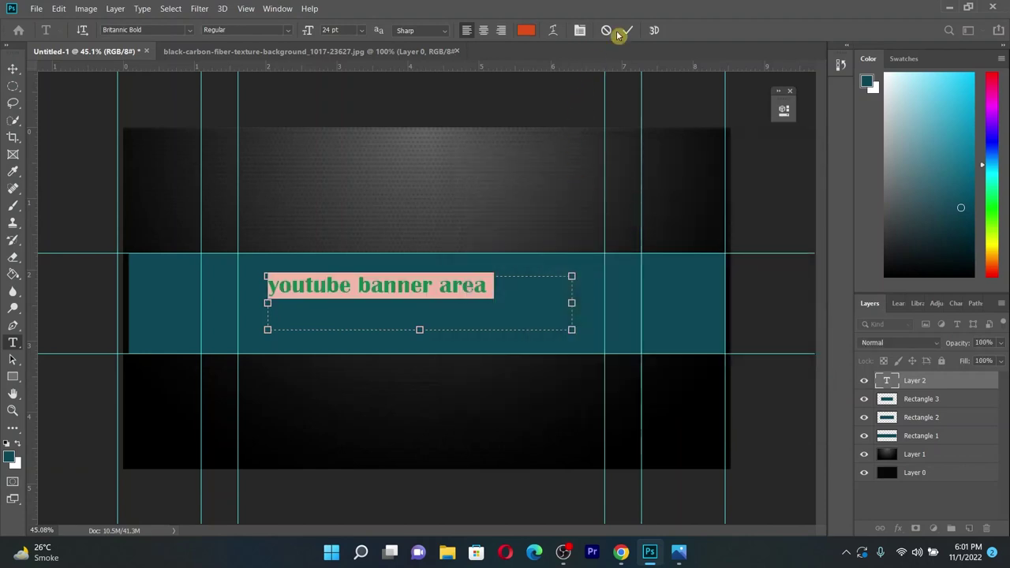
left_click(628, 30)
Move the text layer to the centre of the teal band
left_click(12, 68)
scroll(524, 246, "down", 2)
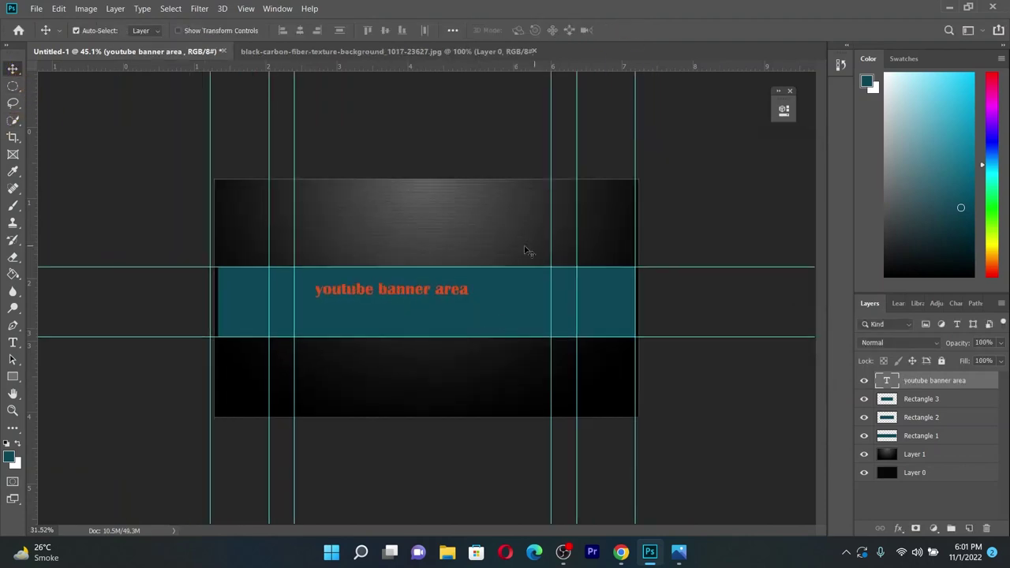
scroll(406, 300, "up", 2)
mouse_move(402, 288)
left_mouse_down()
mouse_move(464, 293)
mouse_move(434, 303)
left_mouse_up()
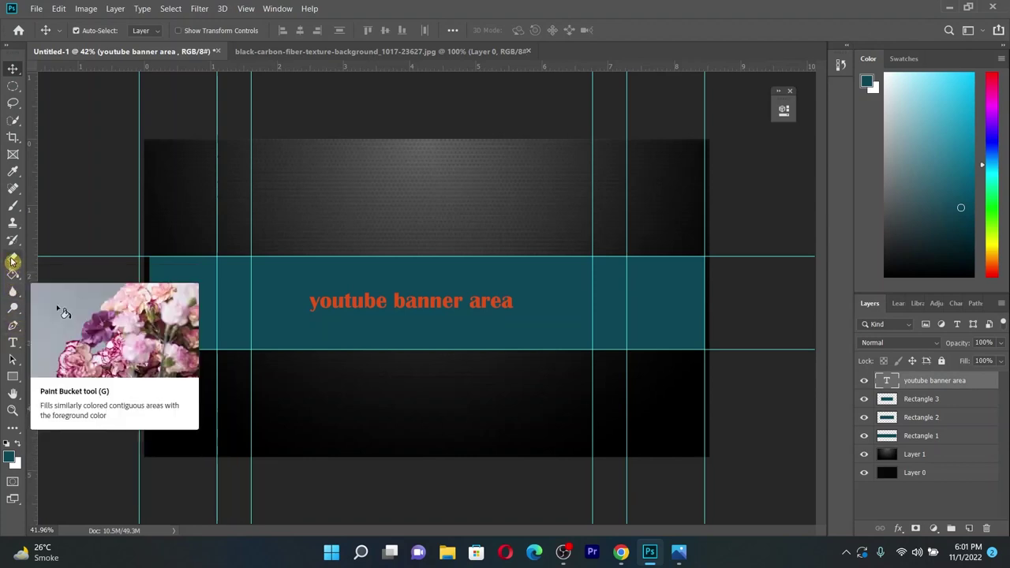
Rasterize the text layer and brush a rough dark-red frame around the text
left_click(14, 206)
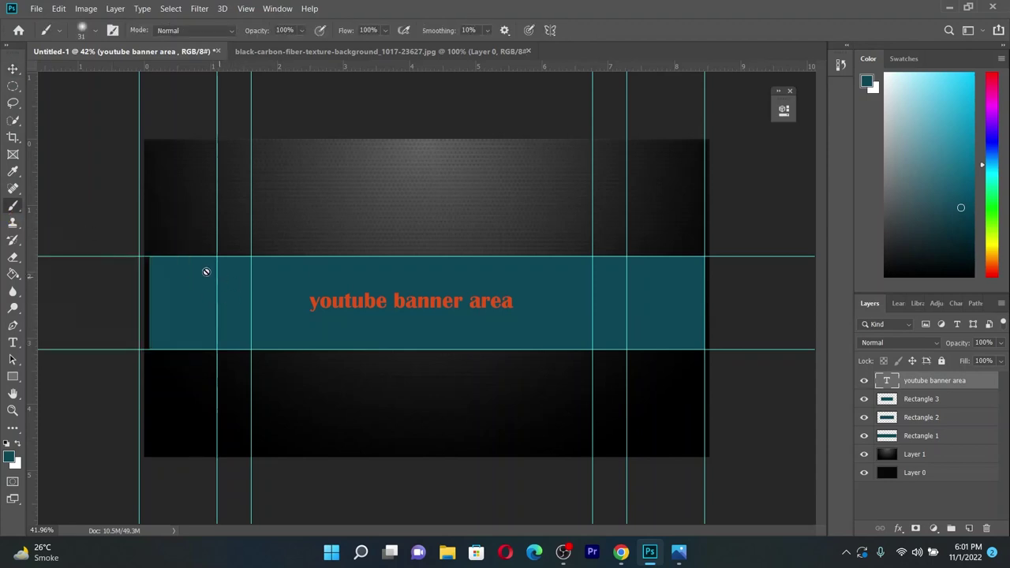
left_click(330, 292)
left_click(485, 226)
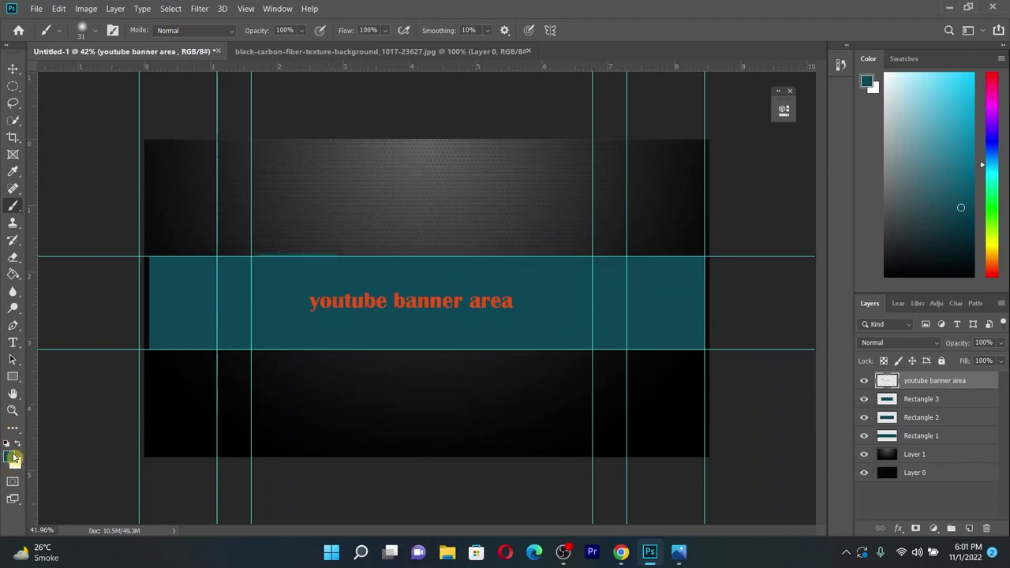
left_click(10, 456)
left_click_drag(642, 247, 653, 345)
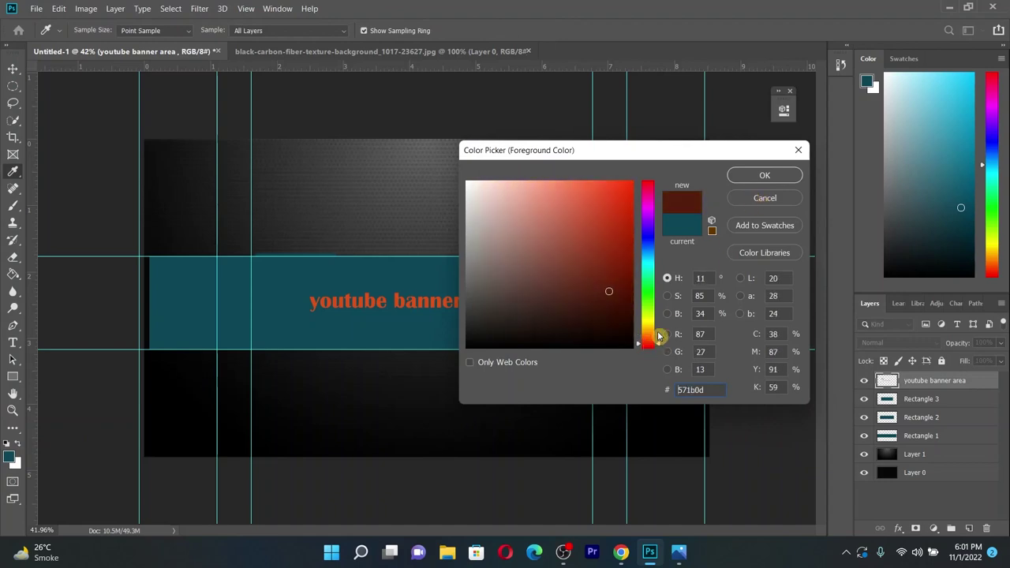
left_click(764, 175)
mouse_move(271, 257)
left_mouse_down()
mouse_move(576, 258)
mouse_move(398, 344)
mouse_move(266, 348)
mouse_move(253, 310)
mouse_move(257, 259)
mouse_move(545, 273)
mouse_move(579, 326)
mouse_move(351, 338)
mouse_move(270, 276)
mouse_move(558, 268)
mouse_move(581, 328)
mouse_move(289, 345)
mouse_move(267, 288)
mouse_move(319, 263)
mouse_move(582, 267)
mouse_move(586, 346)
mouse_move(294, 341)
mouse_move(259, 309)
mouse_move(257, 269)
left_mouse_up()
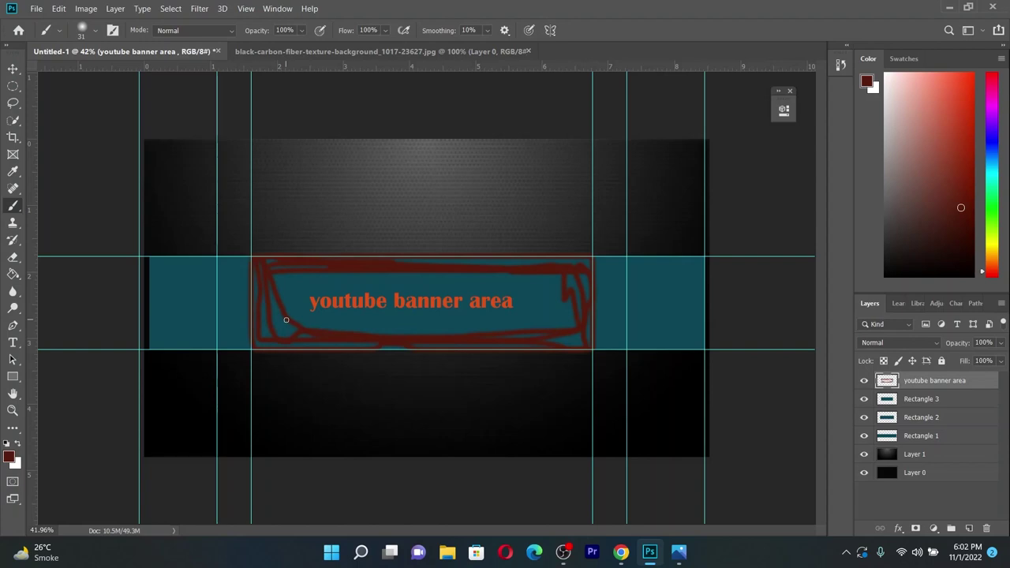
Undo the red frame, then delete the Rectangle 3 and 'youtube banner area' text layers
left_click(12, 68)
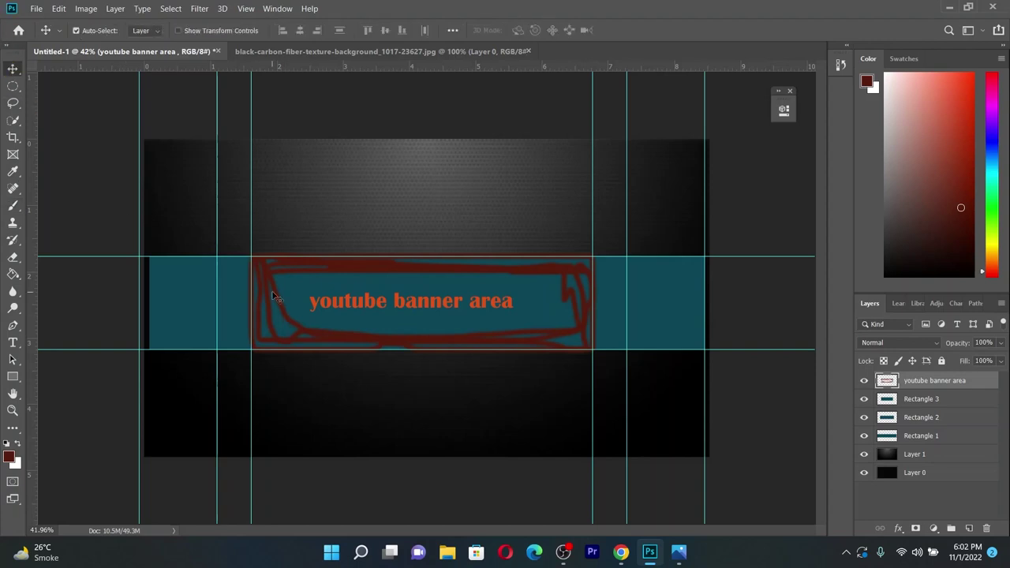
key("ctrl+z")
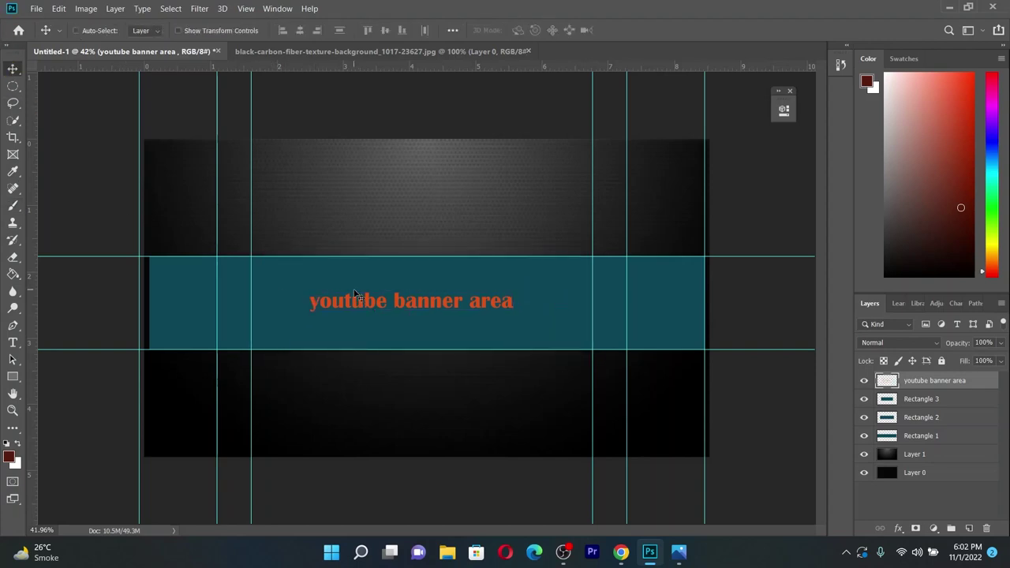
scroll(407, 304, "up", 1)
left_click(411, 306)
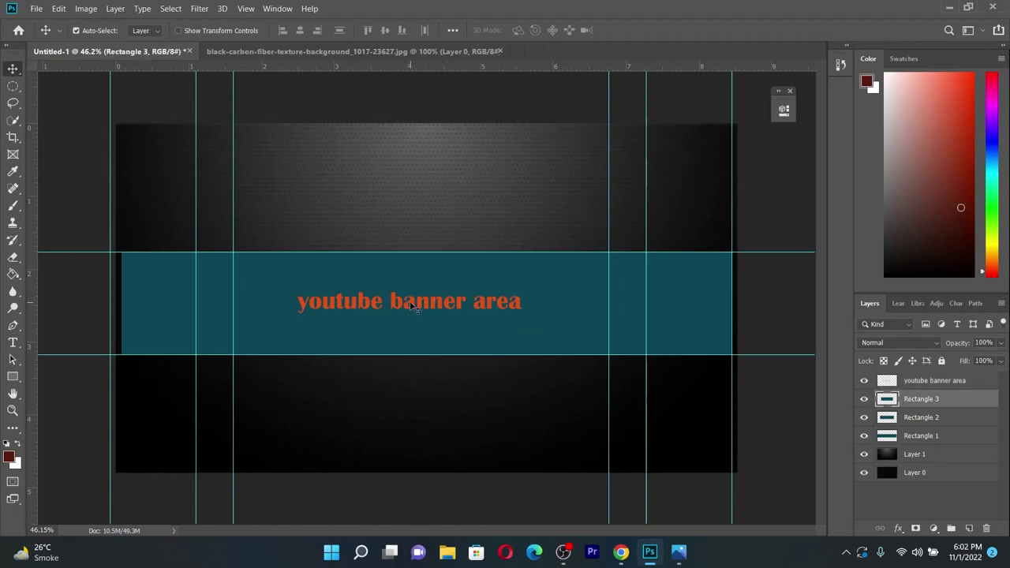
key("Delete")
scroll(393, 307, "up", 4)
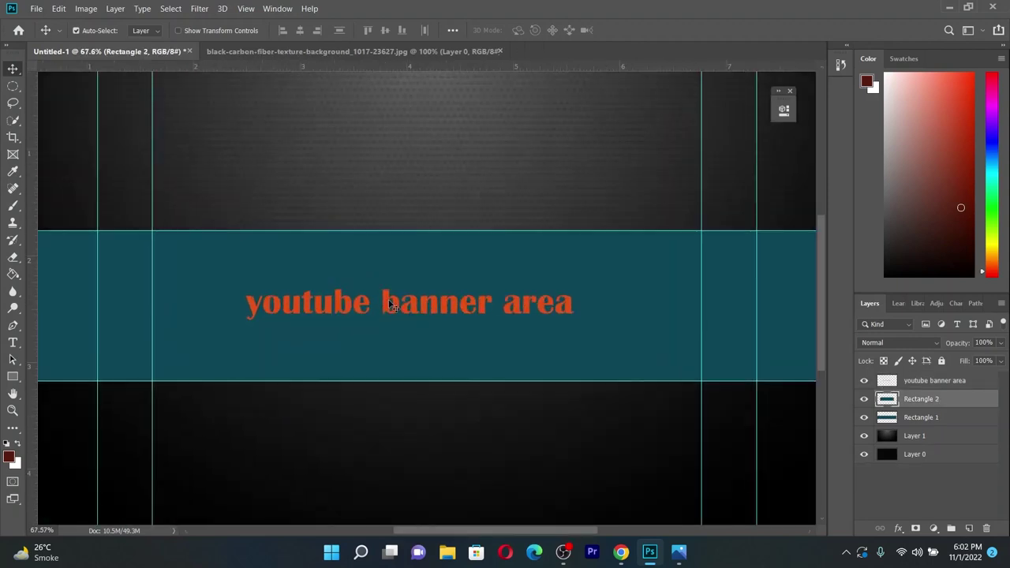
left_click(386, 309)
key("Delete")
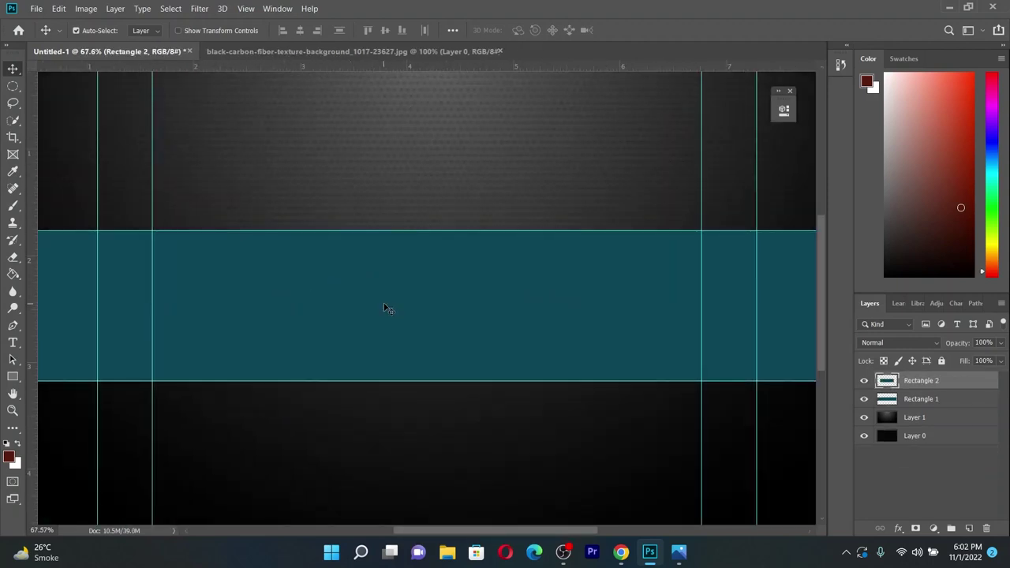
scroll(293, 261, "up", 1)
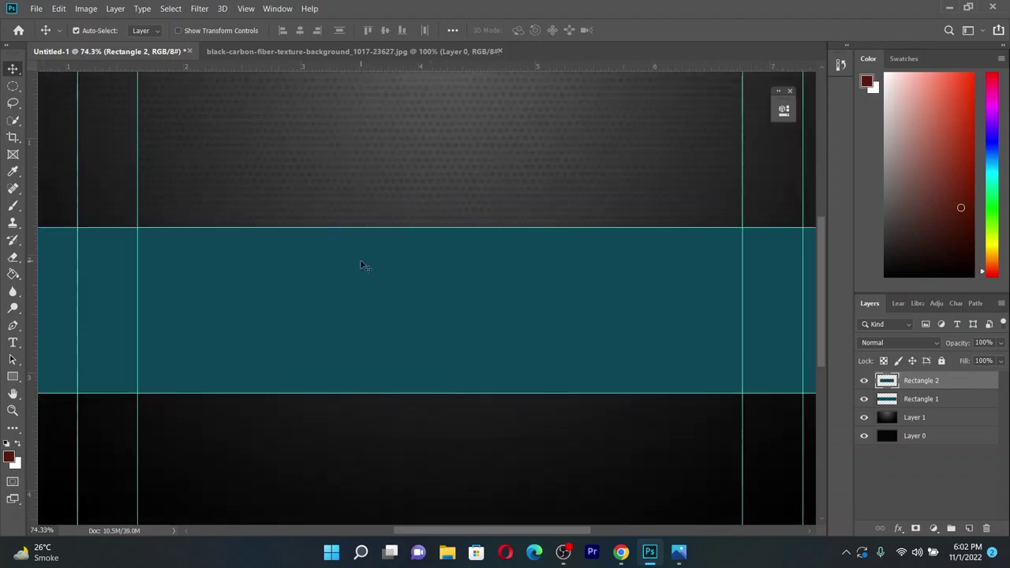
scroll(363, 273, "down", 1)
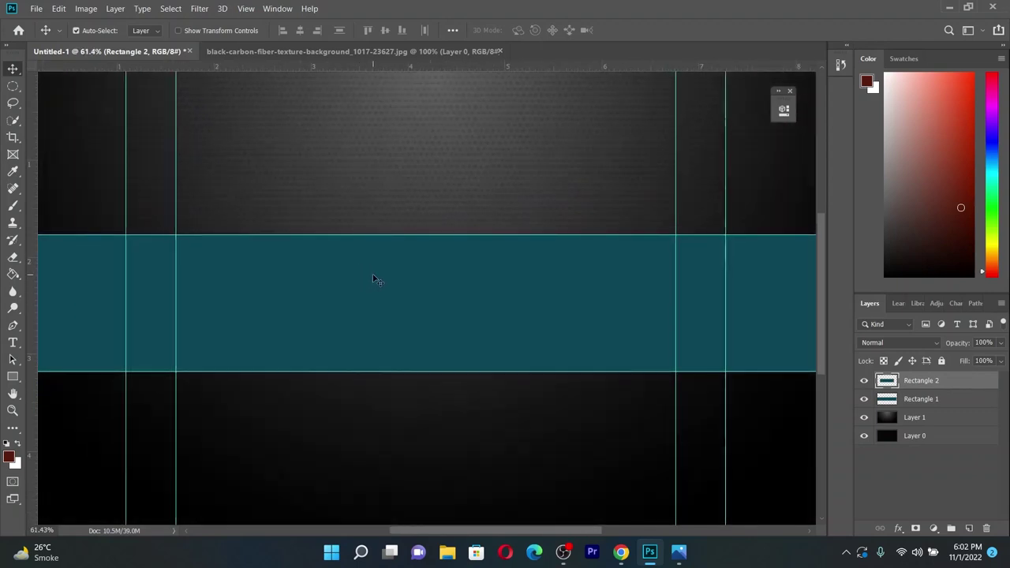
scroll(374, 276, "down", 1)
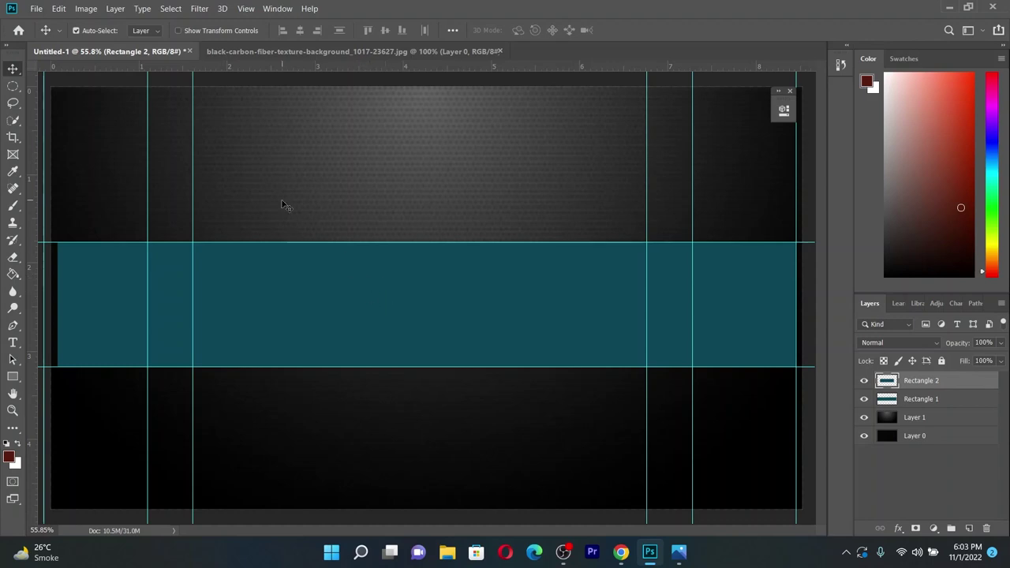
Open logo yt plus the Photoshop, Premiere and Illustrator logo images from the Desktop together
left_click(36, 9)
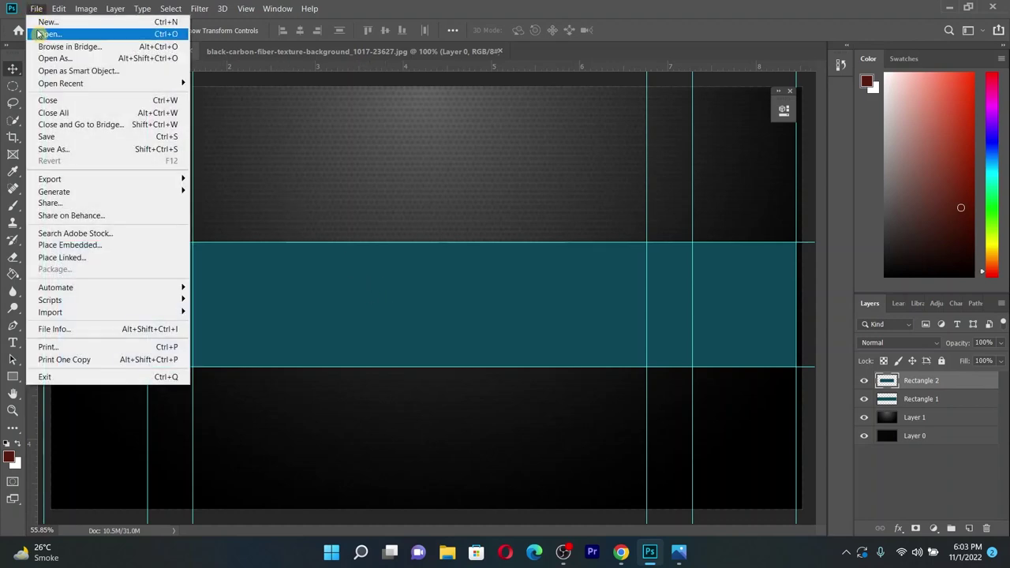
left_click(47, 34)
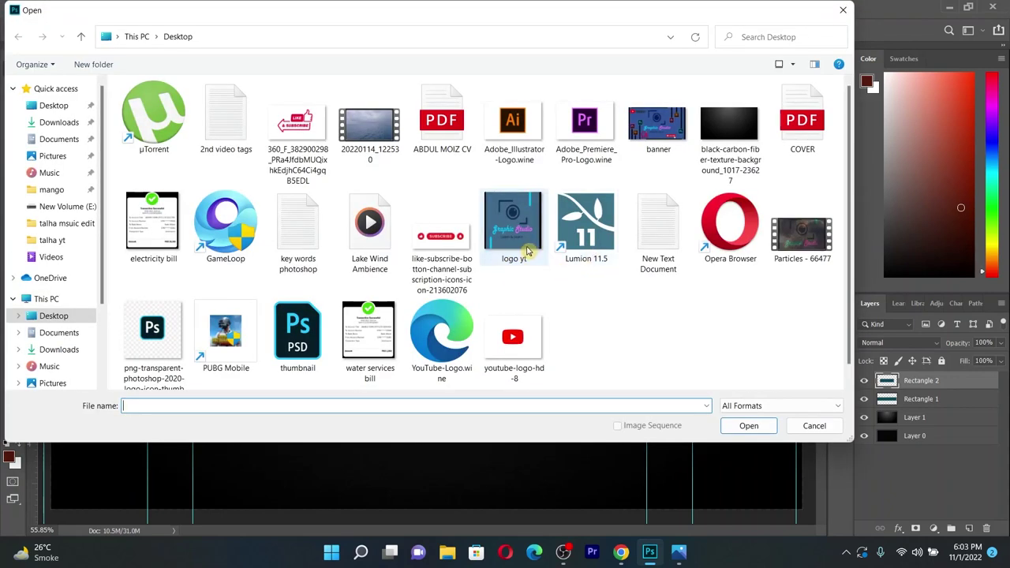
left_click(531, 250)
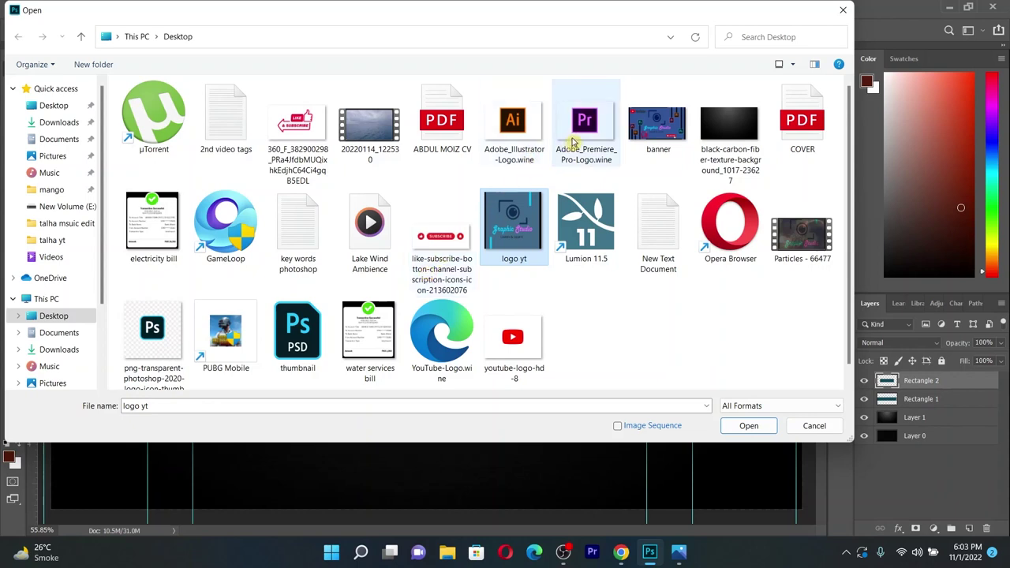
left_click(174, 347, "ctrl")
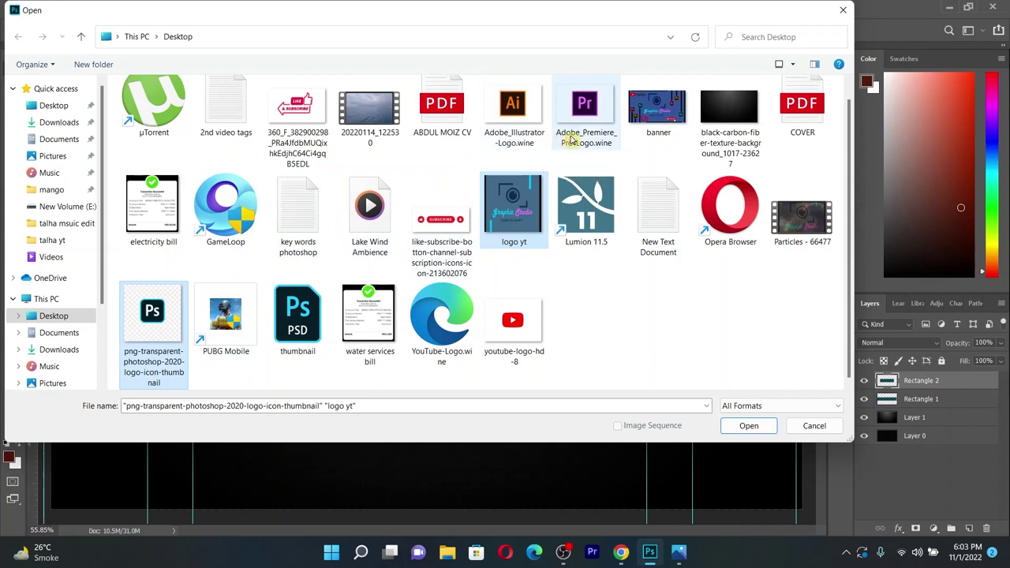
left_click(567, 139, "ctrl")
left_click(526, 141, "ctrl")
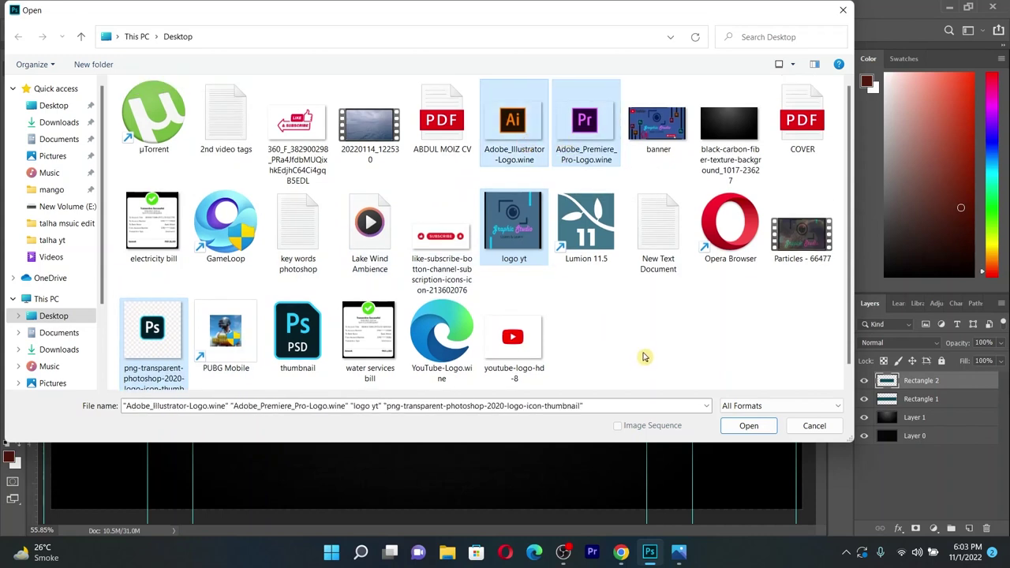
left_click(749, 425)
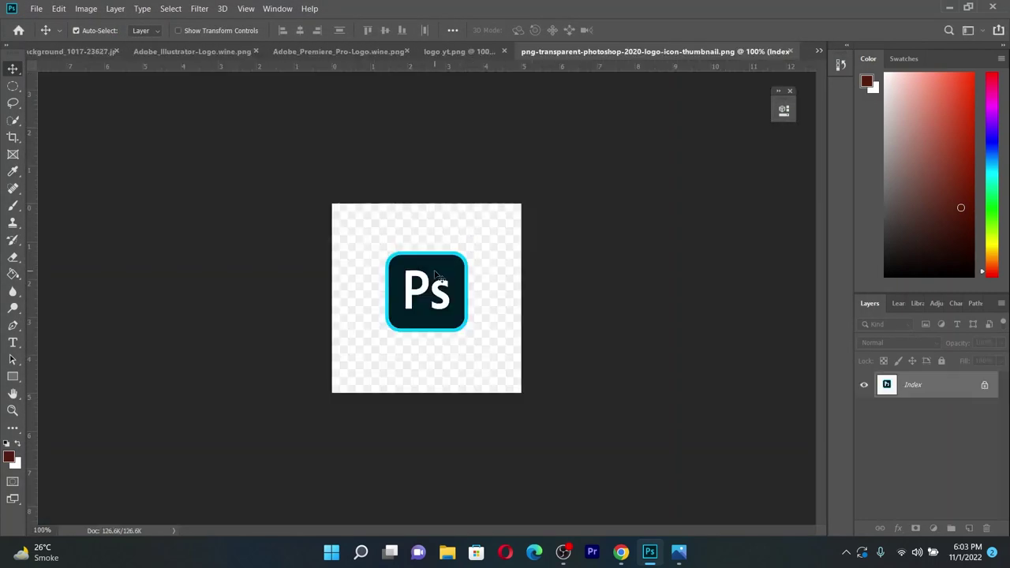
Try magic-erasing the Ps logo's white background, dismissing the indexed colour warnings
left_click_drag(434, 290, 439, 296)
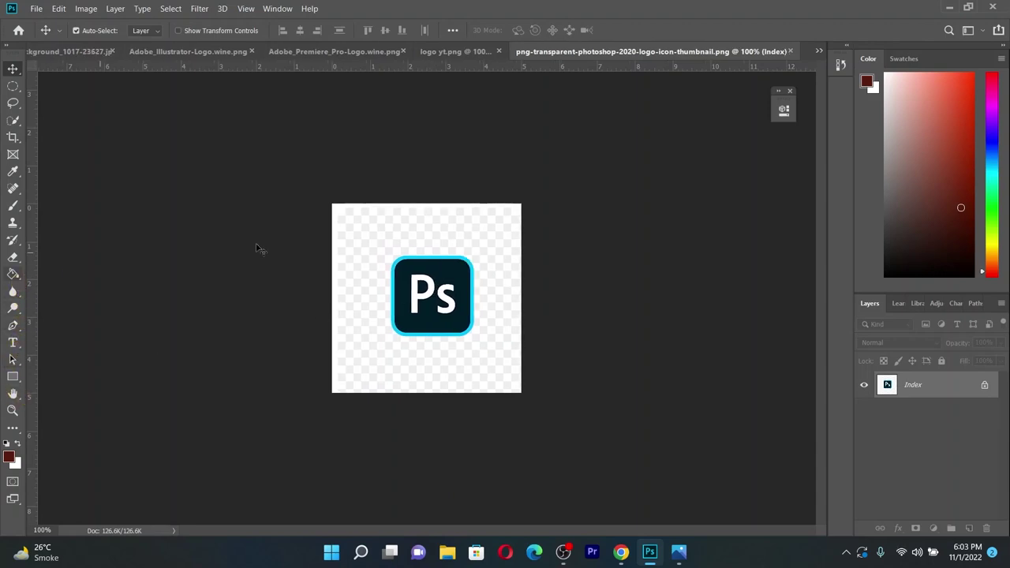
left_click(16, 259)
right_click(15, 259)
left_click(45, 282)
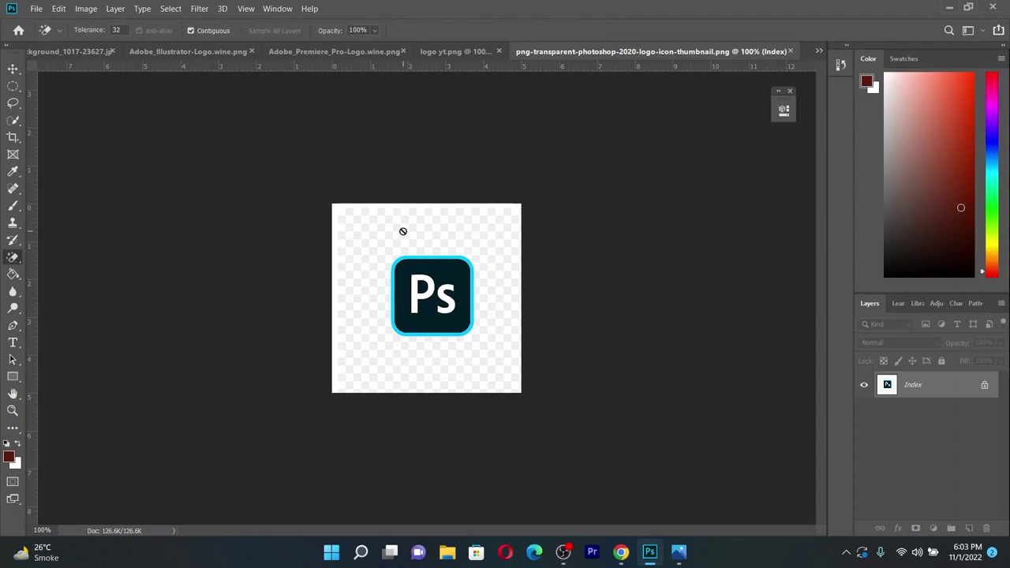
left_click(402, 233)
left_click(546, 226)
left_click(375, 255)
left_click(552, 226)
Select the entire Ps logo image and return to the banner document
left_click(12, 69)
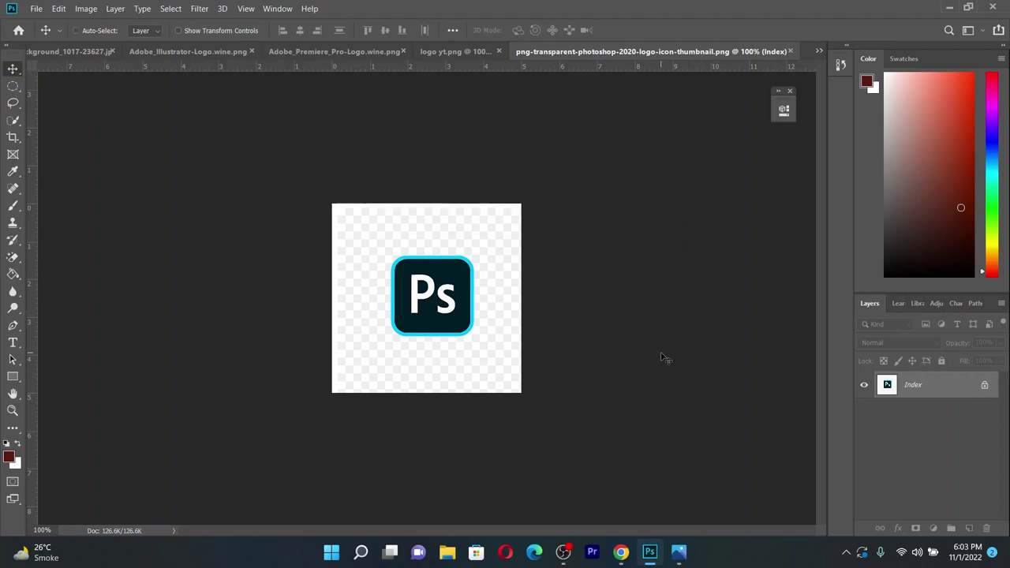
key("ctrl+a")
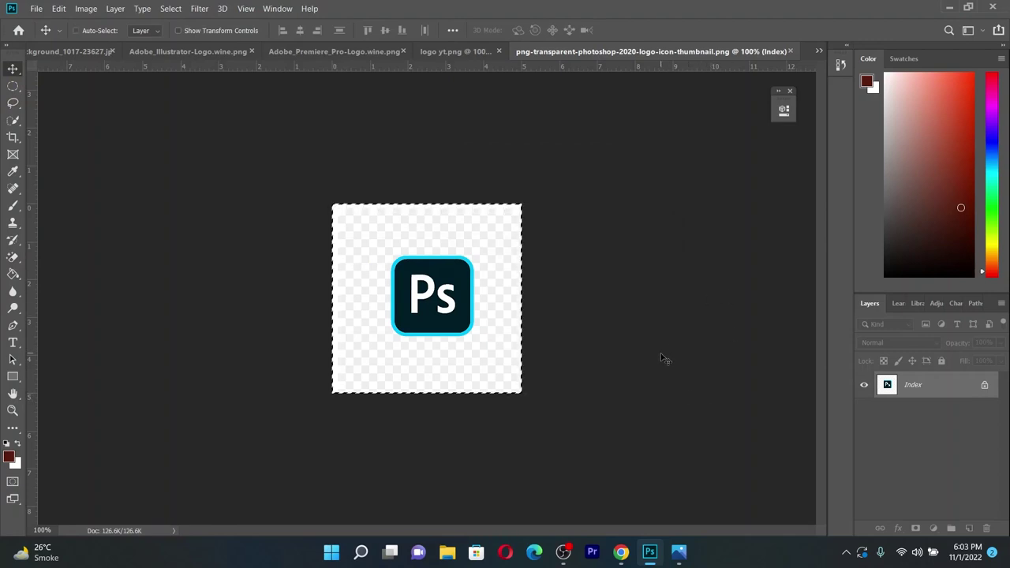
key("ctrl+Tab")
Paste the Ps logo into the banner and nudge it slightly left and down
key("ctrl+v")
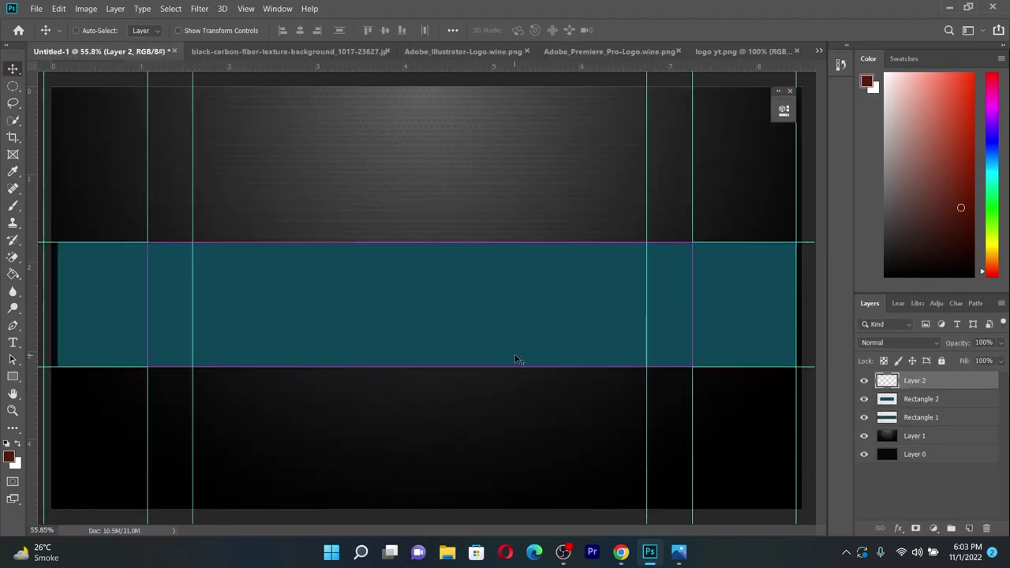
scroll(436, 301, "up", 3)
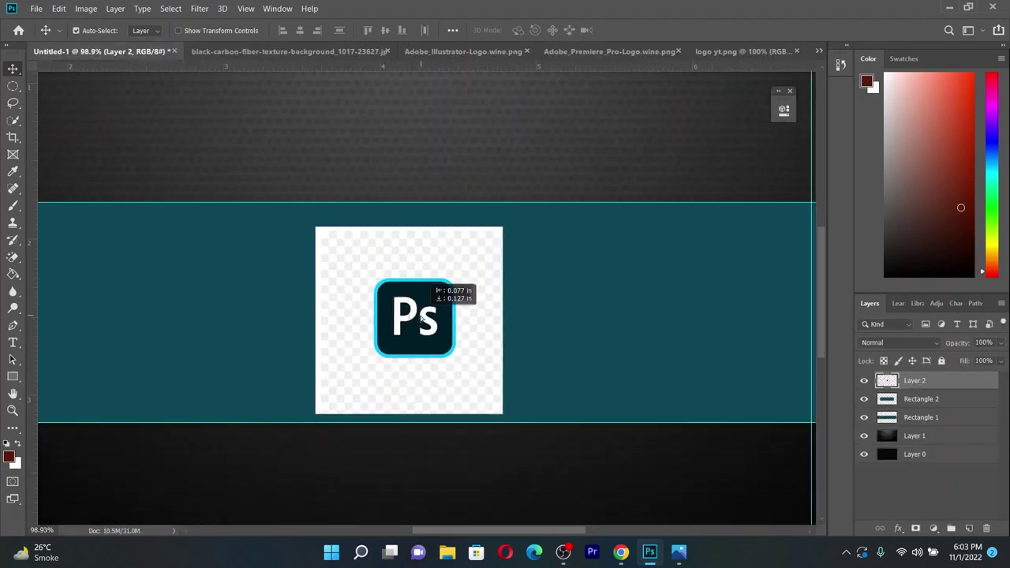
left_click_drag(436, 300, 425, 313)
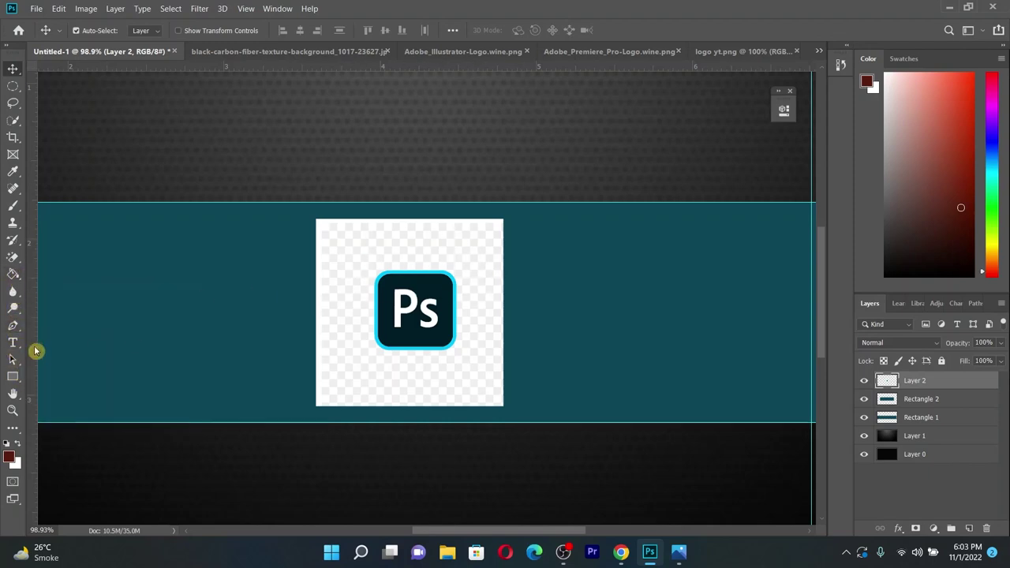
Magic-erase the white square around the pasted Ps logo, redoing it once after an undo
right_click(14, 257)
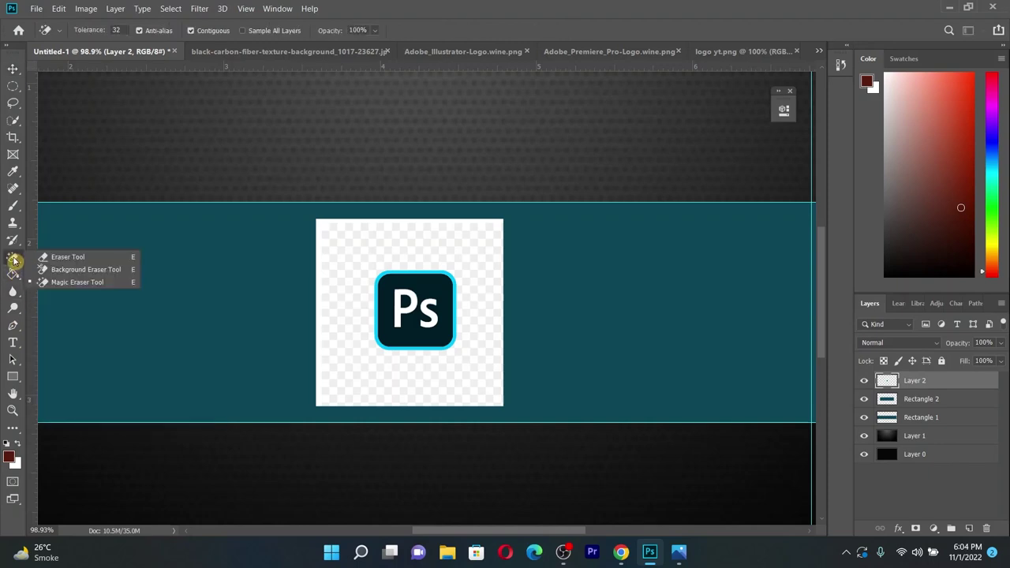
left_click(43, 282)
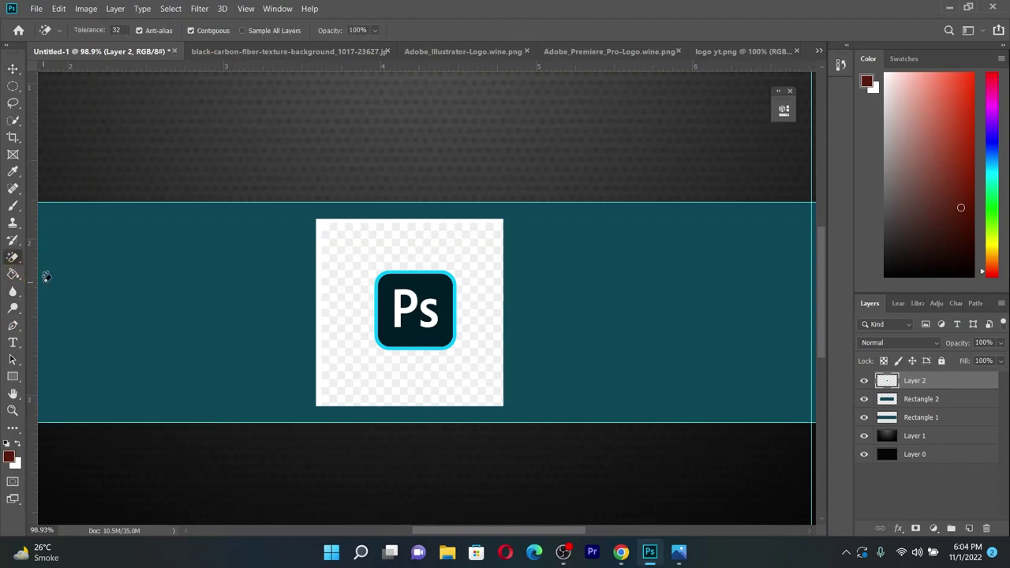
left_click(344, 253)
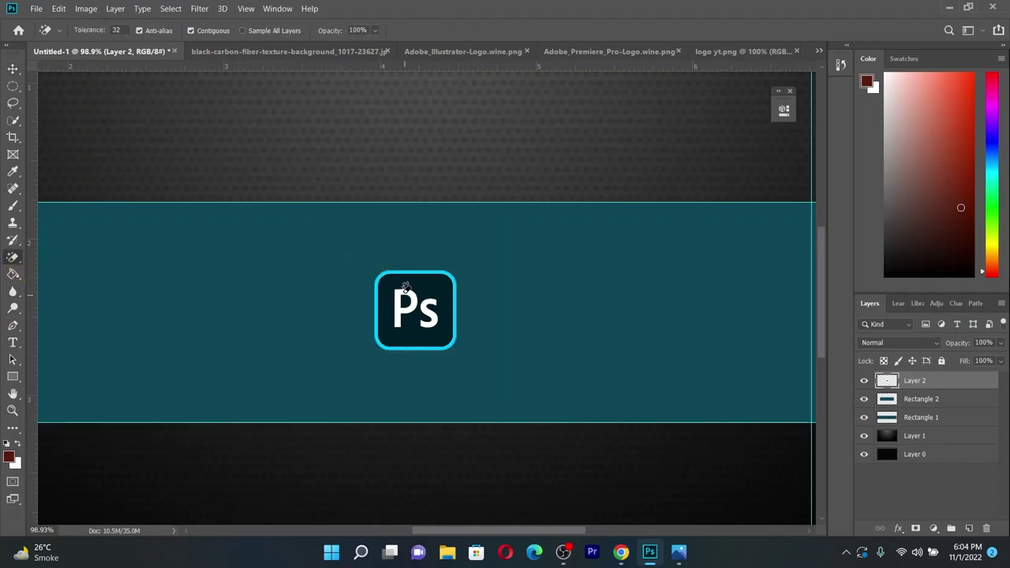
scroll(401, 292, "down", 3)
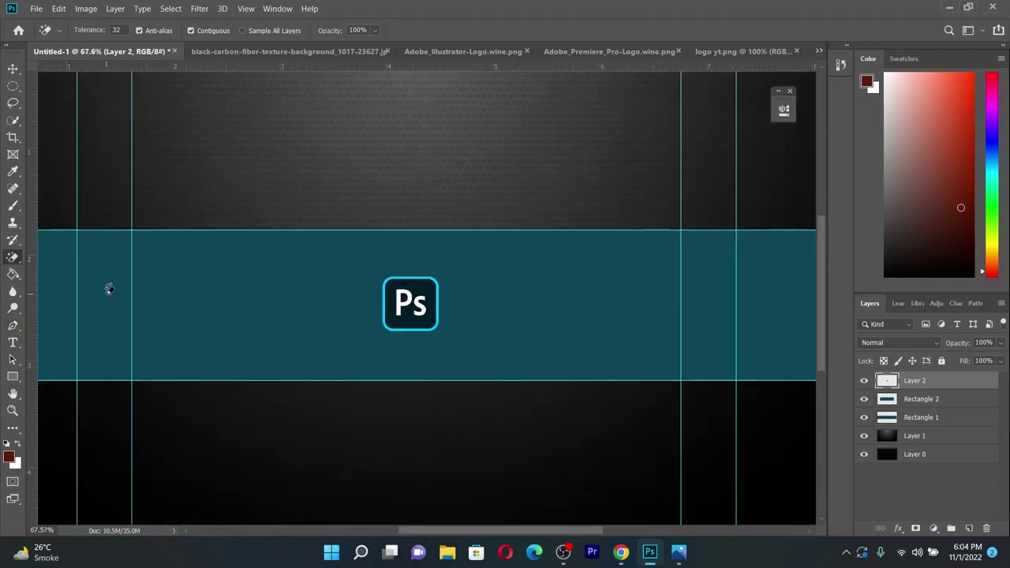
key("ctrl+z")
scroll(332, 283, "up", 2)
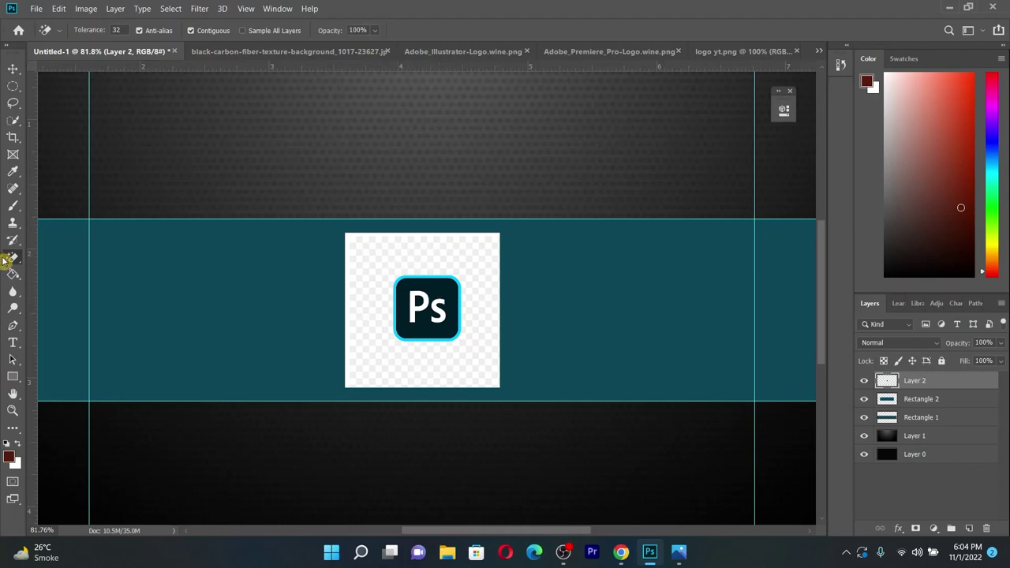
left_click(407, 259)
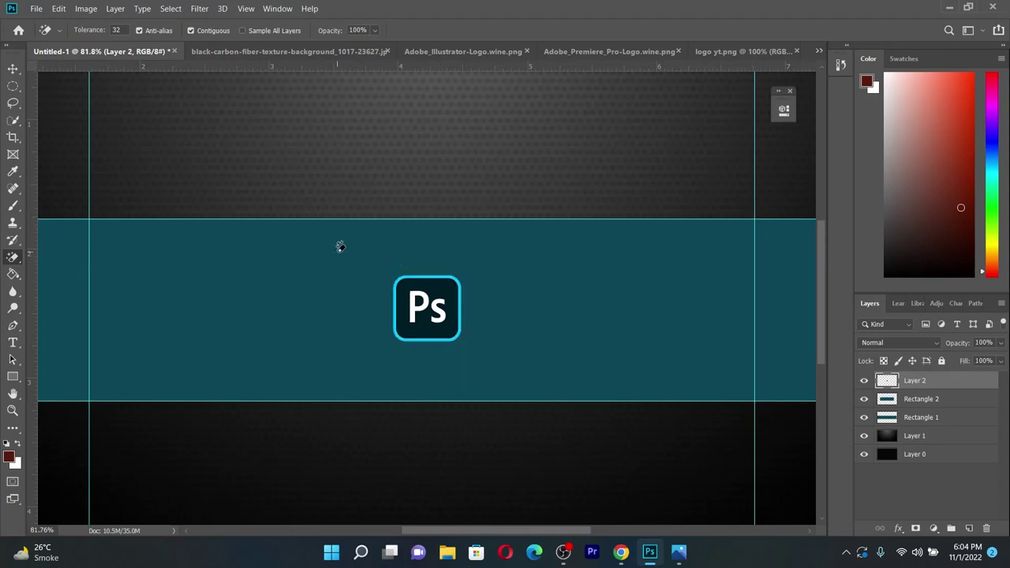
left_click(12, 69)
Move the Ps logo to the teal band's left side and scale it down
key("ctrl+0")
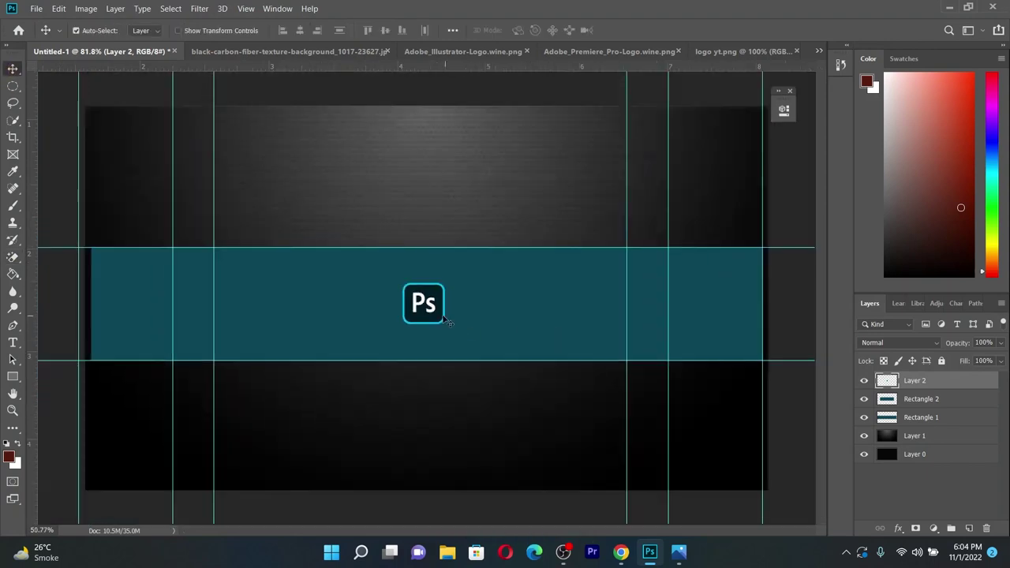
left_click_drag(437, 306, 240, 287)
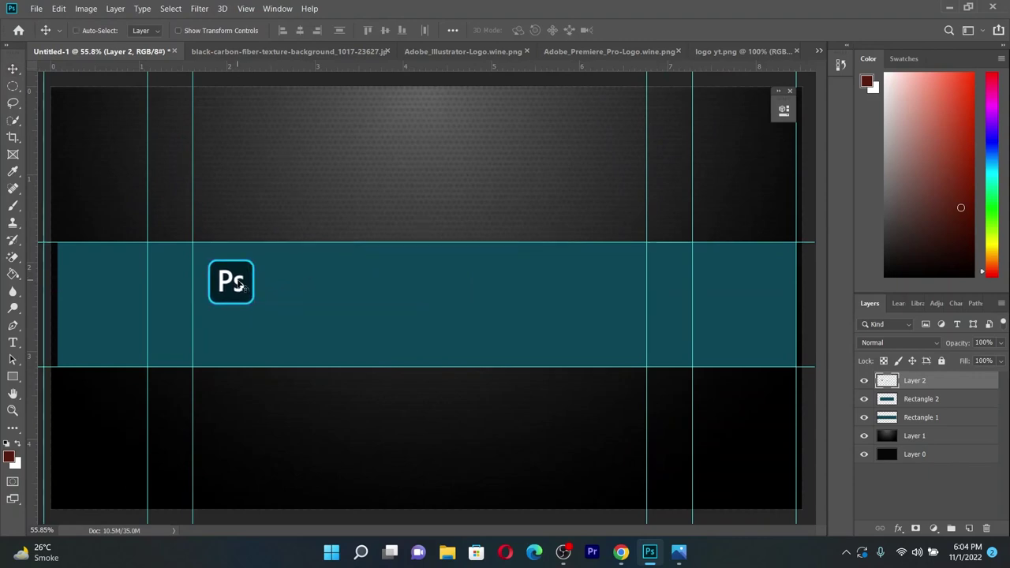
key("ctrl+t")
scroll(240, 286, "up", 1)
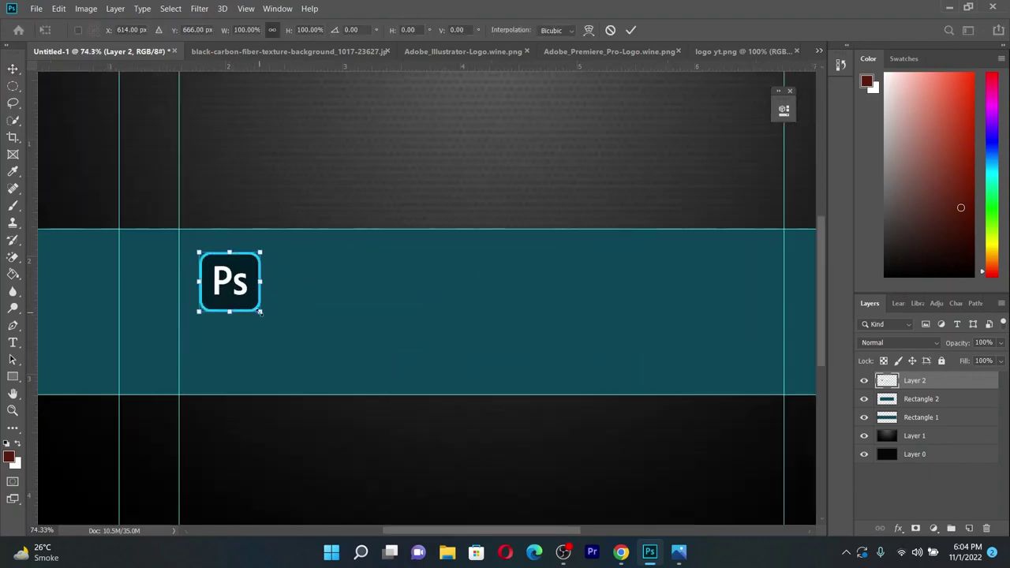
mouse_move(260, 312)
left_mouse_down()
mouse_move(249, 295)
mouse_move(255, 303)
left_mouse_up()
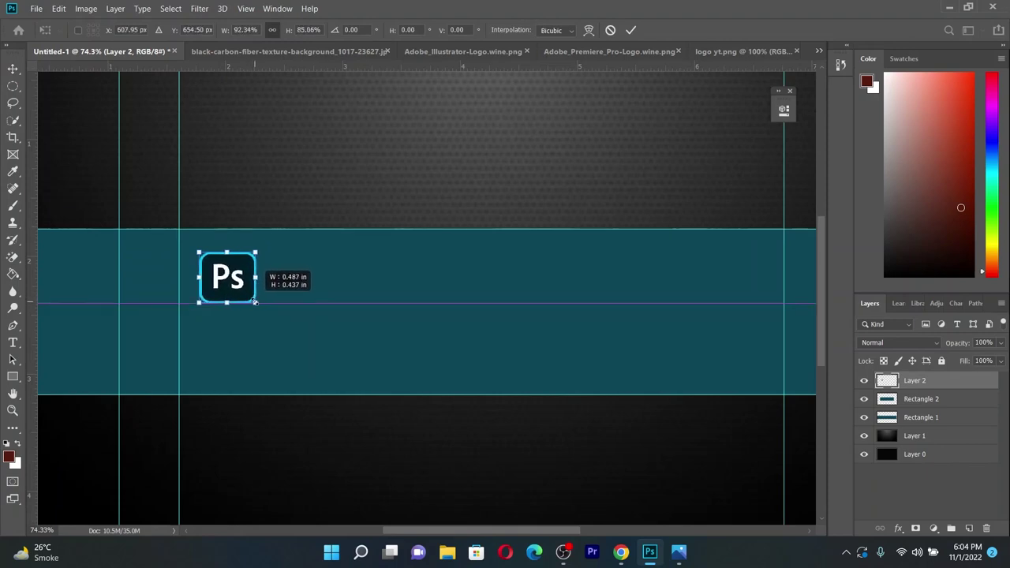
left_click(631, 30)
scroll(267, 253, "down", 1)
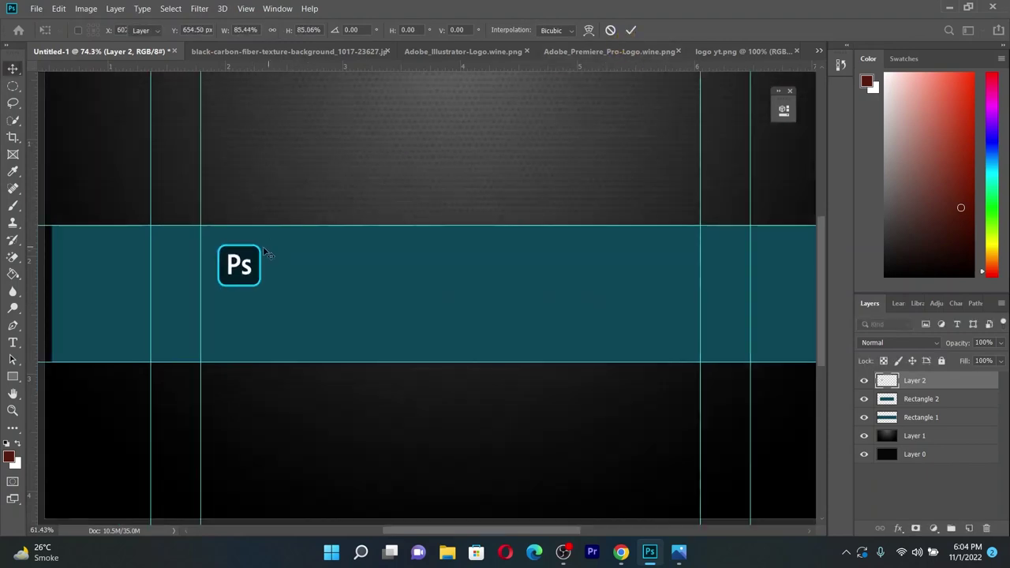
Duplicate the Ps logo near the band's right end and fine-tune its position
left_click_drag(246, 269, 667, 264)
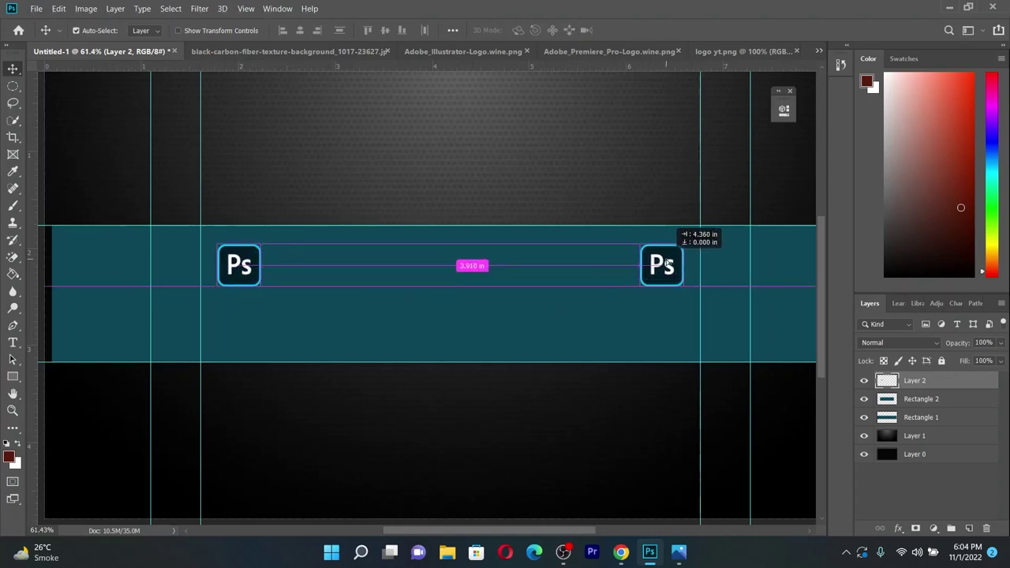
left_click_drag(667, 264, 660, 264)
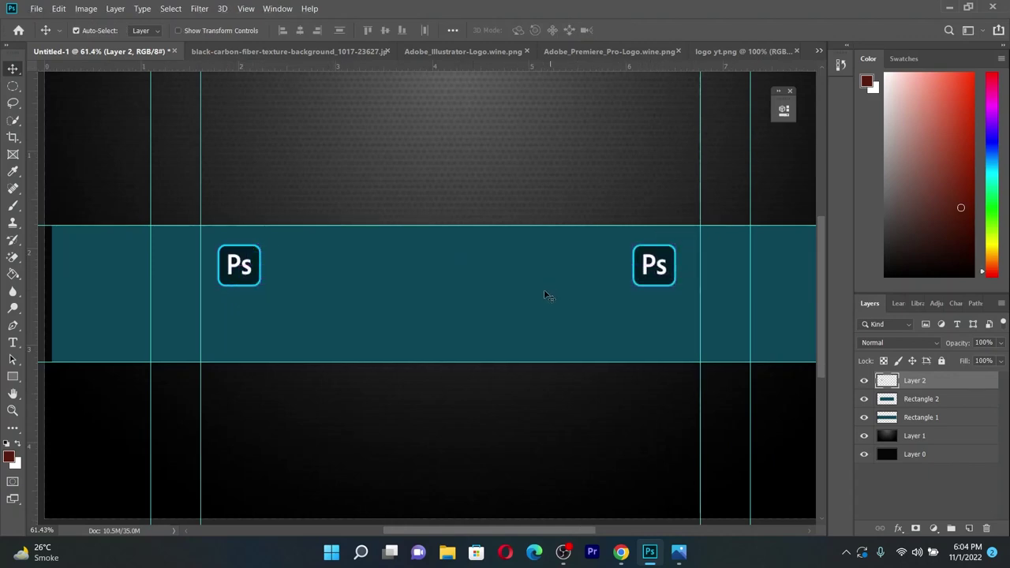
left_click(665, 267)
left_click(662, 263)
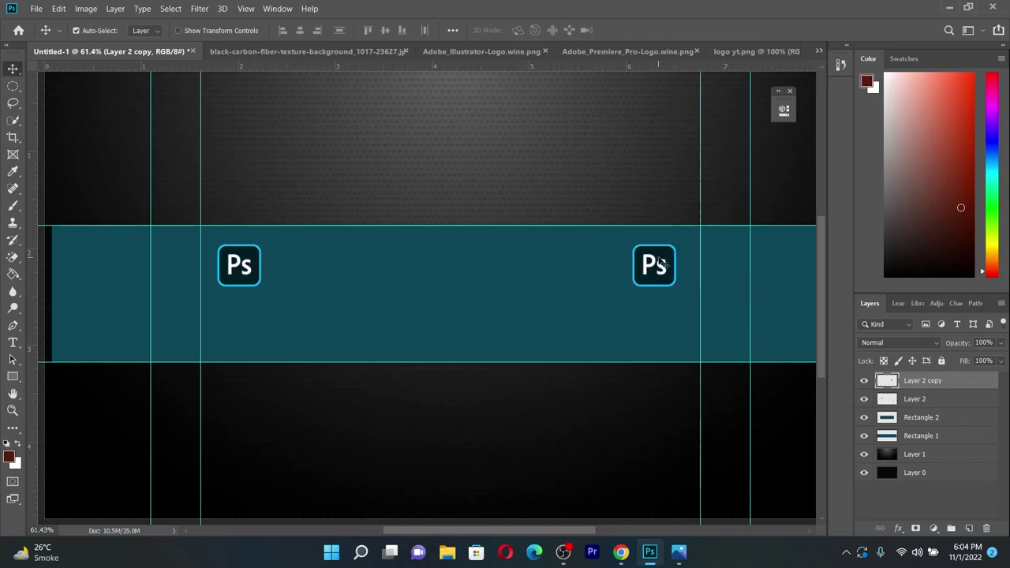
left_click(661, 264)
left_click_drag(660, 267, 667, 269)
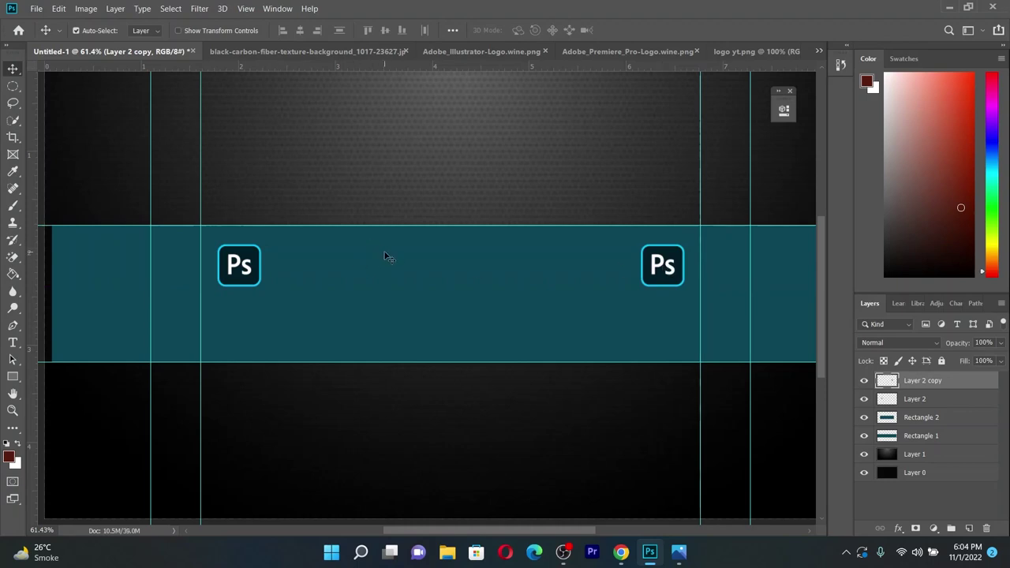
Bring the Ai logo into the banner and scale it down to fit the teal band
left_click(506, 55)
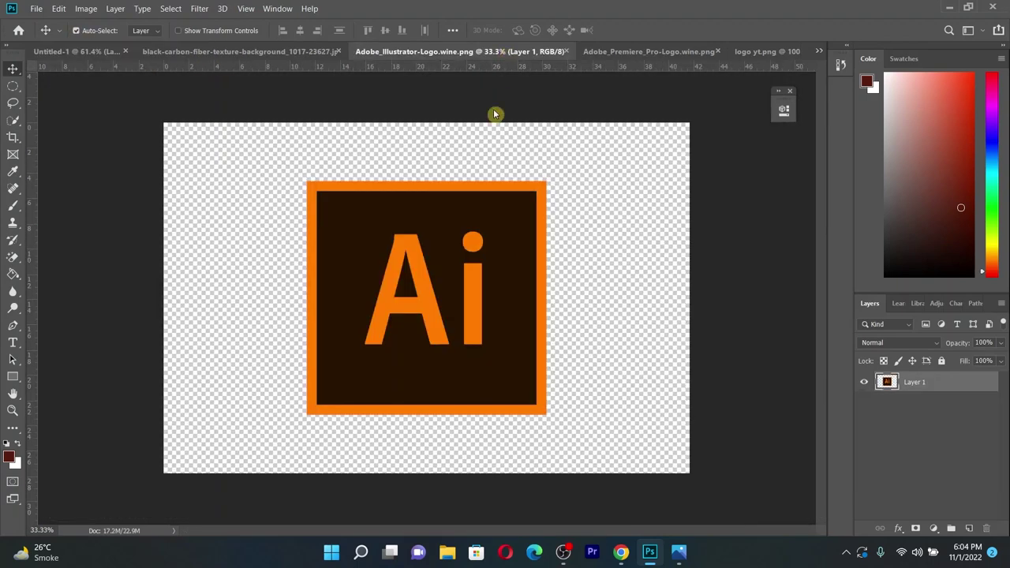
mouse_move(451, 271)
left_mouse_down()
mouse_move(308, 184)
mouse_move(139, 56)
mouse_move(365, 255)
left_mouse_up()
key("ctrl+t")
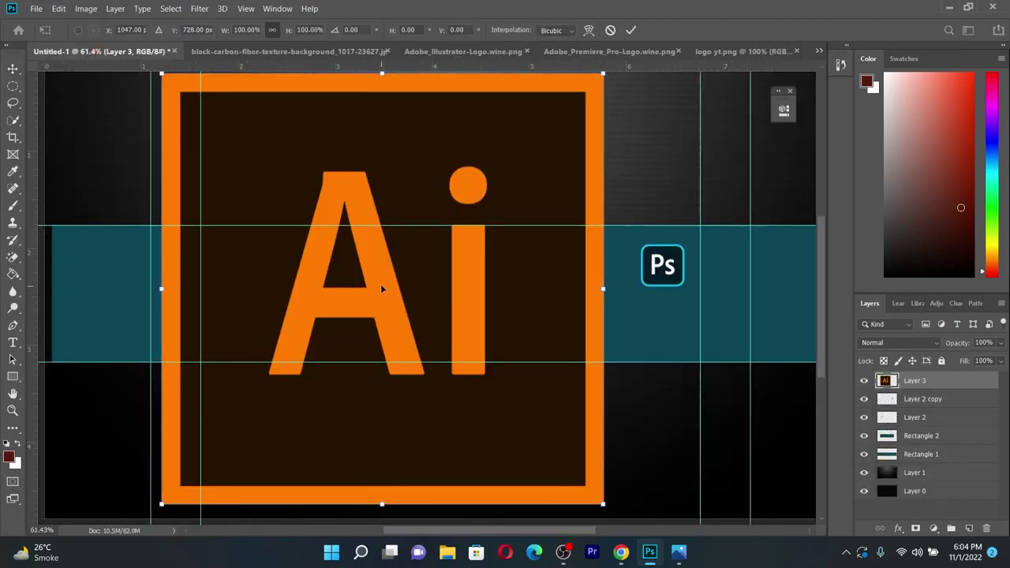
scroll(378, 271, "down", 3)
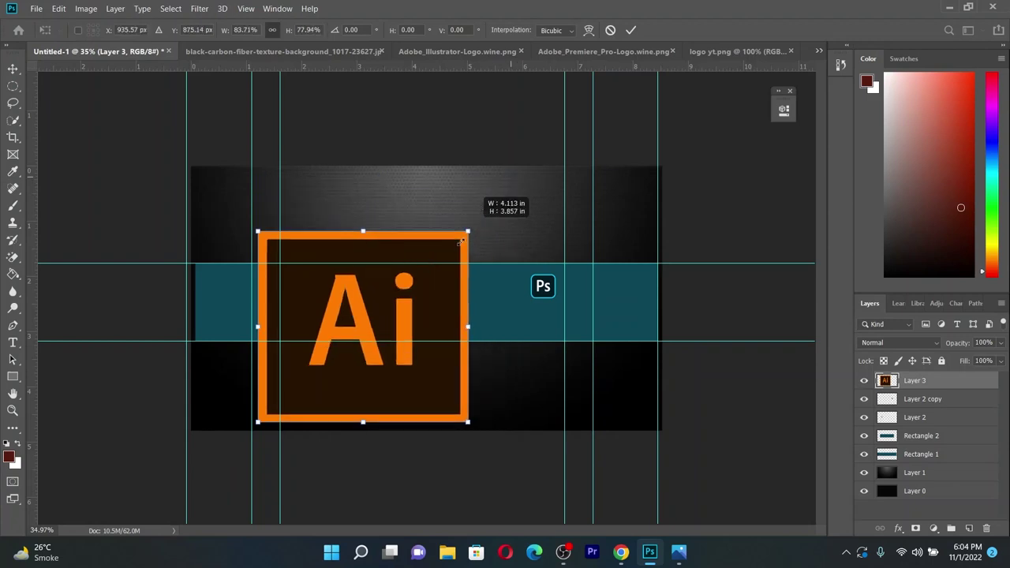
mouse_move(510, 178)
left_mouse_down()
mouse_move(426, 341)
mouse_move(419, 303)
left_mouse_up()
left_click_drag(416, 367, 378, 332)
scroll(413, 302, "up", 3)
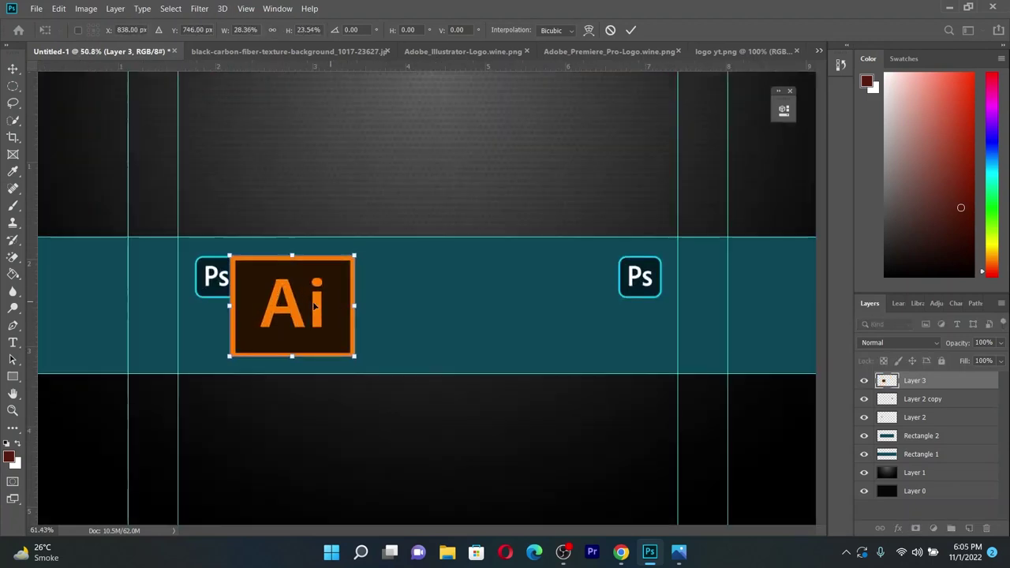
left_click_drag(294, 306, 346, 322)
left_click_drag(406, 372, 337, 319)
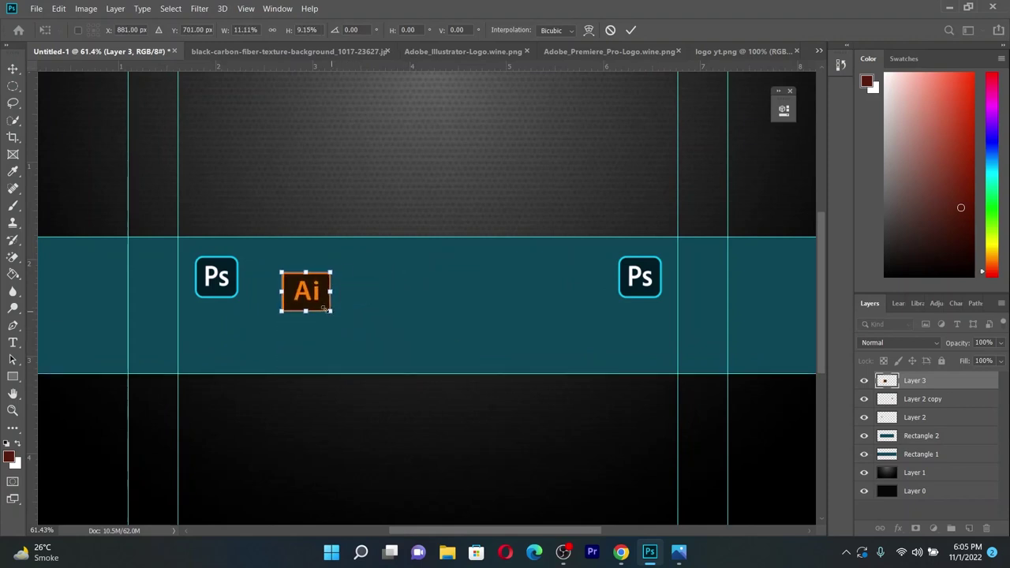
scroll(341, 276, "up", 2)
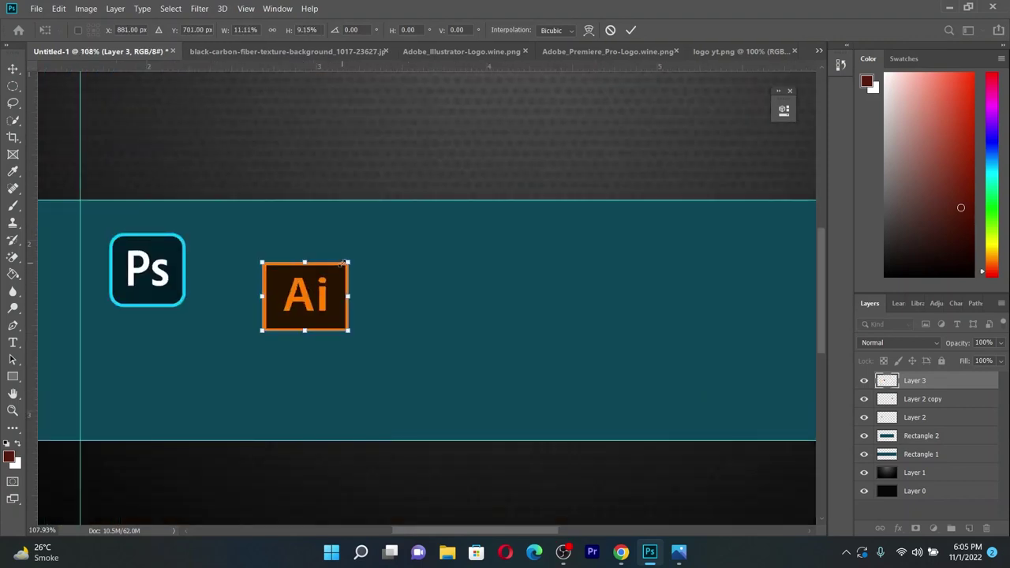
left_click_drag(347, 262, 307, 269)
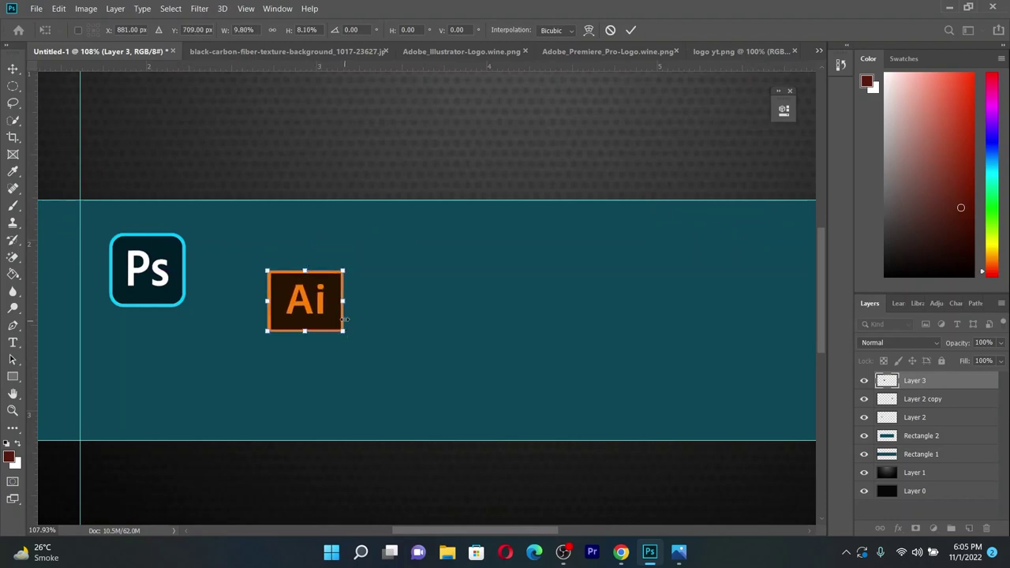
left_click_drag(344, 309, 338, 310)
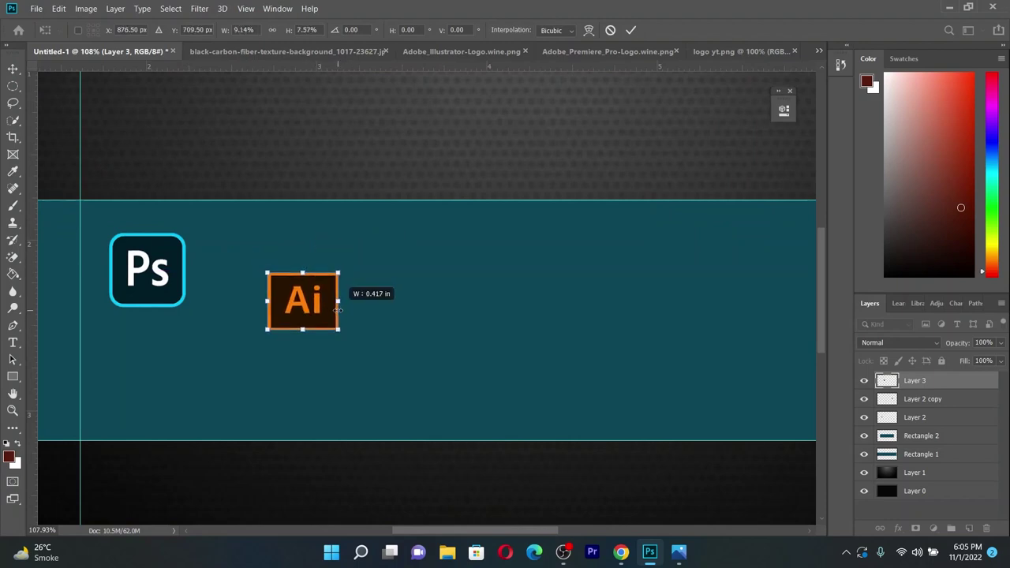
left_click(631, 30)
Copy the Ai logo to the band's right and align both Ai icons level
scroll(336, 283, "up", 2)
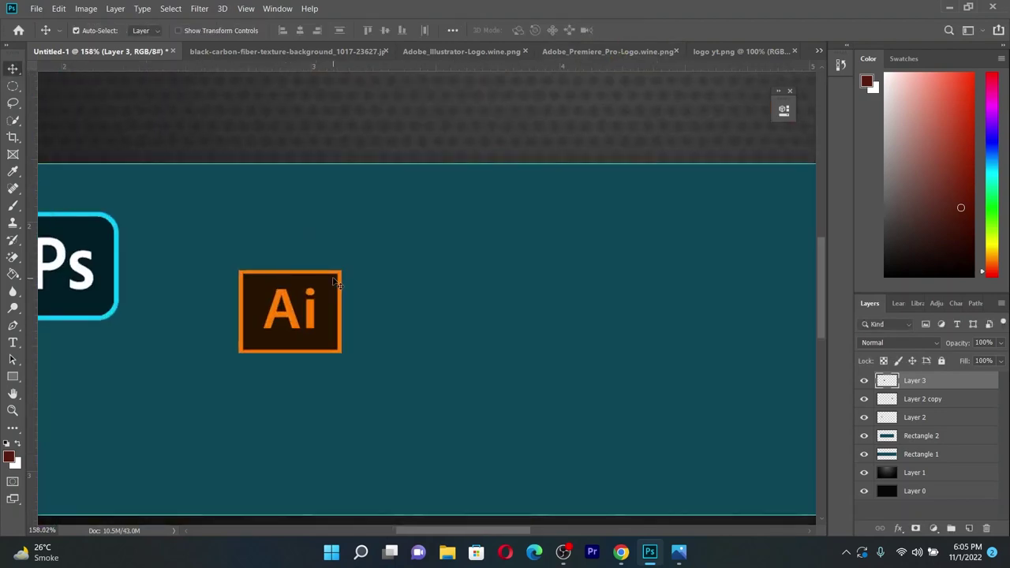
key("ctrl+t")
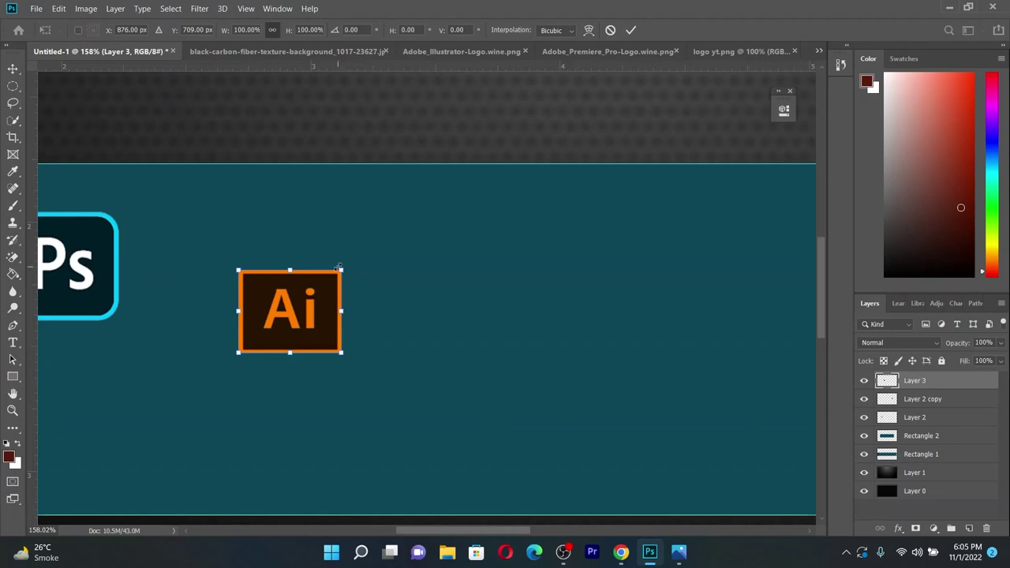
left_click(631, 30)
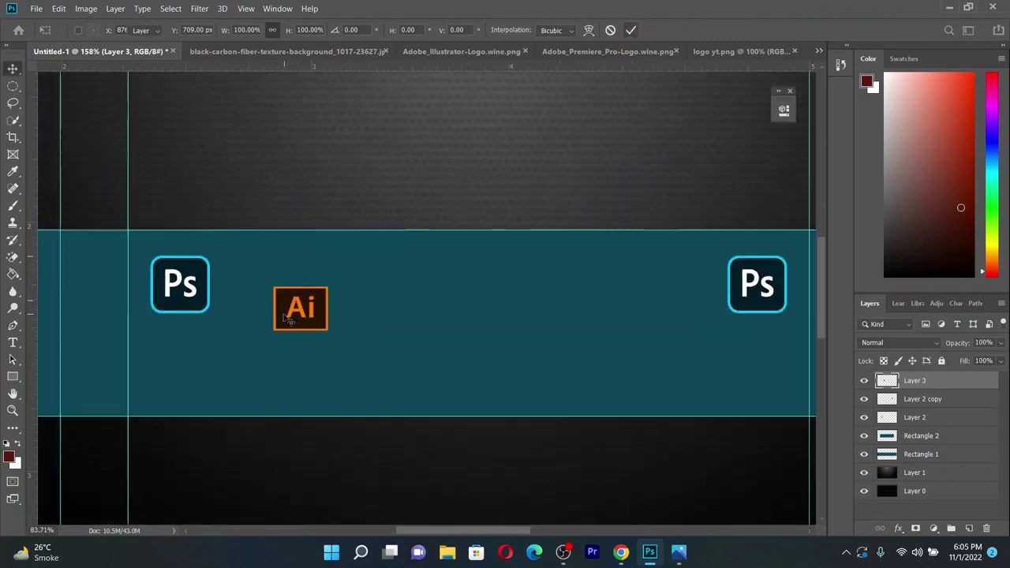
scroll(292, 316, "down", 3)
scroll(299, 313, "down", 2)
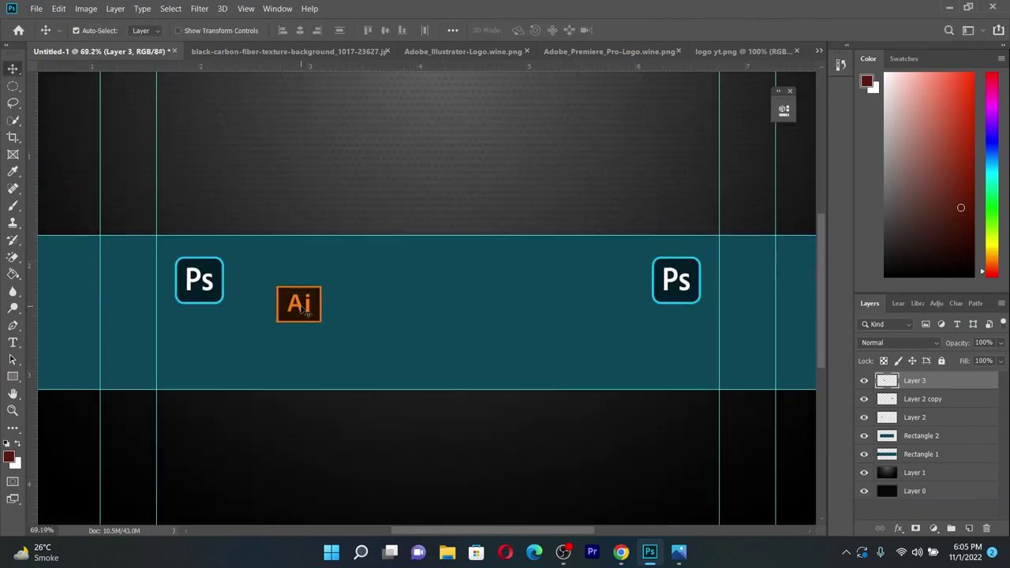
left_click_drag(302, 310, 578, 312)
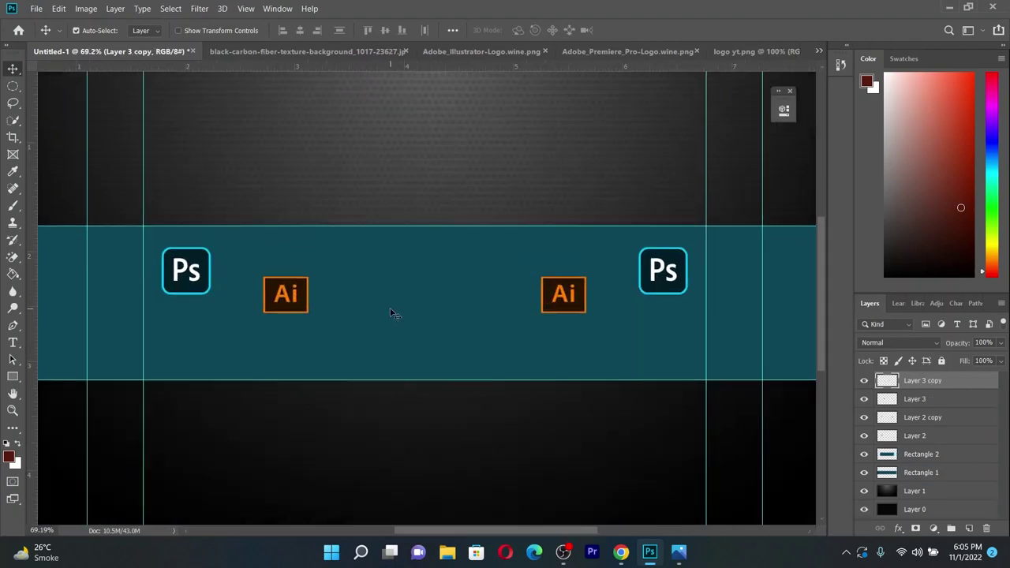
scroll(380, 301, "down", 1)
scroll(442, 296, "down", 1)
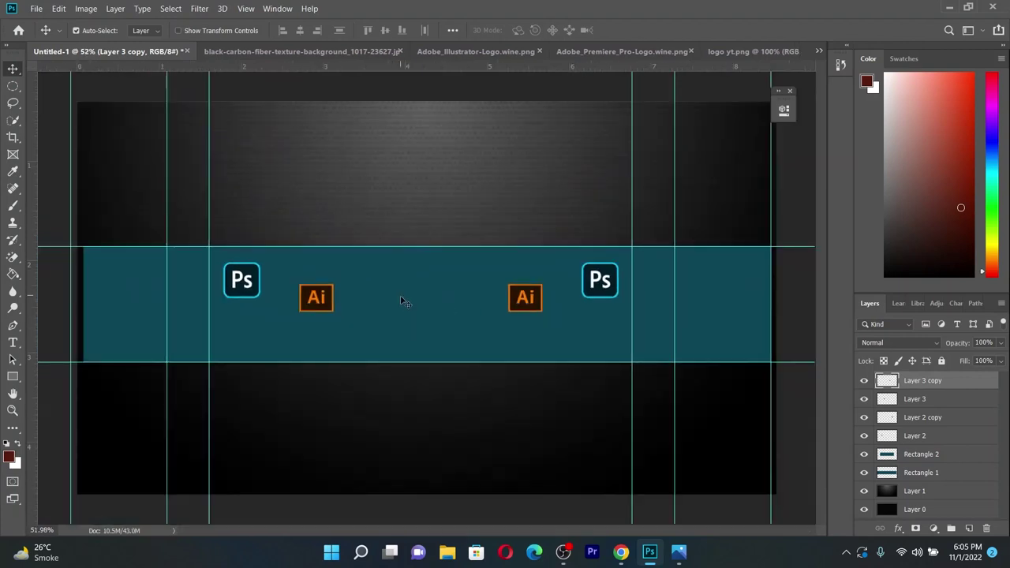
scroll(403, 295, "up", 1)
scroll(292, 297, "up", 2)
left_click_drag(285, 298, 274, 296)
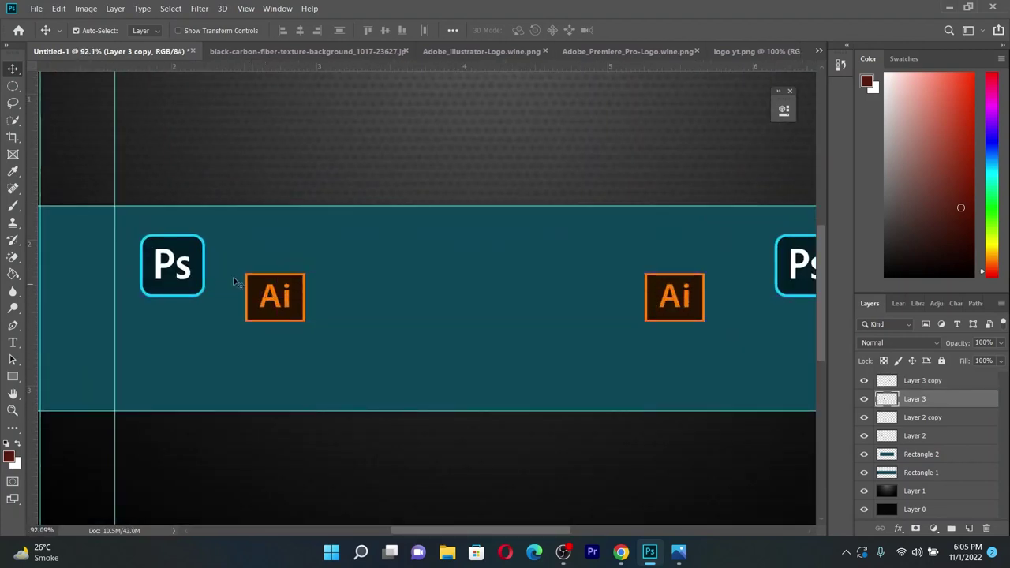
scroll(229, 274, "down", 2)
left_click_drag(610, 295, 623, 296)
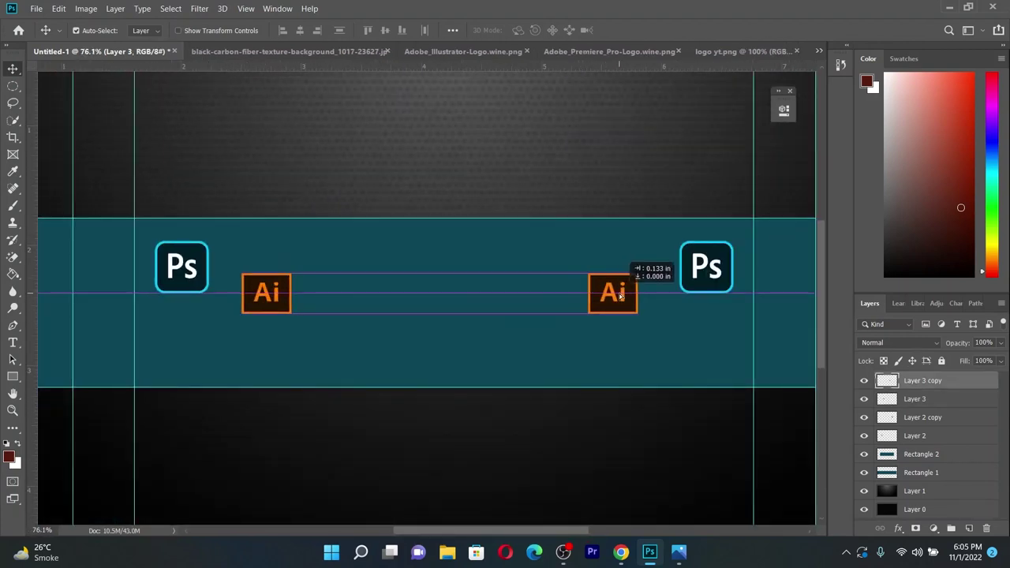
scroll(588, 304, "down", 3)
scroll(490, 296, "down", 1)
scroll(397, 287, "up", 1)
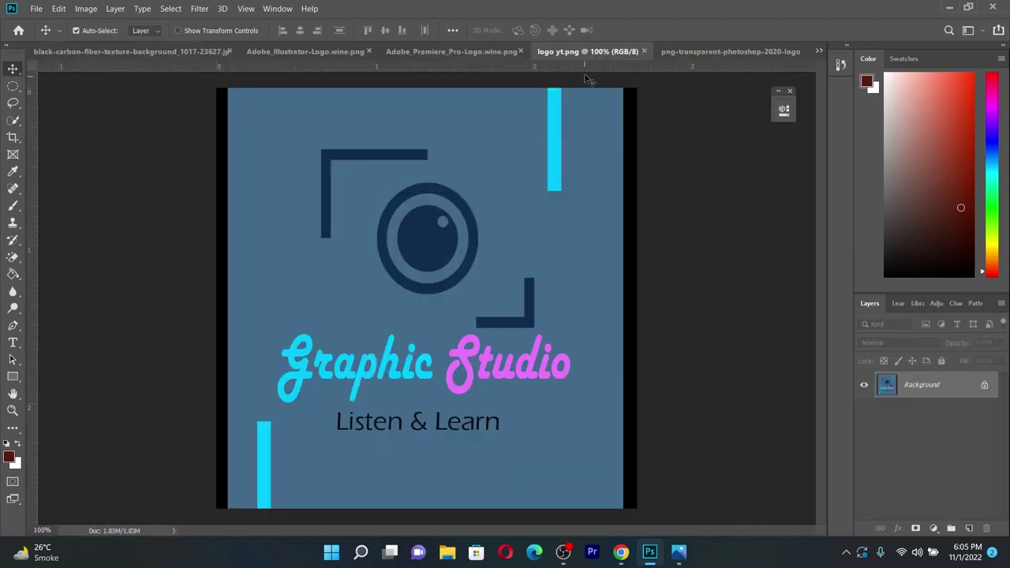
Drag the Premiere logo out of its document and close the carbon texture file unsaved
left_click(479, 52)
mouse_move(397, 274)
left_mouse_down()
mouse_move(121, 55)
mouse_move(397, 324)
mouse_move(374, 288)
left_mouse_up()
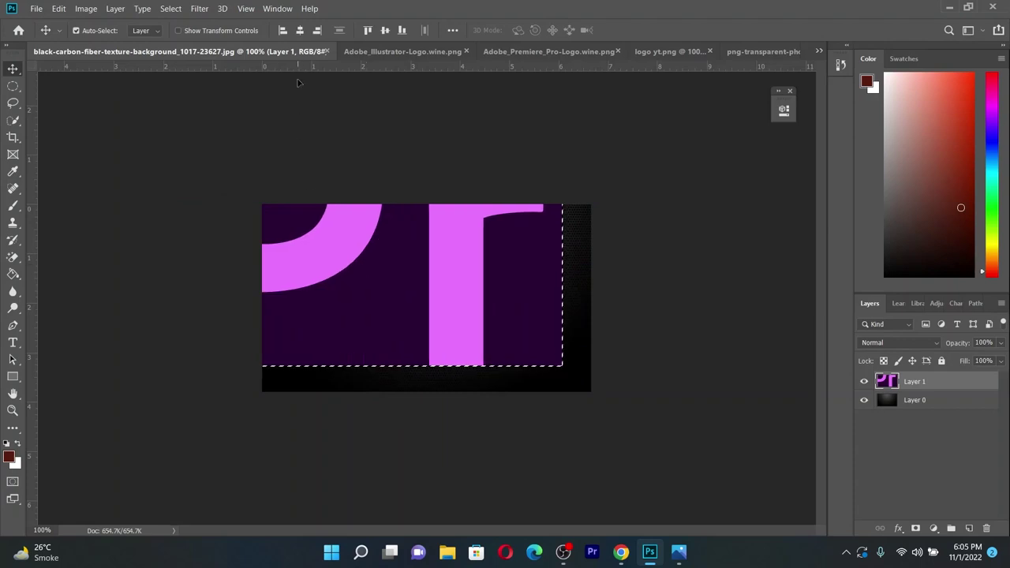
left_click(326, 51)
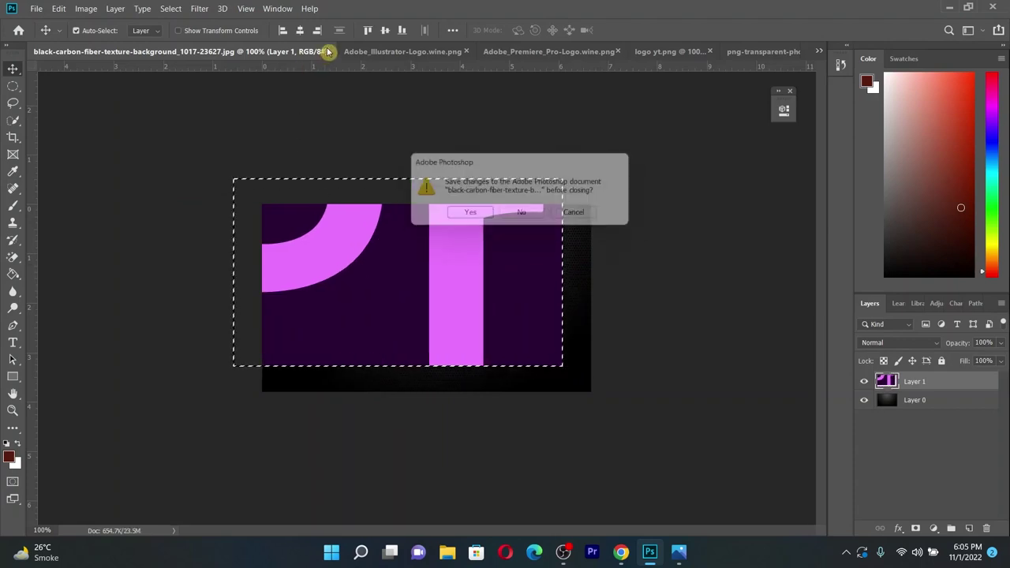
left_click(542, 221)
Drop the Pr logo into the banner and shrink it into the teal band
mouse_move(445, 273)
left_mouse_down()
mouse_move(150, 55)
mouse_move(407, 308)
left_mouse_up()
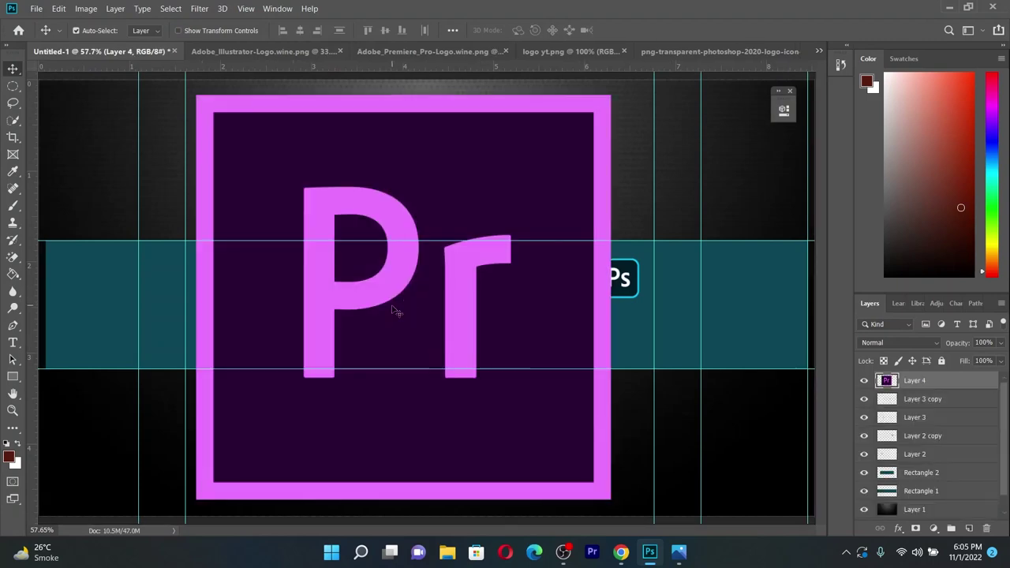
key("ctrl+t")
scroll(421, 318, "down", 3)
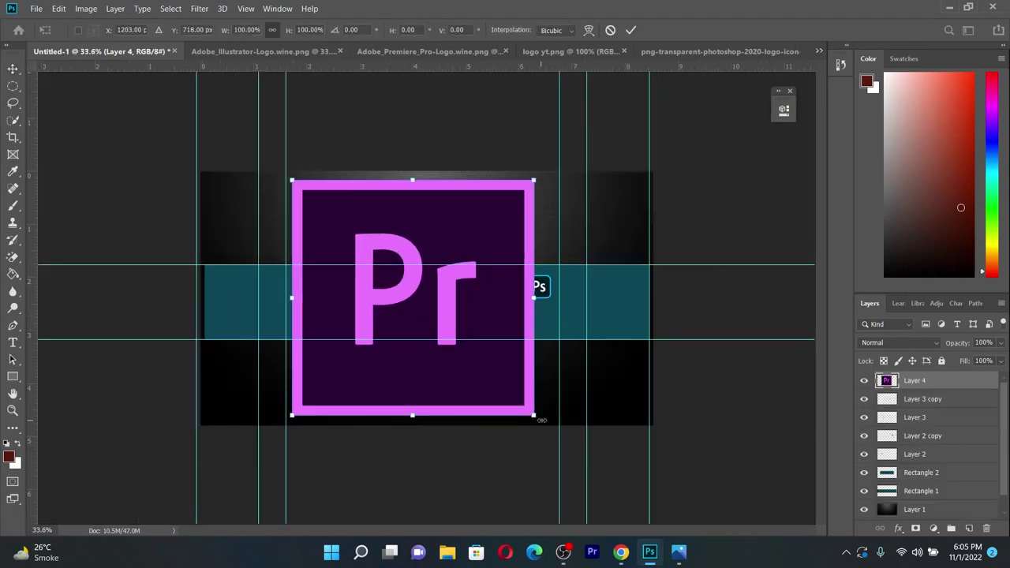
mouse_move(535, 417)
left_mouse_down()
mouse_move(341, 225)
mouse_move(401, 306)
mouse_move(401, 332)
left_mouse_up()
scroll(371, 311, "up", 2)
scroll(371, 311, "up", 5)
scroll(371, 311, "down", 5)
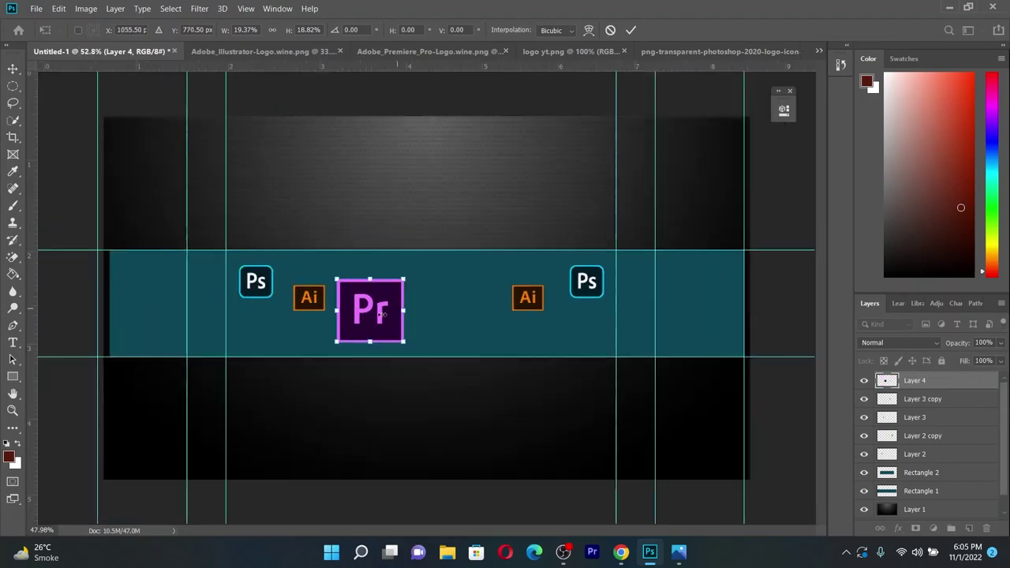
left_click(13, 69)
Arrange the left Ps, Ai and Pr logos into a triangle cluster
scroll(300, 282, "up", 3)
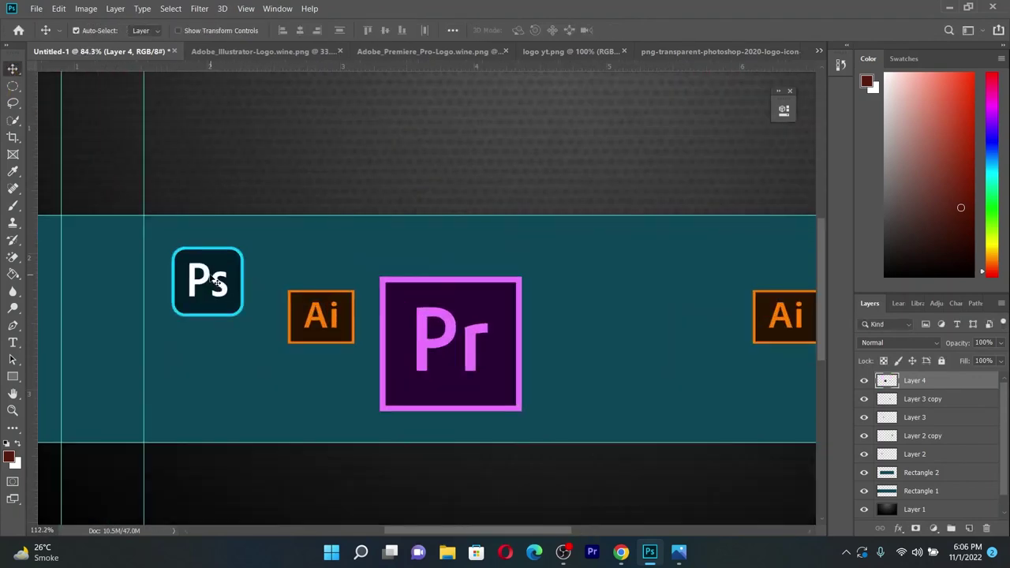
scroll(300, 281, "up", 1)
mouse_move(197, 277)
left_mouse_down()
mouse_move(190, 273)
mouse_move(199, 274)
mouse_move(207, 399)
left_mouse_up()
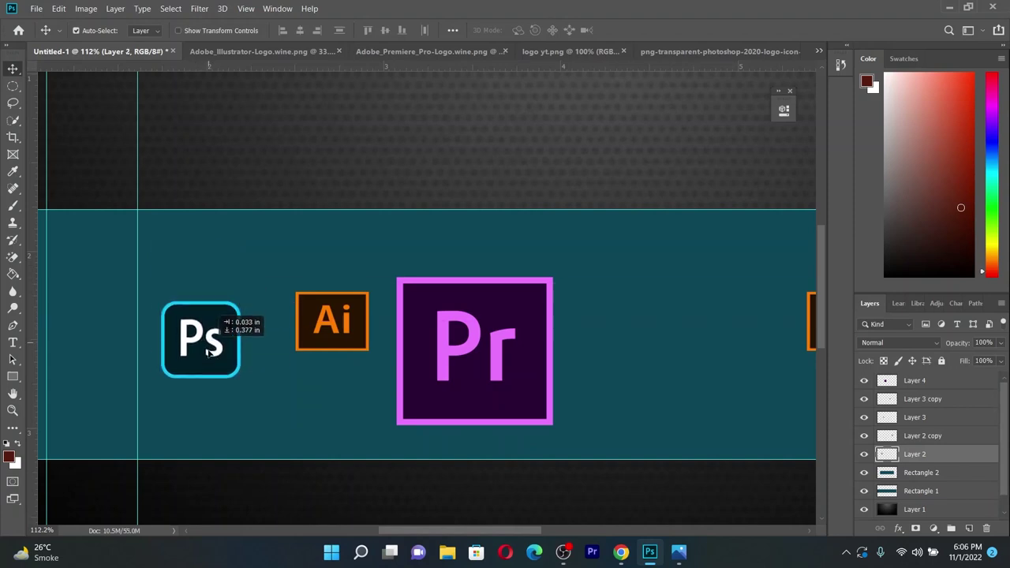
left_click_drag(353, 350, 287, 322)
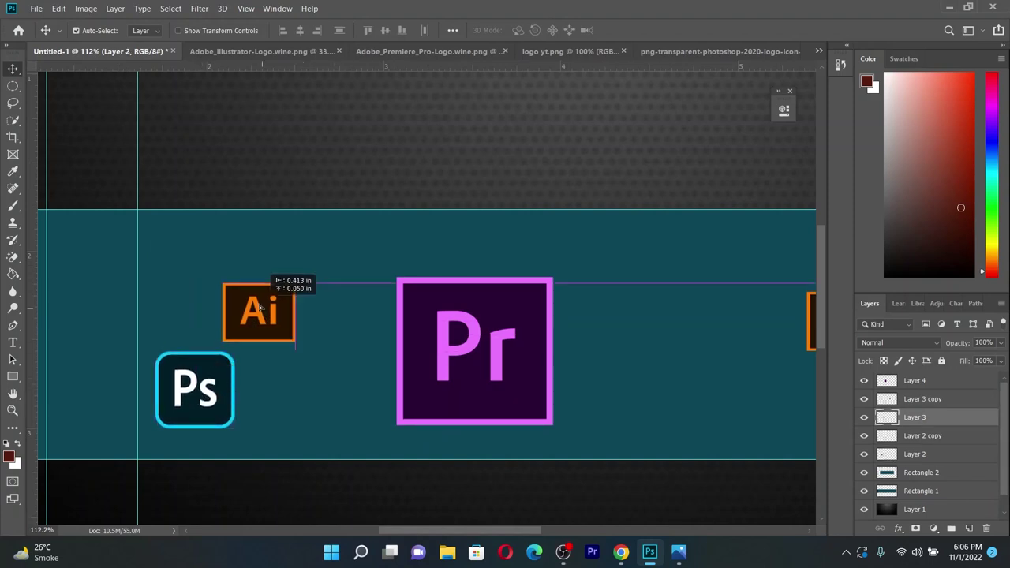
mouse_move(439, 366)
left_mouse_down()
mouse_move(389, 400)
mouse_move(286, 371)
left_mouse_up()
Resize the Pr logo to match the Ai logo and place it level with Ps
key("ctrl+t")
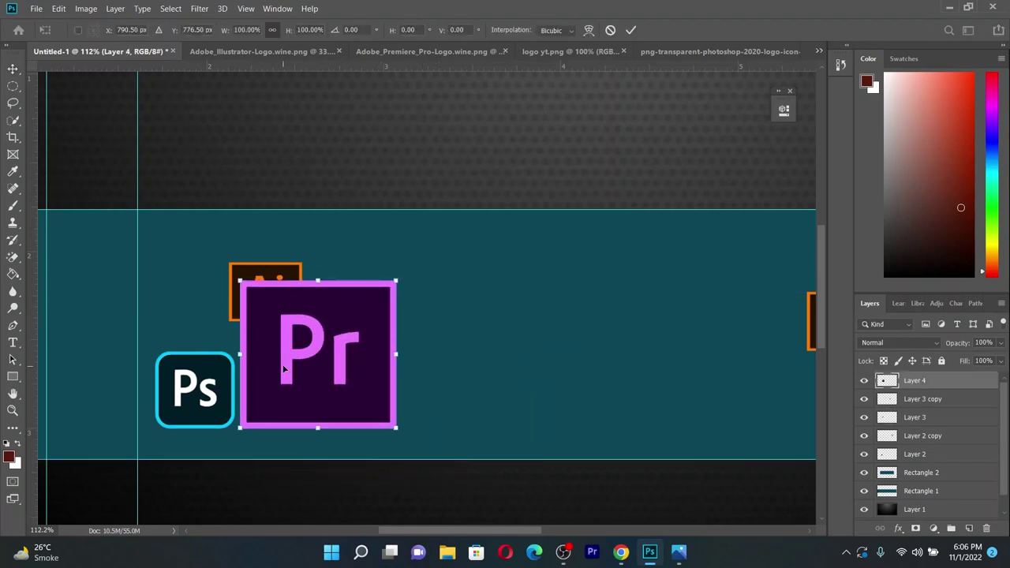
left_click_drag(396, 428, 310, 342)
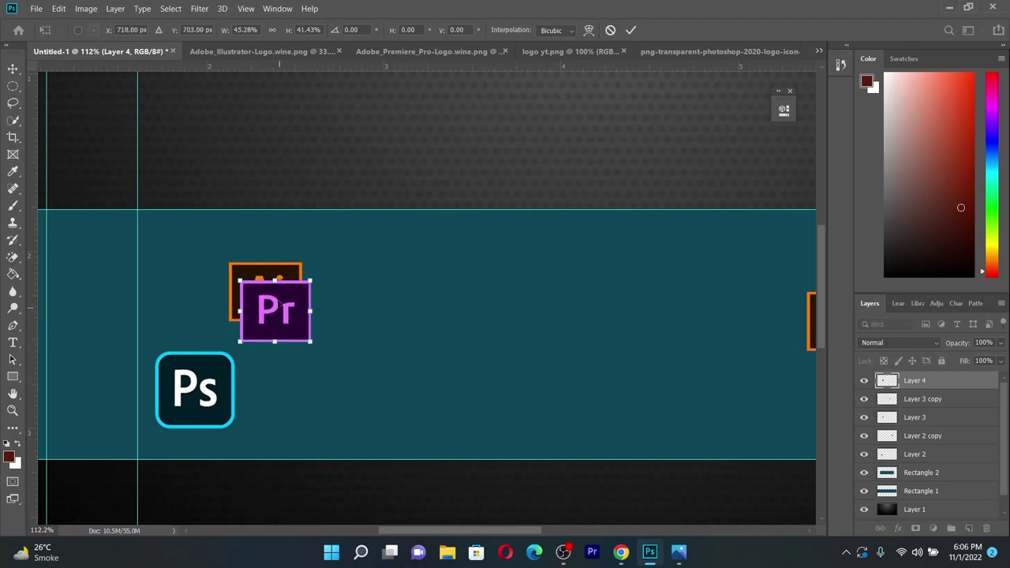
scroll(275, 312, "up", 3)
left_click_drag(275, 313, 258, 283)
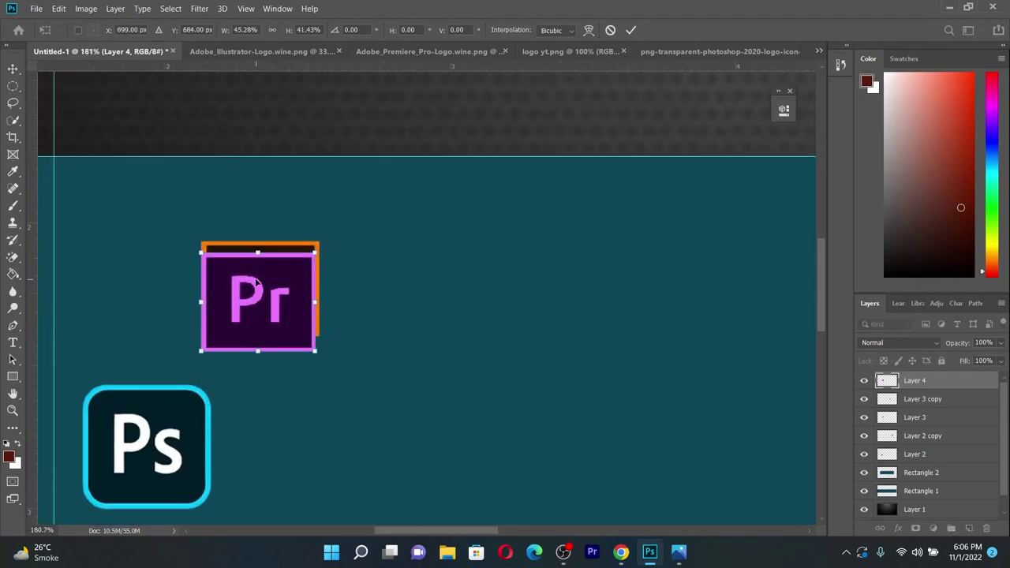
left_click_drag(298, 311, 296, 298)
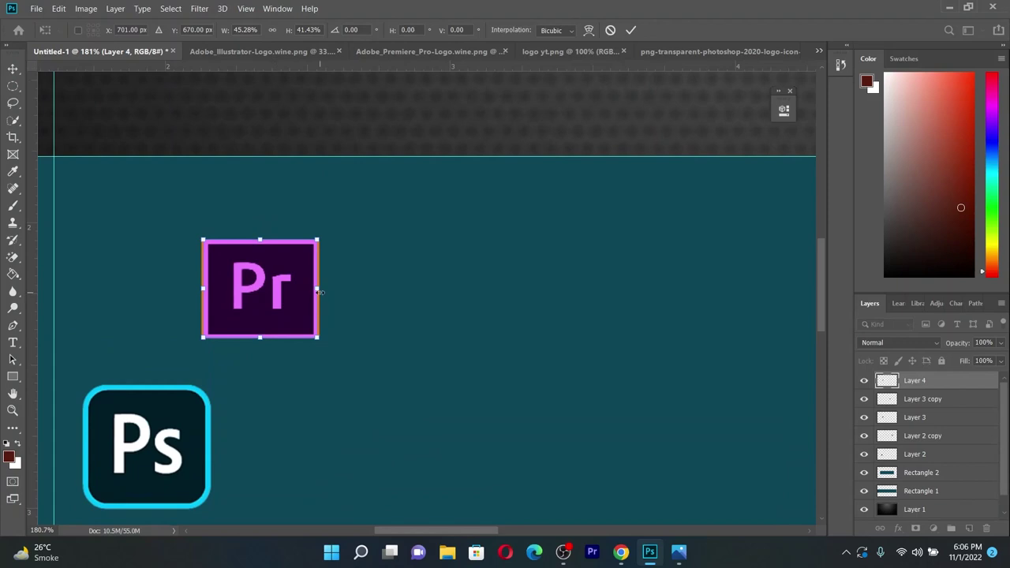
left_click_drag(276, 296, 362, 444)
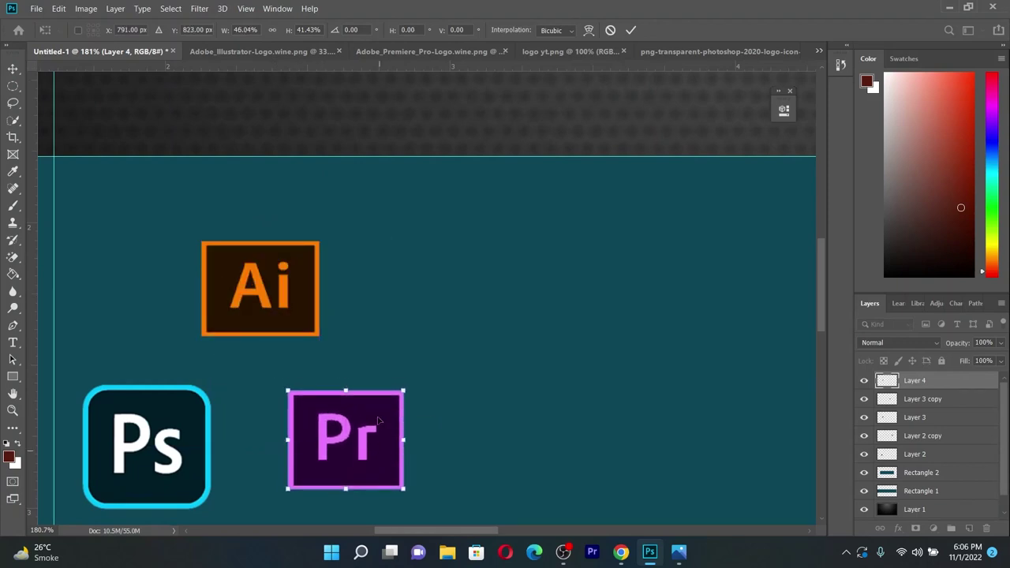
scroll(371, 318, "down", 2)
mouse_move(369, 383)
left_mouse_down()
mouse_move(376, 399)
mouse_move(398, 400)
left_mouse_up()
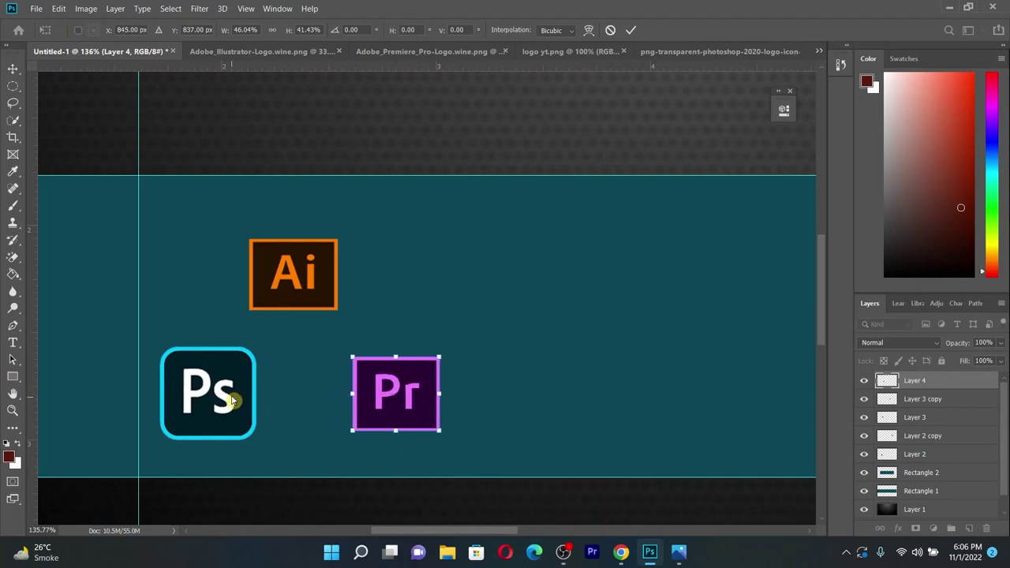
key("Return")
Nudge the Ps logo left and shorten its height slightly
left_click_drag(213, 381, 212, 386)
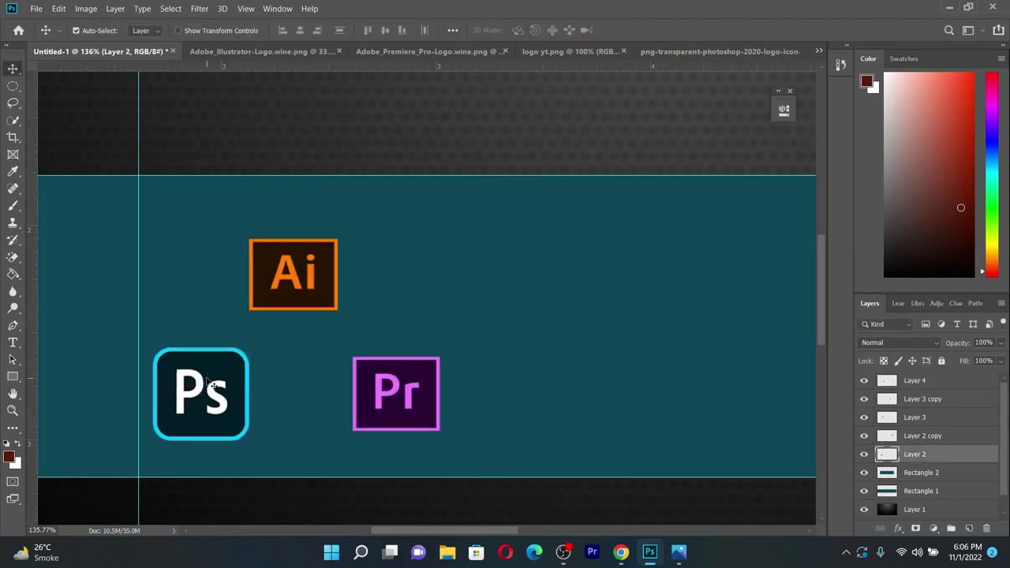
key("ctrl+t")
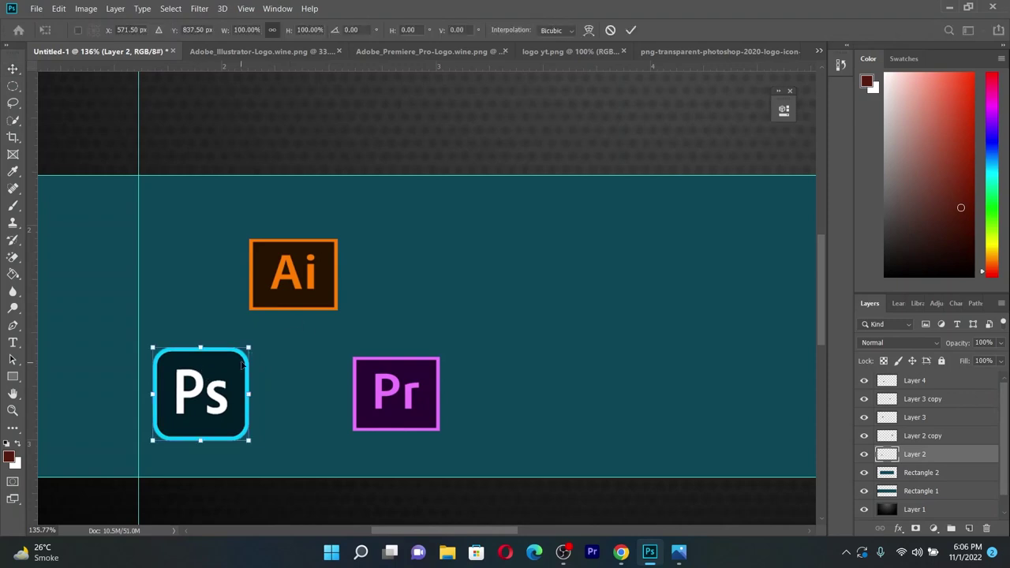
left_click_drag(246, 348, 246, 358)
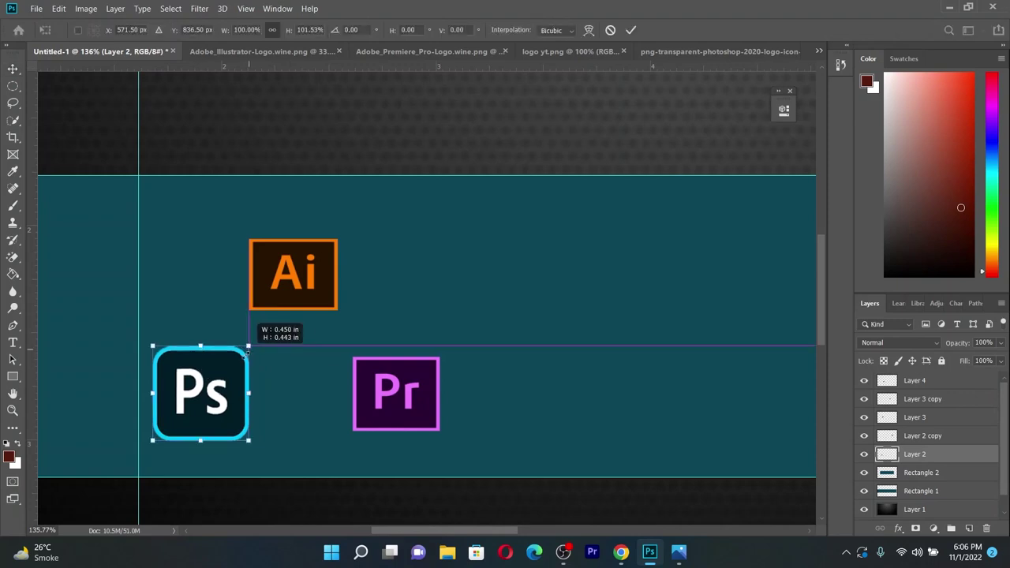
left_click(631, 30)
Delete the right-side Ai and Ps logo copies
scroll(311, 318, "down", 5)
scroll(377, 322, "up", 1)
scroll(642, 322, "down", 1)
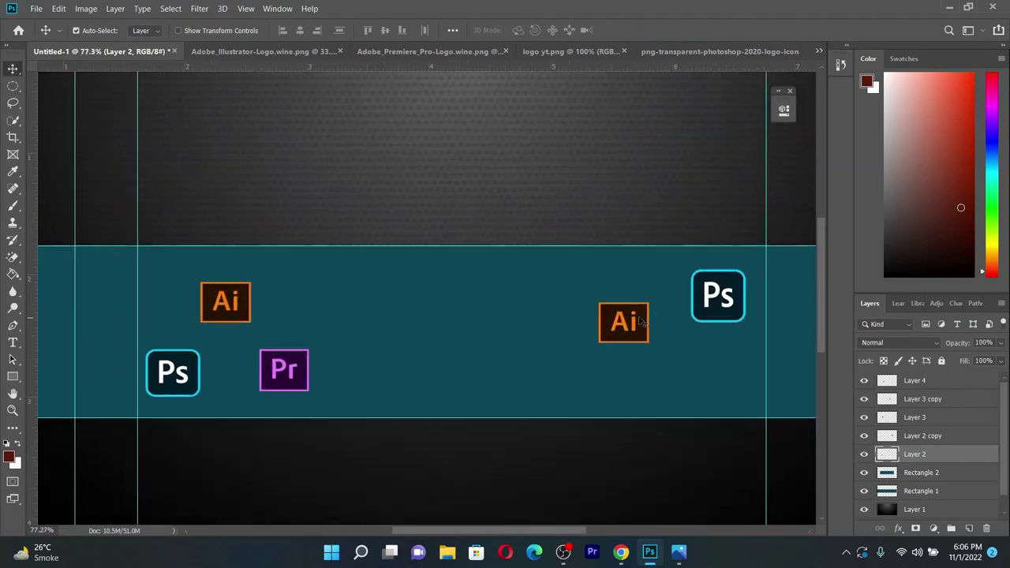
left_click(634, 323)
key("Delete")
left_click(710, 306)
key("Delete")
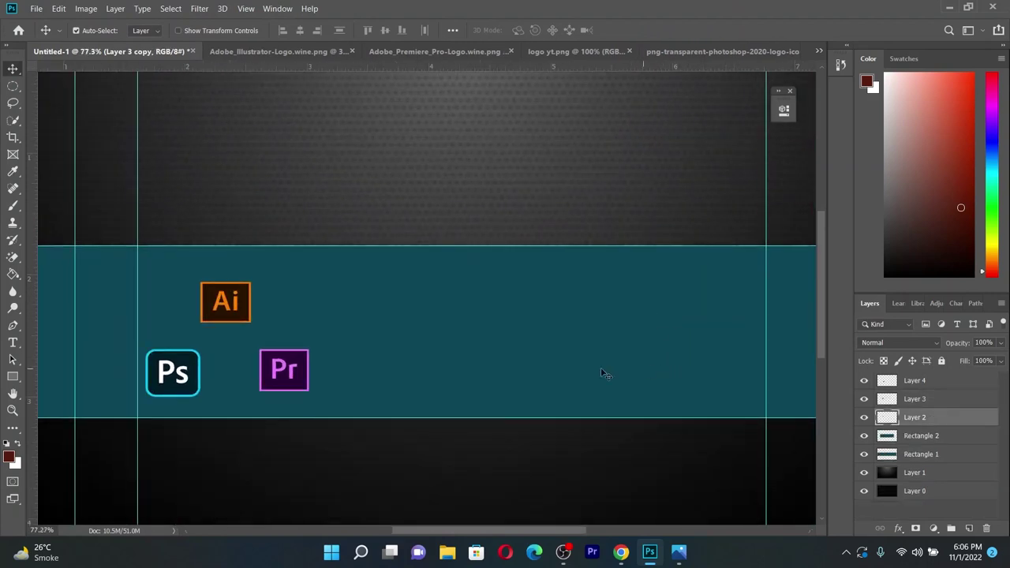
Select the Ps, Ai and Pr logo layers together
left_click(288, 378)
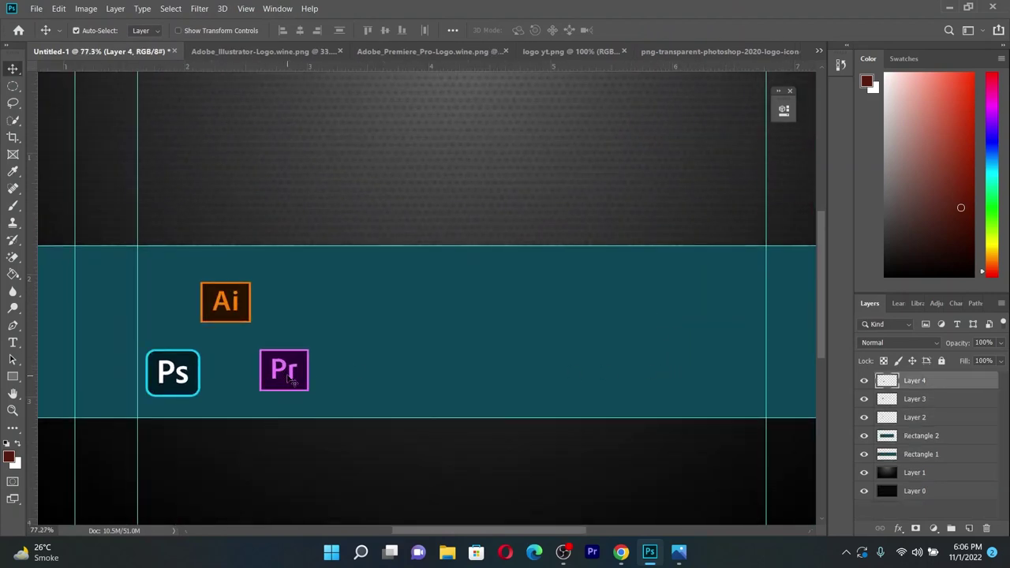
left_click(184, 376)
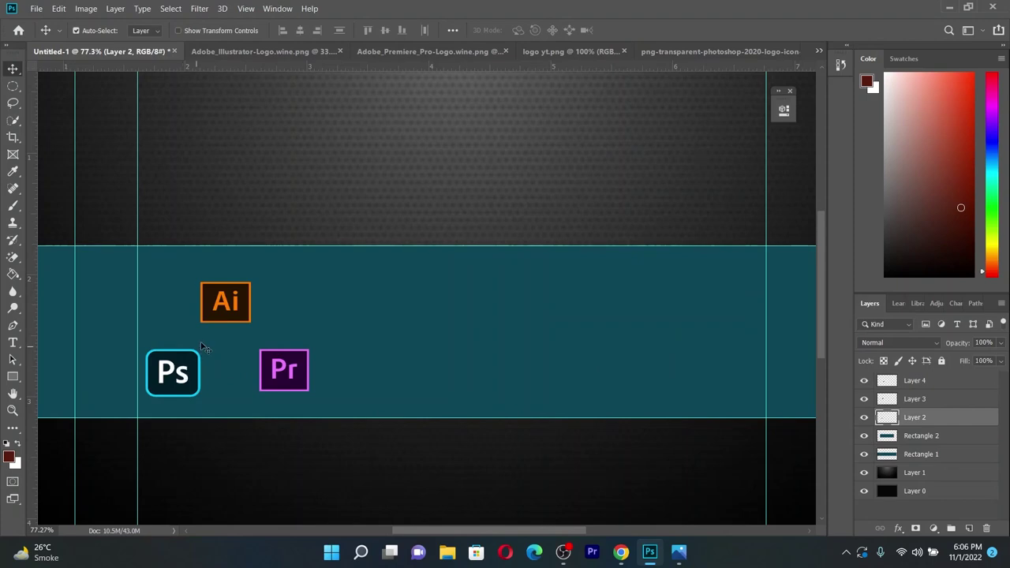
left_click(226, 312, "shift")
left_click(278, 367, "shift")
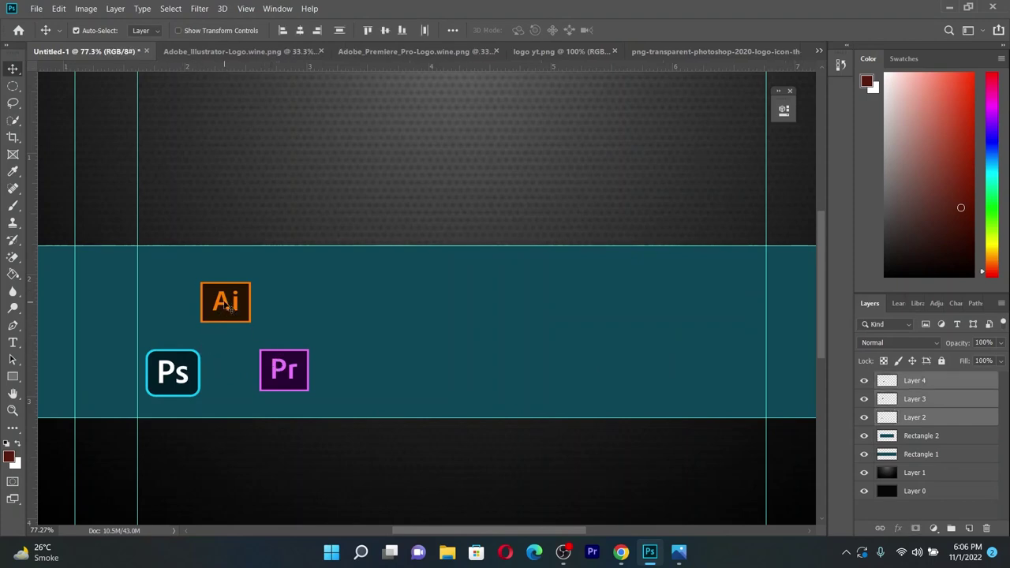
left_click_drag(225, 304, 665, 301)
key("ctrl+t")
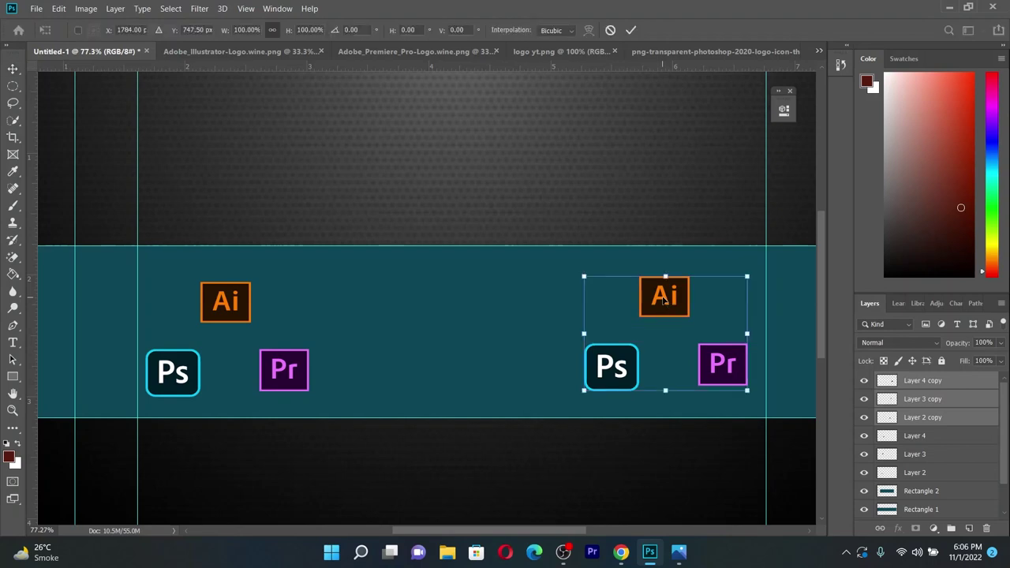
right_click(664, 298)
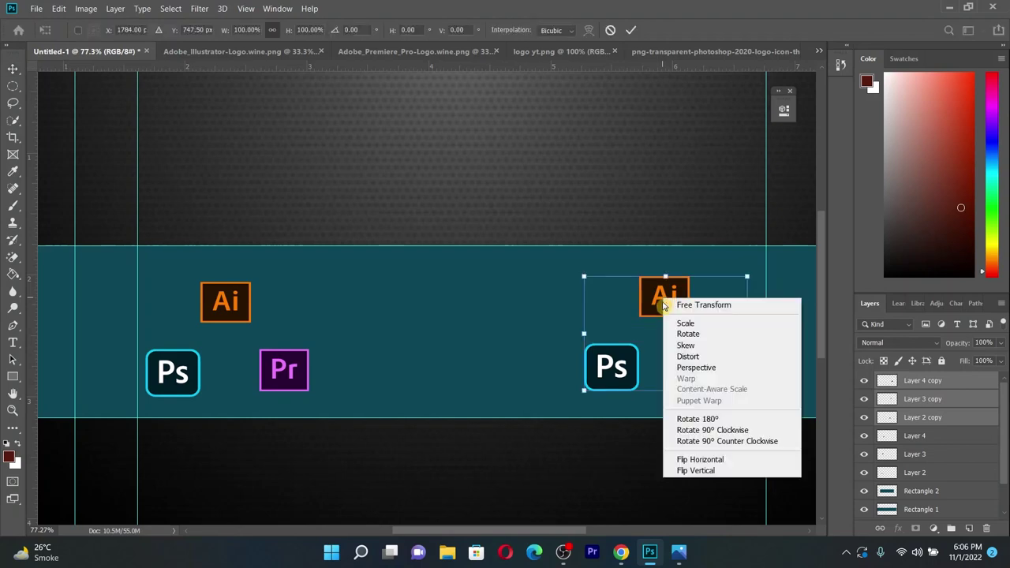
left_click(700, 459)
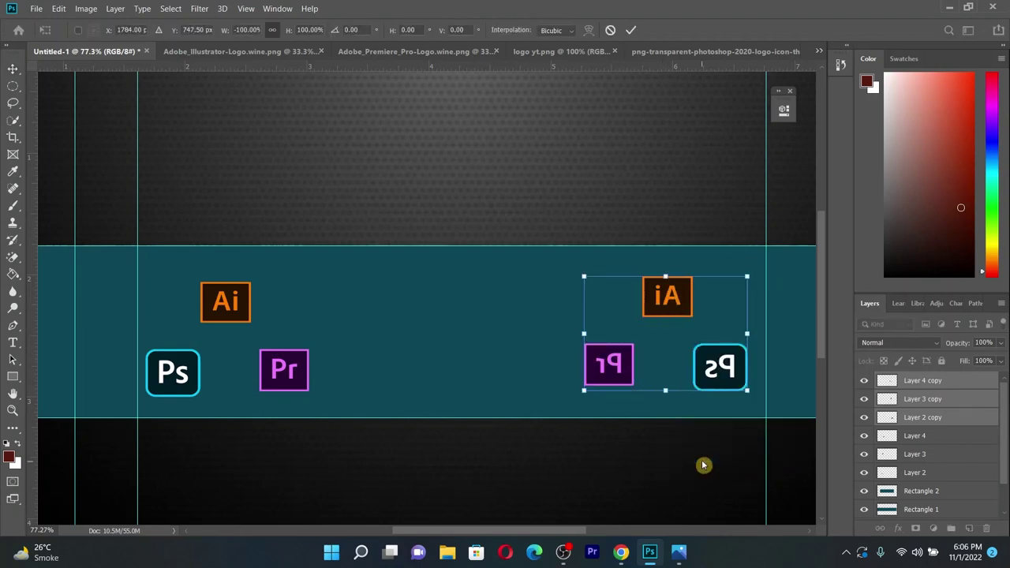
key("ctrl+z")
right_click(720, 371)
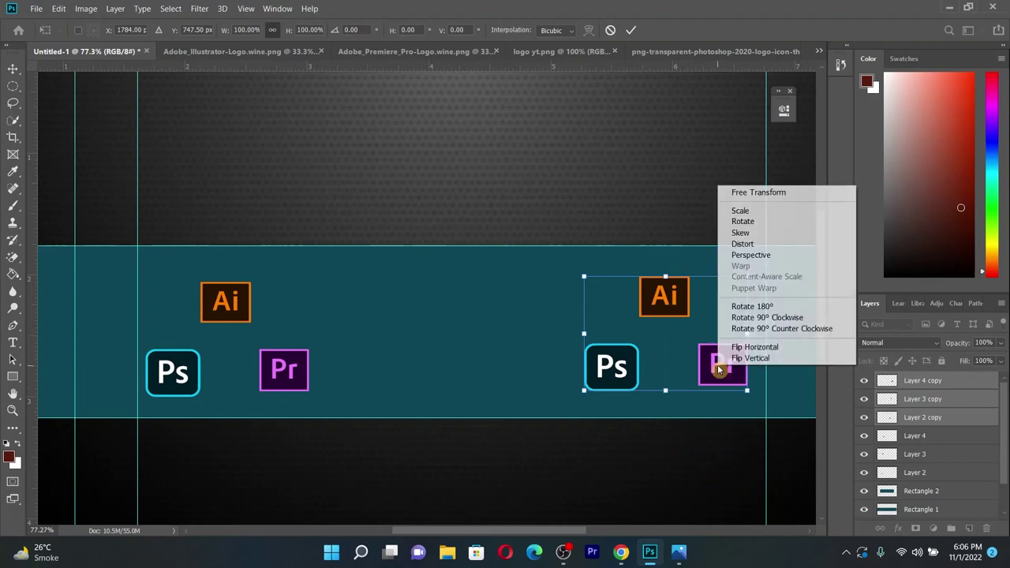
left_click(746, 318)
key("ctrl+z")
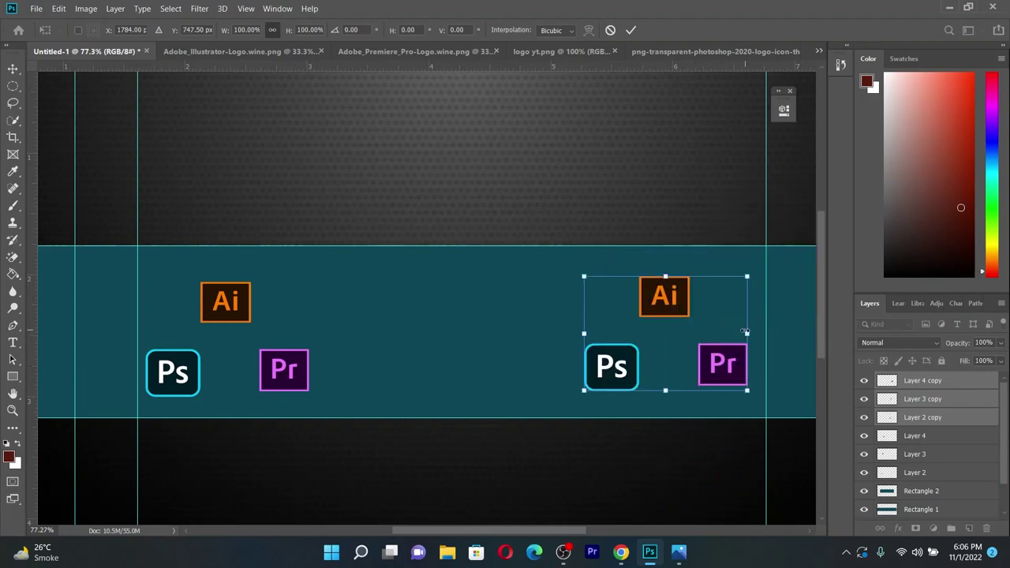
right_click(726, 367)
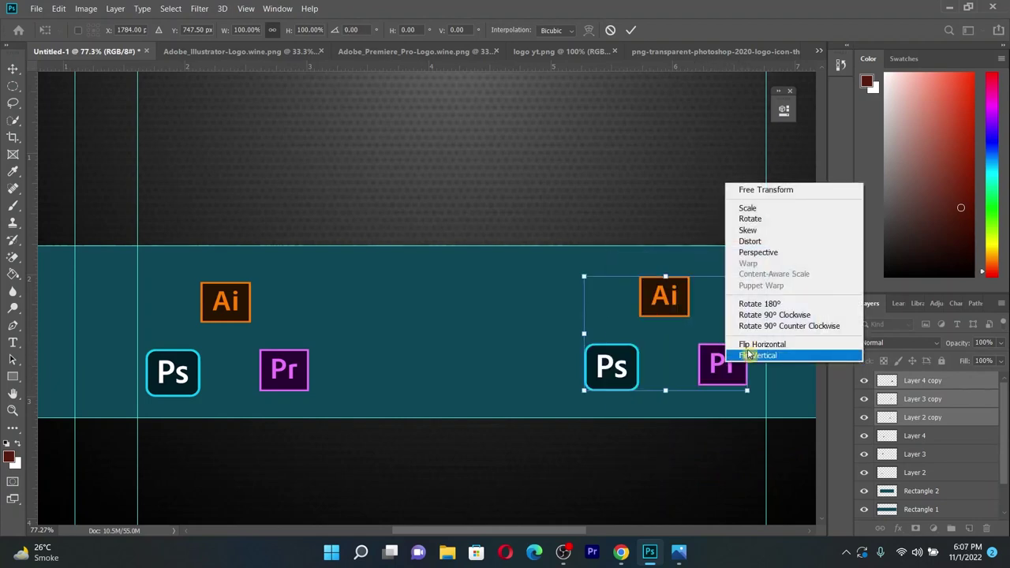
left_click(762, 345)
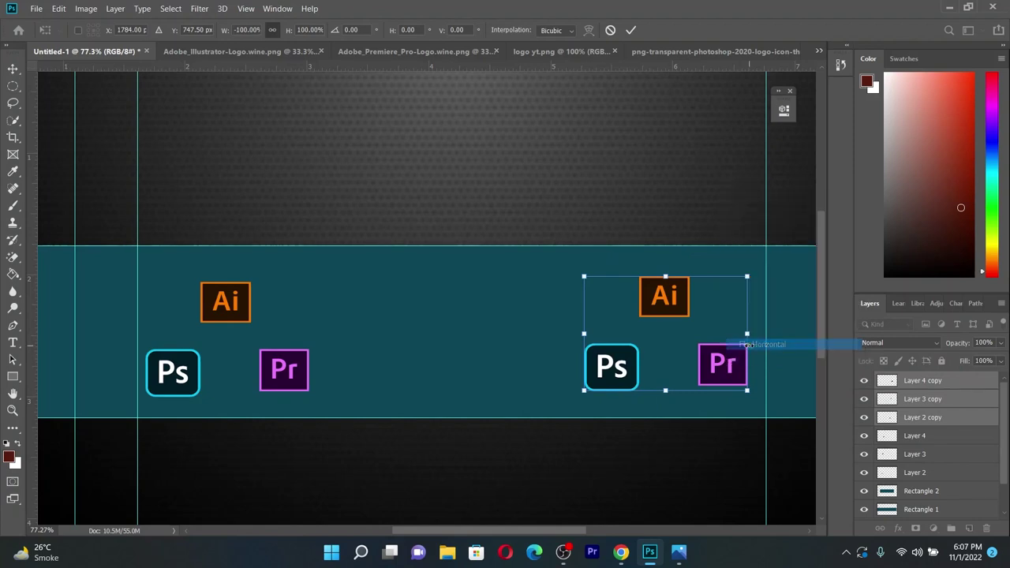
key("ctrl+z")
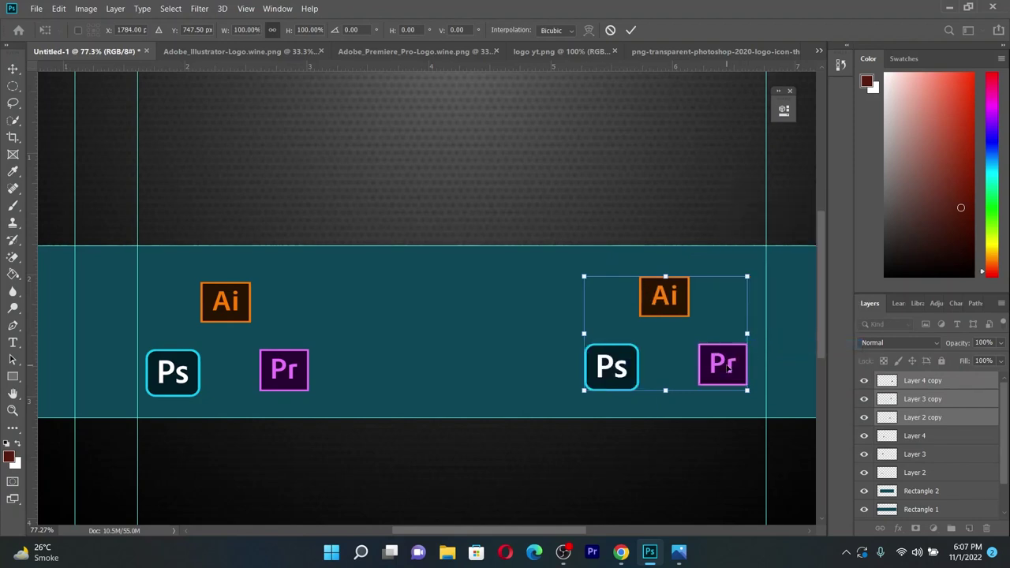
right_click(728, 367)
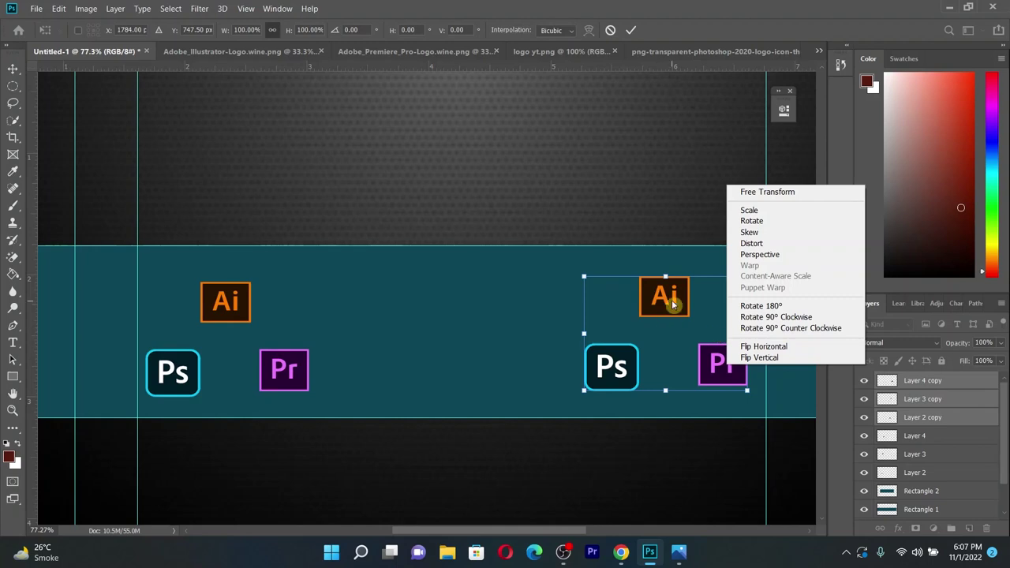
left_click(633, 30)
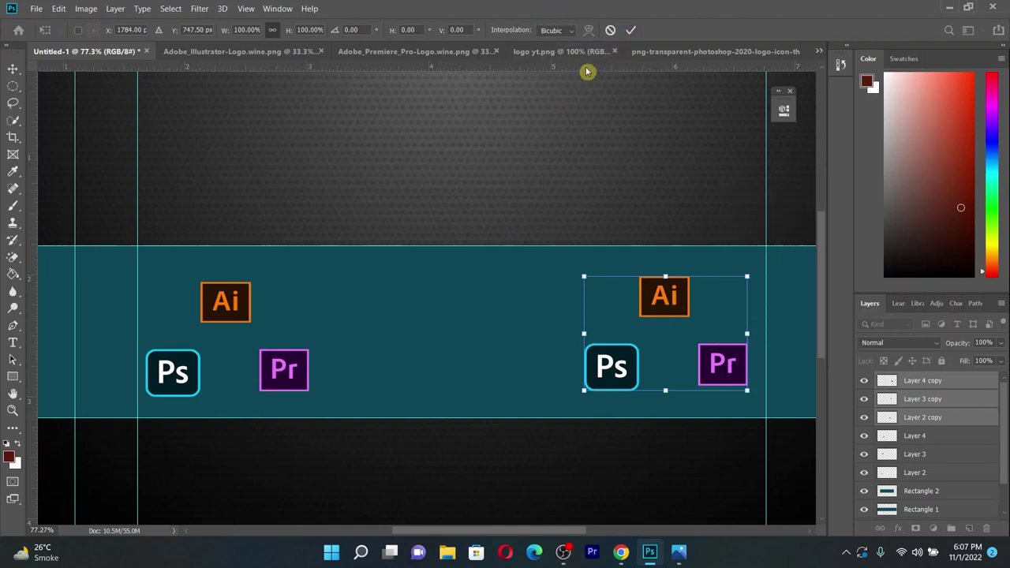
scroll(545, 224, "down", 1)
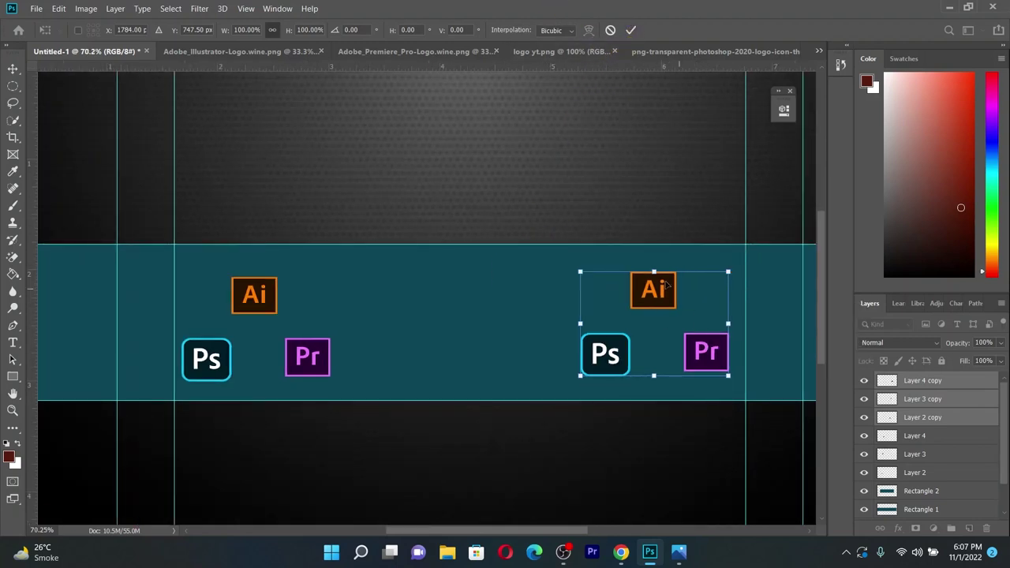
left_click(630, 32)
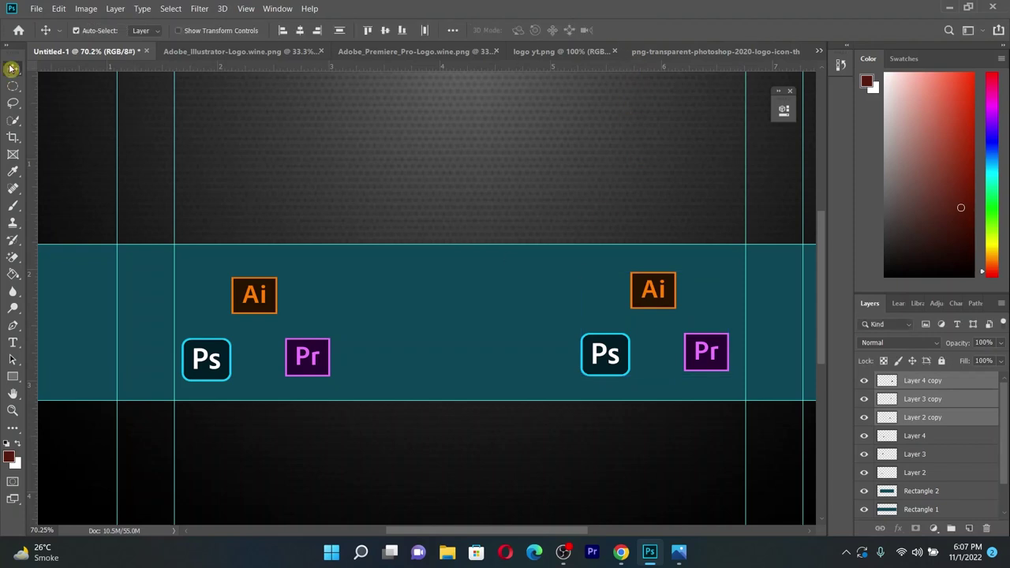
Put the right Ps icon outside, Pr inward, and level the right Ai with the left Ai
scroll(745, 386, "up", 2)
left_click_drag(580, 352, 602, 360)
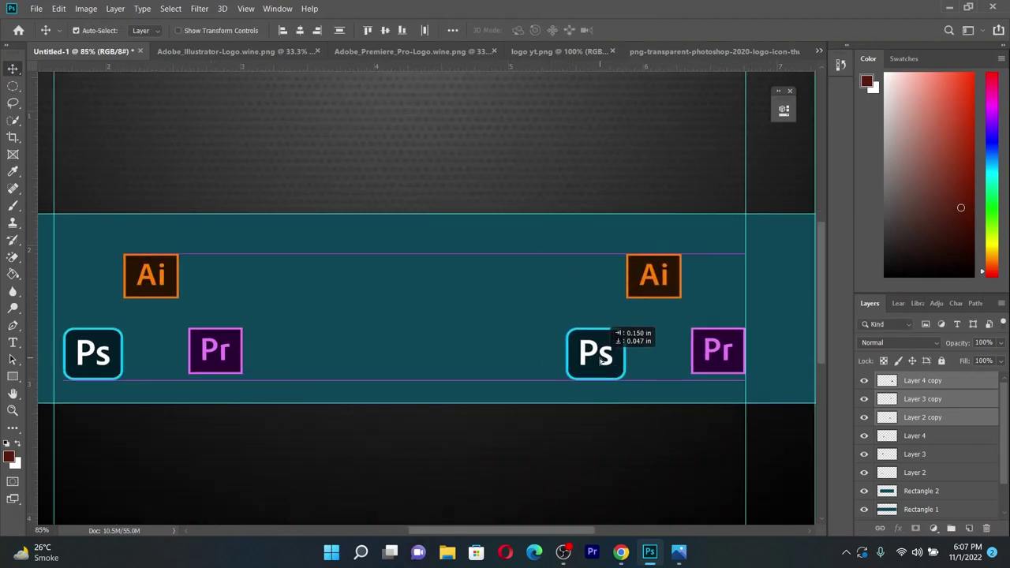
left_click(930, 417)
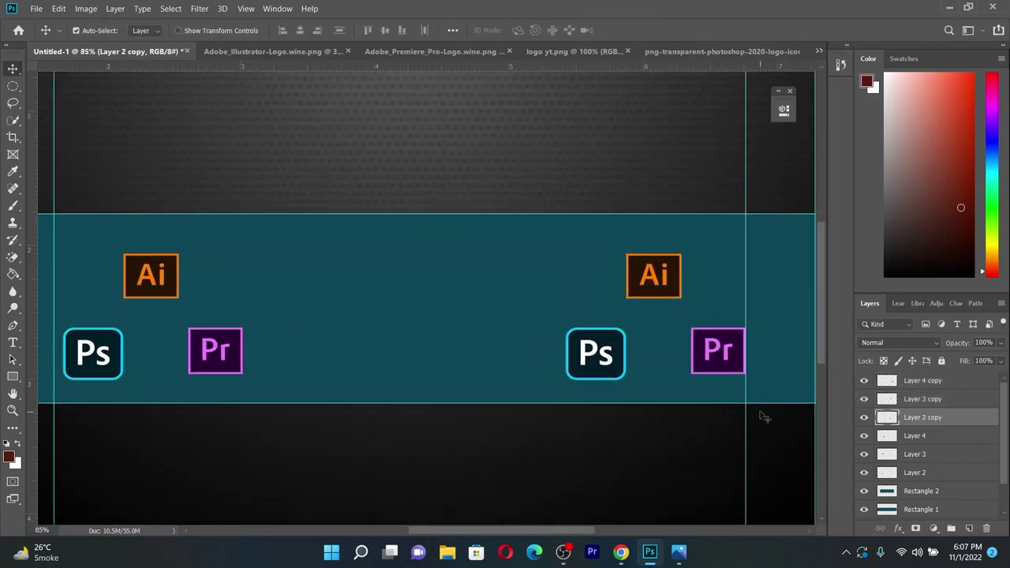
left_click(647, 361)
left_click(612, 359)
mouse_move(730, 360)
left_mouse_down()
mouse_move(558, 353)
mouse_move(715, 360)
left_mouse_up()
left_click_drag(540, 352, 586, 356)
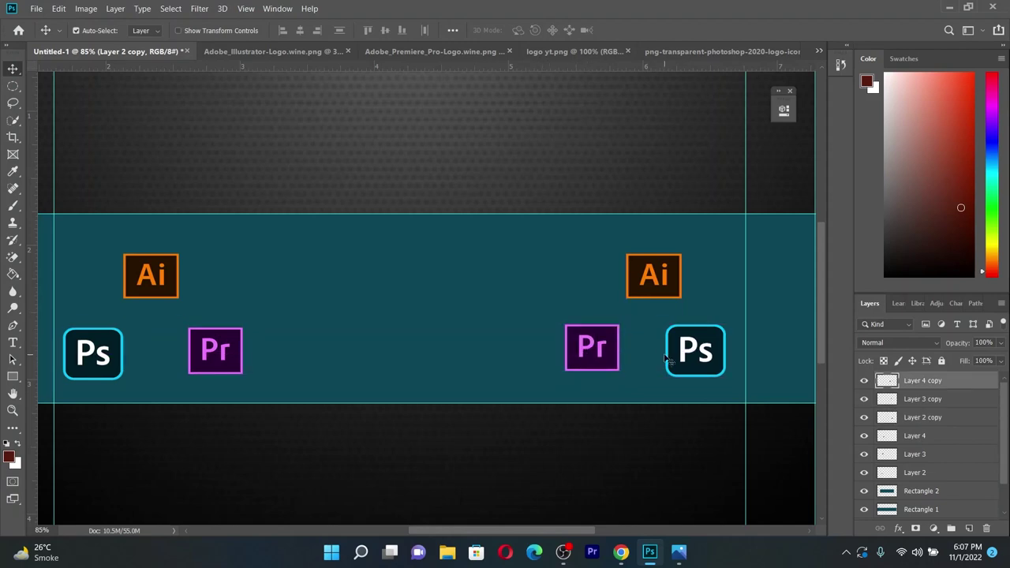
left_click_drag(701, 357, 708, 358)
left_click_drag(659, 285, 653, 281)
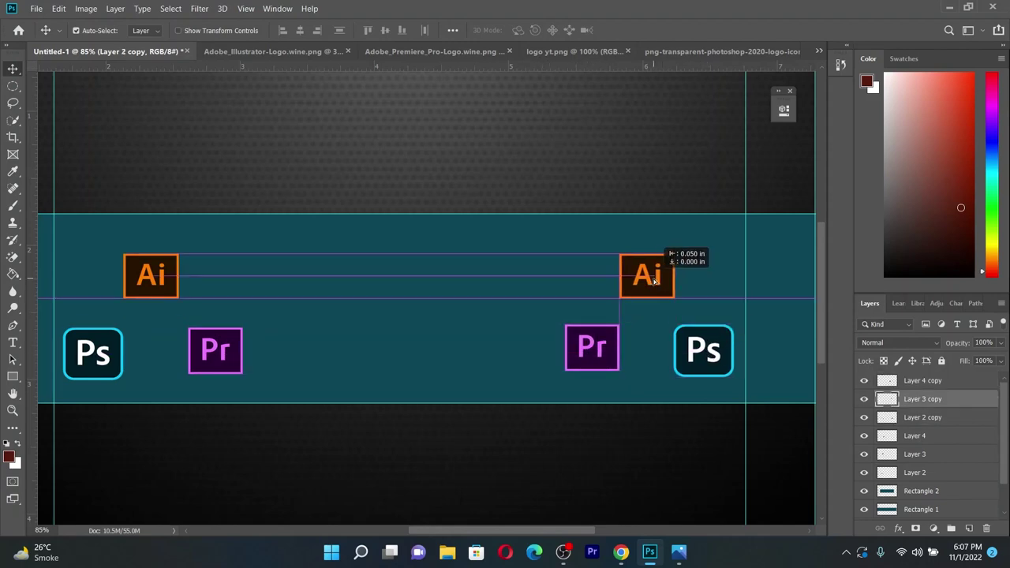
scroll(544, 307, "down", 3)
scroll(525, 333, "up", 2)
Zoom out over the banner, then switch to the logo yt.png Graphic Studio document
scroll(538, 331, "up", 2)
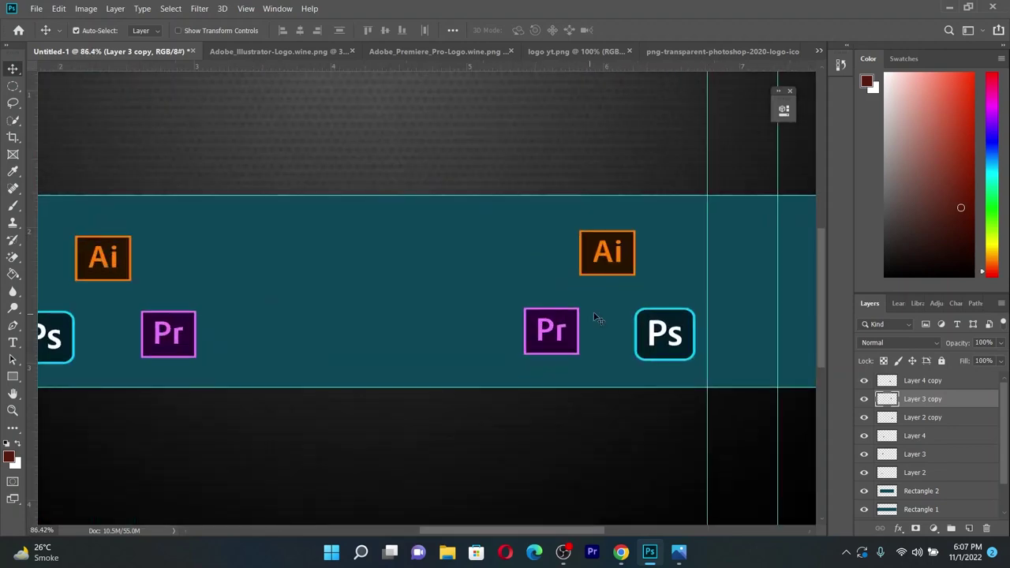
scroll(600, 319, "down", 2)
scroll(442, 307, "up", 1)
scroll(391, 317, "down", 3)
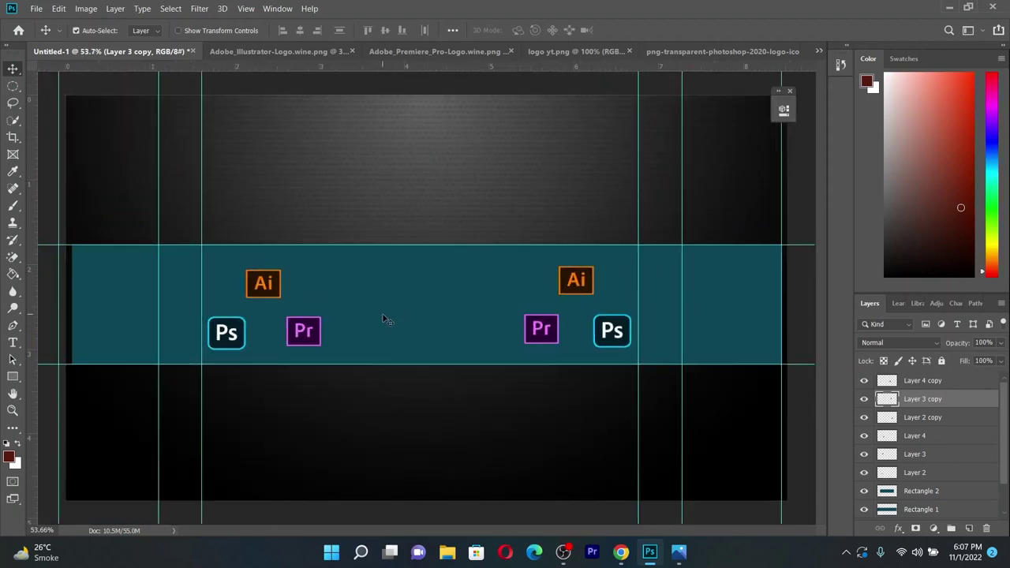
left_click(584, 50)
scroll(422, 249, "up", 1)
Browse the selection tool variants, then unlock the logo's Background layer into Layer 0
scroll(423, 249, "down", 3)
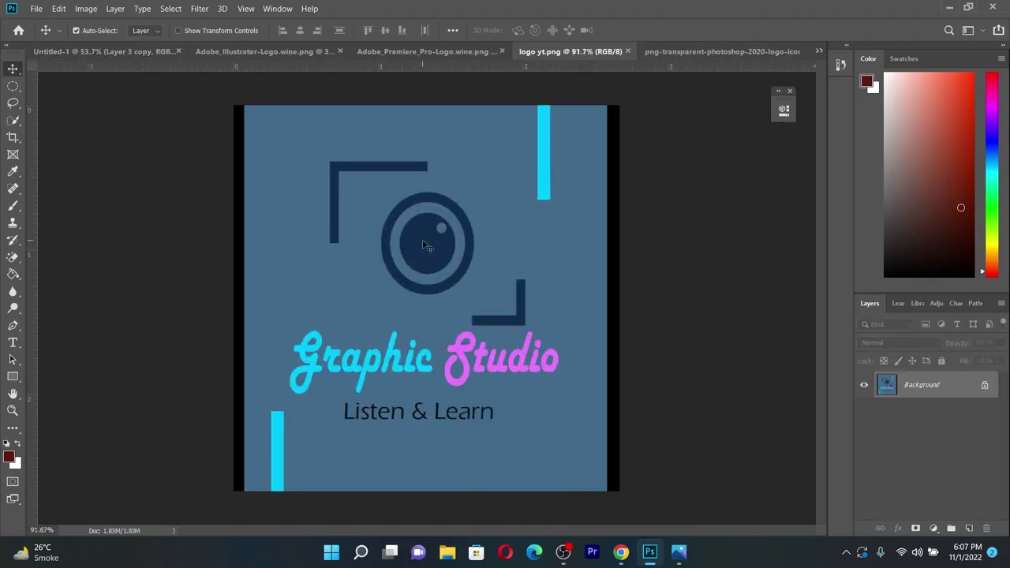
scroll(417, 237, "up", 3)
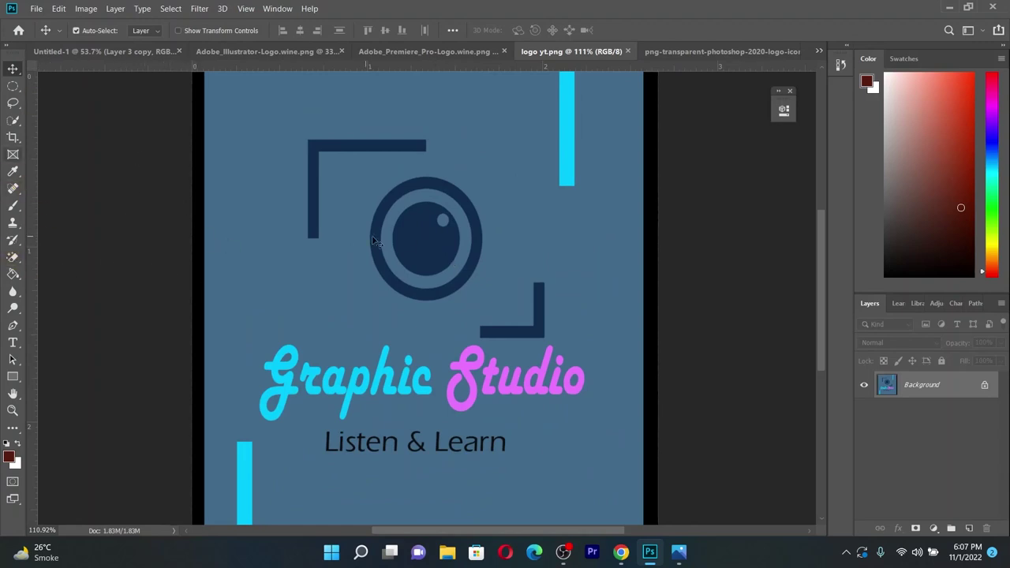
left_click(13, 86)
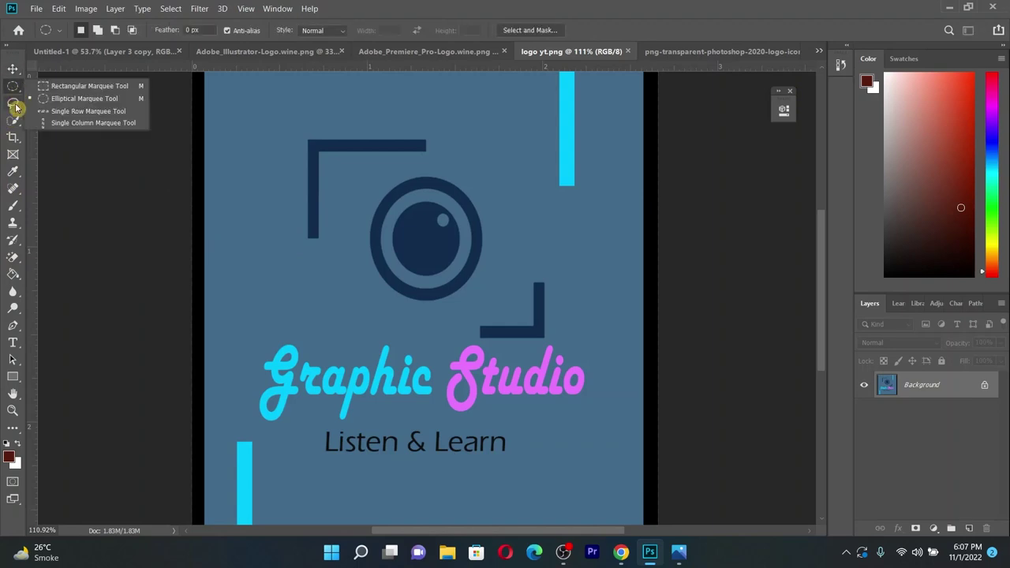
left_click(13, 103)
left_click(12, 120)
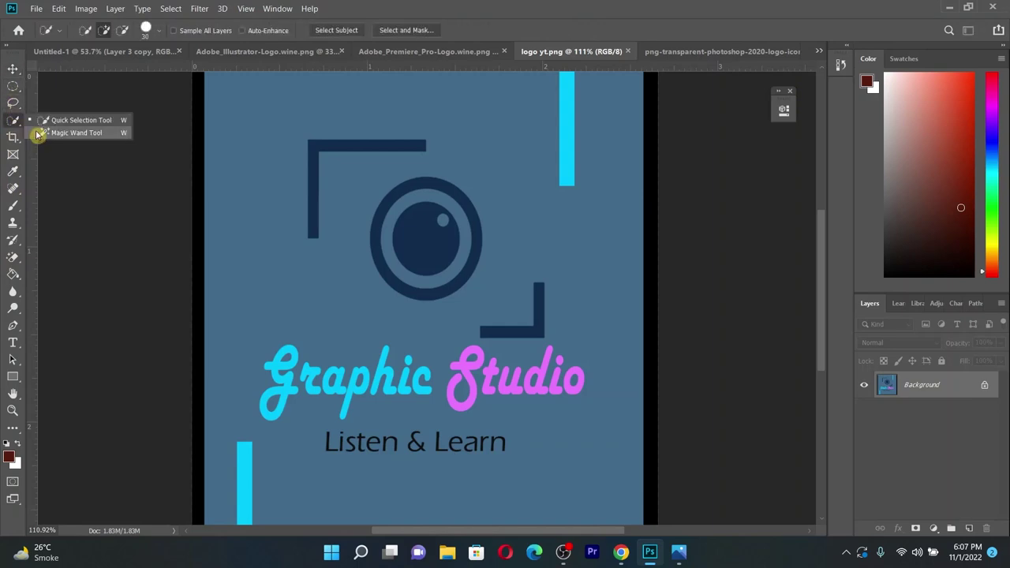
left_click(37, 134)
scroll(350, 165, "up", 1)
scroll(309, 171, "up", 1)
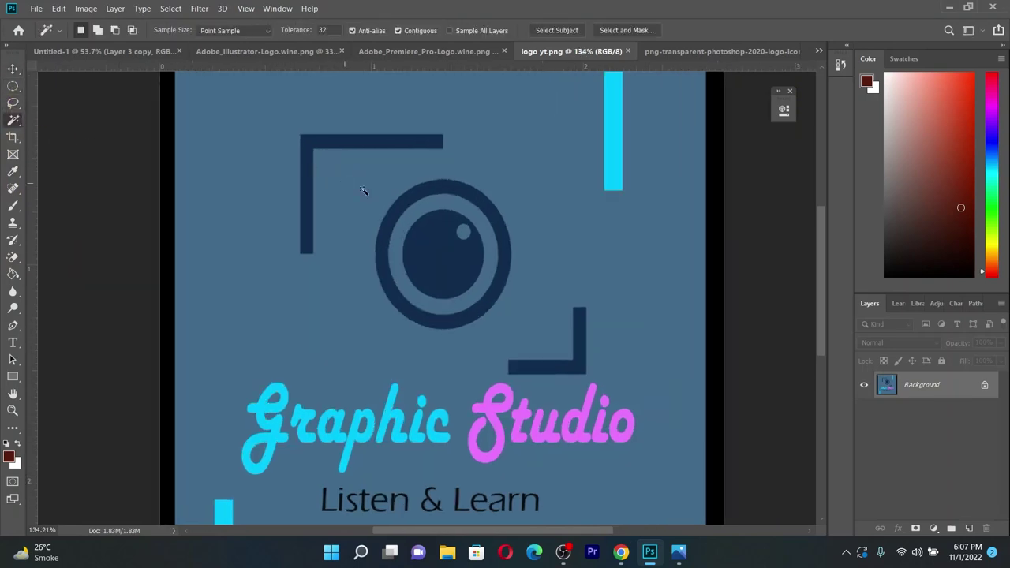
left_click(14, 70)
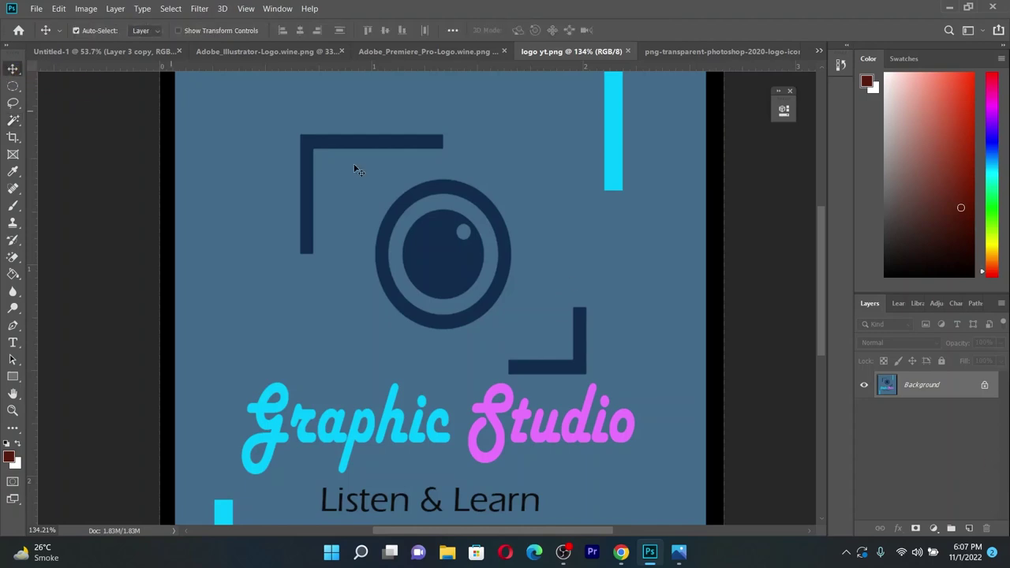
left_click(986, 384)
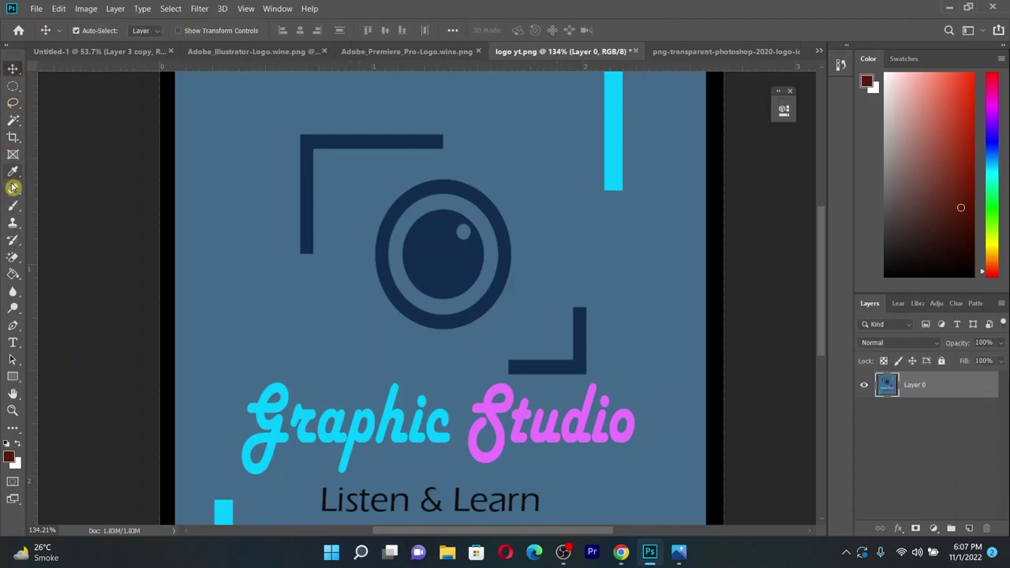
Browse the eraser and clone tools, settling on the Magic Wand Tool
left_click(13, 256)
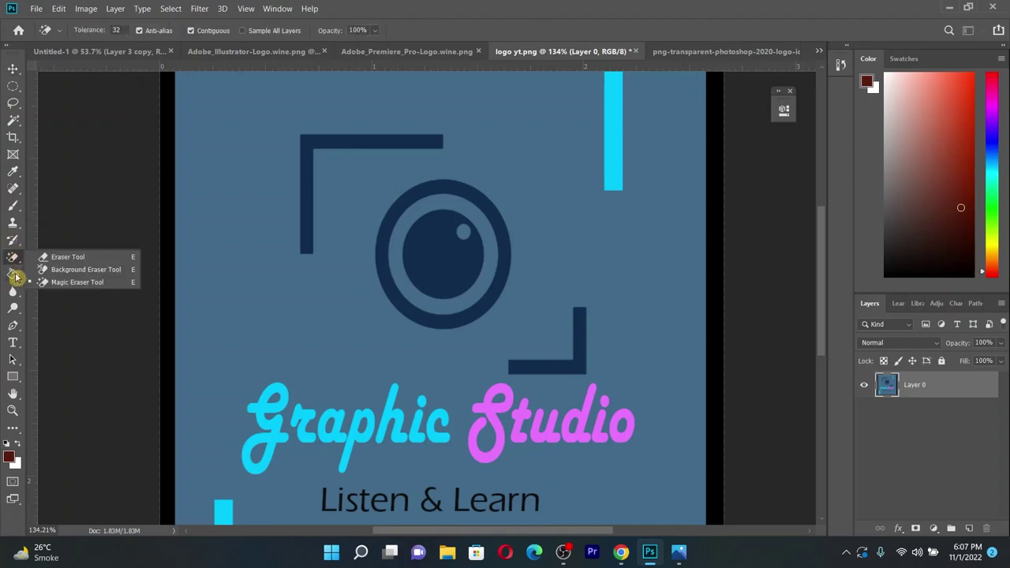
left_click(76, 282)
left_click(13, 257)
left_click(66, 283)
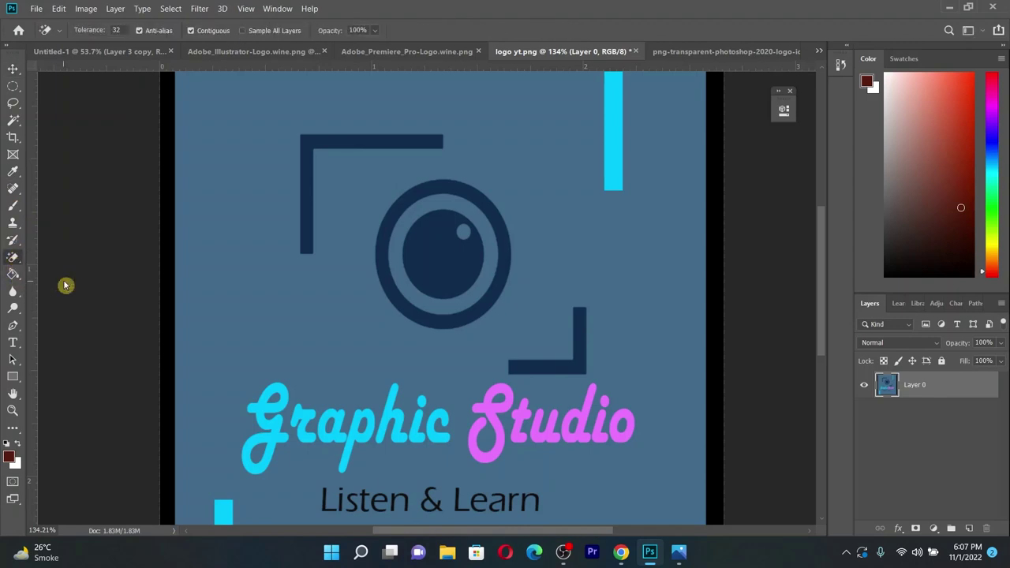
right_click(17, 260)
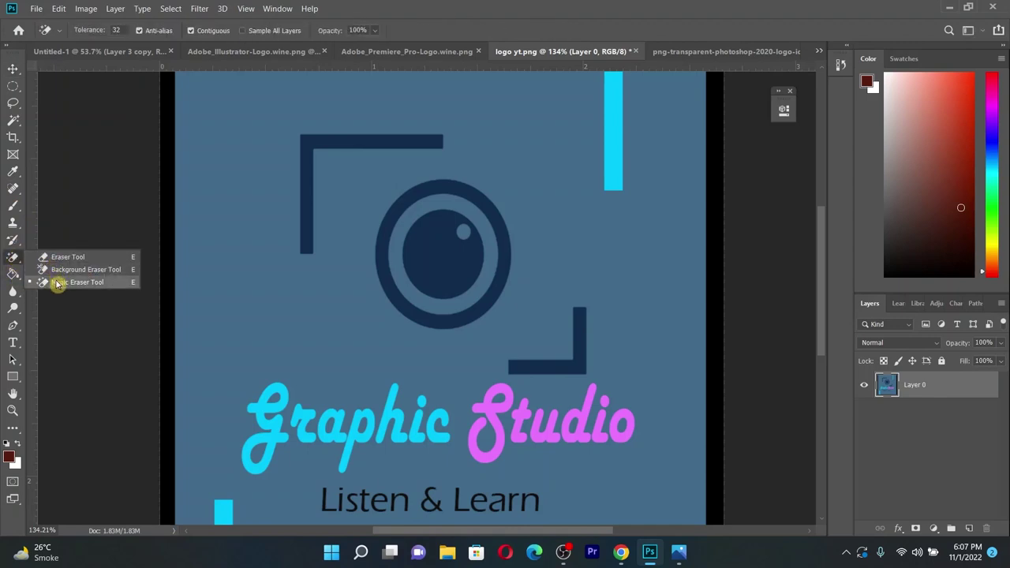
left_click(13, 224)
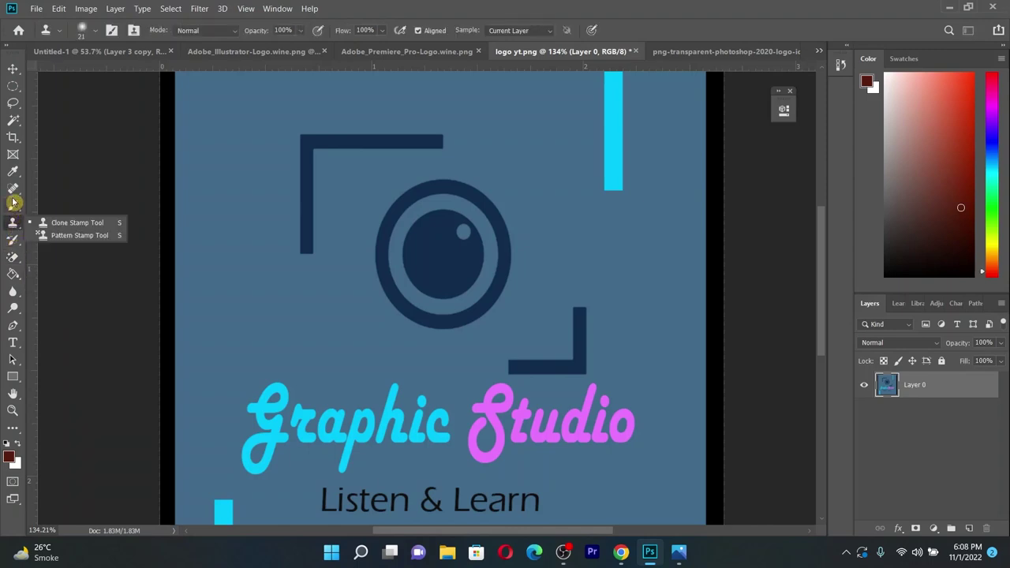
right_click(13, 124)
left_click(45, 135)
Select the camera frame: top-left corner, outer ring, inner disc and bottom-right bracket
scroll(366, 203, "up", 1)
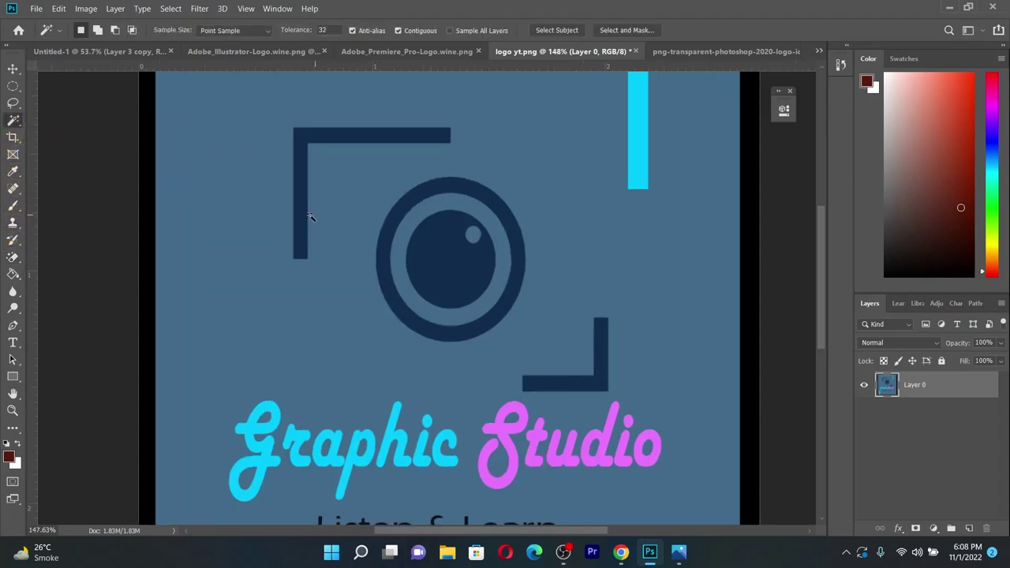
left_click(310, 216)
scroll(306, 222, "down", 1)
key("shift")
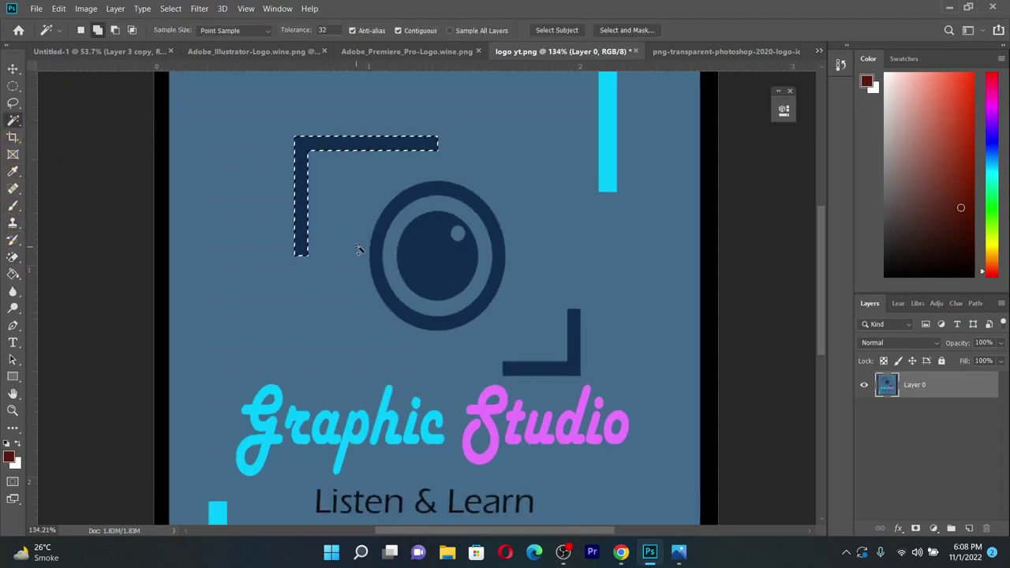
left_click(374, 252, "shift")
left_click(433, 261, "shift")
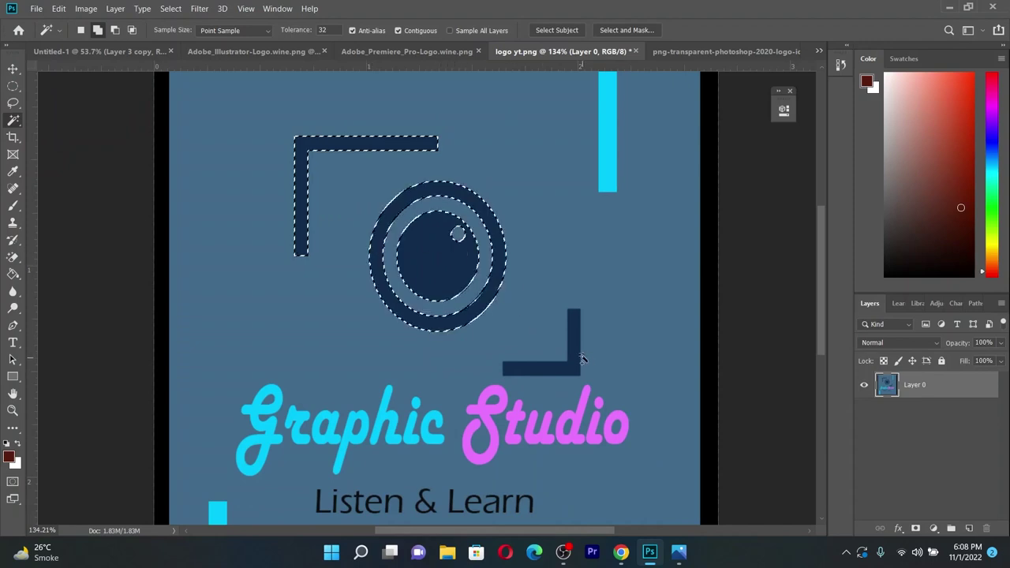
left_click(582, 360, "shift")
scroll(569, 363, "up", 1)
scroll(474, 316, "down", 2)
scroll(325, 421, "up", 3)
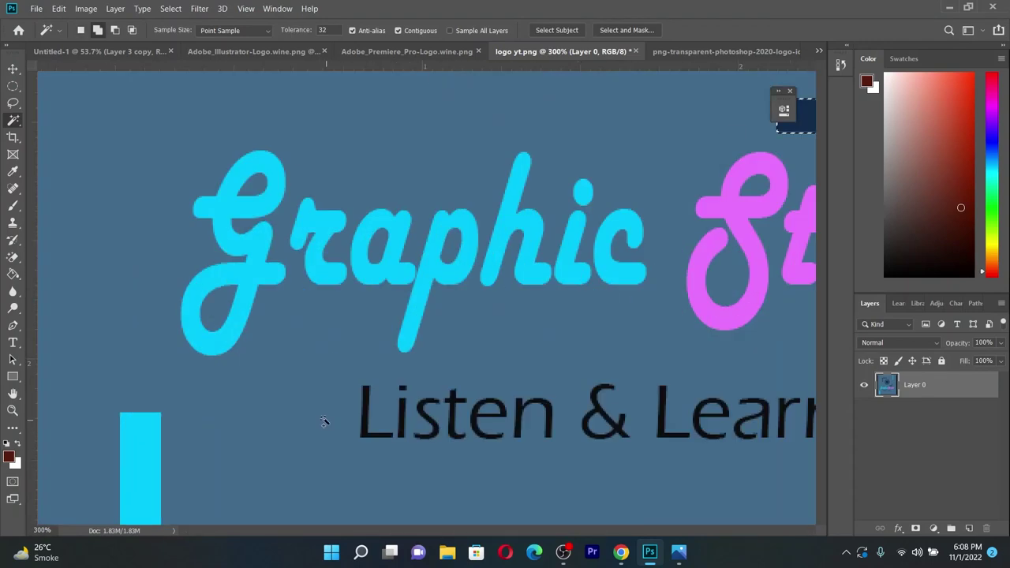
Add the cyan 'Graphic' letters to the selection
left_click(246, 283, "shift")
left_click(321, 246, "shift")
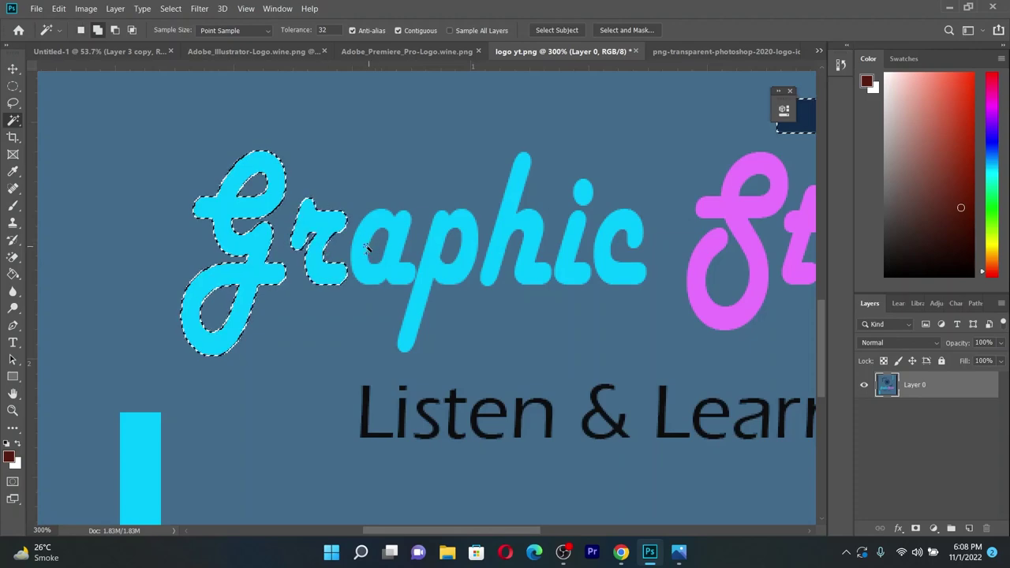
left_click(365, 250, "shift")
left_click(438, 251, "shift")
left_click(500, 240, "shift")
scroll(500, 241, "down", 3)
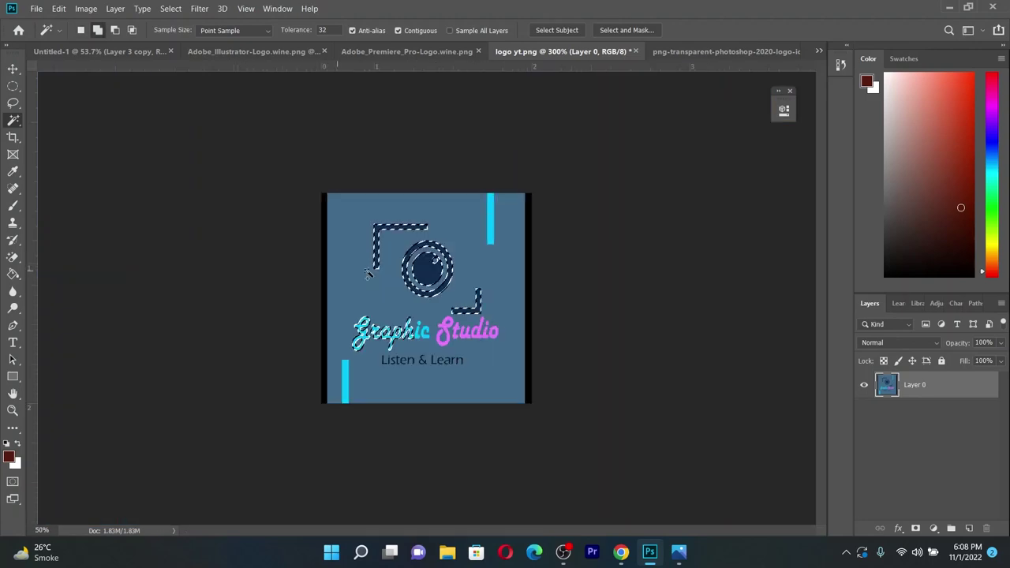
scroll(474, 284, "up", 1)
scroll(395, 311, "up", 3)
scroll(341, 295, "down", 1)
left_click(341, 295, "shift")
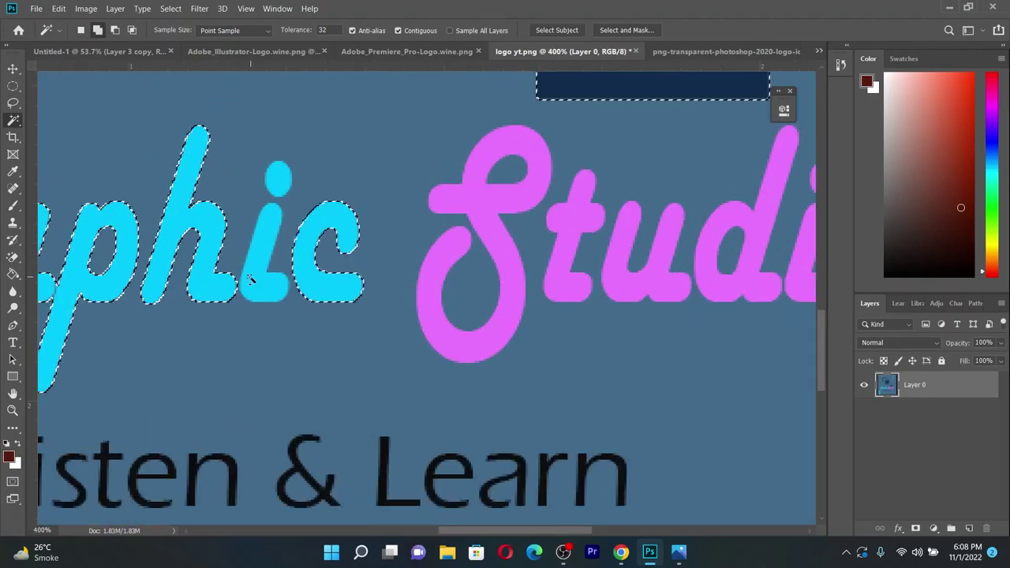
left_click(269, 244, "shift")
left_click(280, 184, "shift")
scroll(464, 248, "down", 2)
scroll(464, 247, "down", 4)
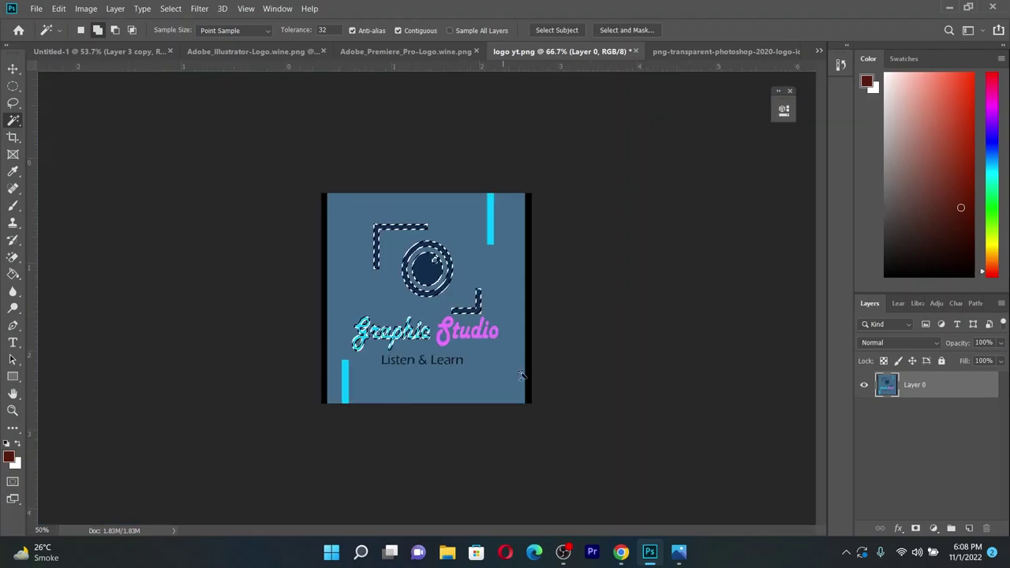
scroll(515, 383, "up", 5)
scroll(339, 292, "down", 2)
Add the pink 'Studio' letters to the selection
left_click(314, 295, "shift")
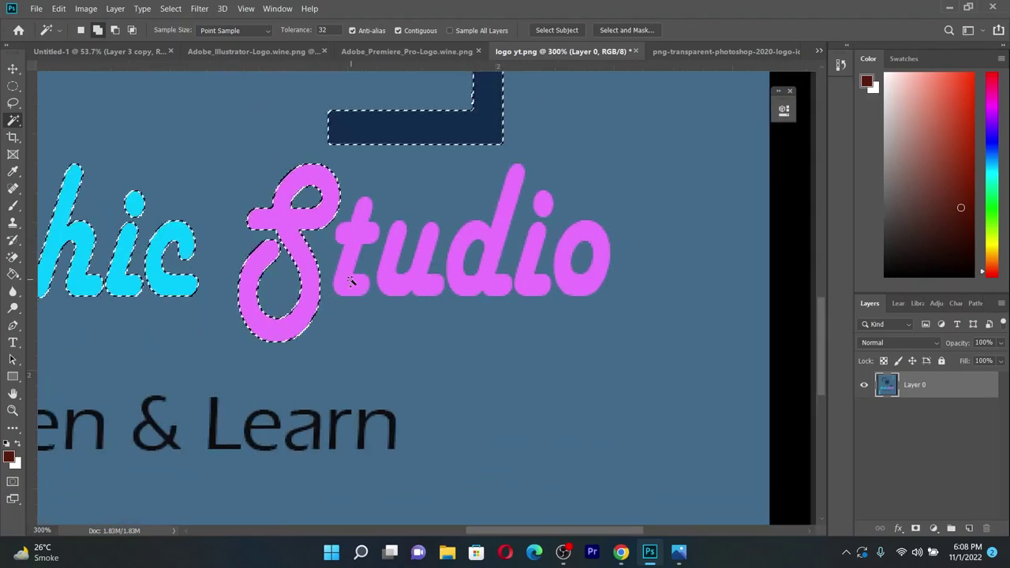
left_click(357, 260, "shift")
left_click(412, 272, "shift")
left_click(462, 274, "shift")
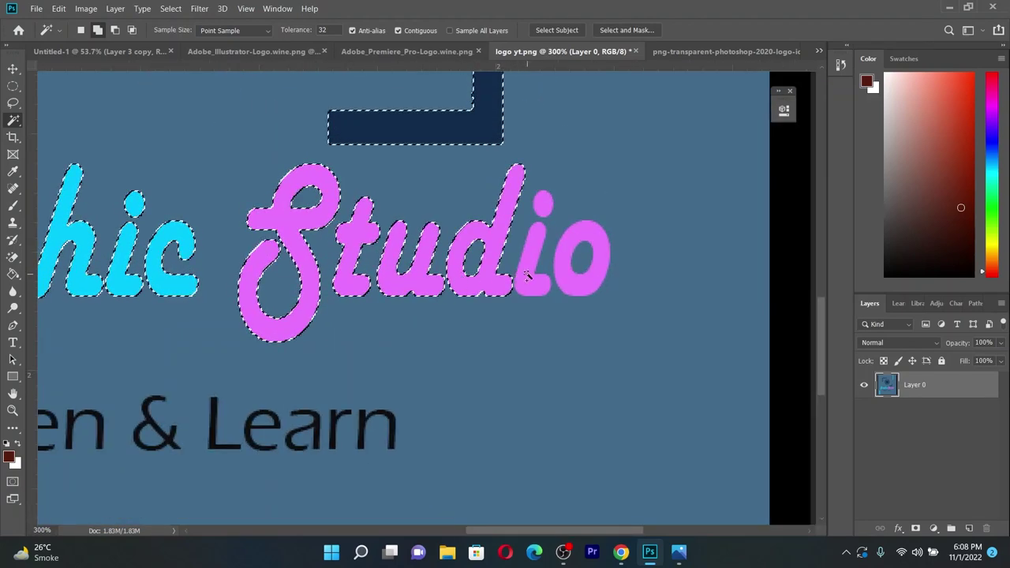
left_click(527, 276, "shift")
left_click(568, 280, "shift")
scroll(331, 360, "down", 4)
scroll(331, 359, "up", 3)
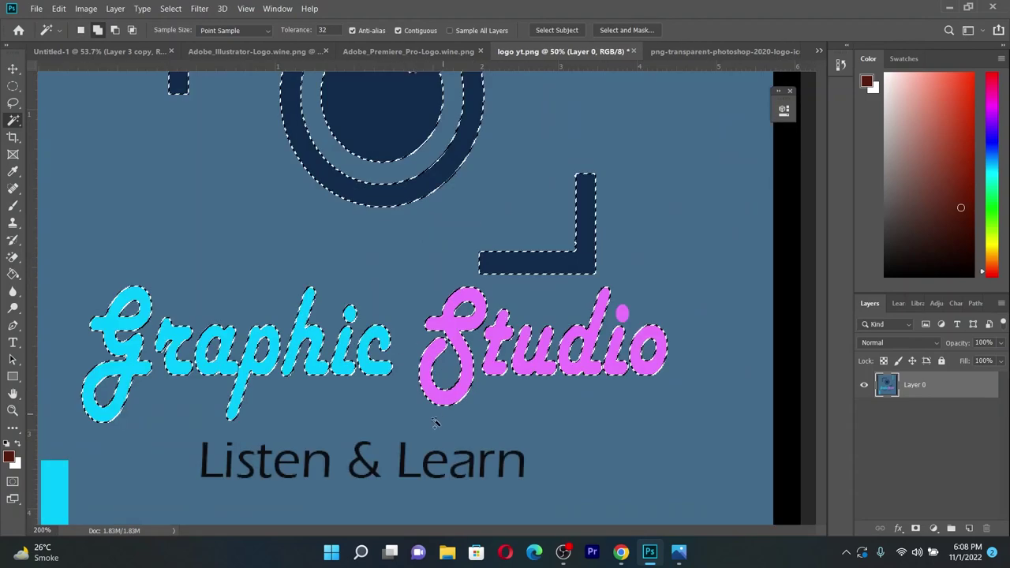
scroll(435, 421, "up", 2)
scroll(431, 354, "down", 1)
scroll(250, 419, "up", 1)
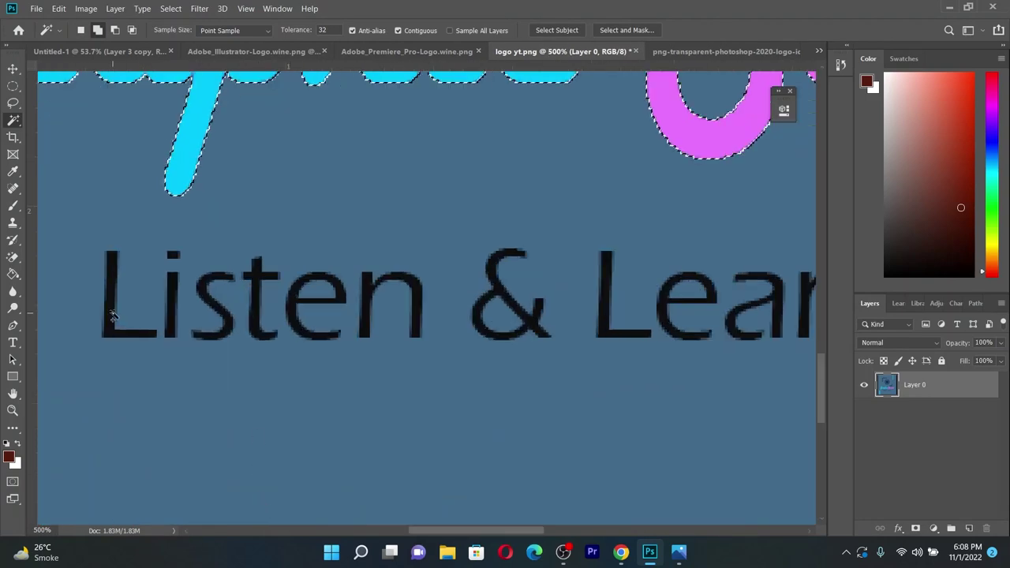
Add the tagline's 'Listen &' letters to the selection
left_click(115, 316, "shift")
left_click(173, 312, "shift")
left_click(170, 260, "shift")
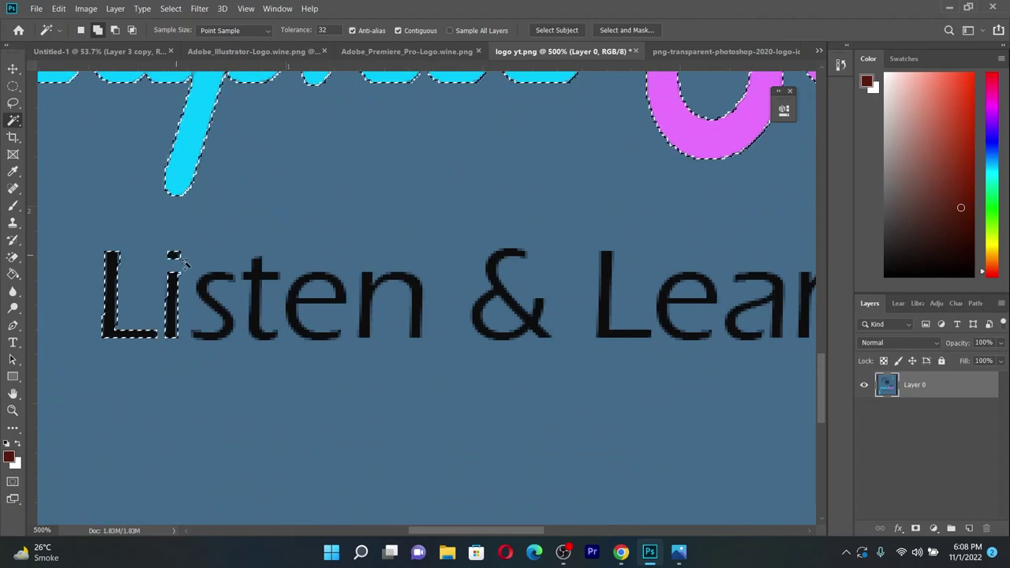
left_click(205, 297, "shift")
left_click(255, 299, "shift")
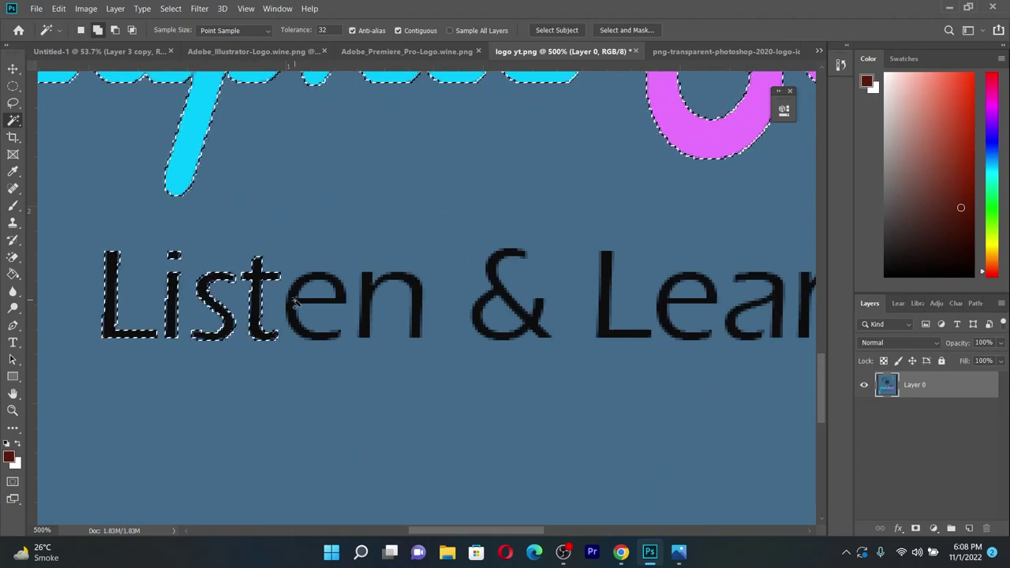
left_click(299, 303, "shift")
left_click(365, 306, "shift")
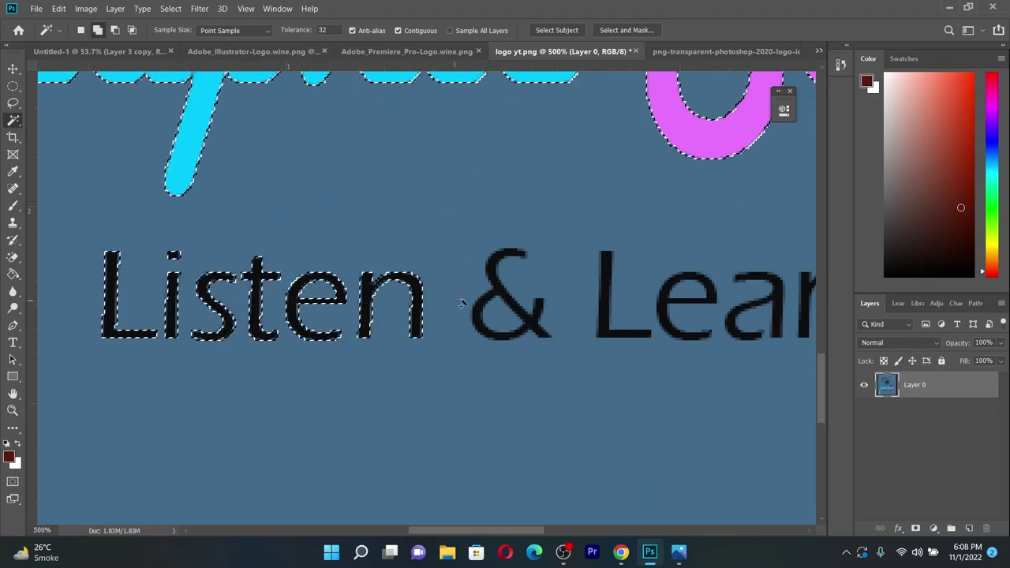
left_click(500, 291, "shift")
scroll(500, 291, "down", 5)
scroll(442, 355, "up", 6)
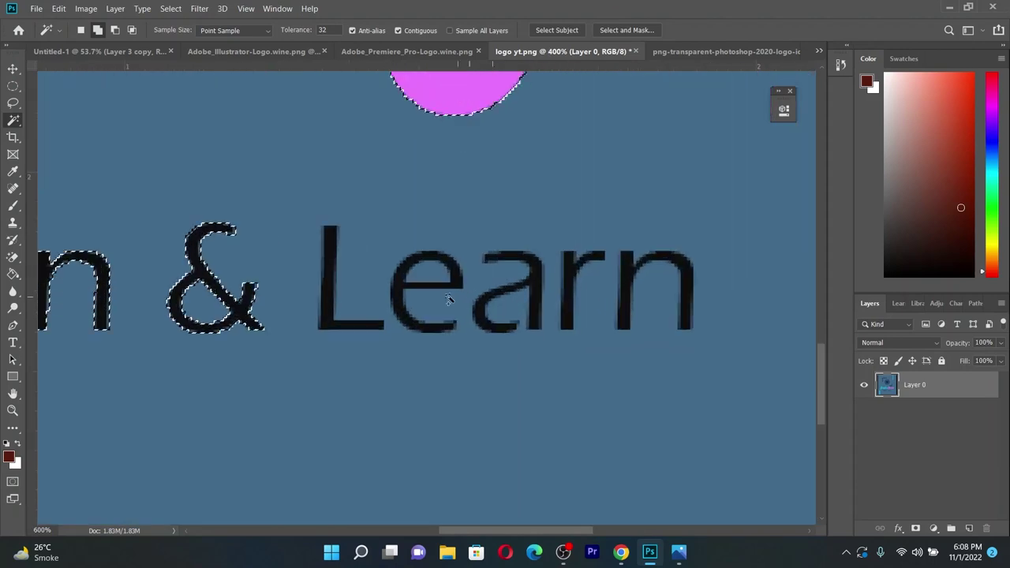
Add the letters of 'Learn' to complete the logo selection
left_click(332, 292, "shift")
left_click(399, 293, "shift")
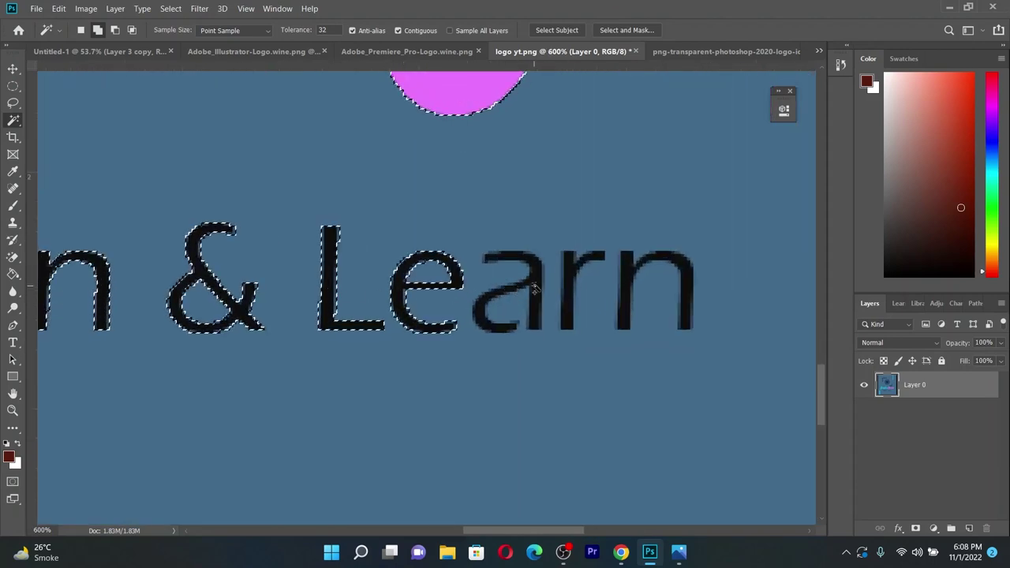
left_click(534, 291, "shift")
left_click(574, 284, "shift")
left_click(628, 282, "shift")
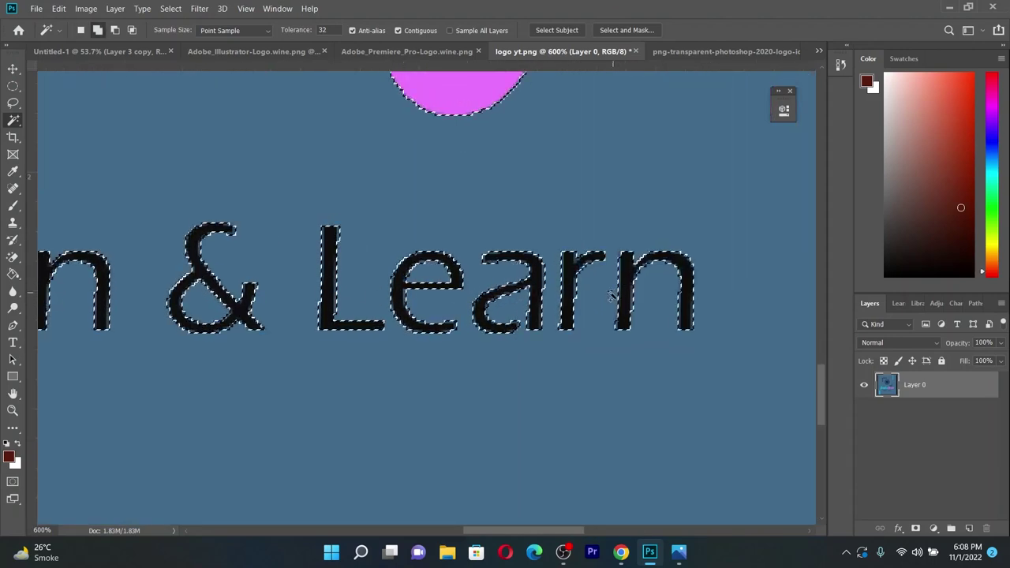
scroll(612, 296, "down", 7)
scroll(612, 295, "down", 1)
scroll(612, 295, "up", 1)
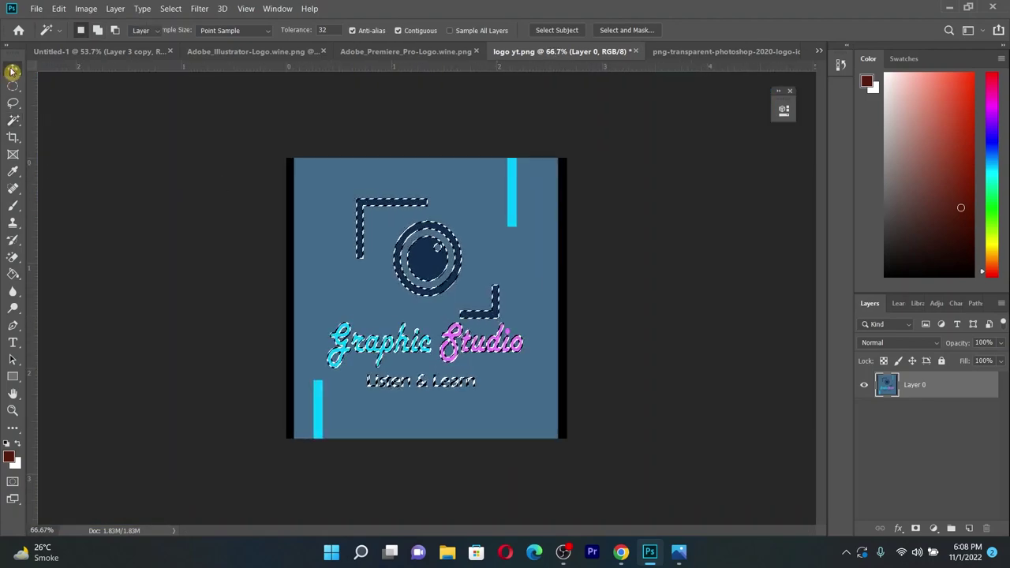
left_click(12, 70)
Drop the logo into Untitled-1 as Layer 5, scaled to 64.10% and centred on the band
left_click_drag(426, 263, 130, 52)
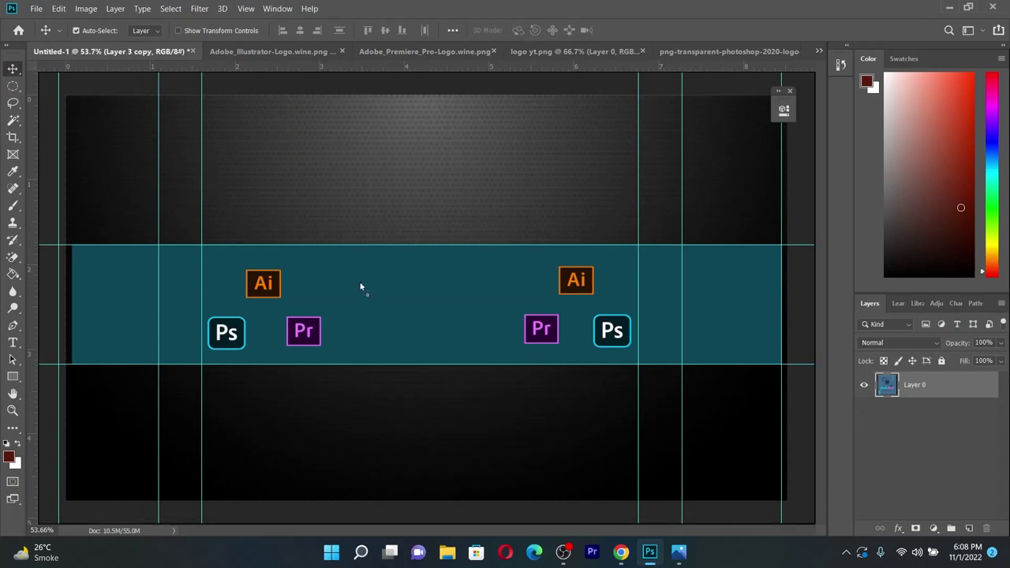
left_click_drag(130, 52, 427, 301)
key("ctrl+t")
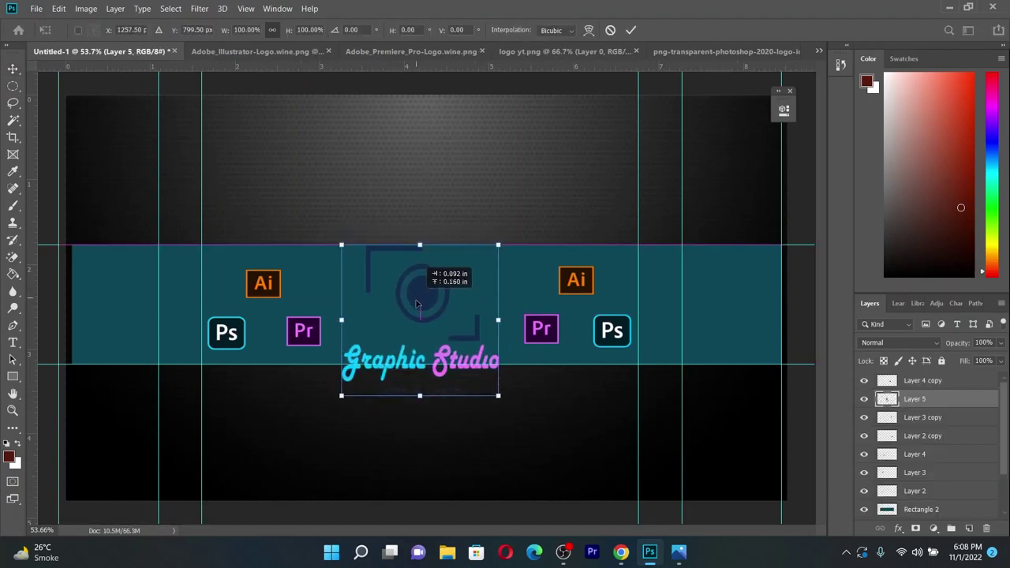
left_click_drag(498, 403, 471, 325)
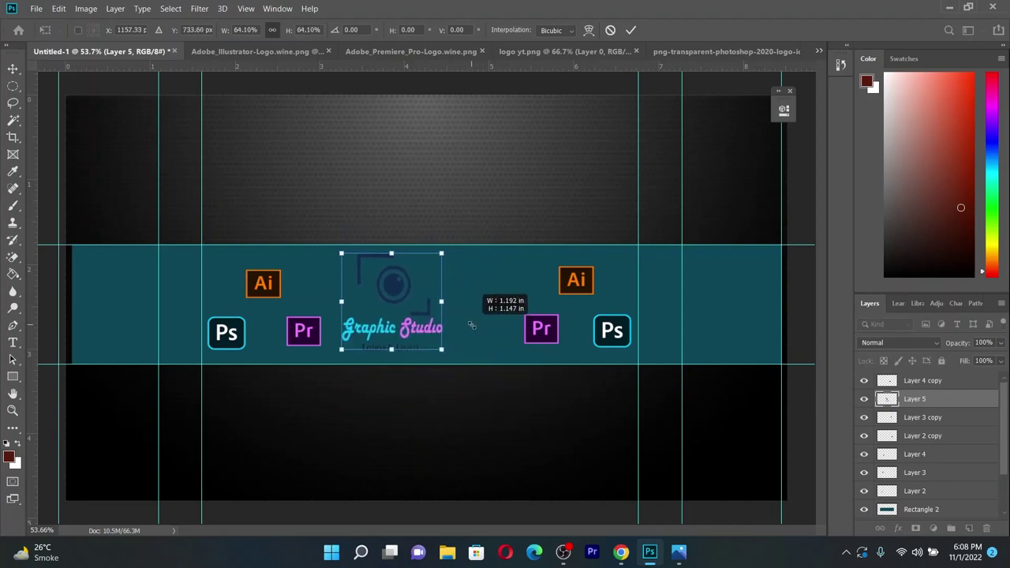
scroll(411, 309, "up", 5)
left_click_drag(397, 290, 441, 293)
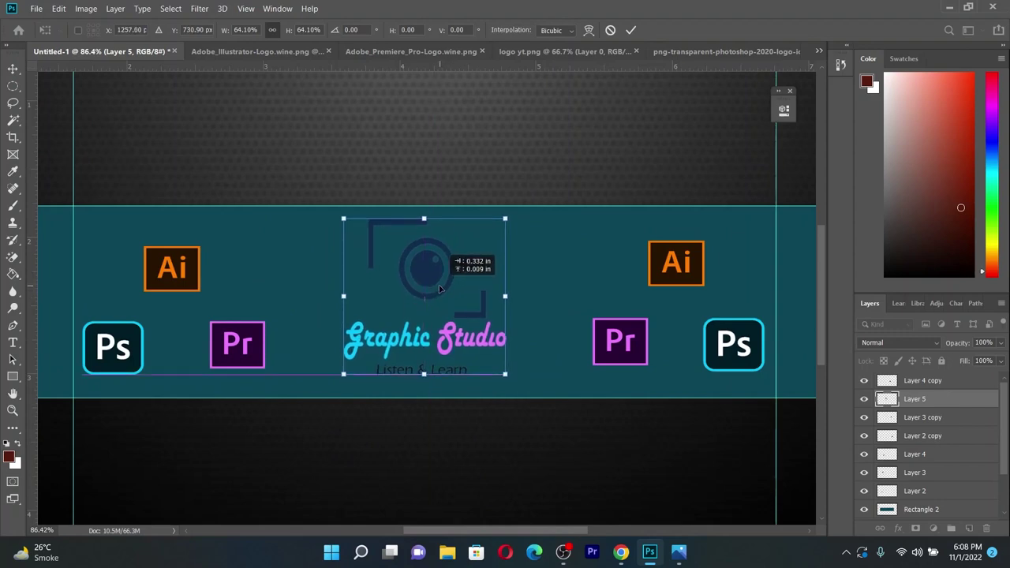
left_click_drag(441, 293, 443, 291)
left_click_drag(435, 289, 439, 289)
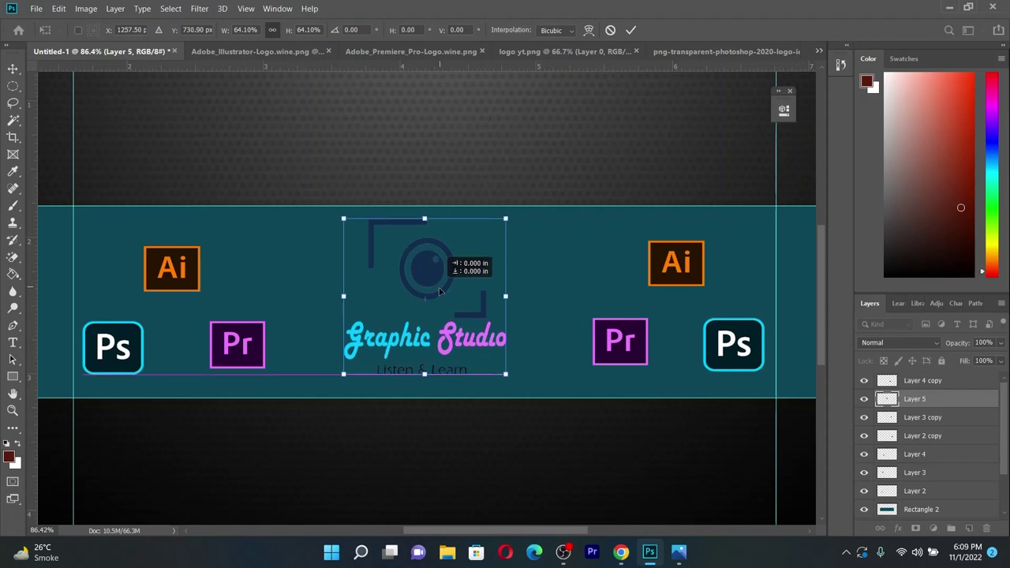
left_click(631, 30)
scroll(471, 229, "down", 3)
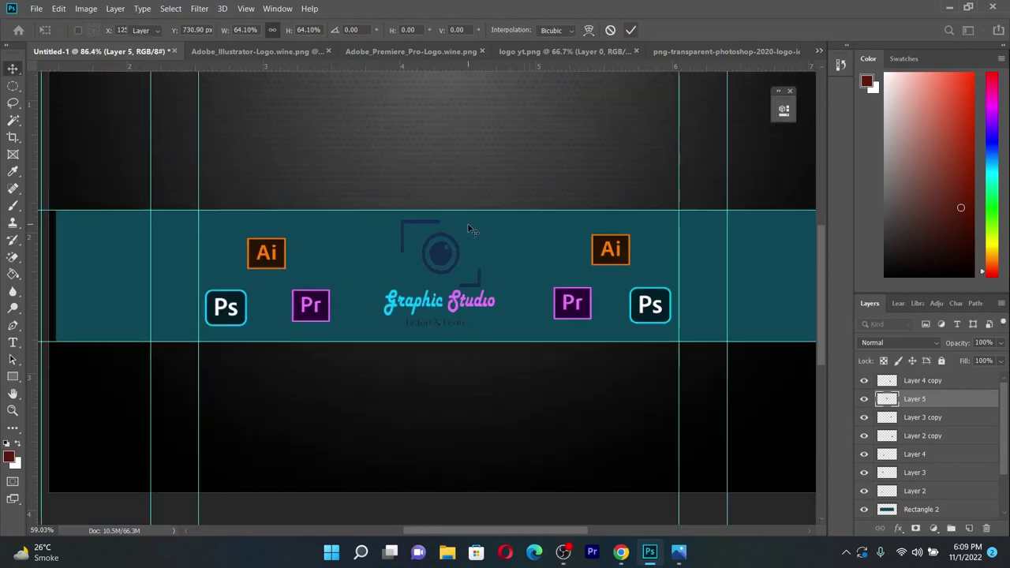
scroll(498, 261, "up", 1)
left_click(514, 276)
scroll(514, 276, "down", 1)
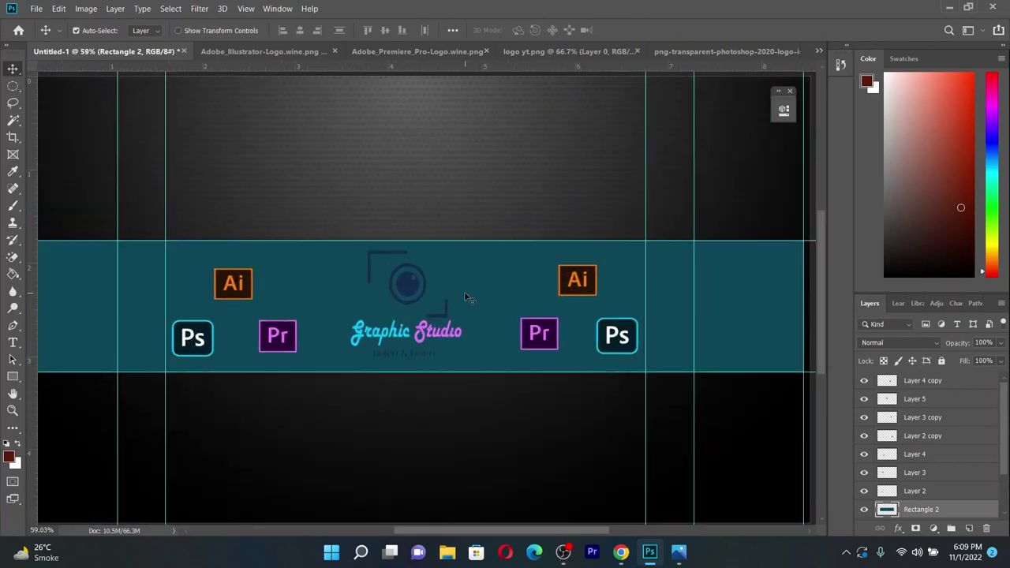
left_click(722, 286)
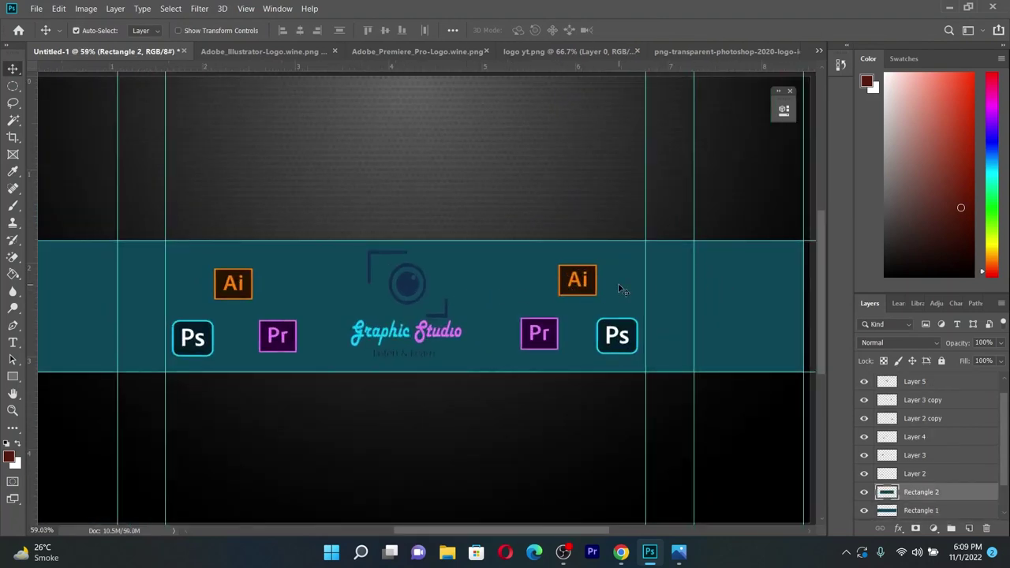
Set the foreground colour to light blue and Paint Bucket fill the Rectangle 2 band
left_click(11, 458)
mouse_move(645, 266)
left_mouse_down()
mouse_move(646, 278)
mouse_move(542, 225)
mouse_move(562, 235)
left_mouse_up()
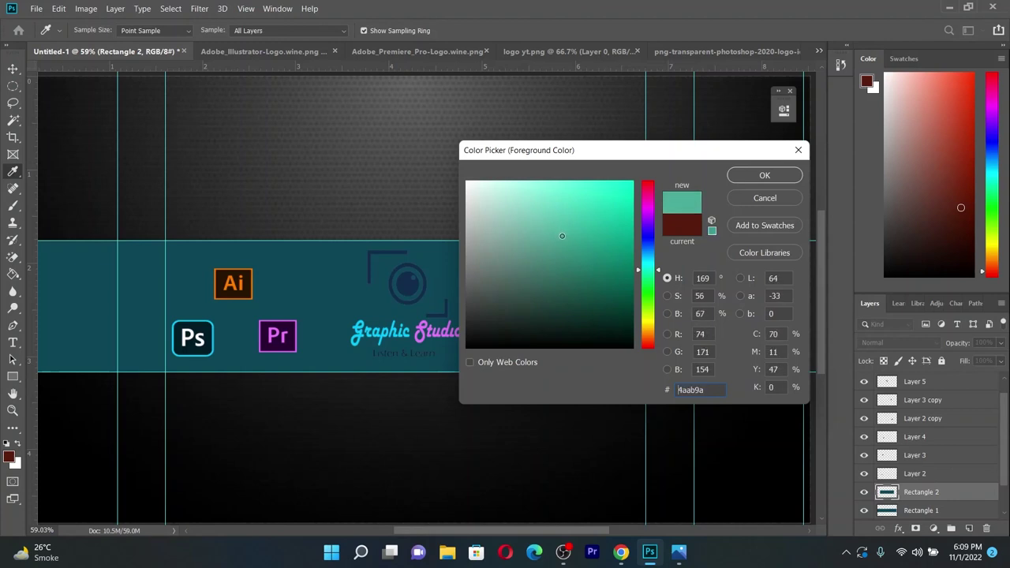
left_click(764, 174)
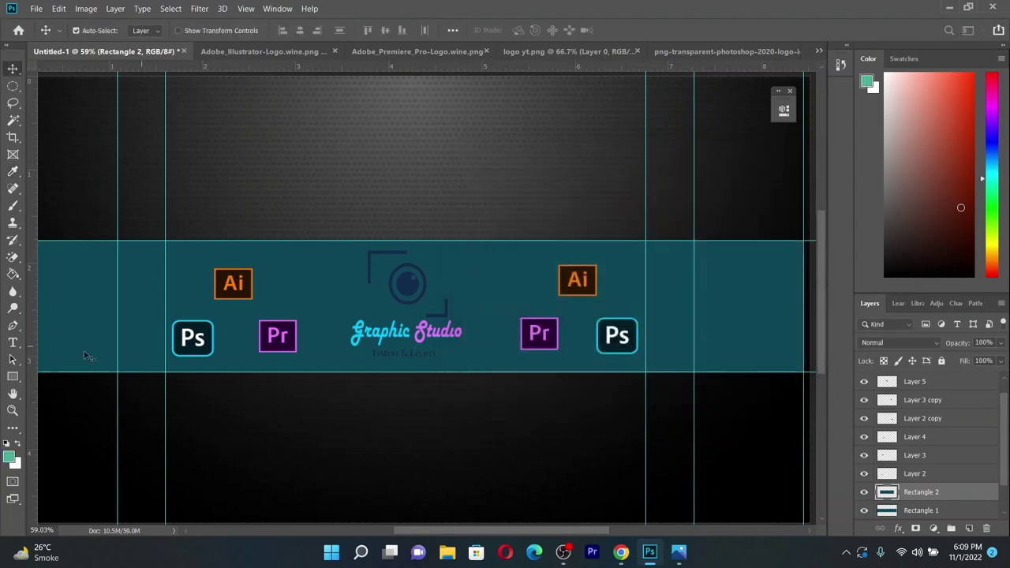
right_click(13, 274)
left_click(85, 289)
left_click(346, 300)
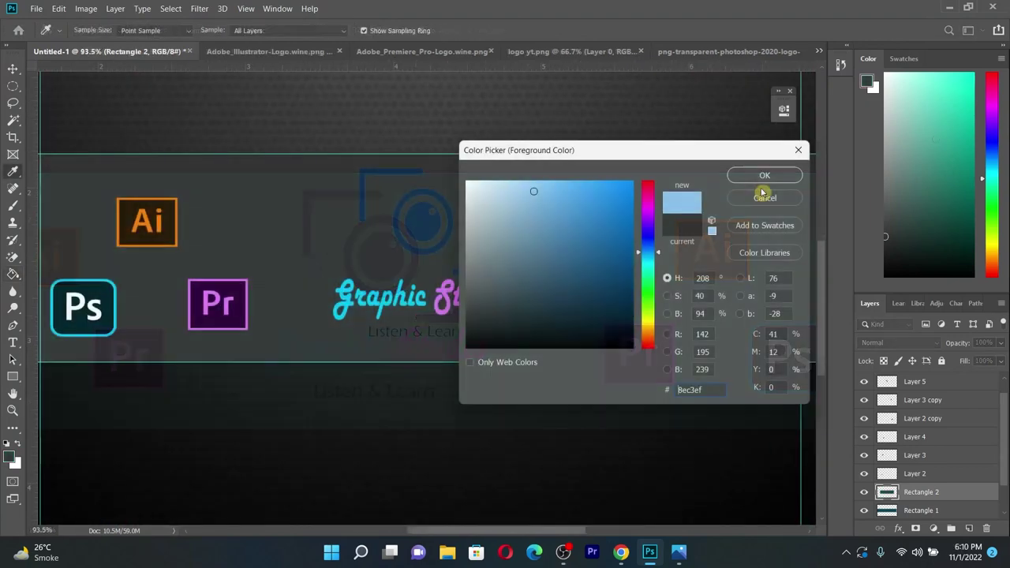
key("Return")
left_click(339, 267)
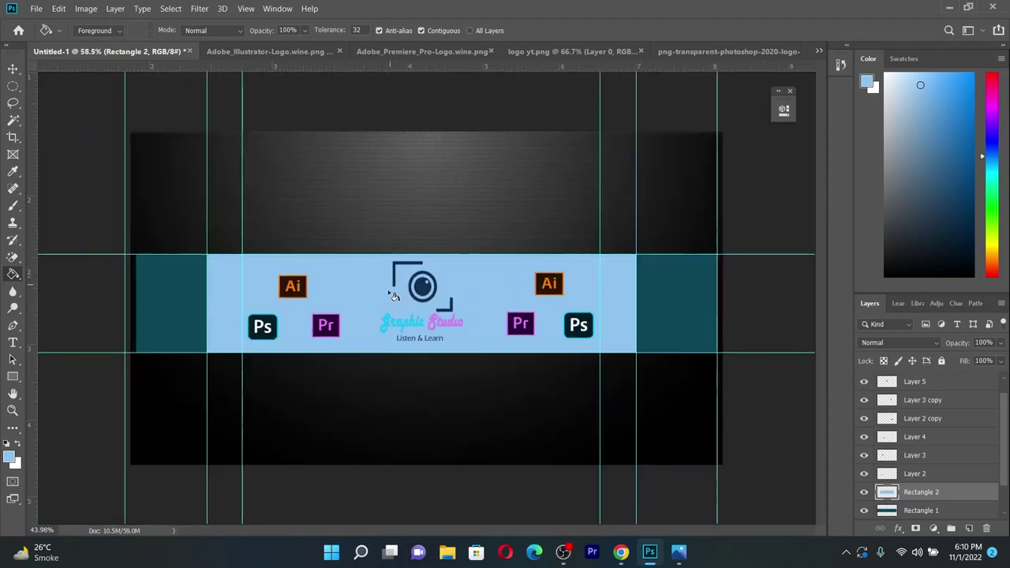
Lower the band layer's opacity to about 53%
scroll(384, 321, "up", 3)
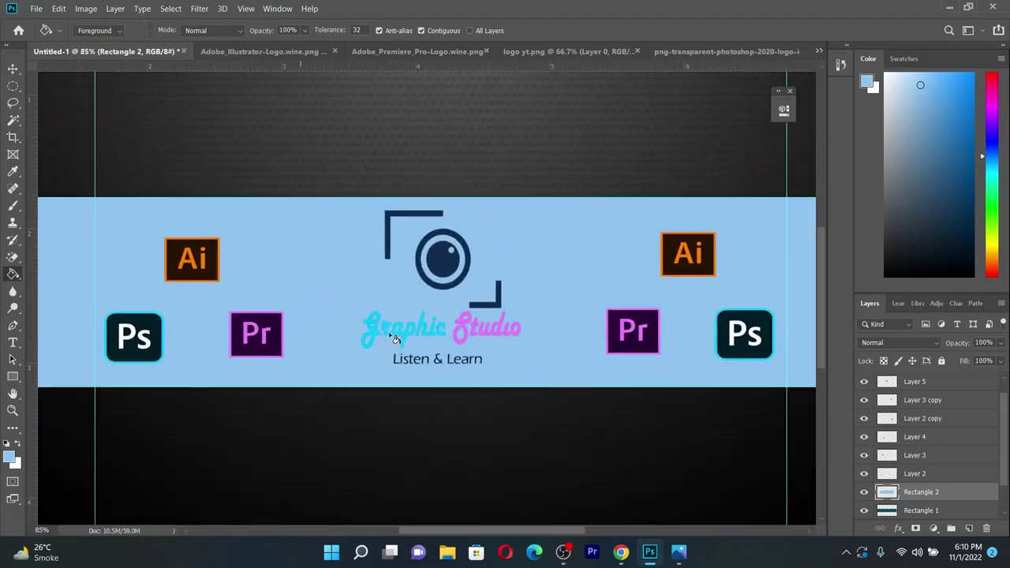
scroll(384, 320, "up", 2)
scroll(384, 321, "down", 3)
left_click(1001, 344)
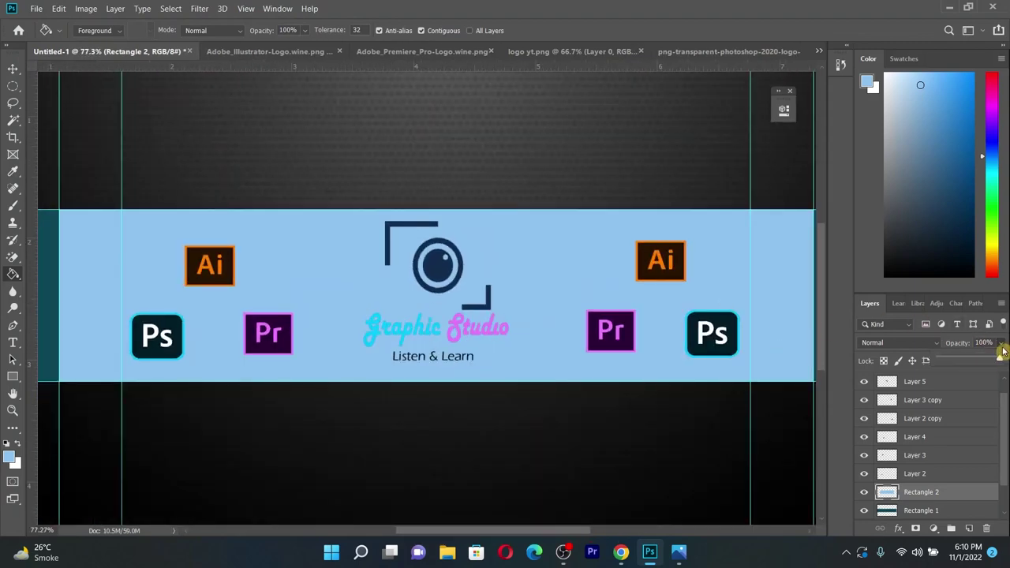
left_click_drag(994, 361, 975, 367)
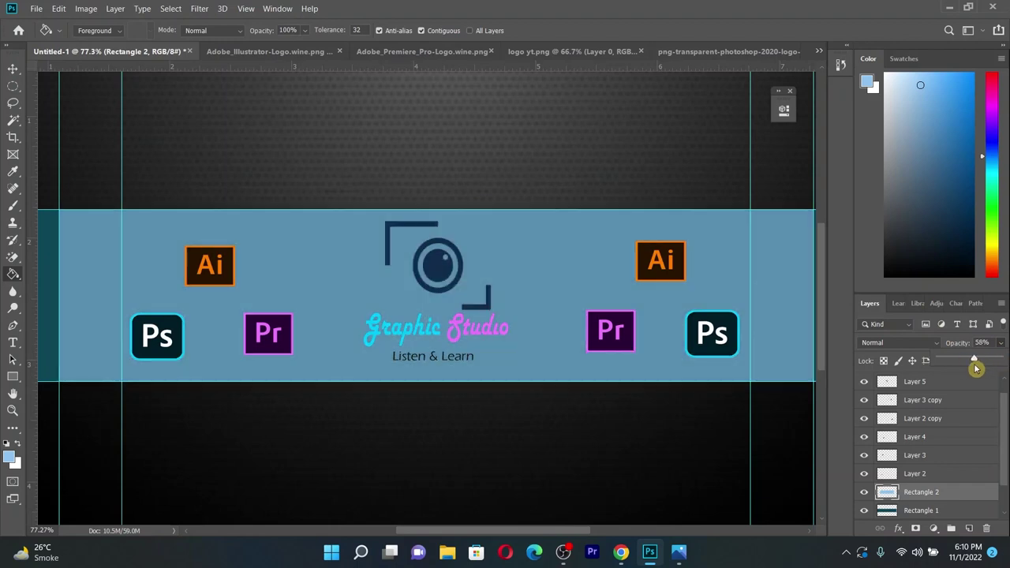
scroll(572, 333, "down", 2)
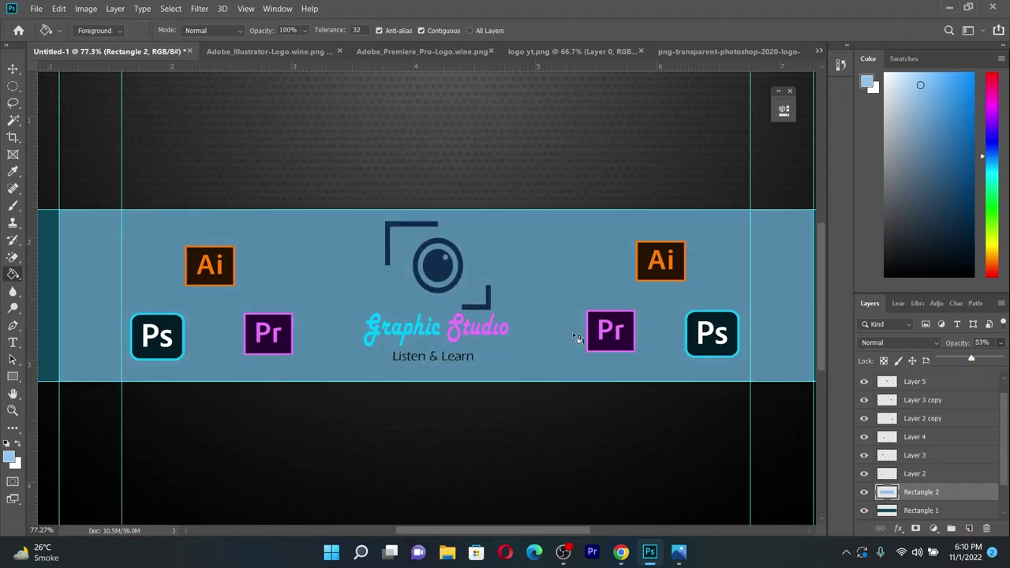
left_click(13, 69)
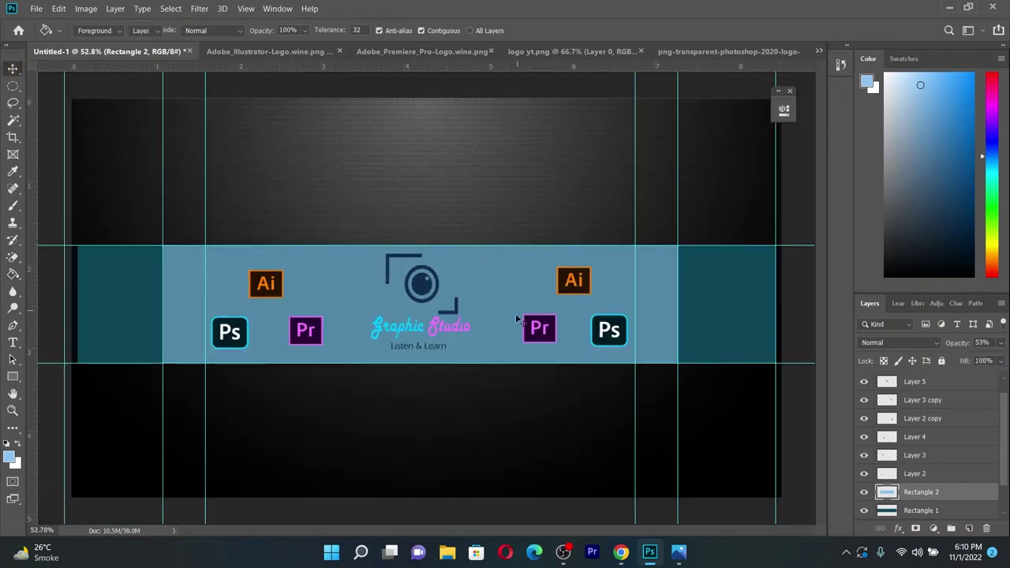
scroll(513, 324, "up", 2)
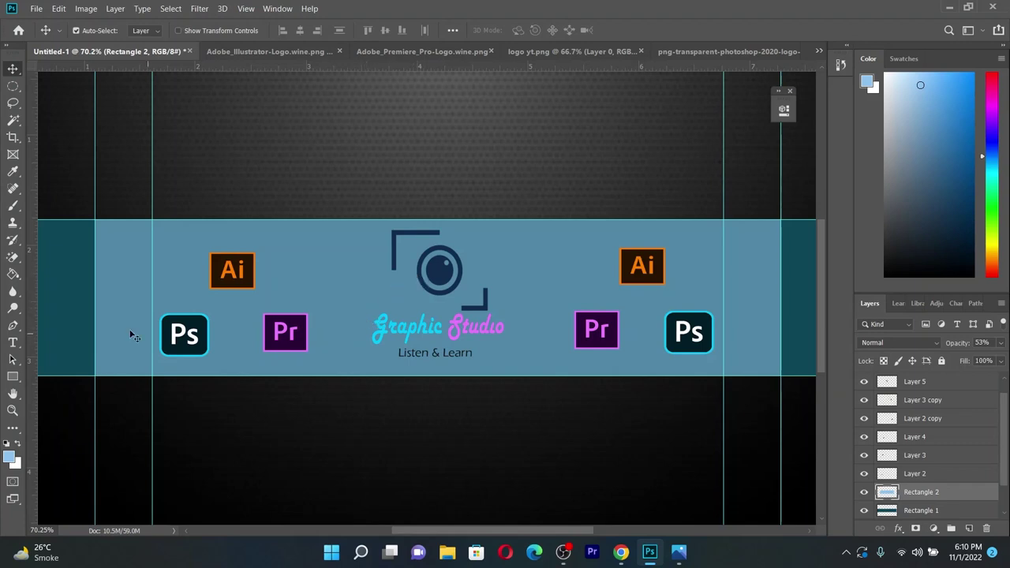
Draw a thin 13 × 99 px rectangle beneath the left Ps logo
left_click(13, 379)
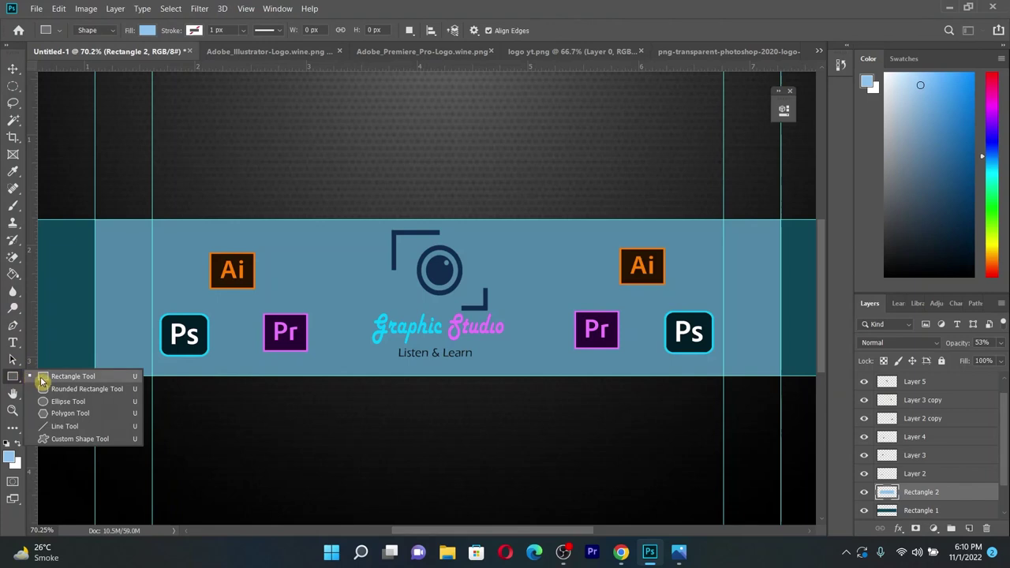
left_click(45, 381)
scroll(174, 355, "up", 2)
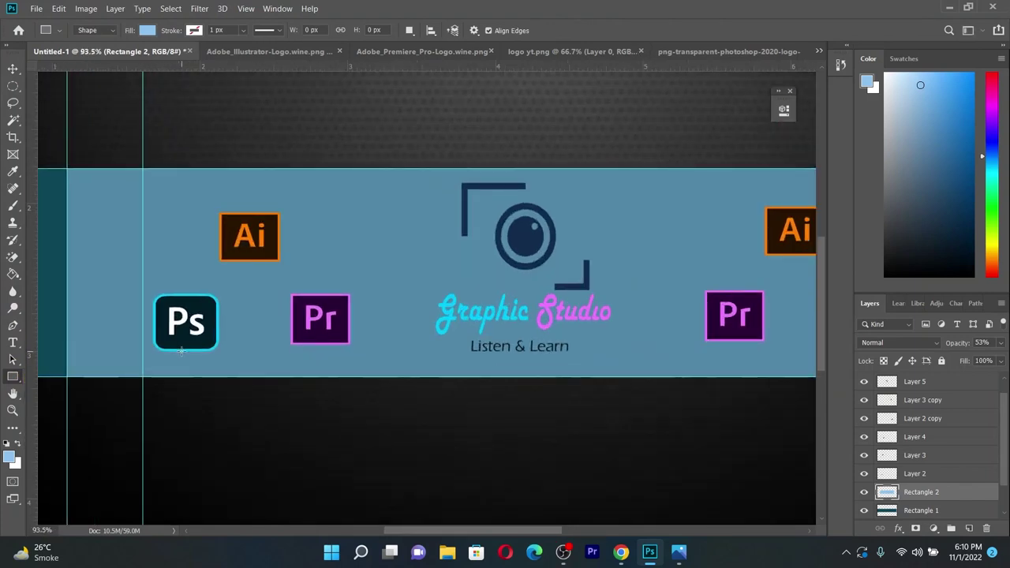
left_click_drag(181, 351, 188, 399)
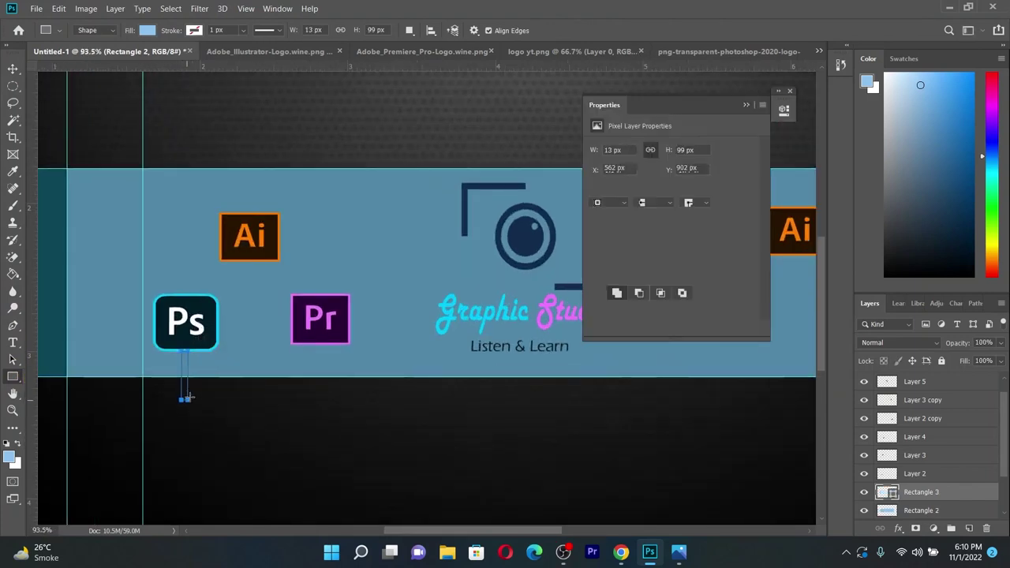
Fill the bar with near-black #090c0f, accepting rasterization of the shape
left_click(11, 457)
left_click(539, 338)
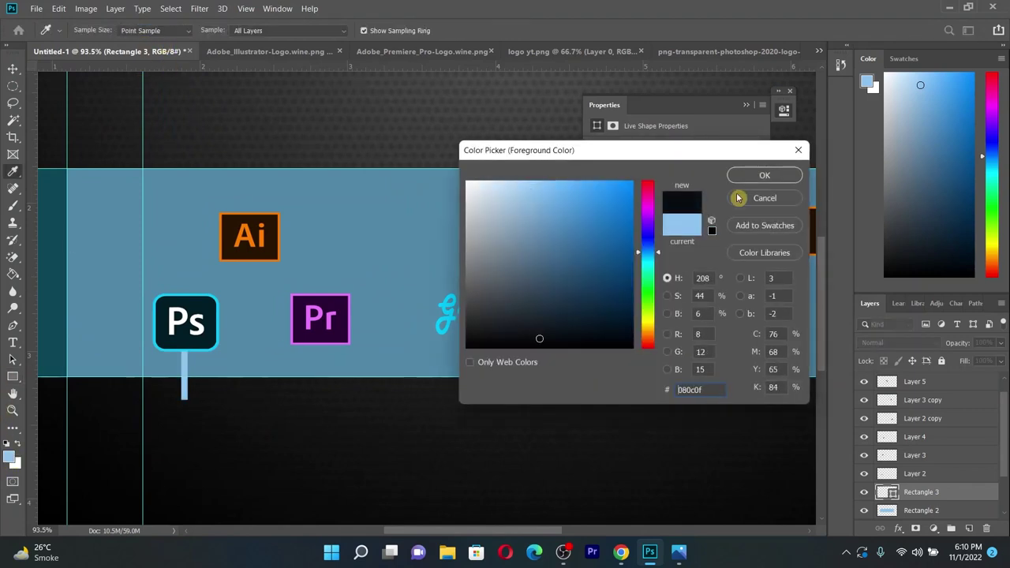
left_click(761, 175)
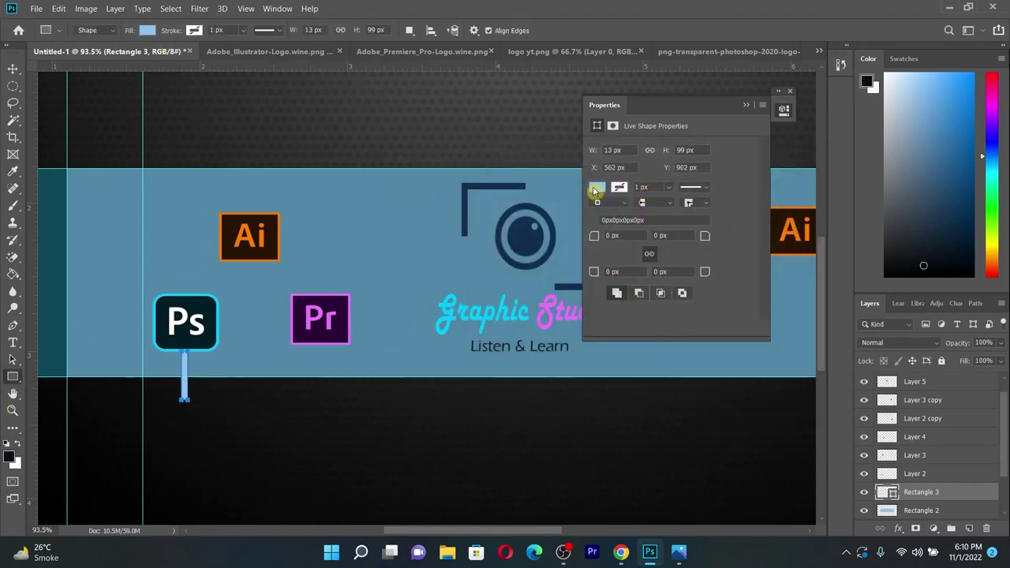
left_click(12, 273)
left_click(49, 288)
scroll(164, 383, "up", 1)
scroll(177, 367, "up", 1)
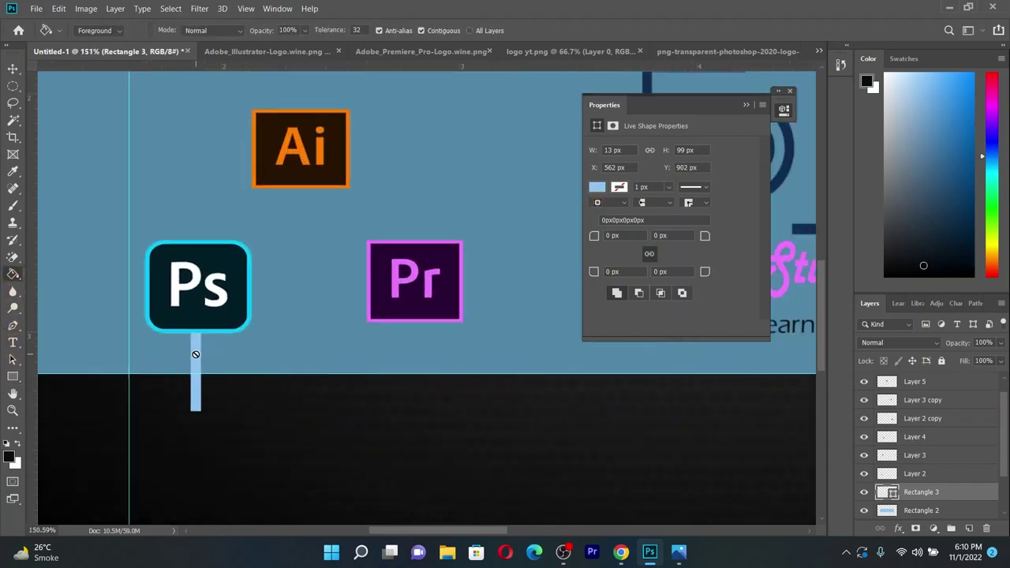
left_click(198, 354)
left_click(464, 221)
left_click(197, 355)
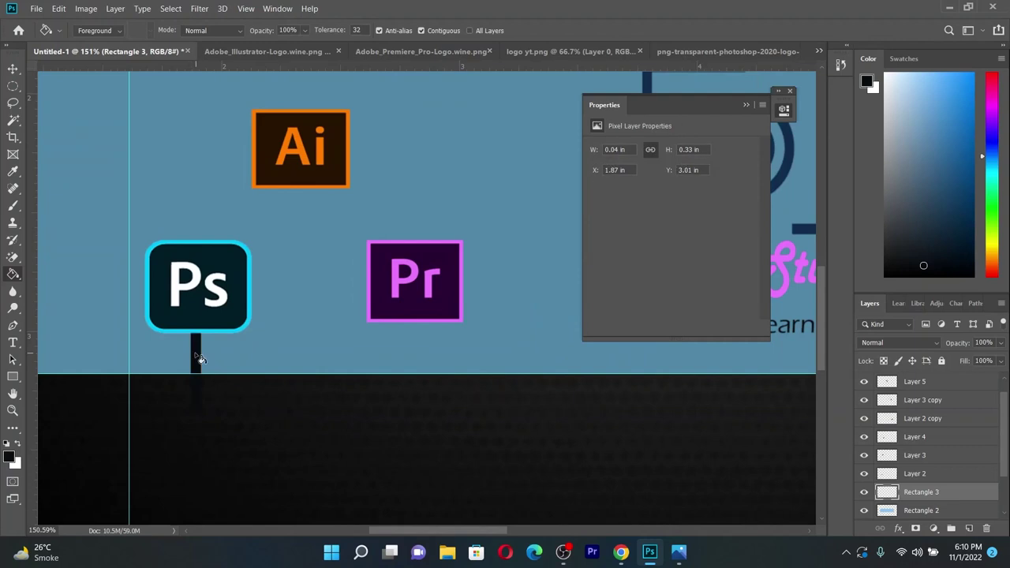
scroll(195, 359, "down", 1)
left_click(14, 69)
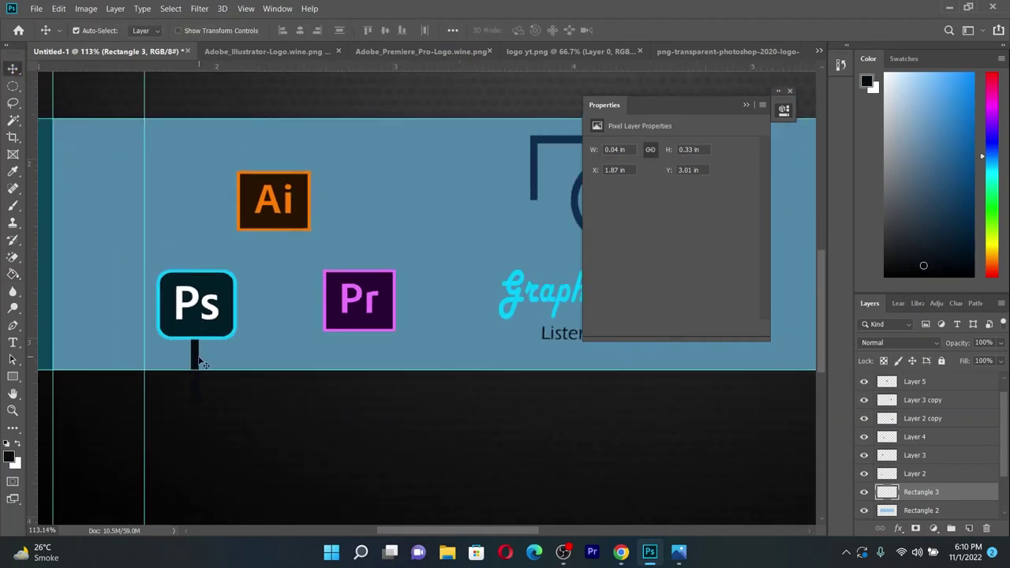
Copy the bar under the left Ai logo and stretch it to the band's bottom edge
left_click_drag(200, 360, 278, 251)
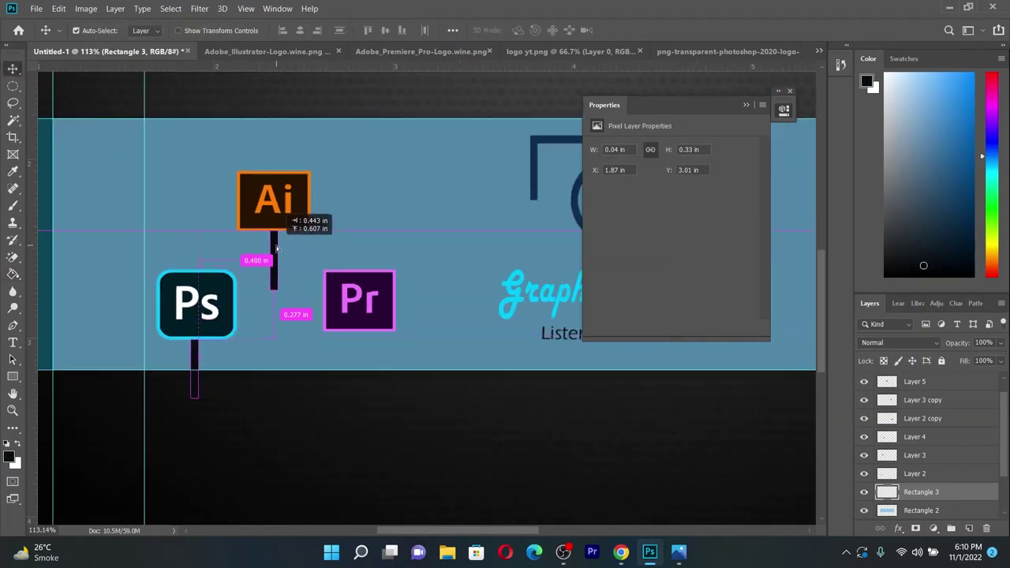
key("ctrl+t")
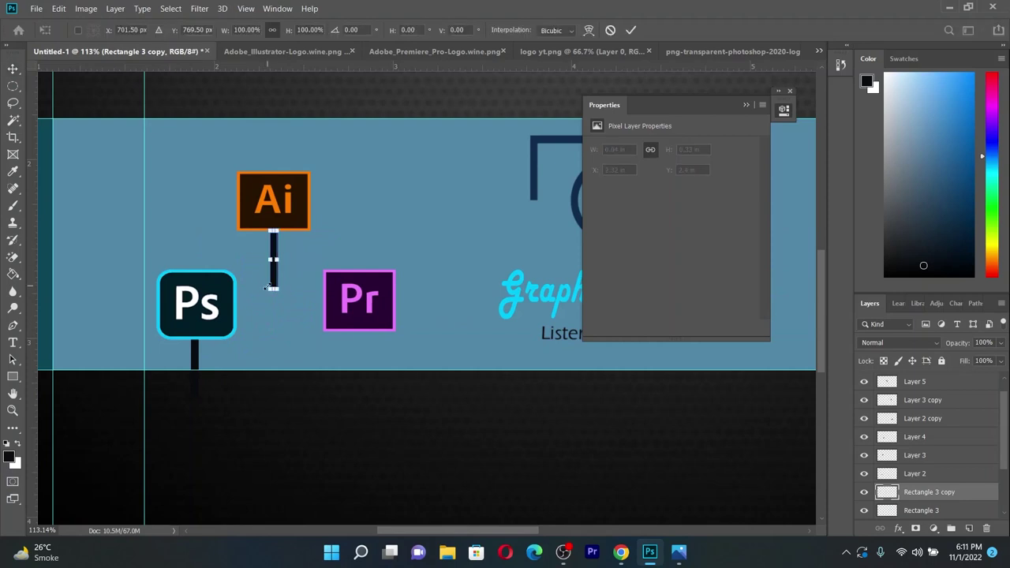
left_click_drag(273, 288, 273, 368)
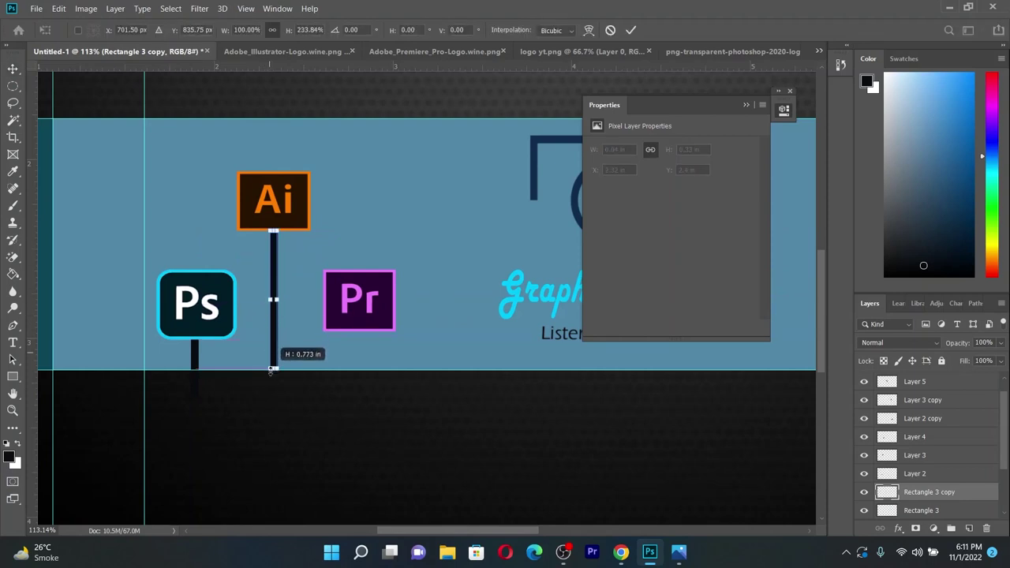
left_click(638, 30)
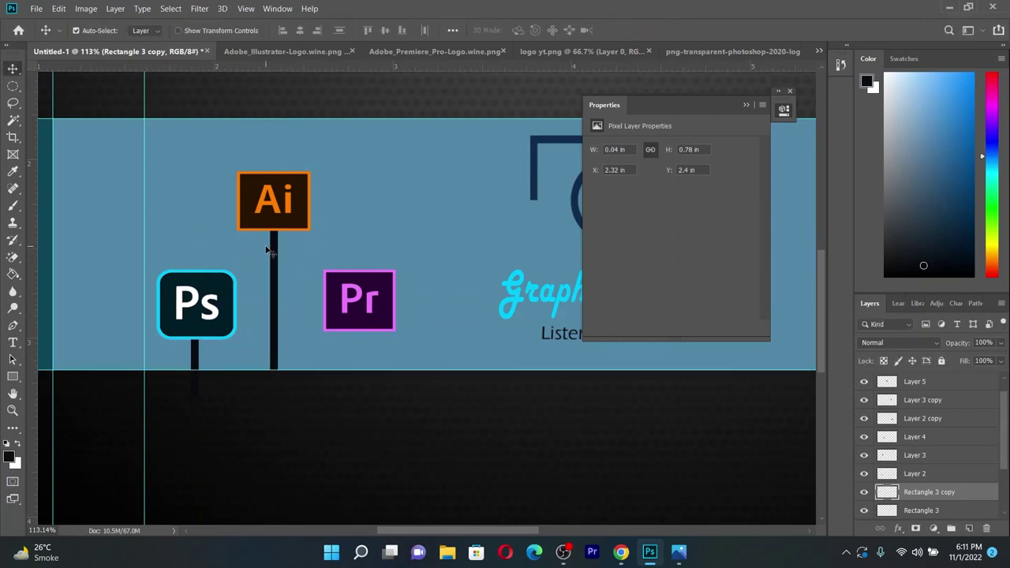
Copy bars beneath the left Pr, right Pr and right Ai logos
left_click_drag(277, 255, 360, 355)
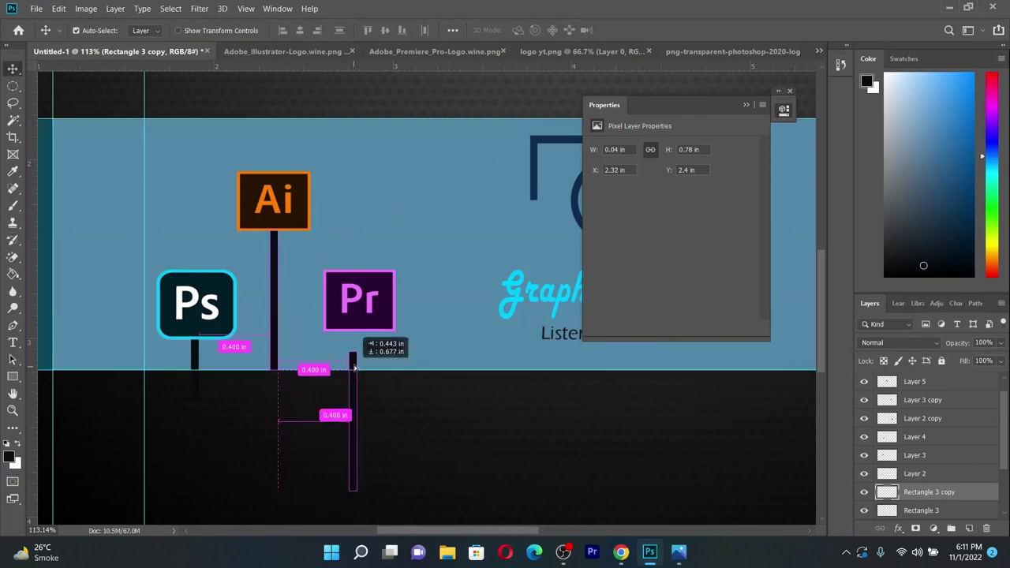
scroll(390, 254, "down", 3)
scroll(390, 255, "up", 1)
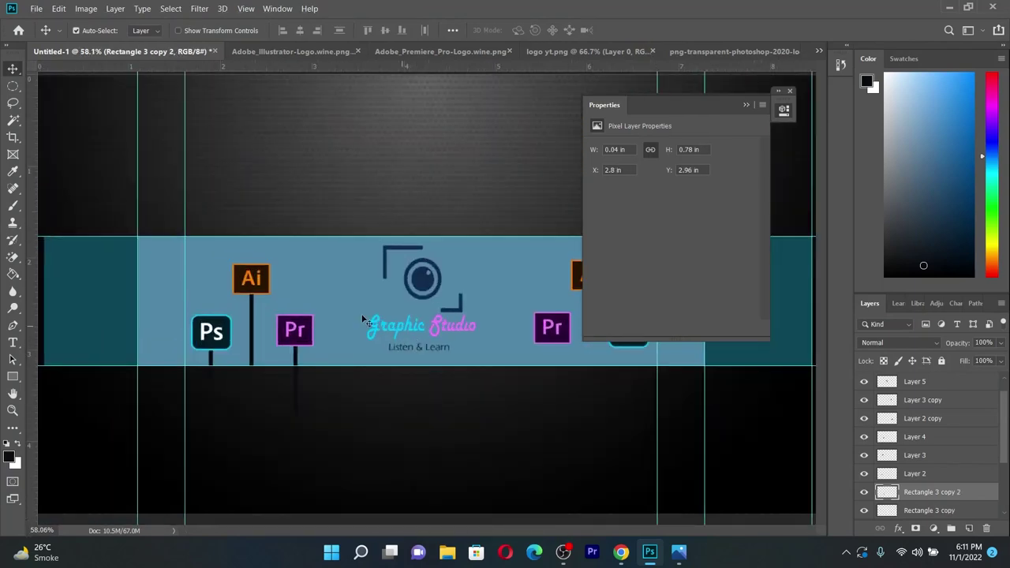
scroll(627, 384, "down", 1)
scroll(302, 255, "up", 1)
scroll(302, 255, "down", 2)
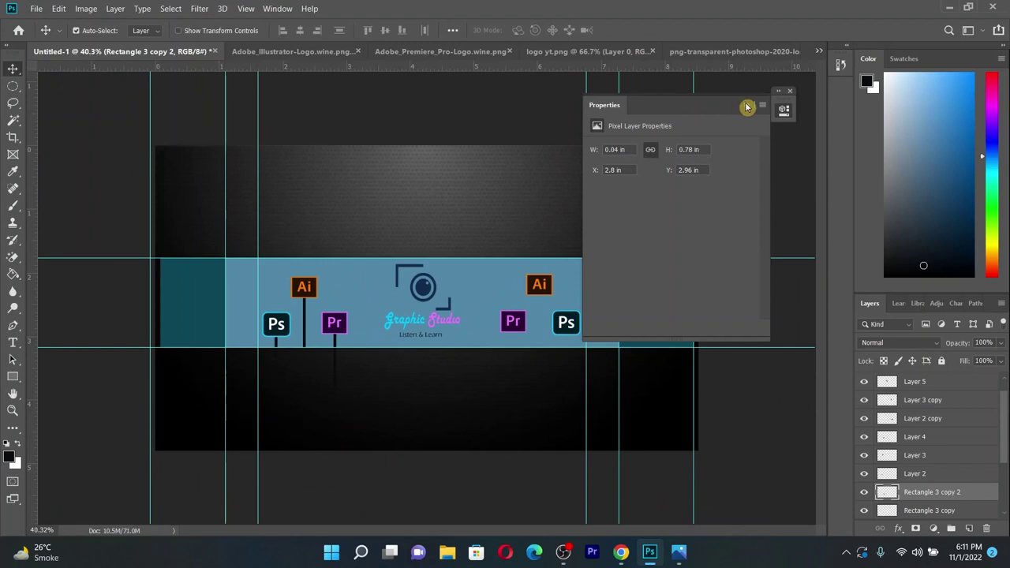
double_click(748, 105)
scroll(458, 362, "up", 1)
scroll(226, 361, "up", 1)
left_click_drag(257, 358, 568, 353)
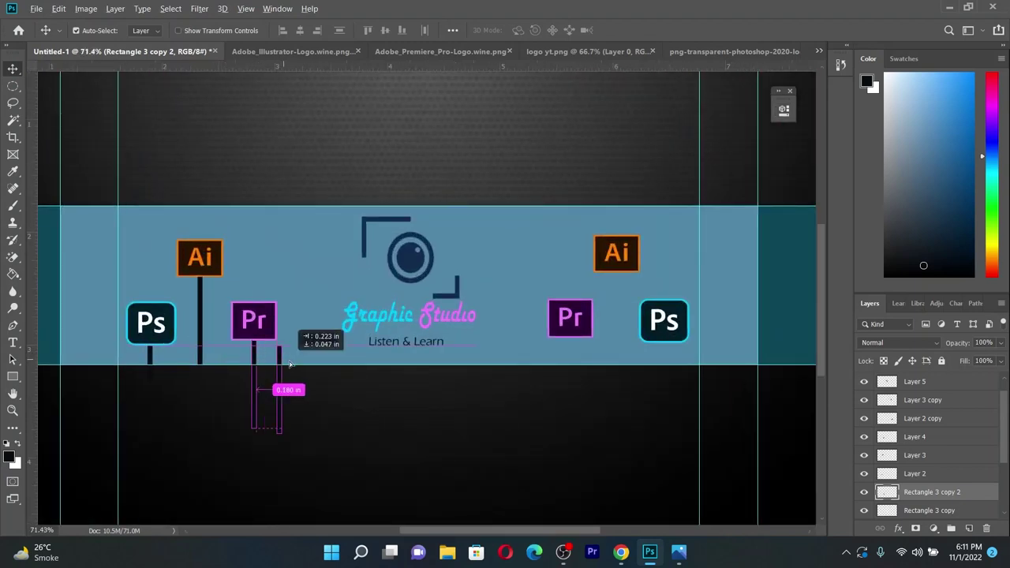
mouse_move(202, 352)
left_mouse_down()
mouse_move(613, 323)
mouse_move(620, 338)
left_mouse_up()
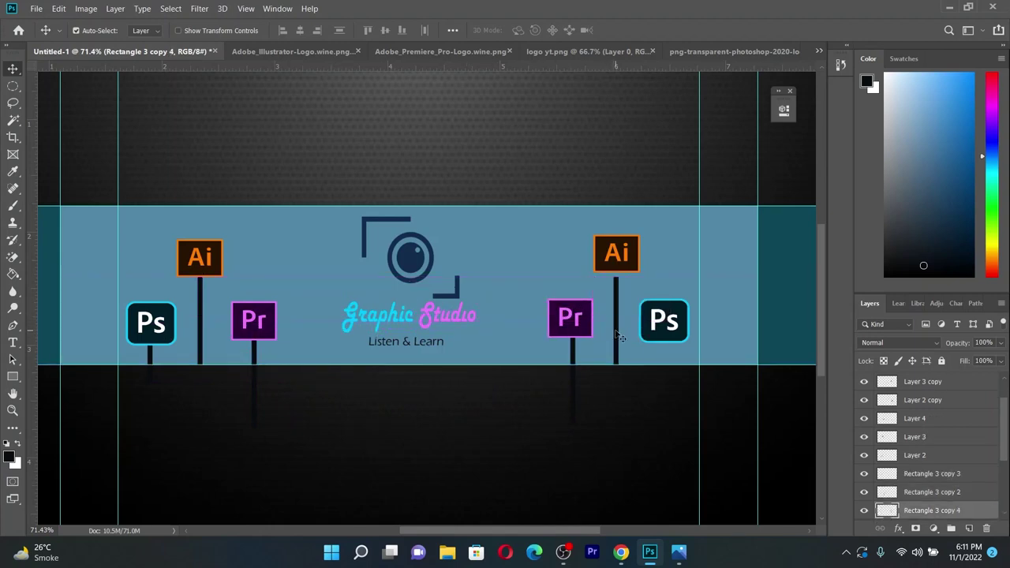
Transform the bar under the right Ai logo to nudge it into place
key("ctrl")
key("ctrl+t")
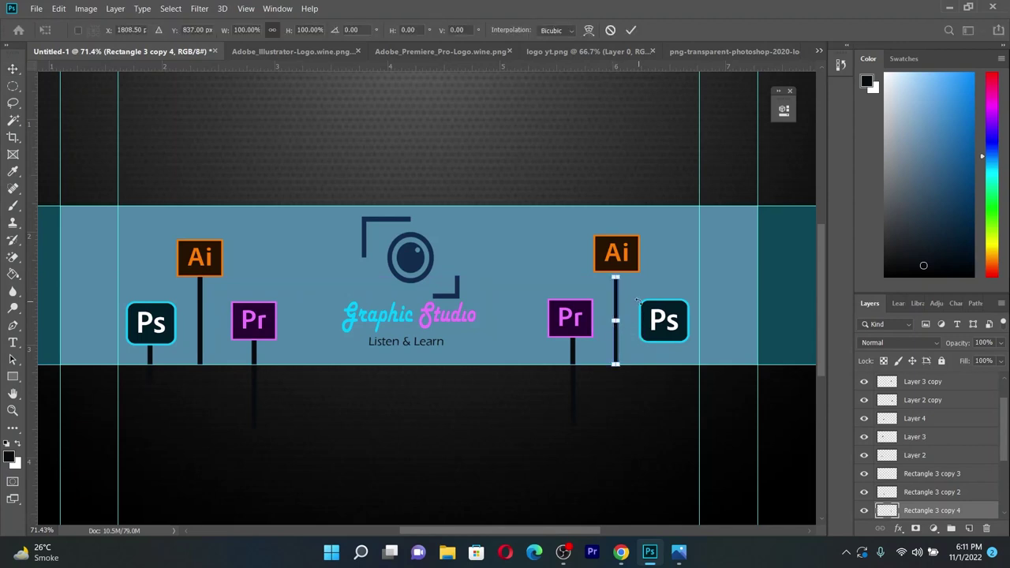
scroll(638, 299, "up", 3)
scroll(557, 243, "up", 3)
left_click_drag(565, 251, 569, 226)
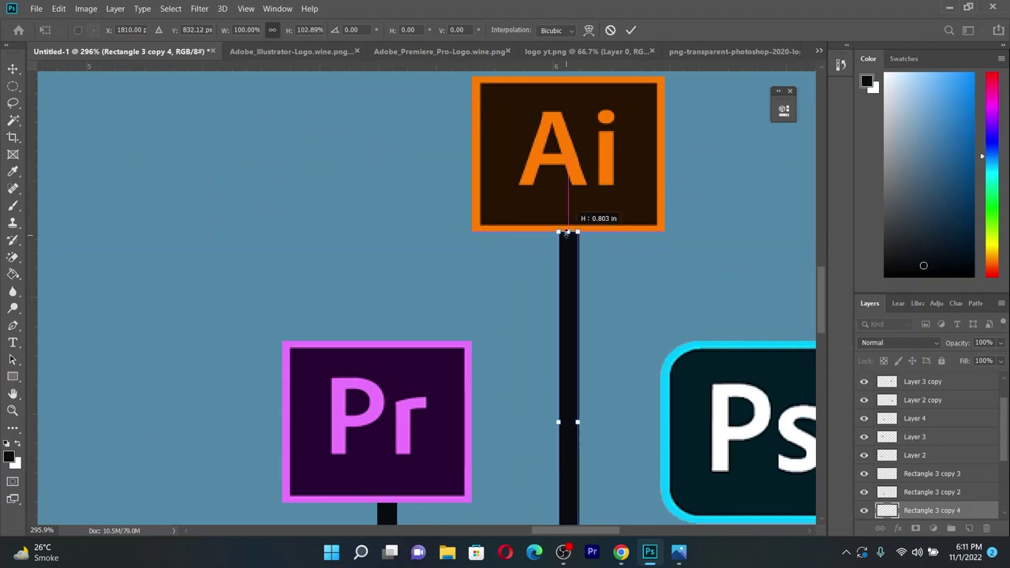
scroll(530, 273, "down", 3)
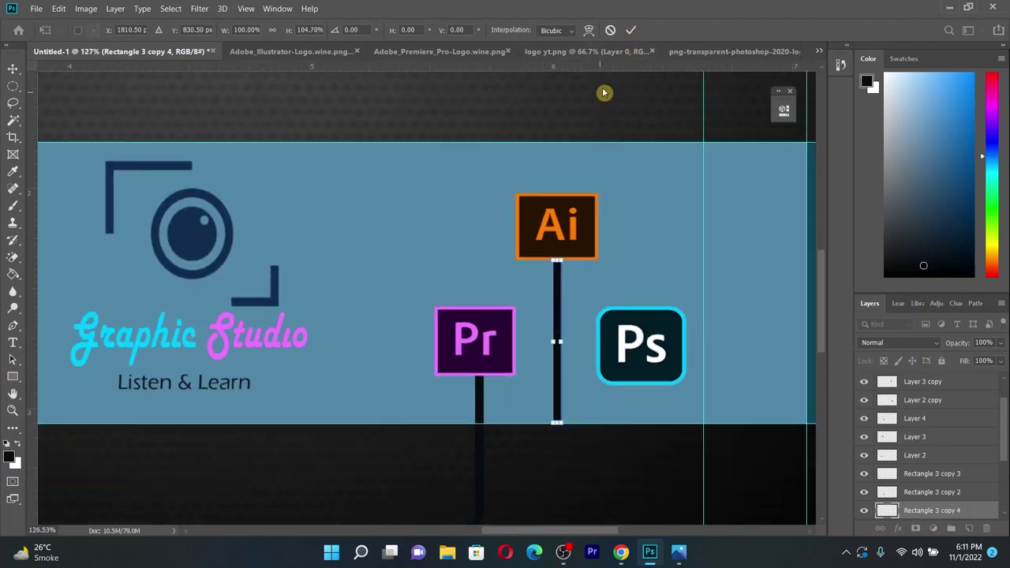
left_click(631, 30)
Reposition the right Ai pole and stretch its top up to meet the logo
scroll(555, 382, "up", 2)
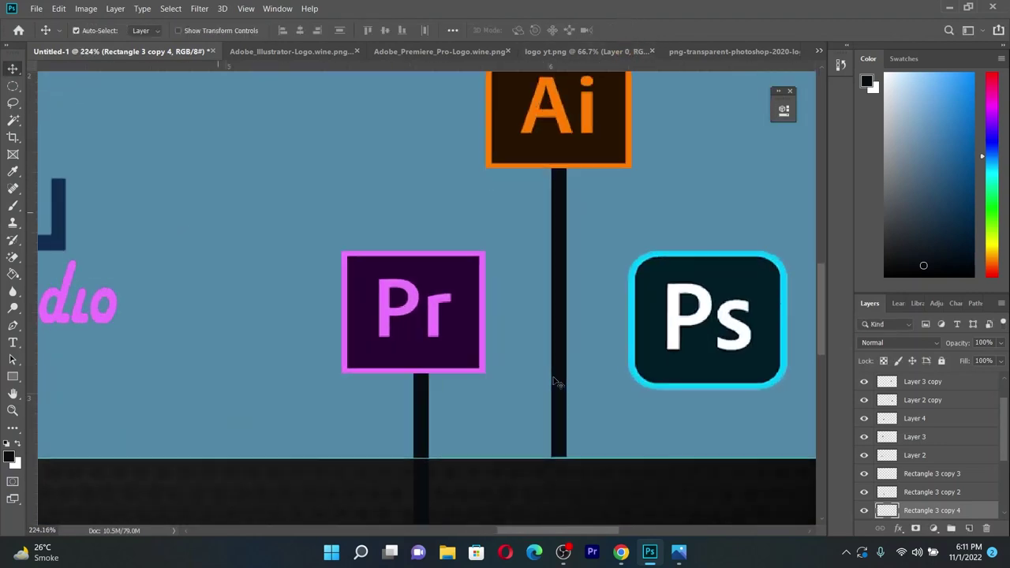
scroll(555, 382, "down", 3)
scroll(555, 382, "down", 1)
scroll(555, 382, "up", 3)
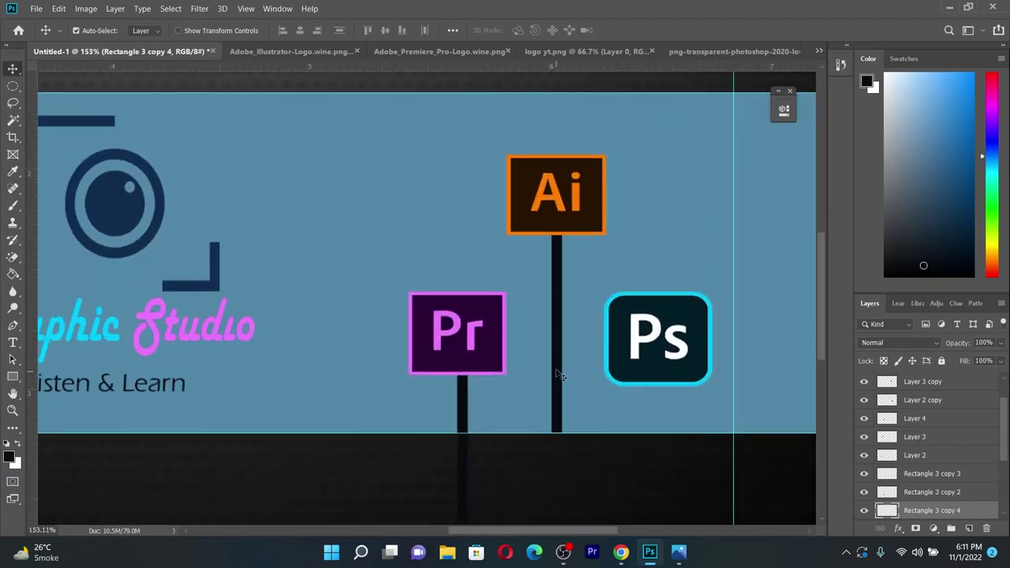
left_click_drag(557, 371, 556, 373)
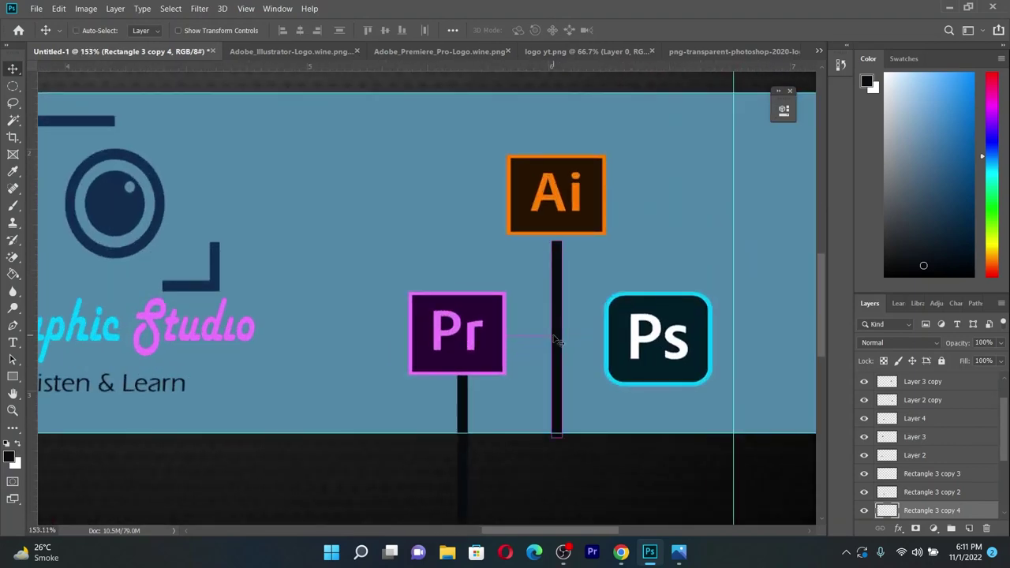
key("ctrl+t")
scroll(556, 243, "up", 3)
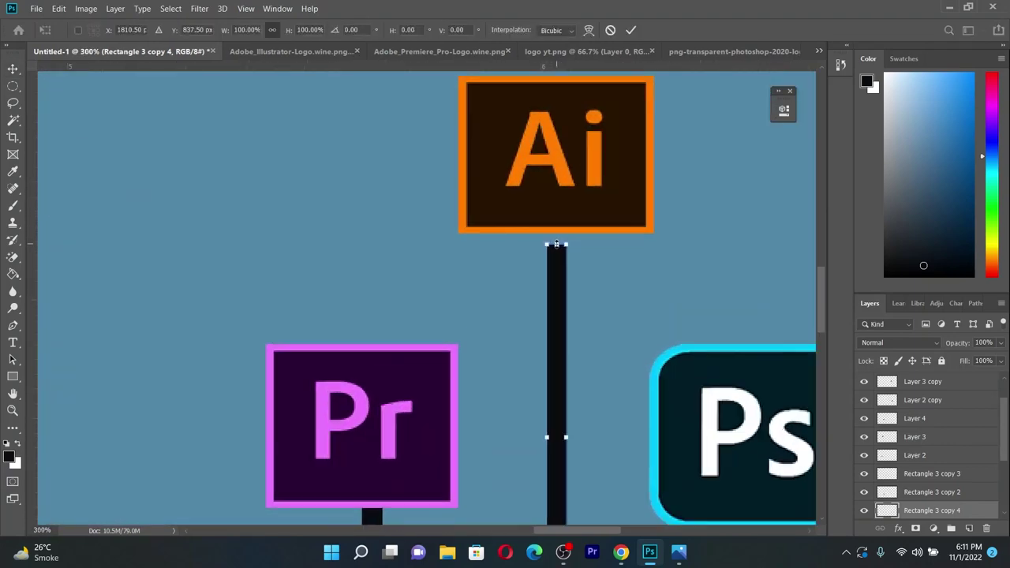
left_click_drag(556, 230, 557, 232)
left_click(630, 30)
Duplicate the left Ps stick (Rectangle 3 copy 2) beneath the right Ps logo
scroll(508, 266, "down", 3)
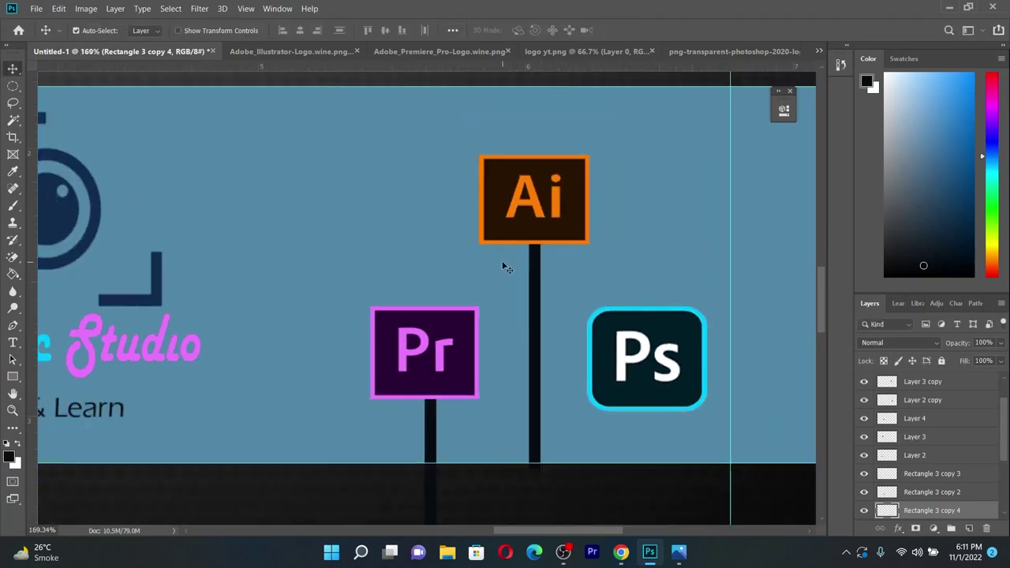
scroll(481, 274, "down", 3)
scroll(204, 309, "left", 3)
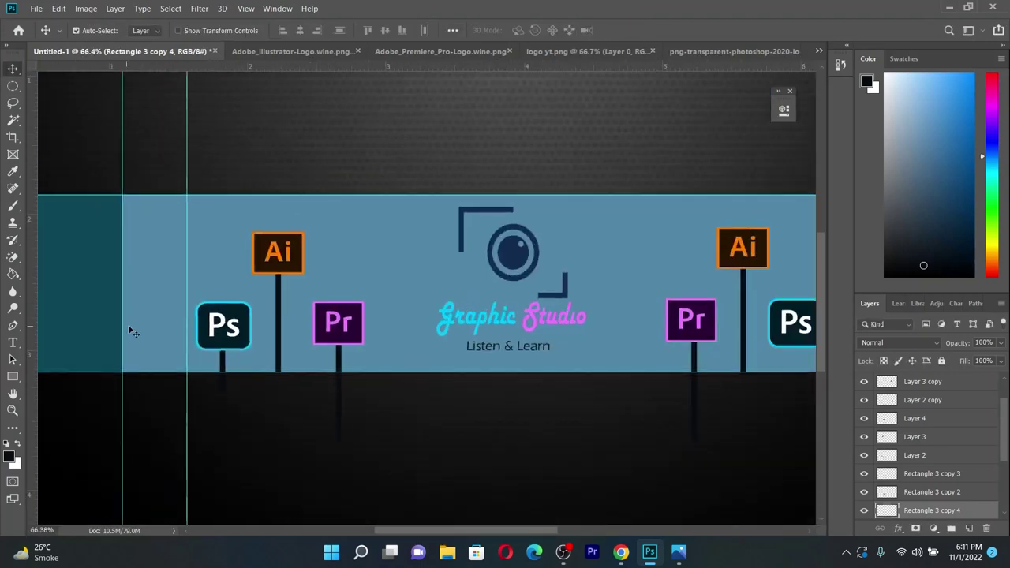
scroll(596, 390, "down", 1)
scroll(395, 375, "up", 1)
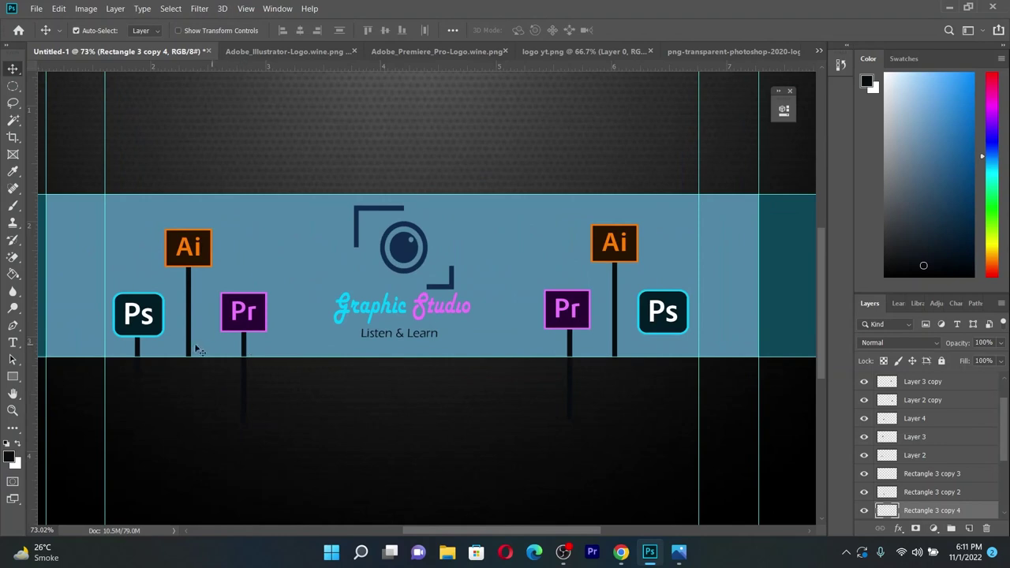
left_click(244, 348)
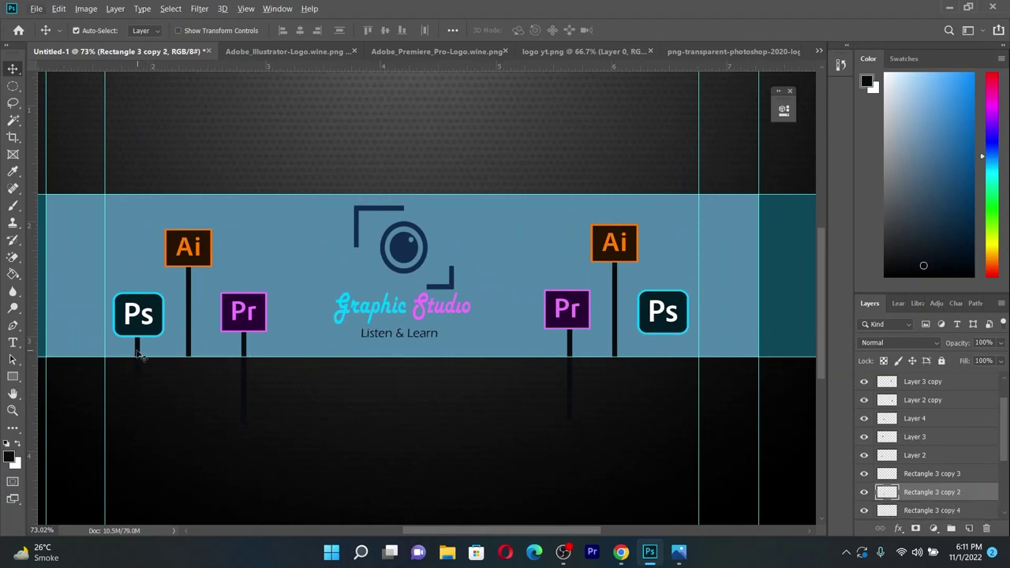
left_click_drag(138, 355, 664, 349)
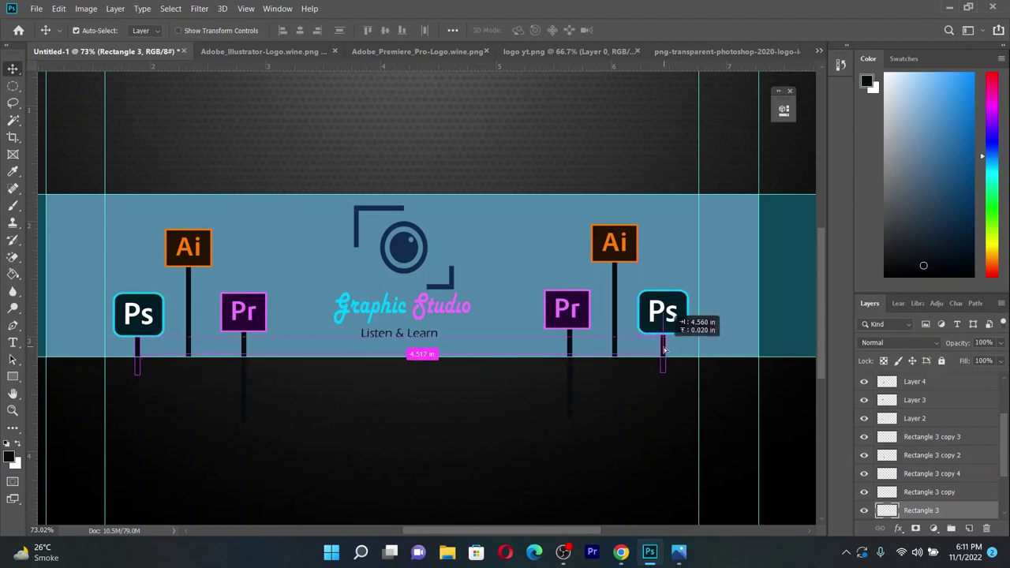
scroll(463, 367, "down", 2)
scroll(463, 368, "up", 1)
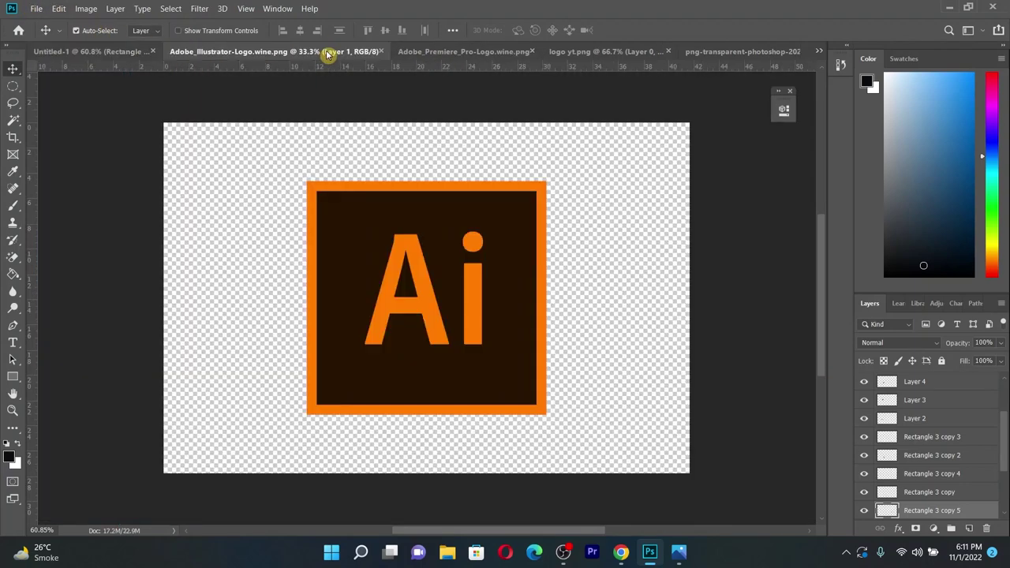
Close the Adobe_Illustrator, Adobe_Premiere_Pro and logo yt.png documents, answering the save prompt
left_click(369, 55)
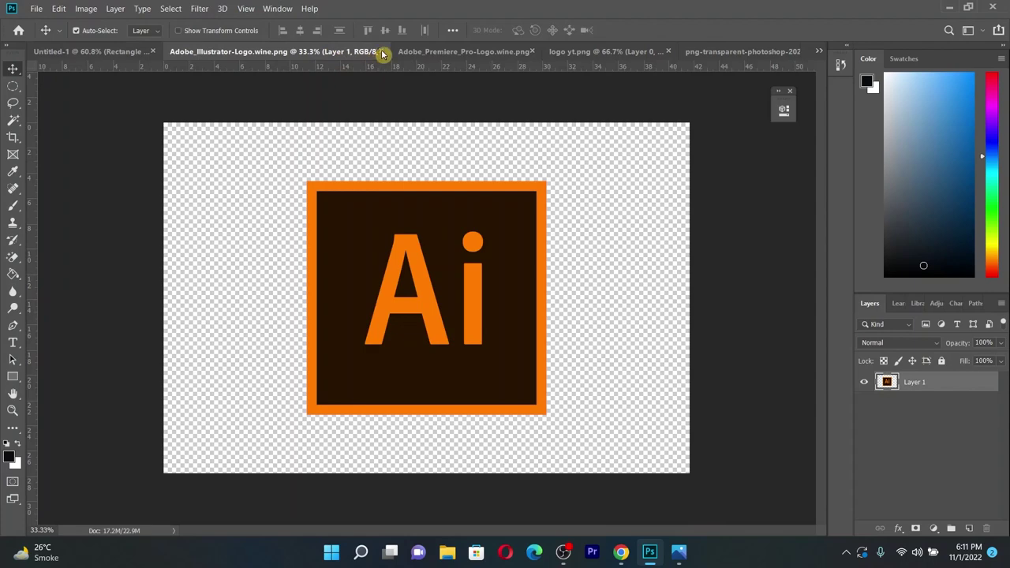
left_click(382, 53)
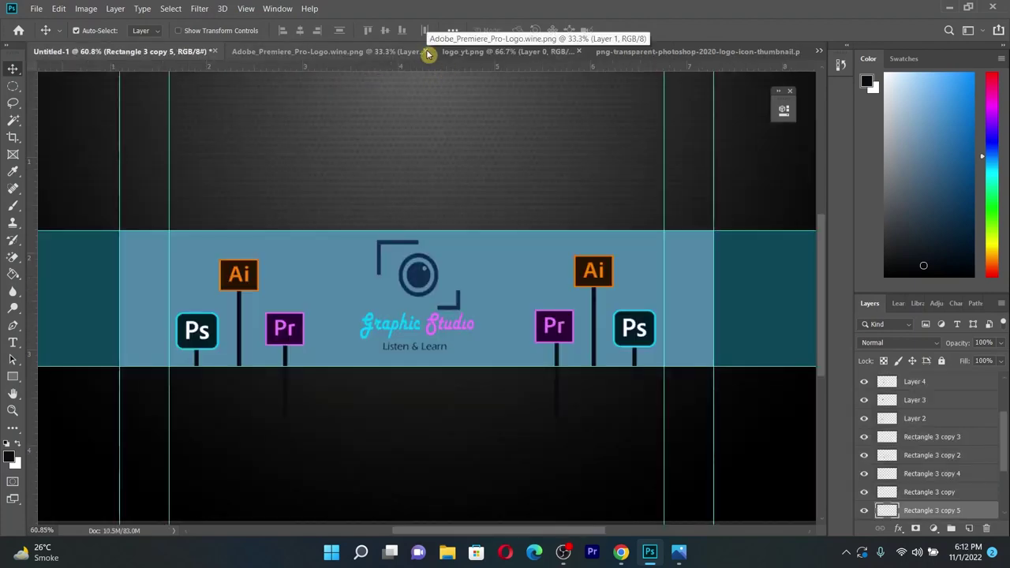
left_click(428, 52)
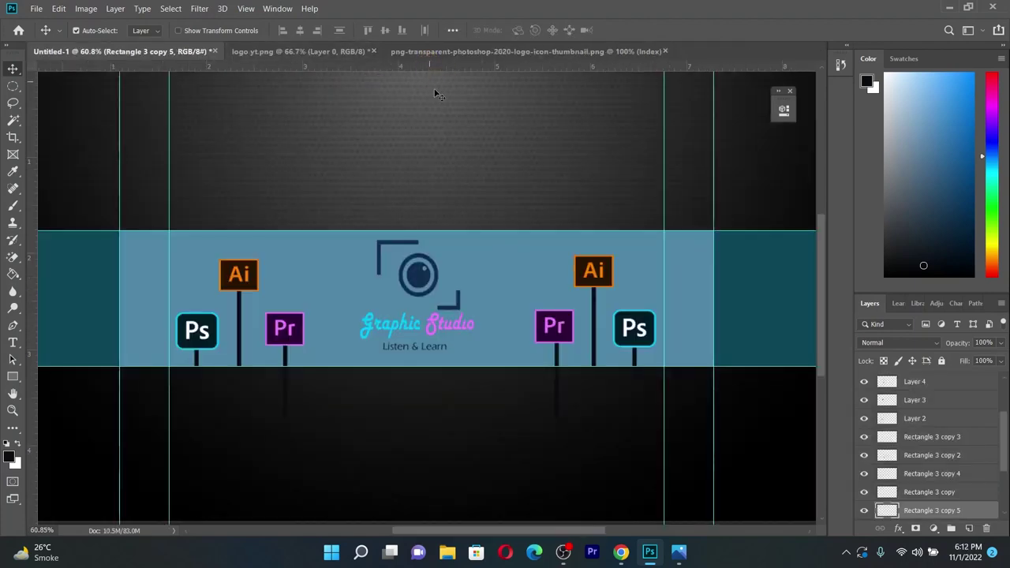
left_click(371, 54)
left_click(580, 215)
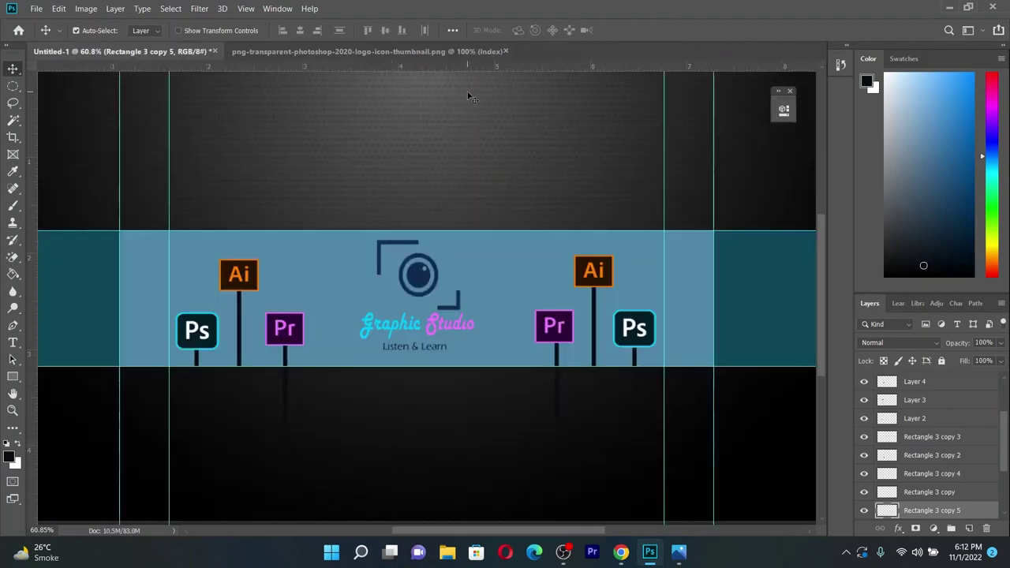
left_click(36, 8)
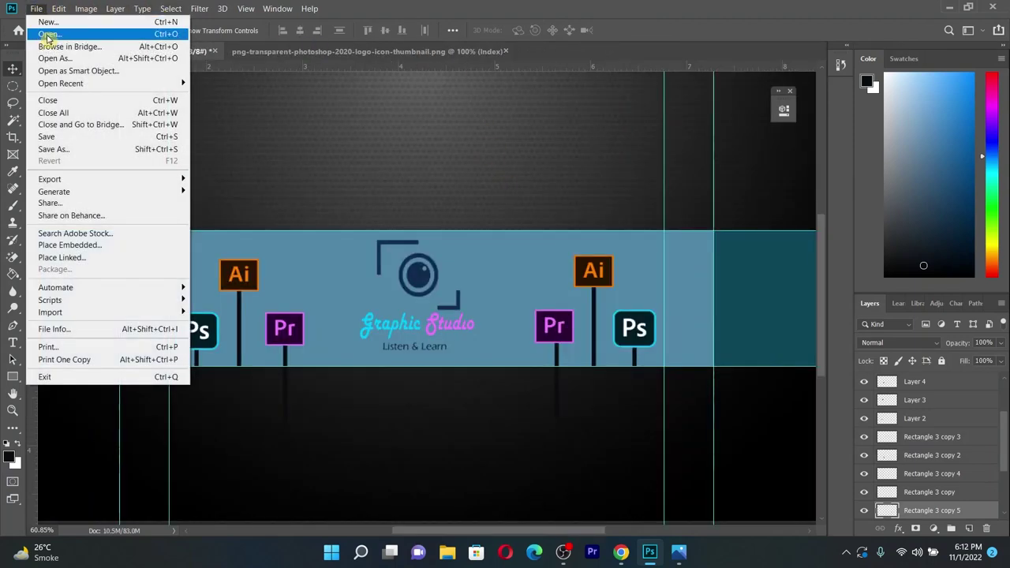
Open youtube-logo-hd-8.png from the Desktop as a new document
left_click(49, 34)
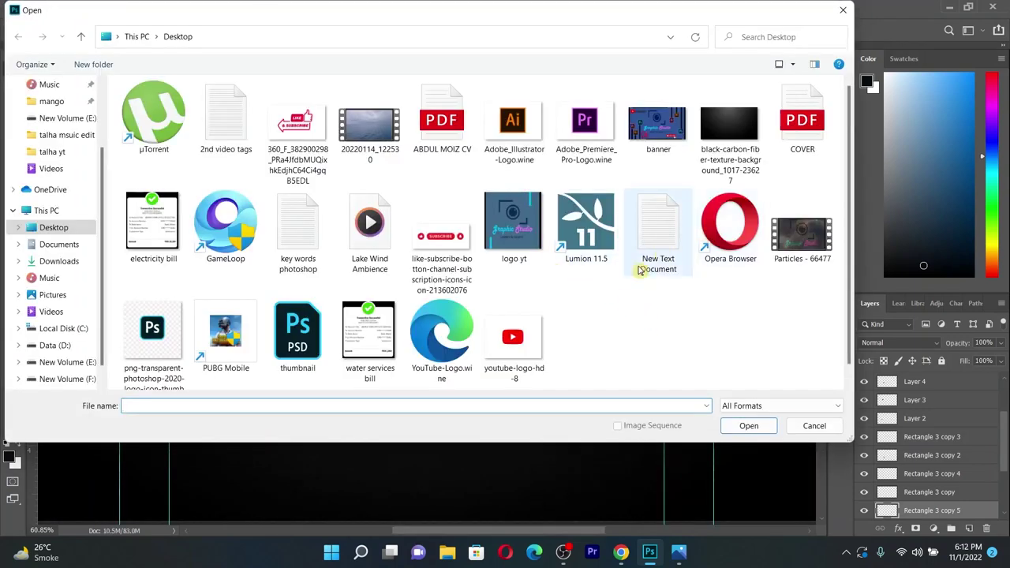
left_click(452, 263)
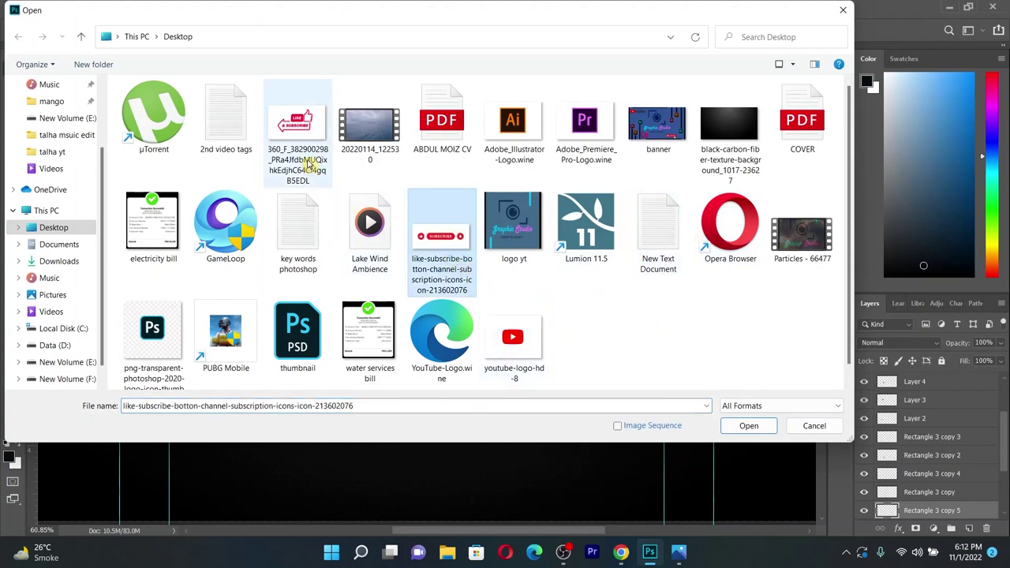
scroll(624, 335, "down", 1)
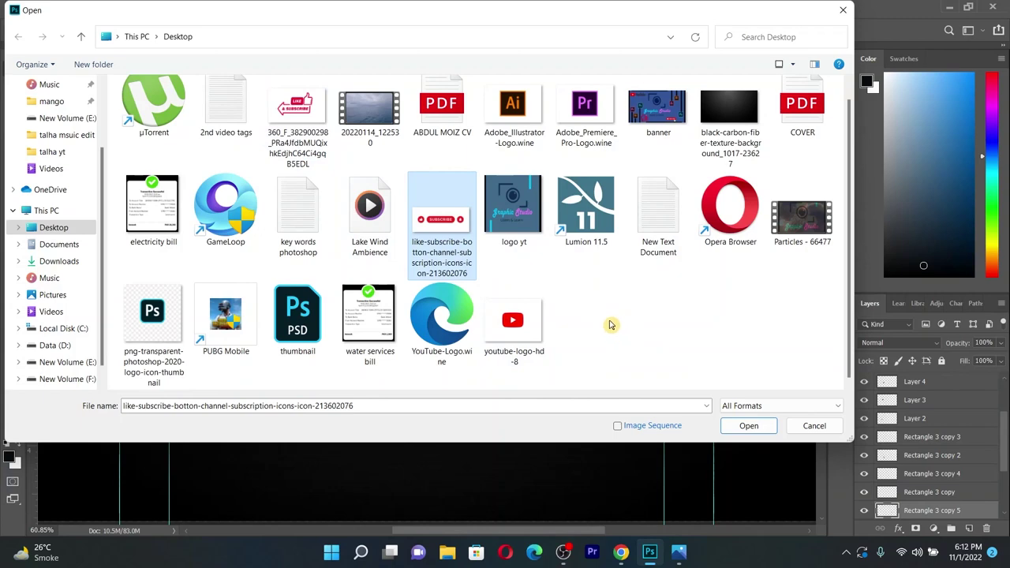
scroll(67, 158, "up", 2)
left_click(59, 122)
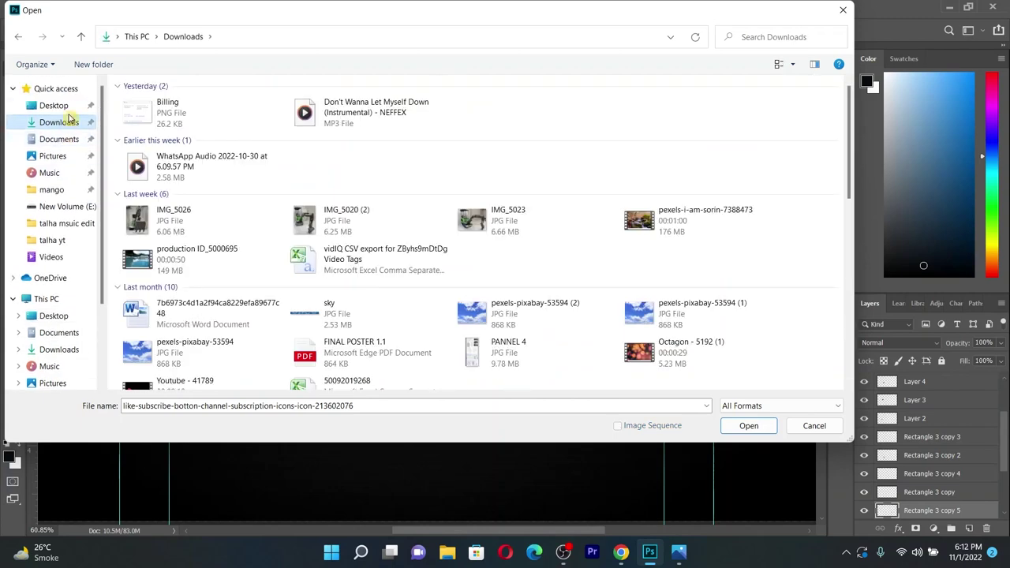
left_click(55, 105)
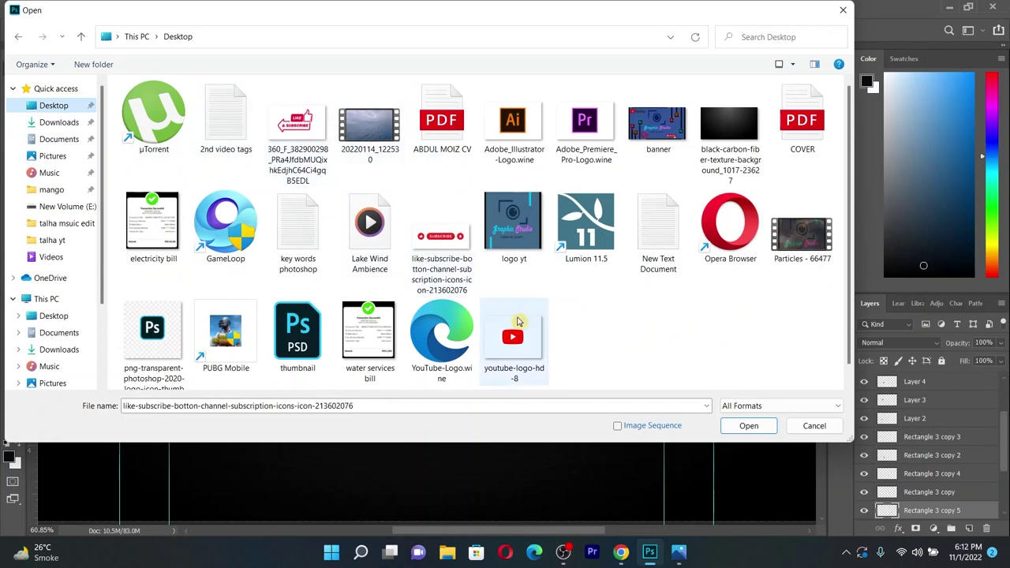
left_click(533, 342)
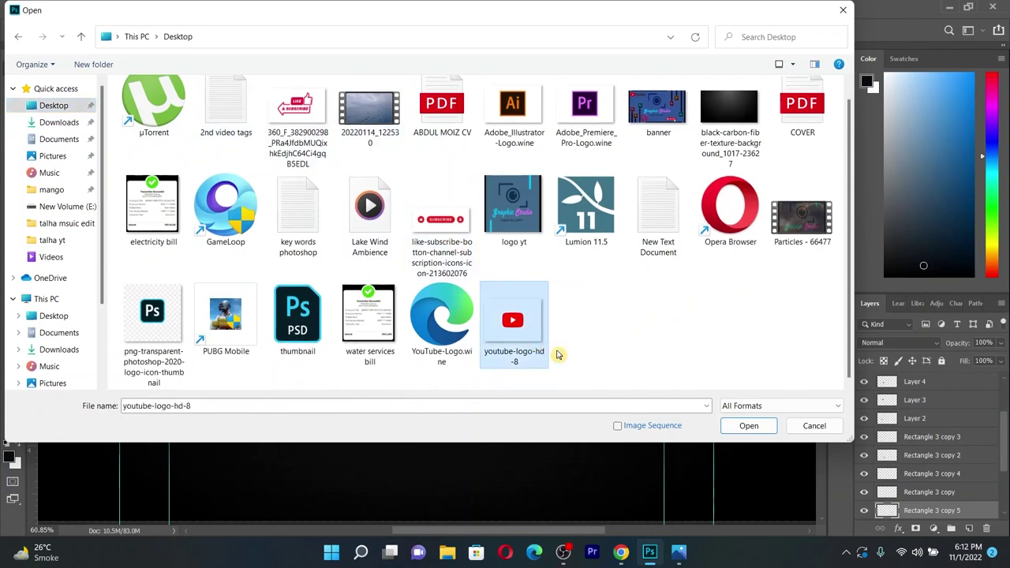
left_click(750, 426)
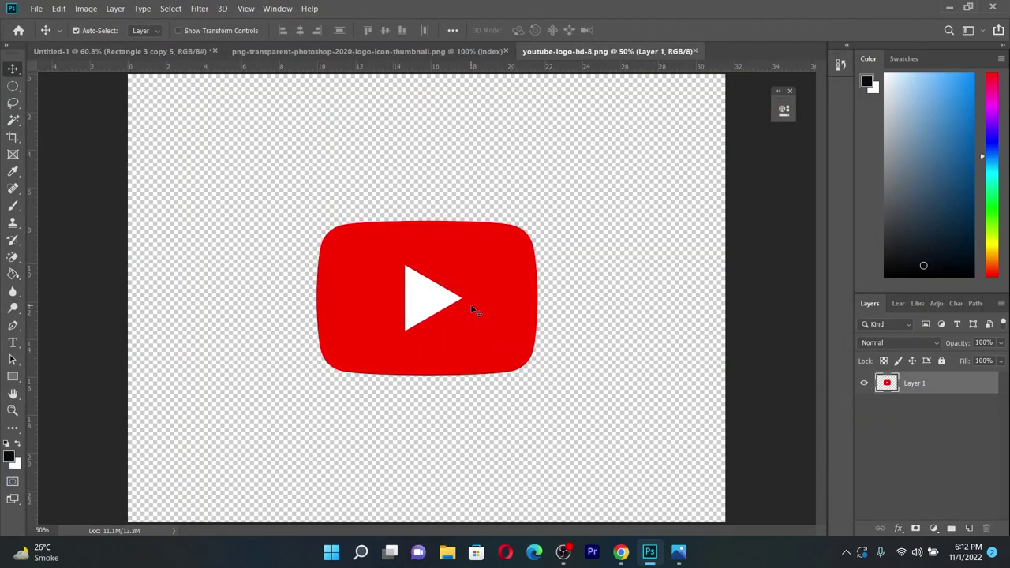
Bring the YouTube logo into the banner, scale it down and place it above the left Ai
mouse_move(470, 304)
left_mouse_down()
mouse_move(190, 52)
mouse_move(302, 282)
left_mouse_up()
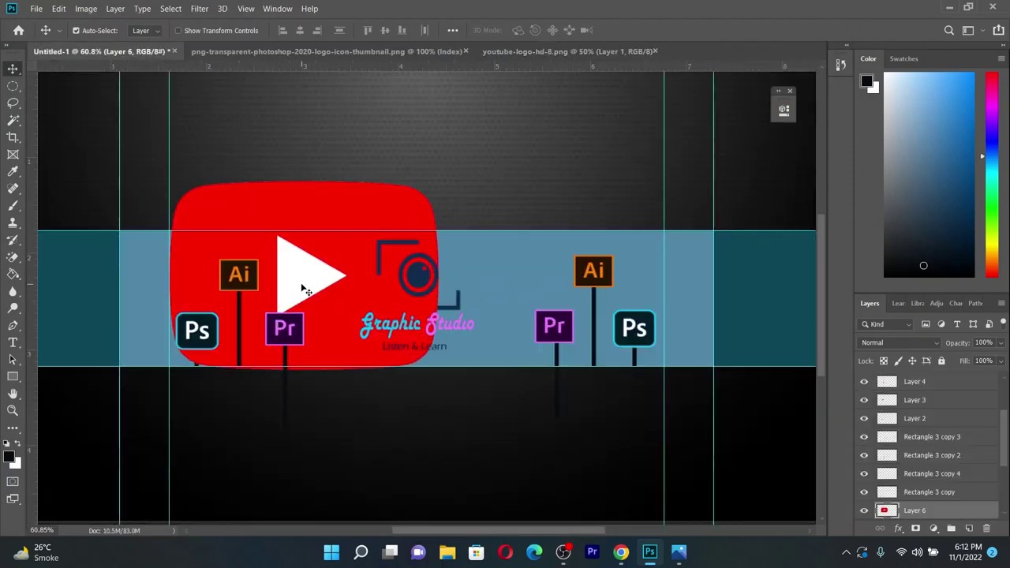
key("ctrl+t")
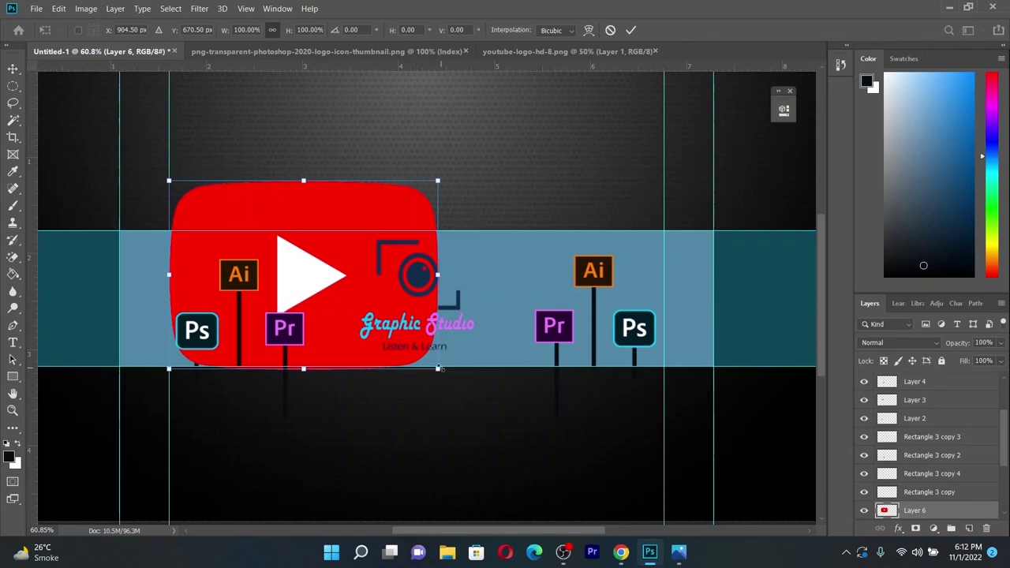
left_click_drag(439, 369, 241, 219)
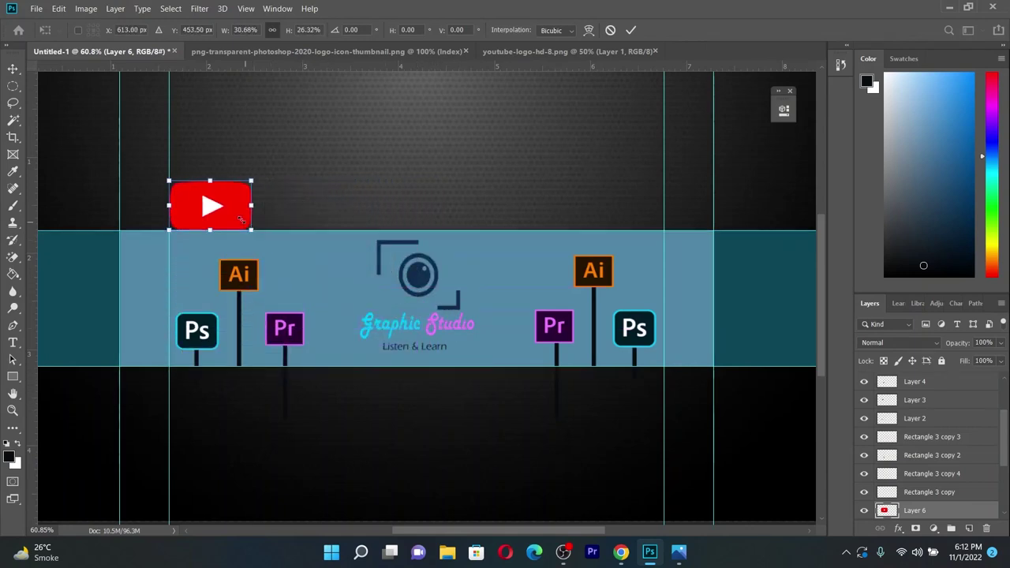
scroll(241, 220, "up", 2)
mouse_move(225, 227)
left_mouse_down()
mouse_move(362, 313)
mouse_move(392, 317)
mouse_move(403, 294)
mouse_move(195, 266)
left_mouse_up()
scroll(195, 266, "up", 3)
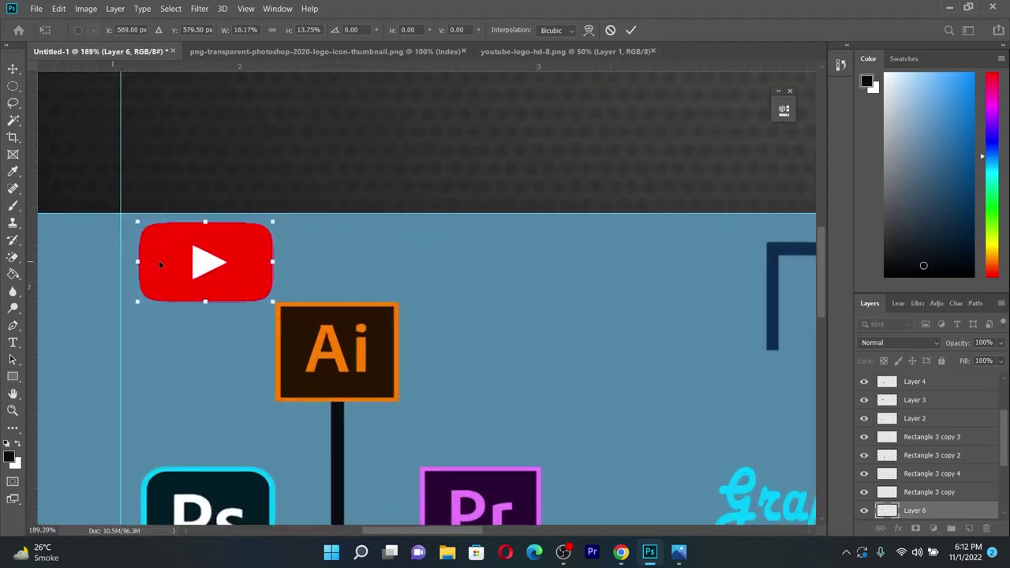
left_click_drag(282, 222, 271, 229)
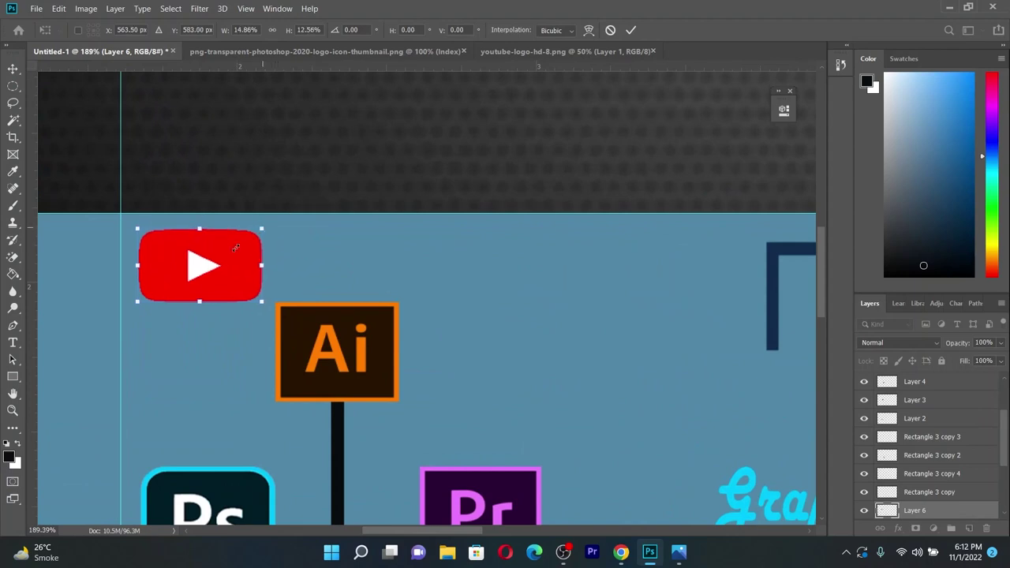
left_click(637, 33)
scroll(224, 248, "down", 3)
scroll(225, 248, "down", 1)
scroll(224, 248, "down", 1)
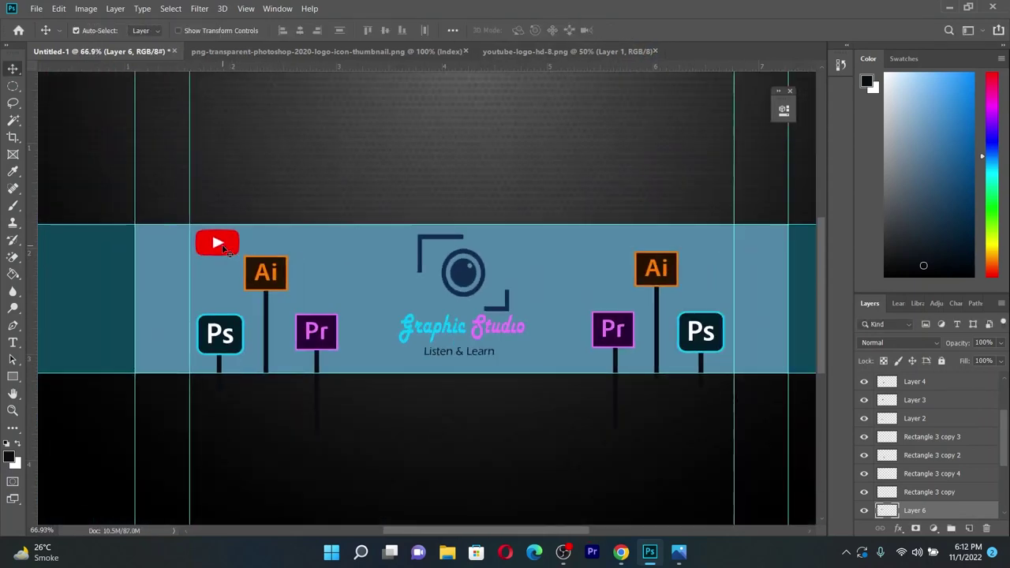
Alt-drag a copy of the YouTube logo beside the right Pr sign
mouse_move(225, 248)
left_mouse_down()
mouse_move(738, 251)
mouse_move(683, 248)
mouse_move(710, 248)
left_mouse_up()
left_click_drag(709, 248, 559, 362)
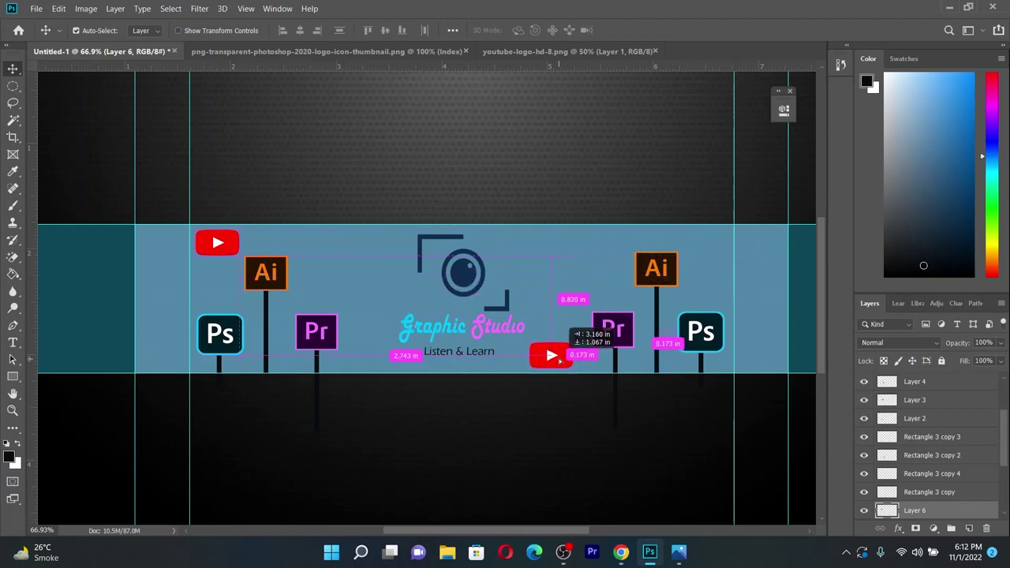
scroll(557, 300, "up", 3)
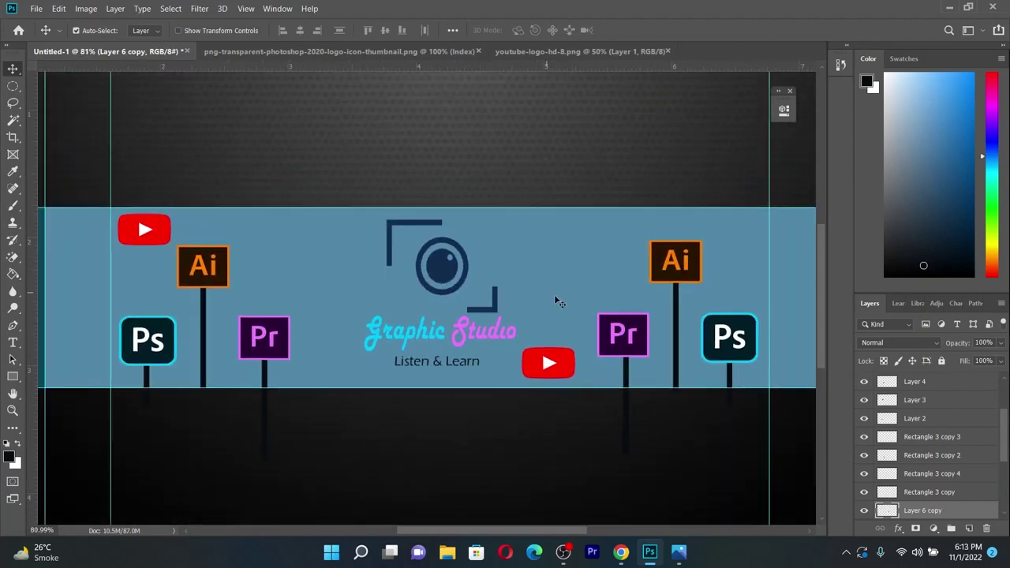
Open the red SUBSCRIBE button image as its own document
left_click(423, 52)
left_click(36, 8)
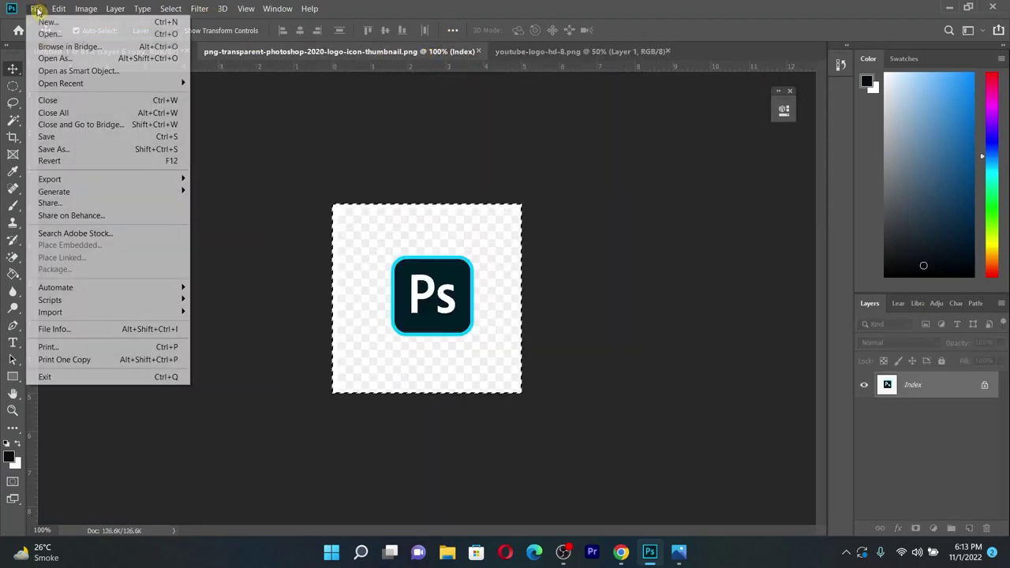
left_click(47, 30)
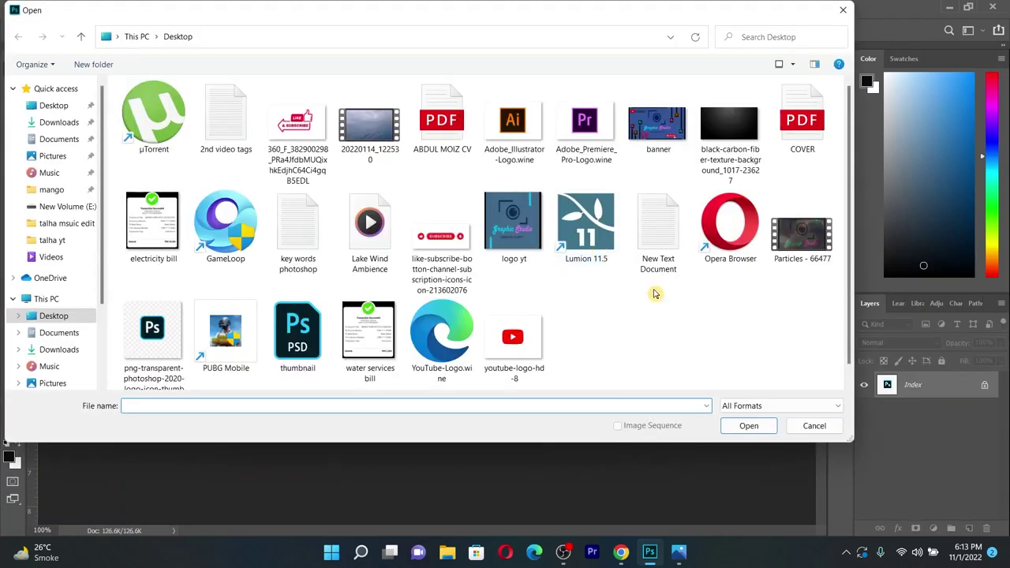
left_click(442, 237)
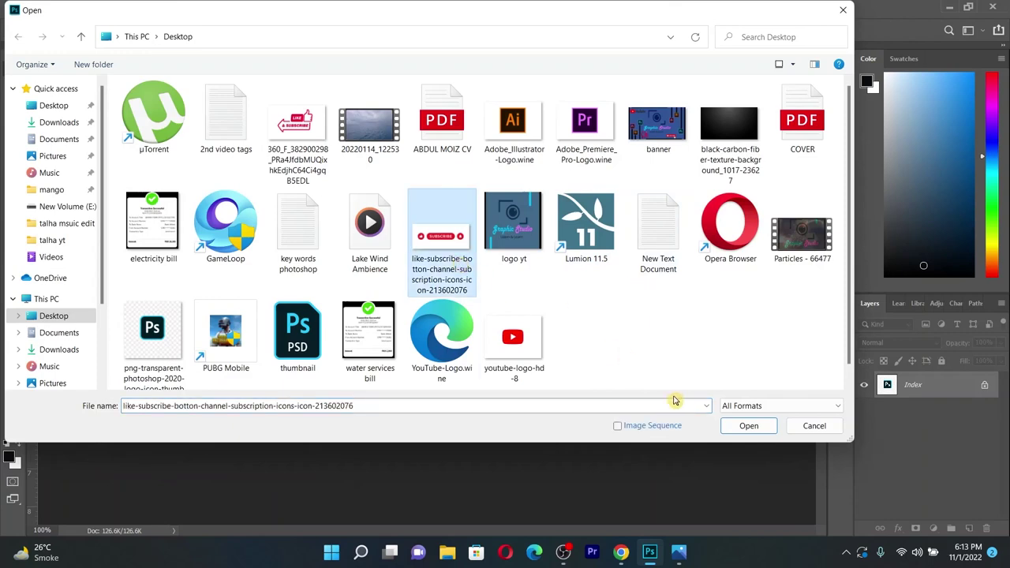
left_click(749, 426)
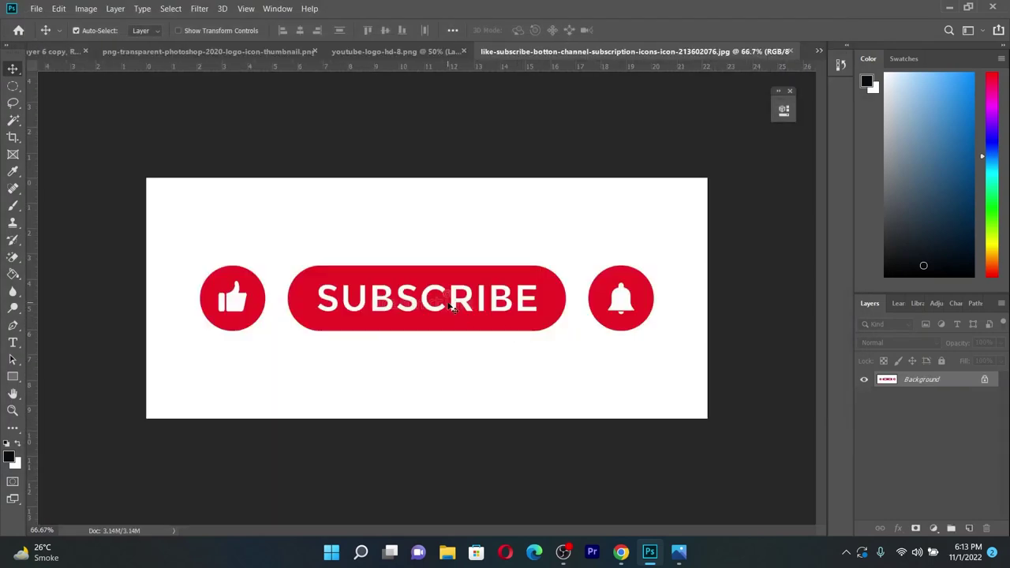
left_click_drag(450, 306, 474, 286)
left_click(655, 247)
Switch between documents and return to the Graphic Studio banner (Untitled-1)
left_click(398, 51)
mouse_move(266, 50)
left_mouse_down()
mouse_move(634, 111)
mouse_move(953, 4)
left_mouse_up()
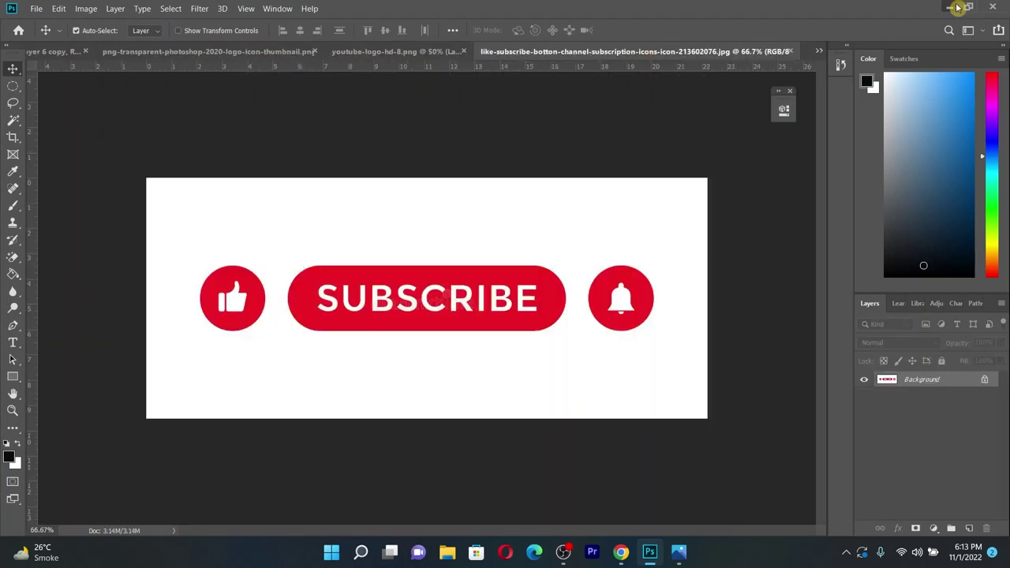
left_click(954, 6)
left_click(650, 551)
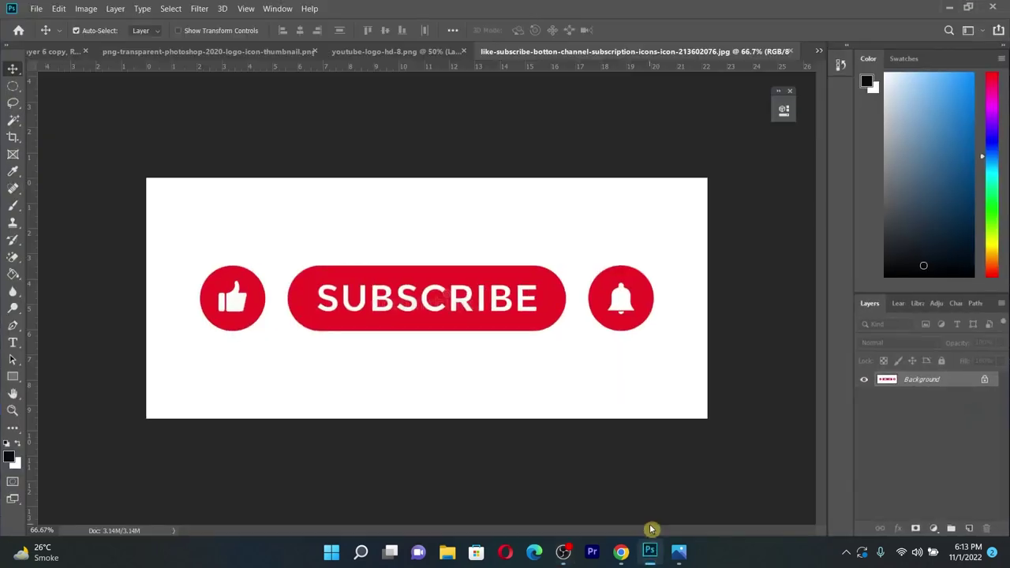
left_click(59, 52)
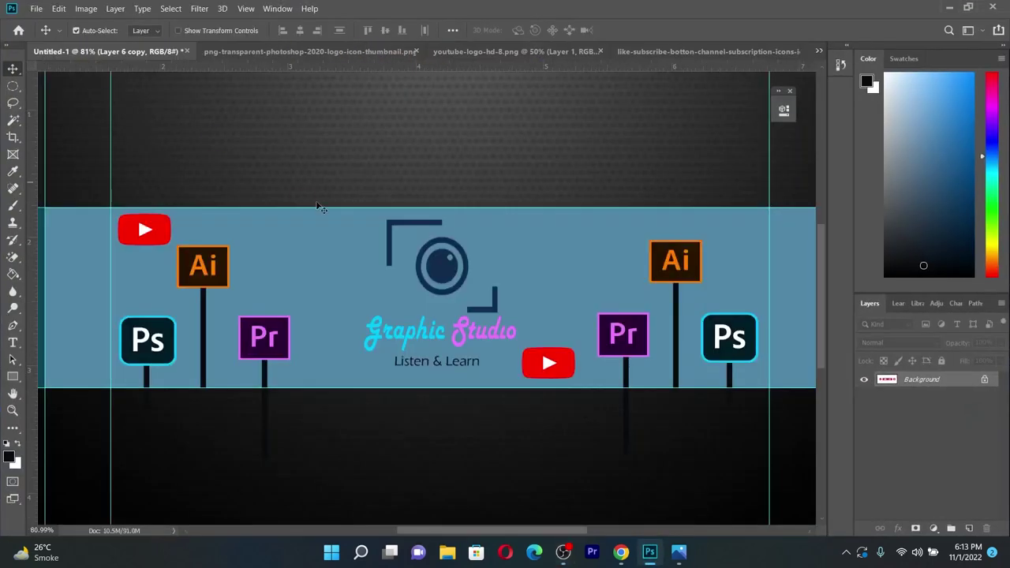
scroll(306, 248, "down", 2)
scroll(539, 274, "down", 1)
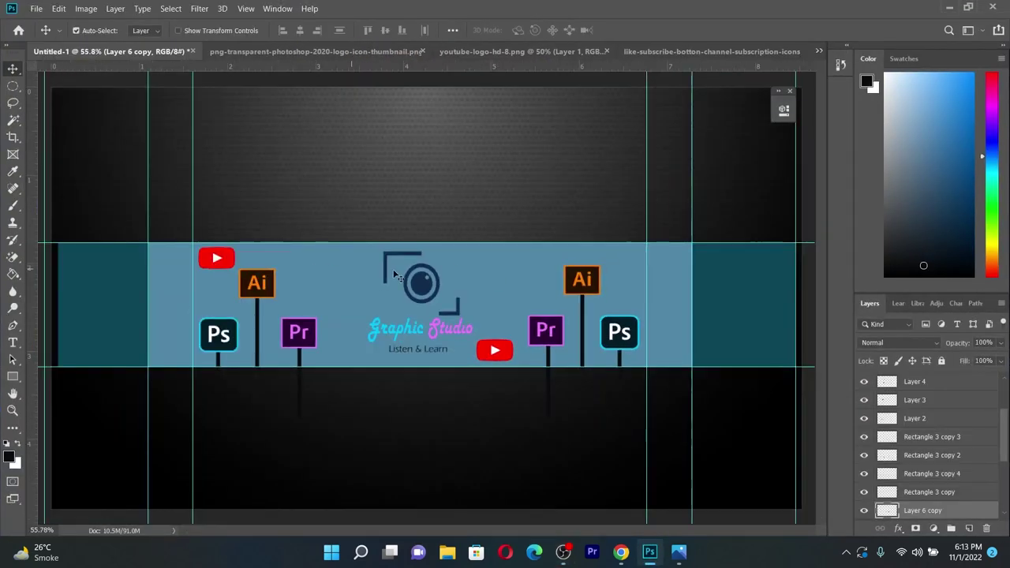
scroll(478, 281, "up", 1)
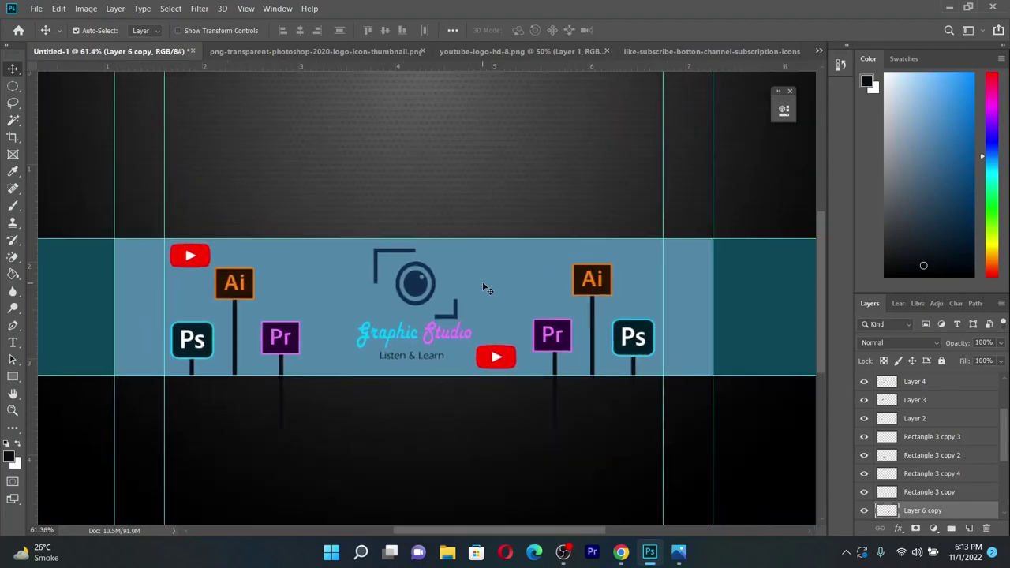
left_click(235, 57)
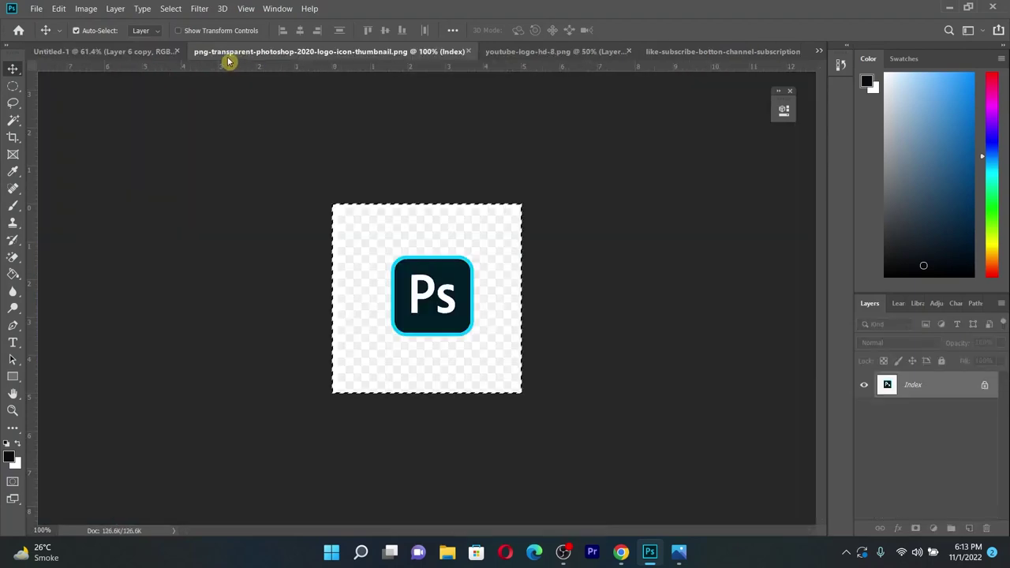
left_click(124, 55)
Open the 360_F LIKE & SUBSCRIBE arrow image with Ctrl+O
left_click(36, 9)
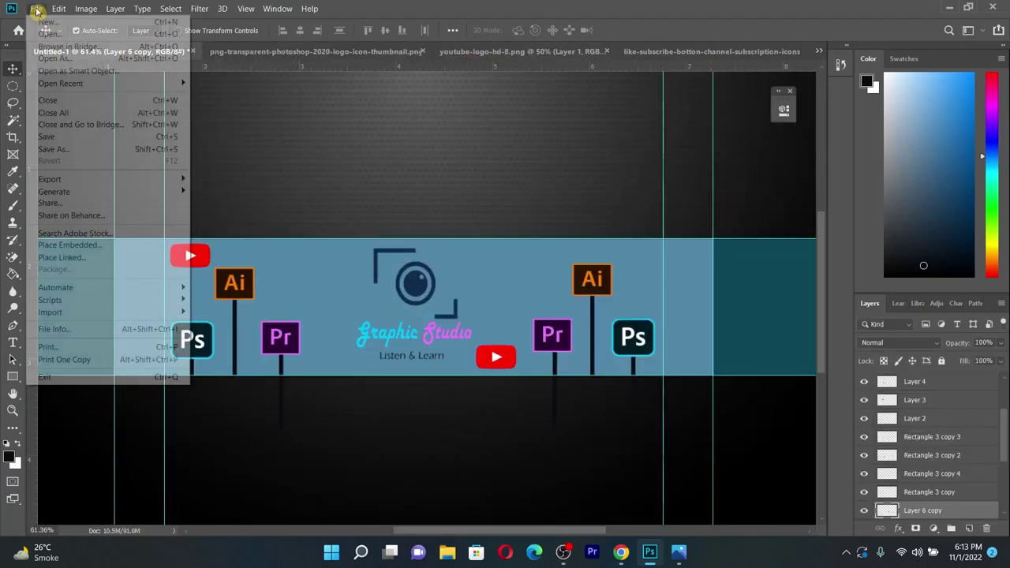
key("Escape")
key("ctrl+o")
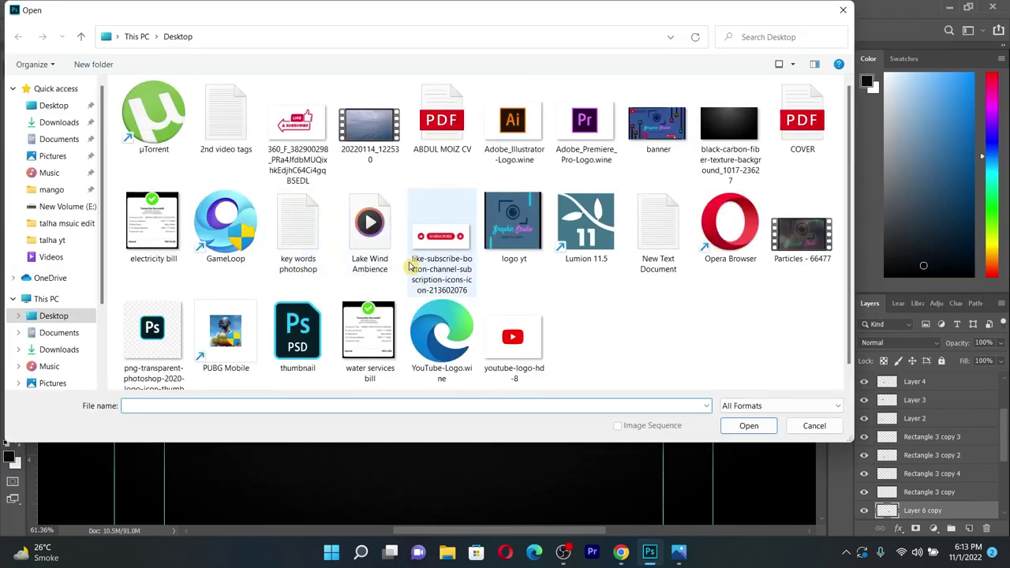
left_click(299, 154)
left_click(746, 427)
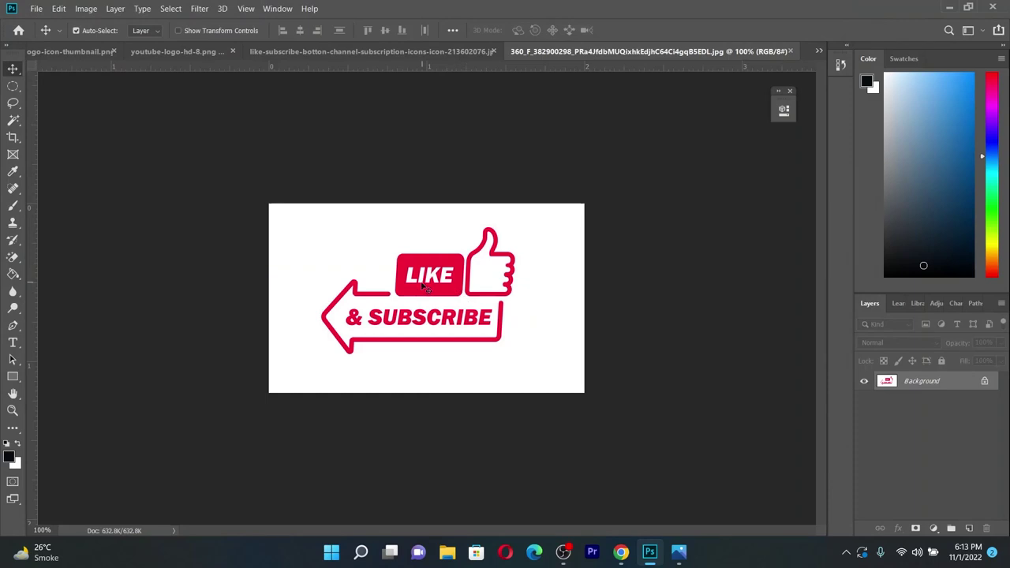
left_click(422, 287)
left_click(649, 247)
Drag the arrow graphic into Untitled-1 and scale it to 66.49%
left_click_drag(615, 291, 472, 304)
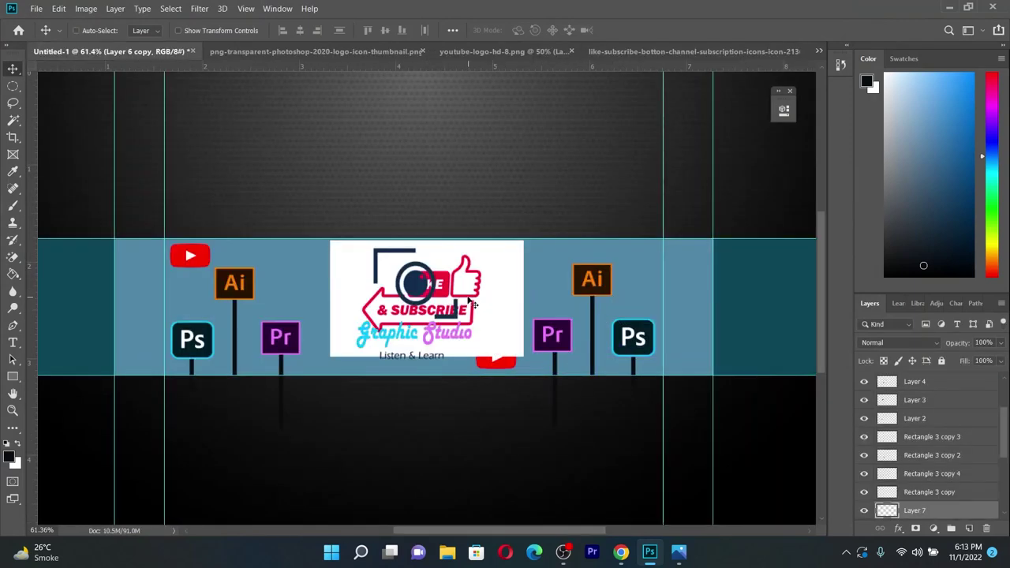
key("ctrl+t")
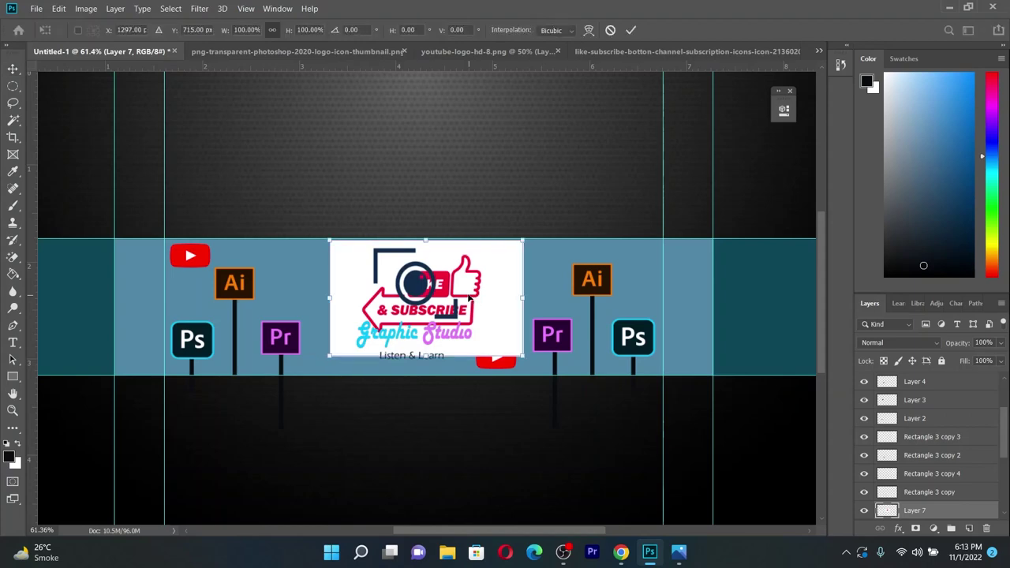
left_click_drag(523, 358, 462, 316)
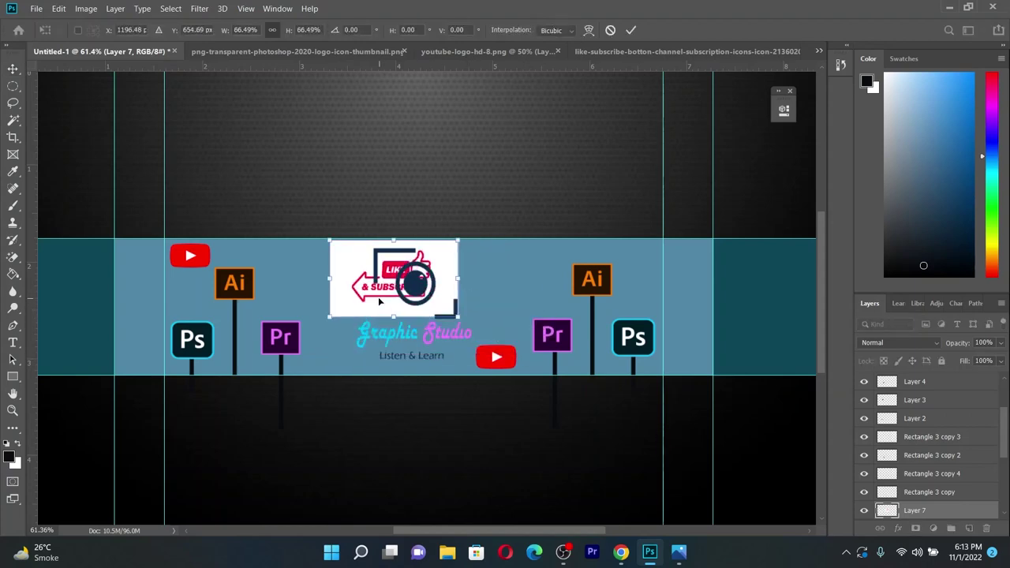
Position the shrunken LIKE & SUBSCRIBE graphic on the banner and commit the resize
left_click_drag(379, 297, 522, 305)
scroll(545, 280, "up", 4)
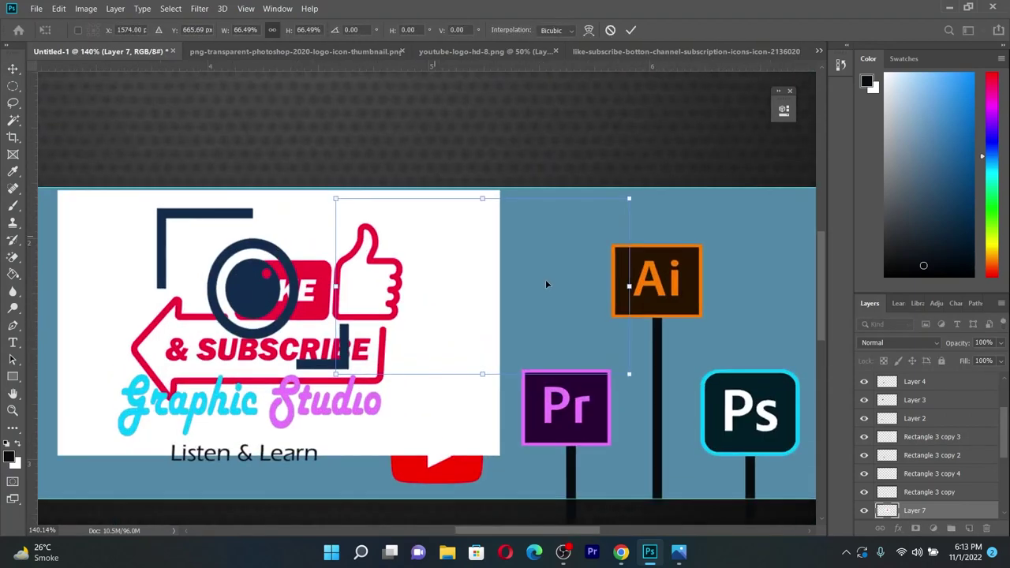
left_click(630, 30)
With the Magic Eraser, erase the graphic's white background, the thumb's white and the B's holes
left_click_drag(13, 261, 65, 282)
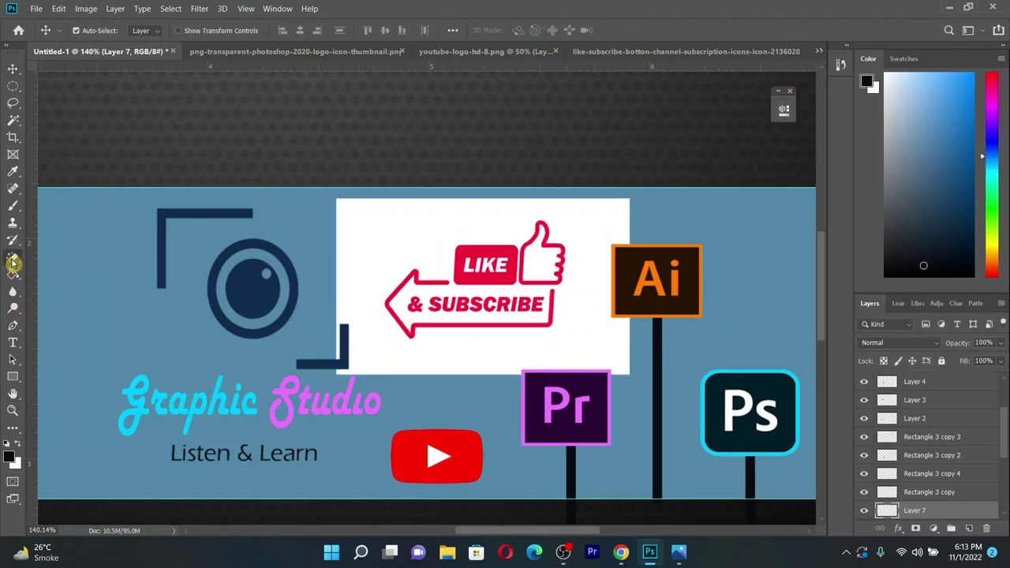
left_click(371, 245)
scroll(524, 271, "up", 2)
scroll(513, 252, "up", 2)
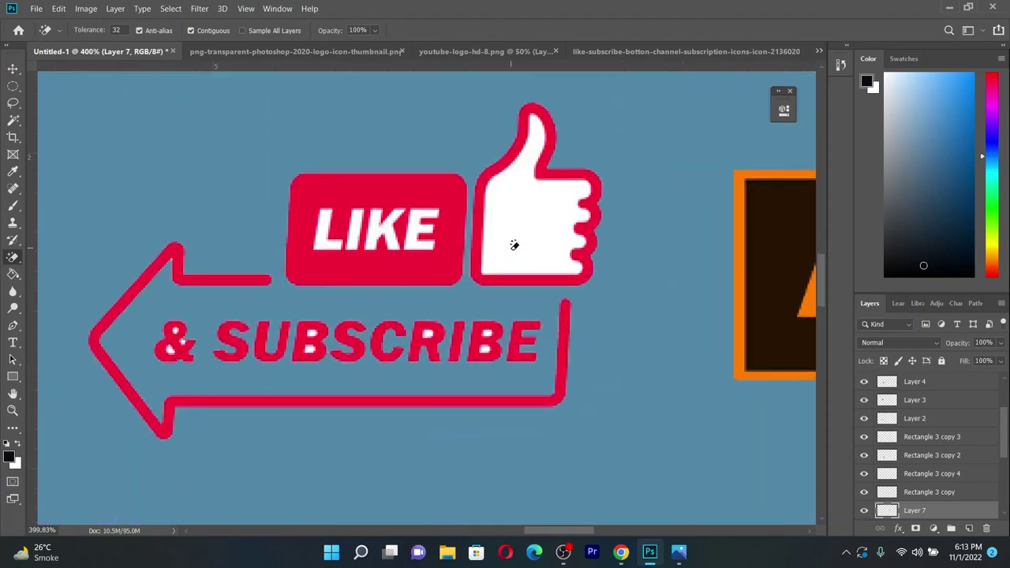
left_click(510, 244)
scroll(476, 322, "up", 5)
scroll(475, 322, "up", 2)
left_click(497, 268)
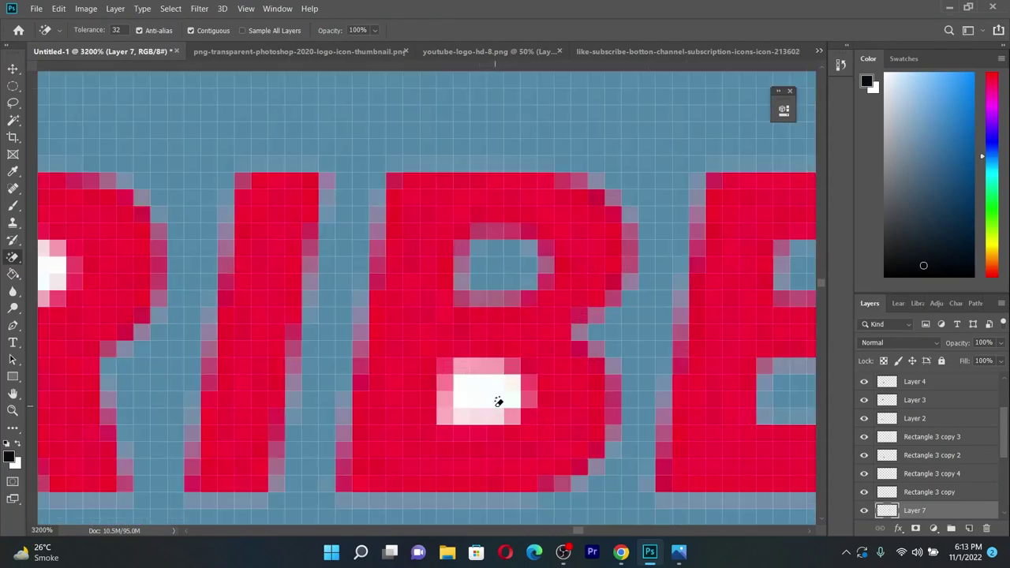
left_click(501, 402)
scroll(501, 402, "down", 5)
scroll(477, 320, "up", 6)
scroll(476, 320, "up", 2)
scroll(503, 257, "down", 5)
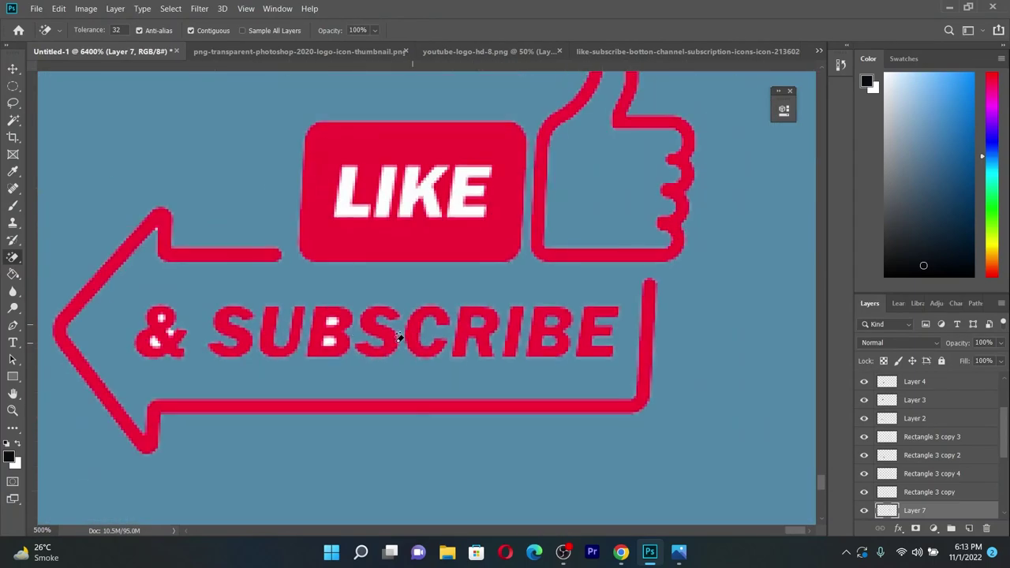
scroll(401, 339, "up", 3)
scroll(384, 274, "up", 3)
Erase the leftover white patches in the lettering, the B's remaining hole and the &
left_click(385, 274)
scroll(385, 274, "down", 5)
scroll(395, 308, "up", 3)
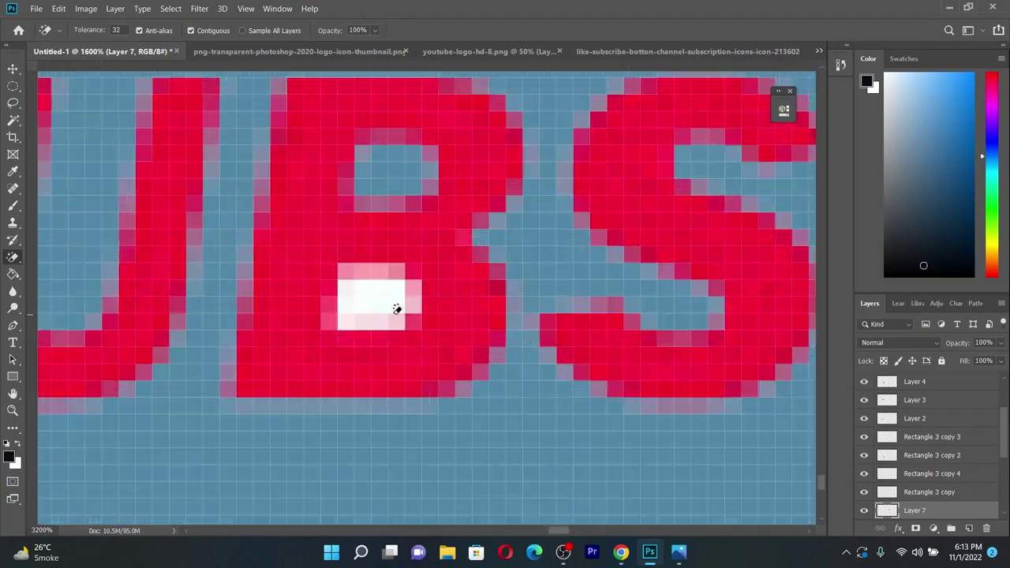
scroll(395, 308, "up", 2)
left_click(398, 305)
scroll(399, 305, "down", 5)
scroll(308, 301, "down", 1)
scroll(177, 309, "up", 5)
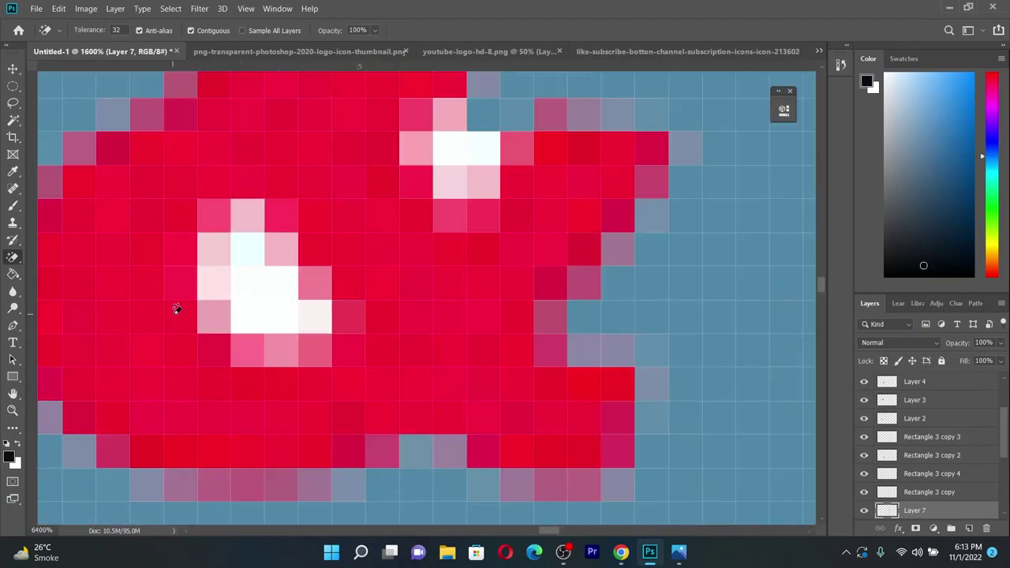
scroll(246, 306, "down", 3)
scroll(269, 284, "up", 3)
left_click(273, 266)
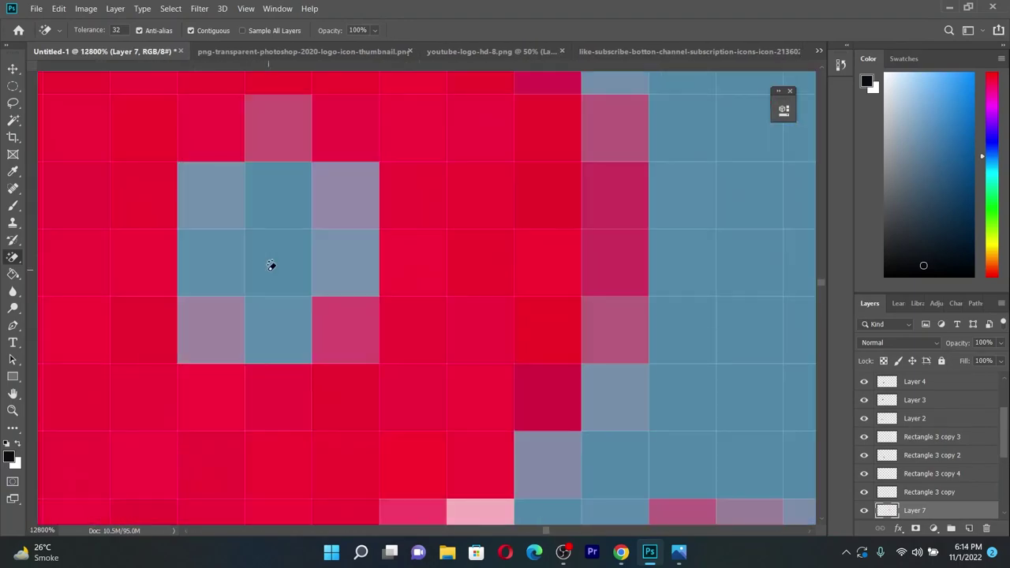
scroll(291, 308, "down", 3)
scroll(289, 307, "up", 6)
left_click(340, 275)
scroll(341, 275, "down", 8)
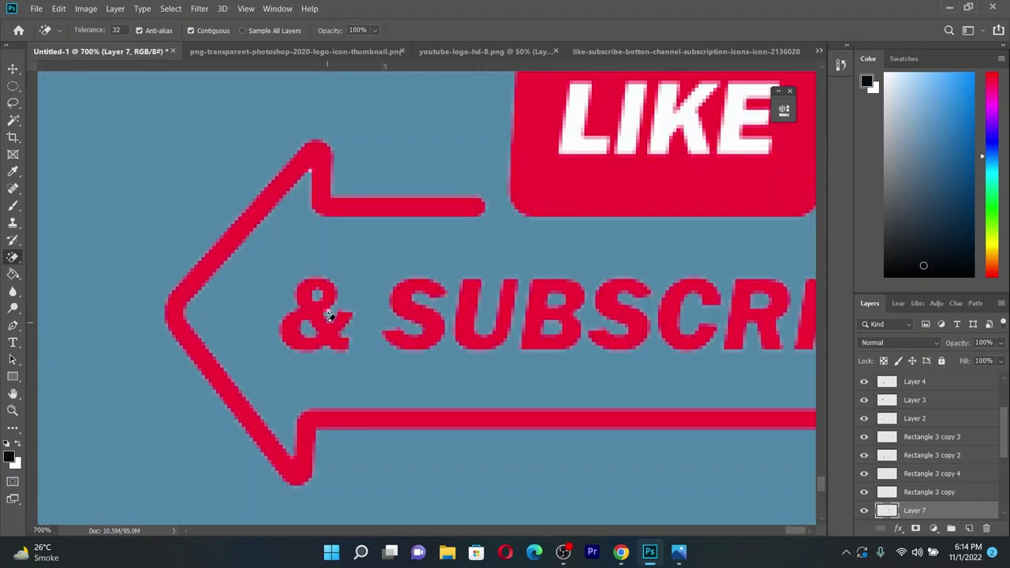
scroll(525, 217, "down", 2)
scroll(527, 171, "up", 2)
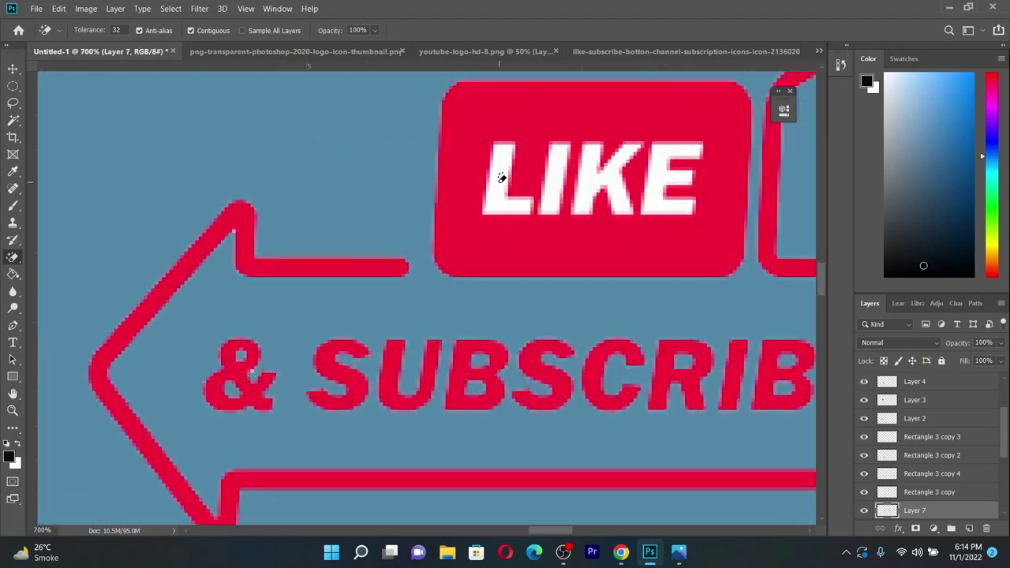
Erase the white L, I, K and E letters of LIKE
left_click(502, 178)
left_click(553, 181)
left_click(608, 182)
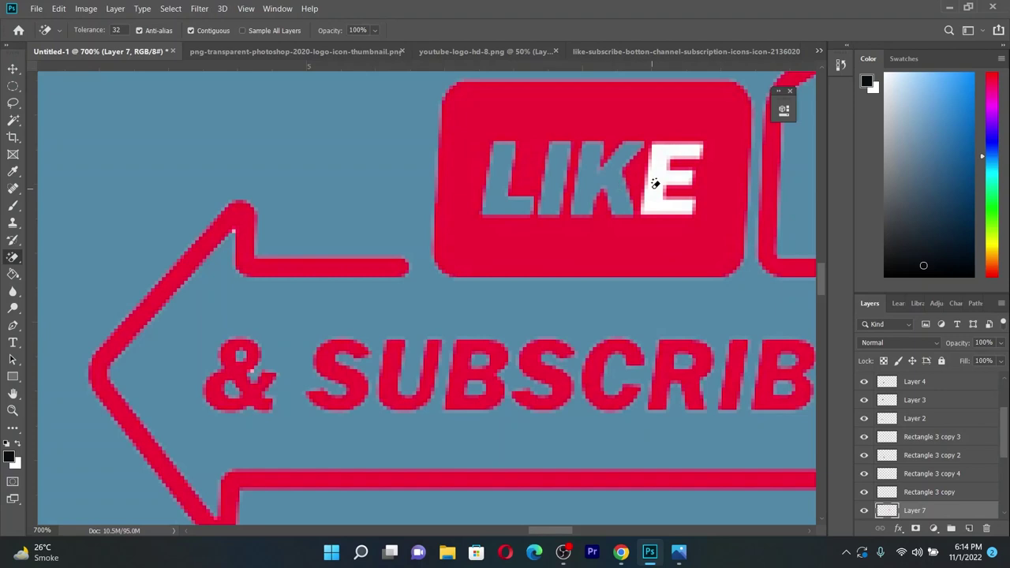
left_click(656, 184)
scroll(655, 184, "down", 4)
scroll(528, 286, "down", 4)
With the Move tool, nudge the LIKE & SUBSCRIBE graphic down and place a copy on the banner's left
left_click(14, 71)
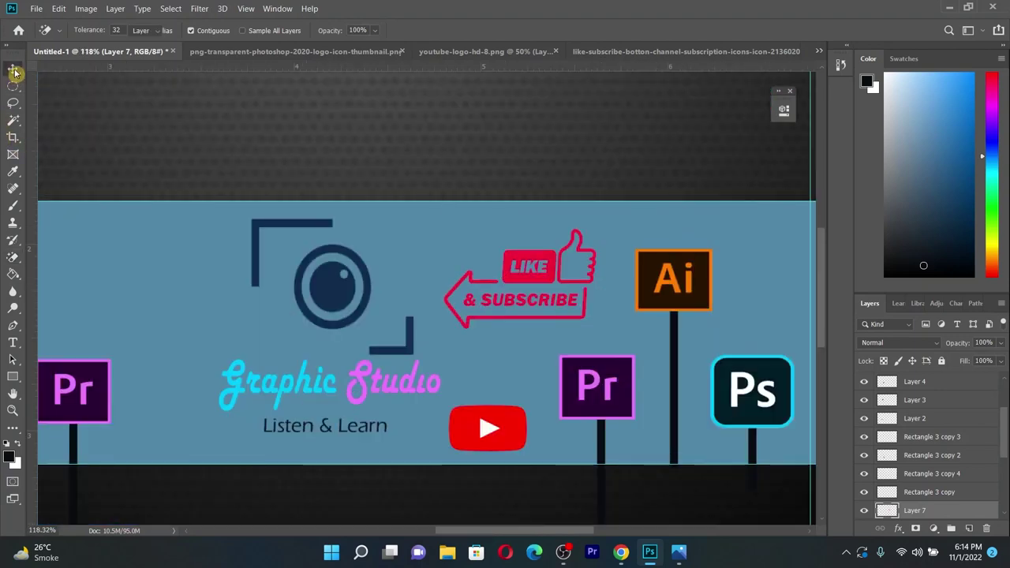
left_click_drag(537, 277, 530, 288)
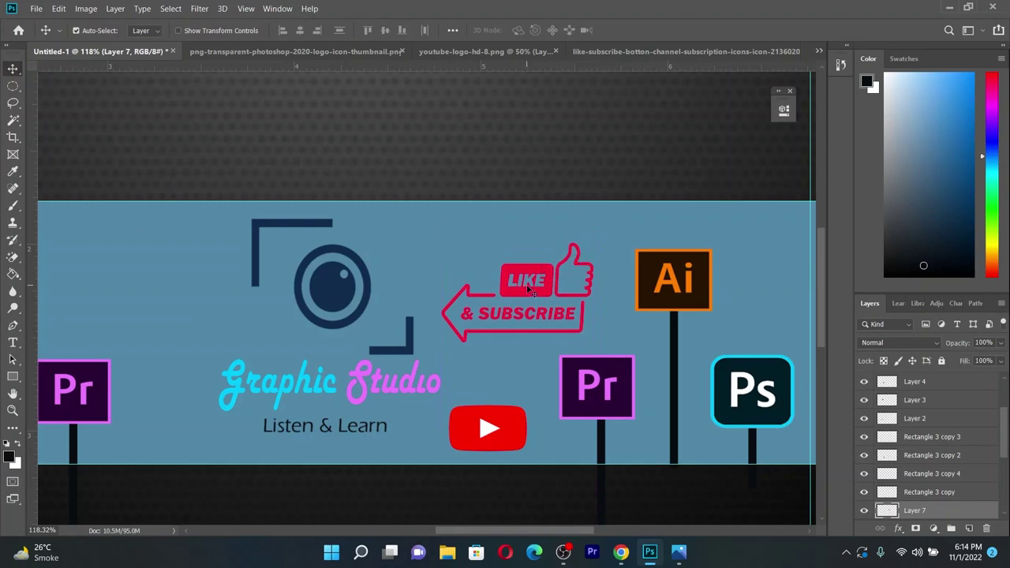
left_click_drag(526, 284, 147, 275)
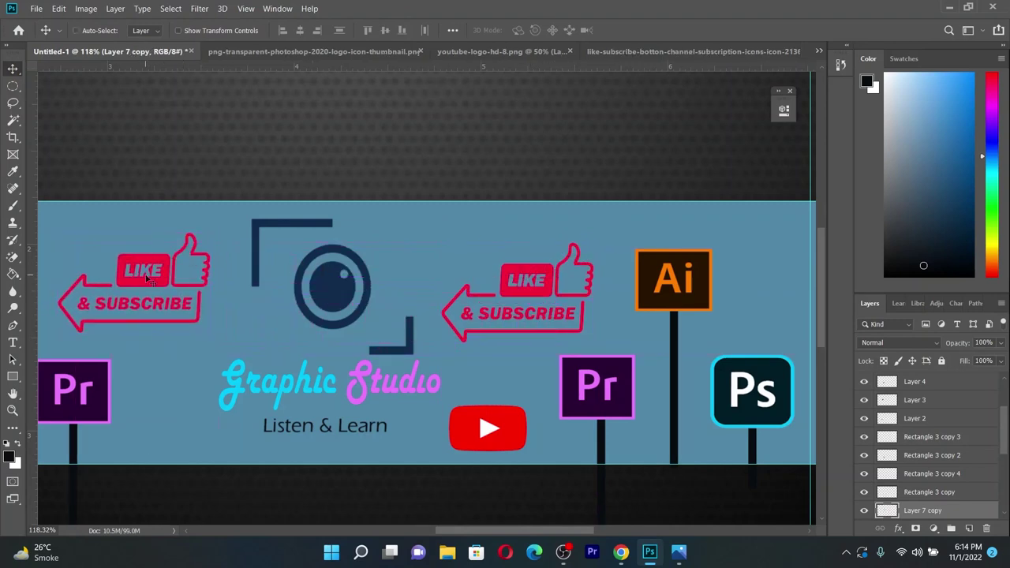
Try flipping the left LIKE copy horizontally with Free Transform, then undo the flip
key("ctrl+t")
right_click(147, 277)
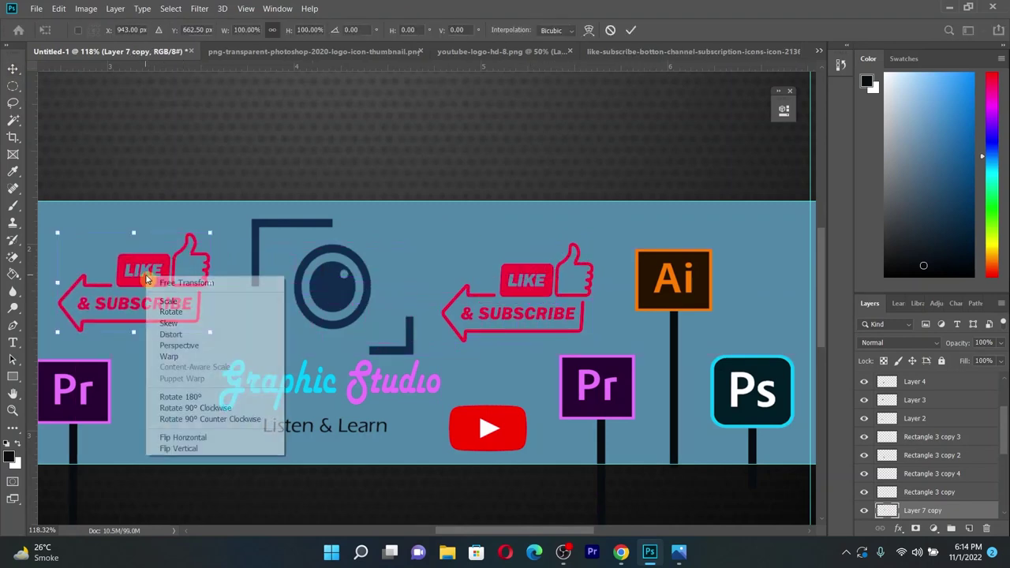
left_click(210, 433)
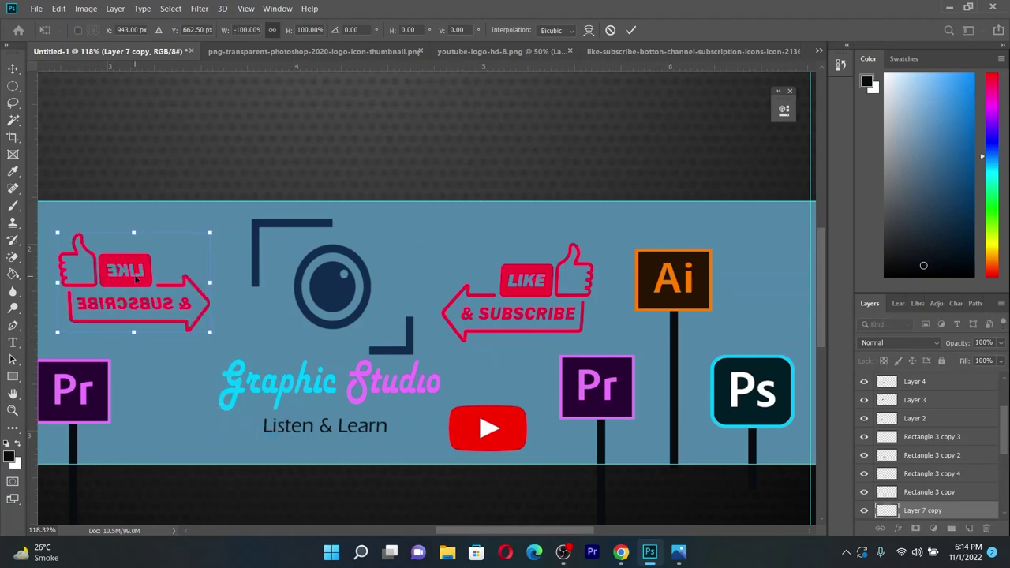
key("ctrl+z")
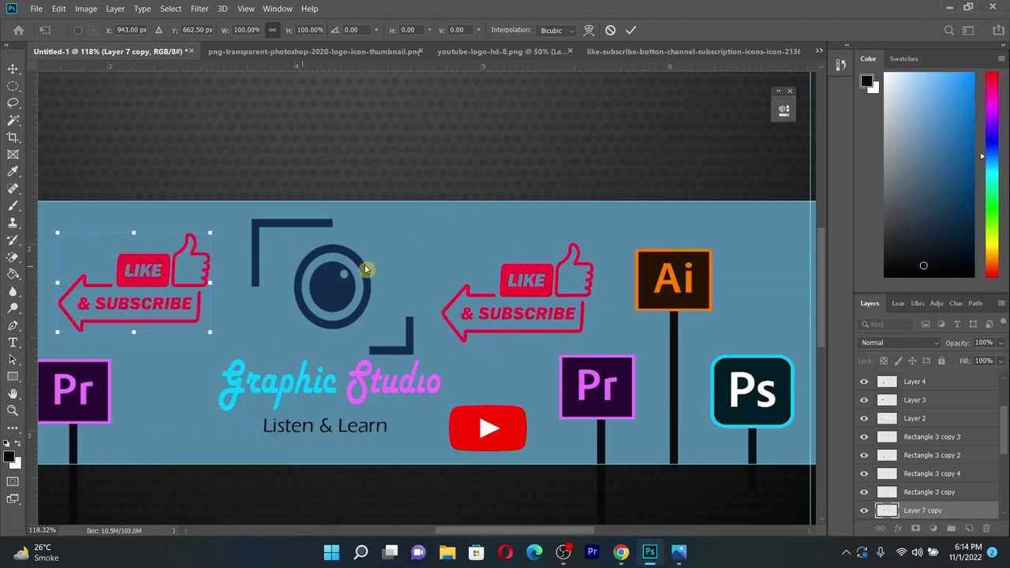
scroll(366, 270, "down", 2)
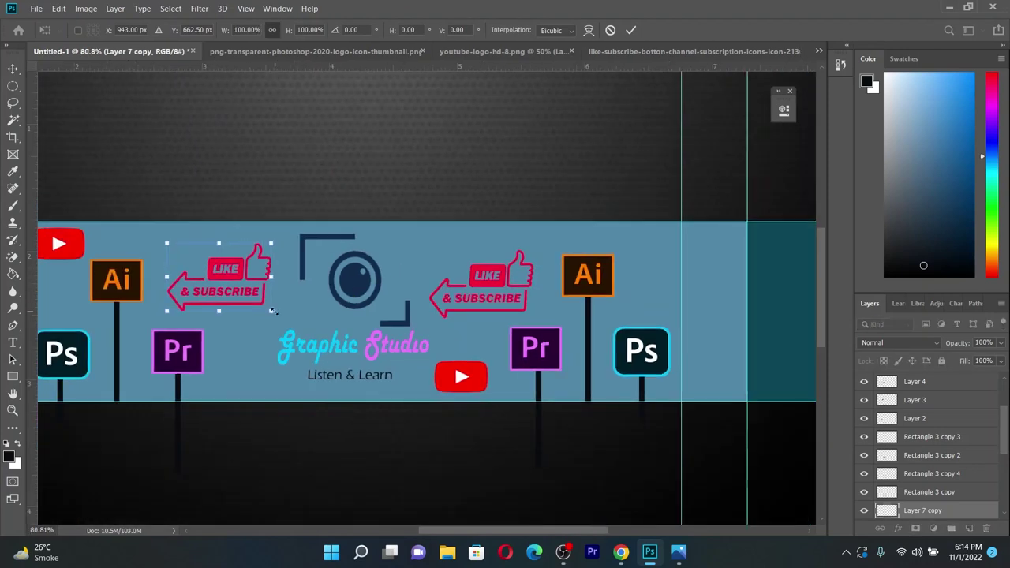
Try horizontal and vertical flips again, undo both, and settle the copy just left of the camera logo
right_click(234, 290)
left_click(293, 447)
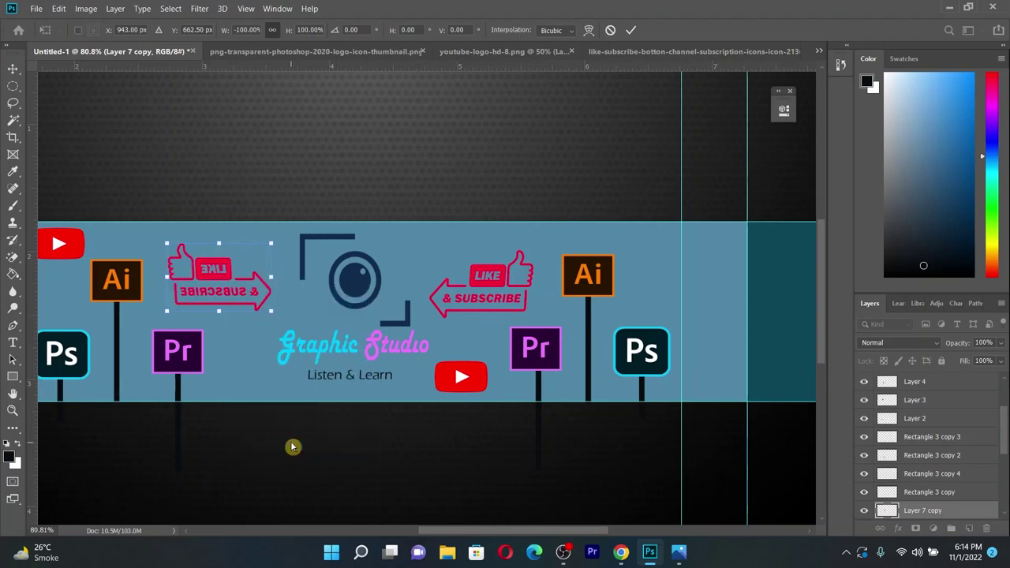
key("ctrl+z")
right_click(221, 278)
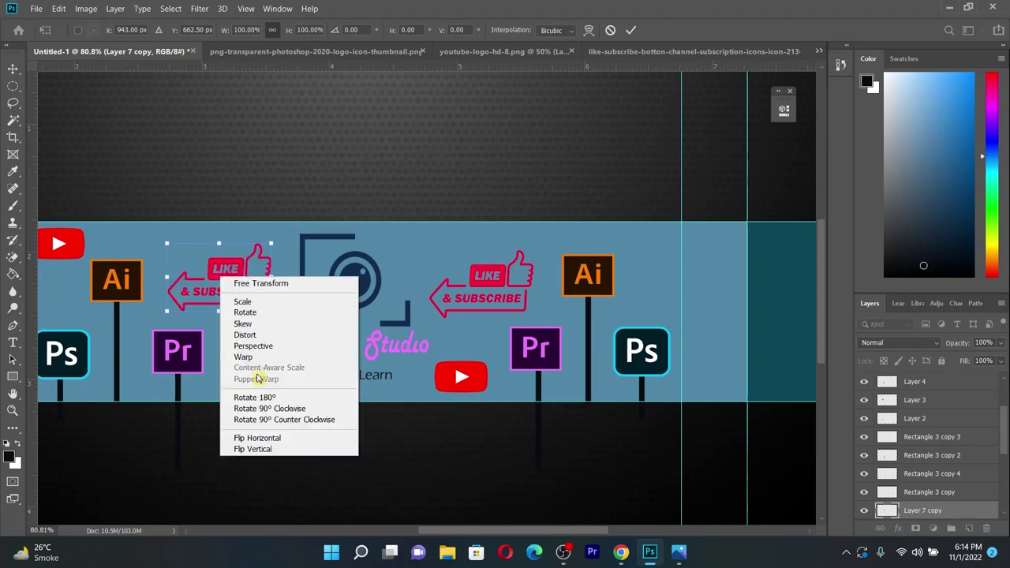
left_click(262, 449)
key("ctrl+z")
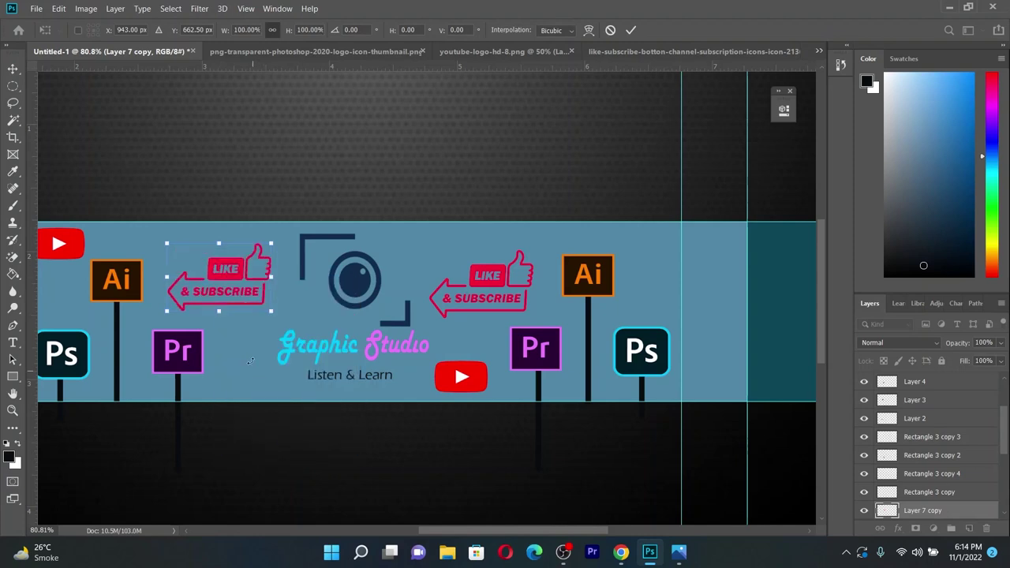
left_click_drag(240, 273, 256, 289)
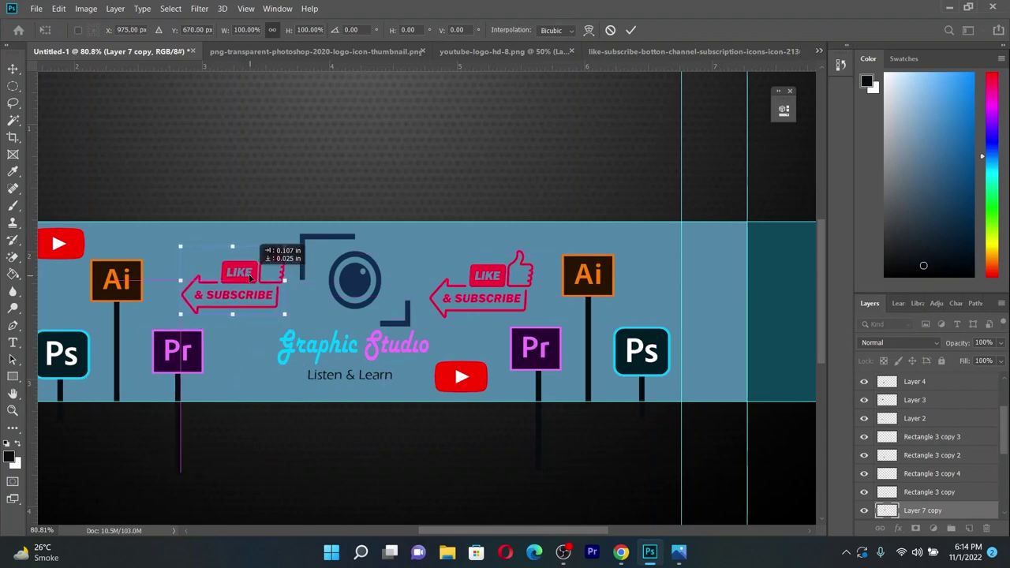
left_click_drag(255, 290, 251, 276)
Commit the transform on the left LIKE & SUBSCRIBE copy
key("Return")
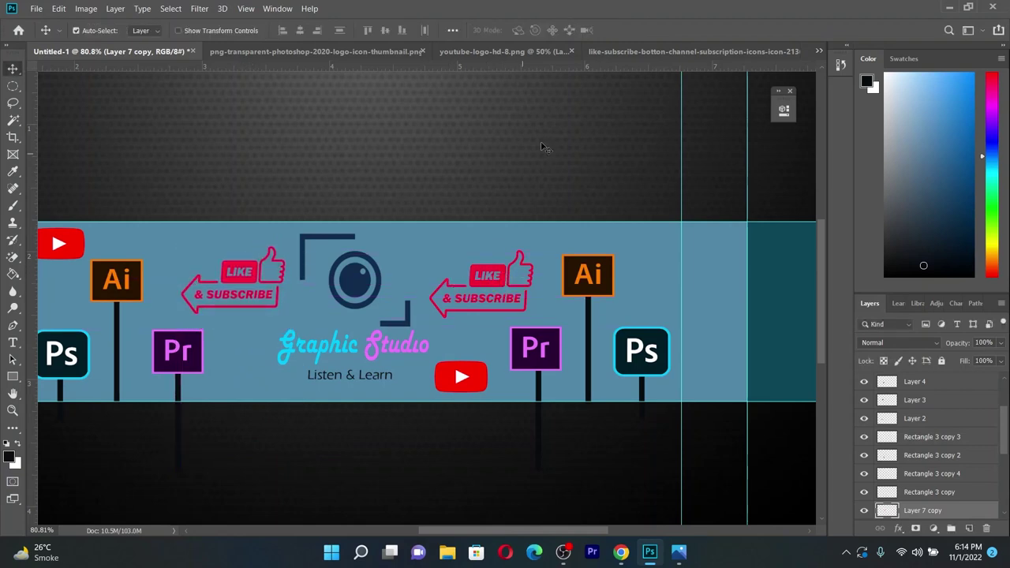
scroll(387, 290, "down", 1)
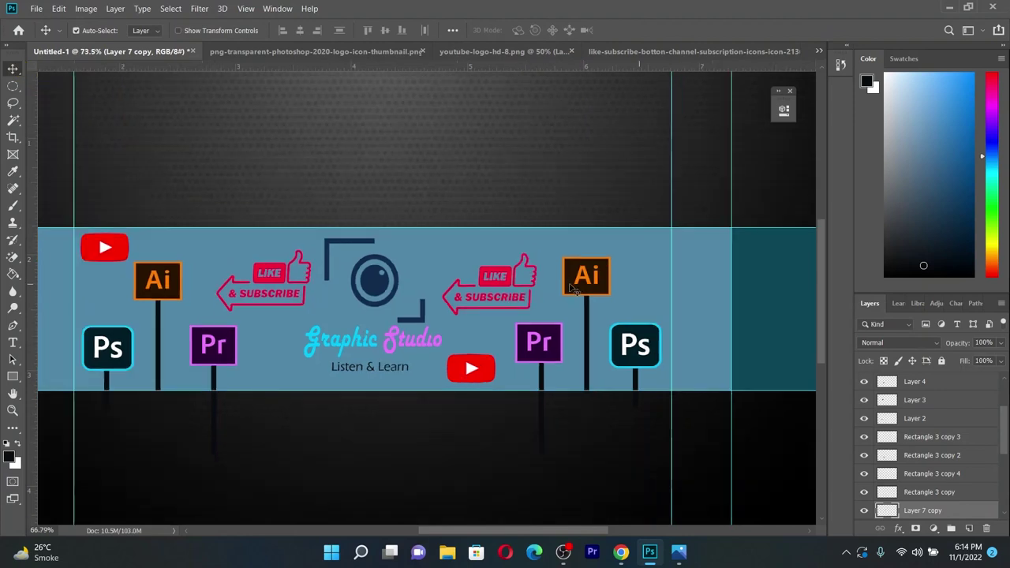
scroll(387, 291, "down", 1)
left_click_drag(351, 289, 330, 292)
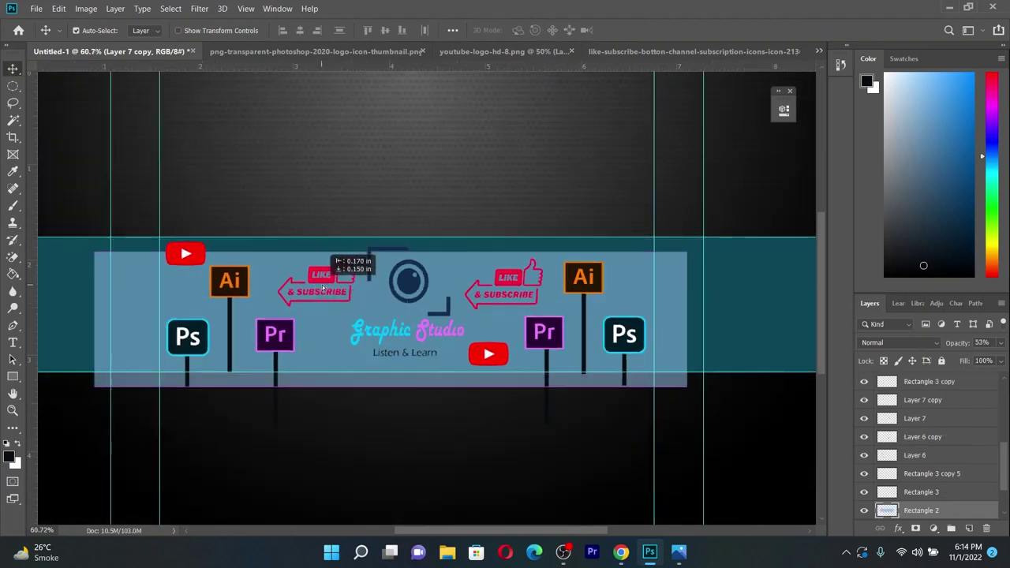
scroll(331, 294, "up", 1)
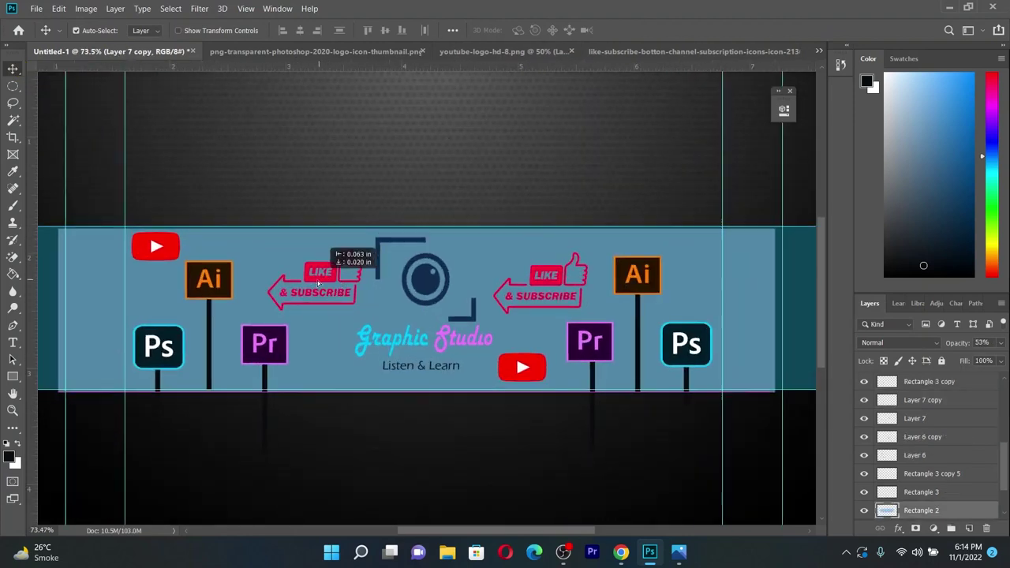
scroll(332, 294, "up", 2)
scroll(335, 284, "up", 1)
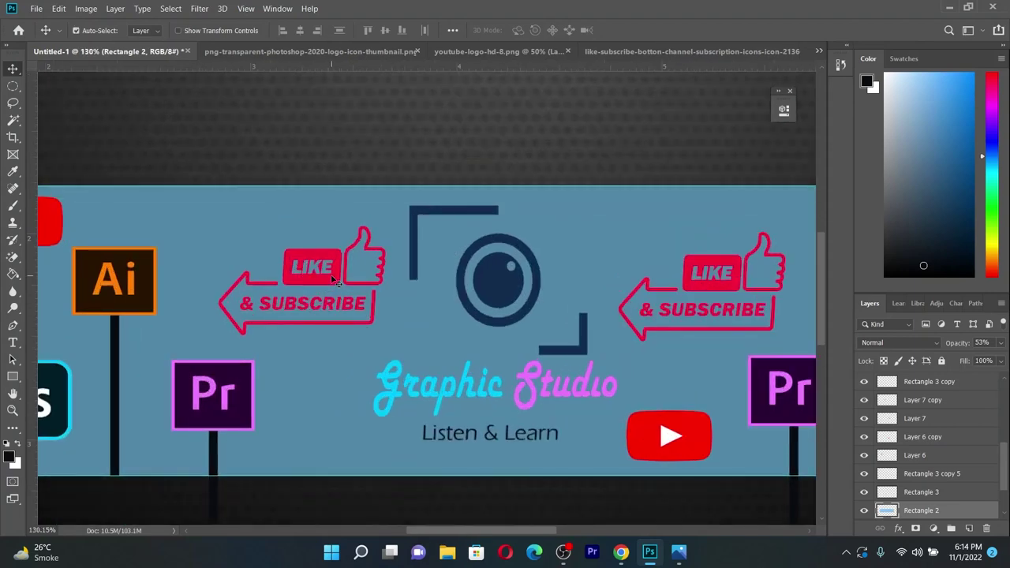
Select the left LIKE & SUBSCRIBE copy (Layer 7 copy) and delete it
left_click(329, 271)
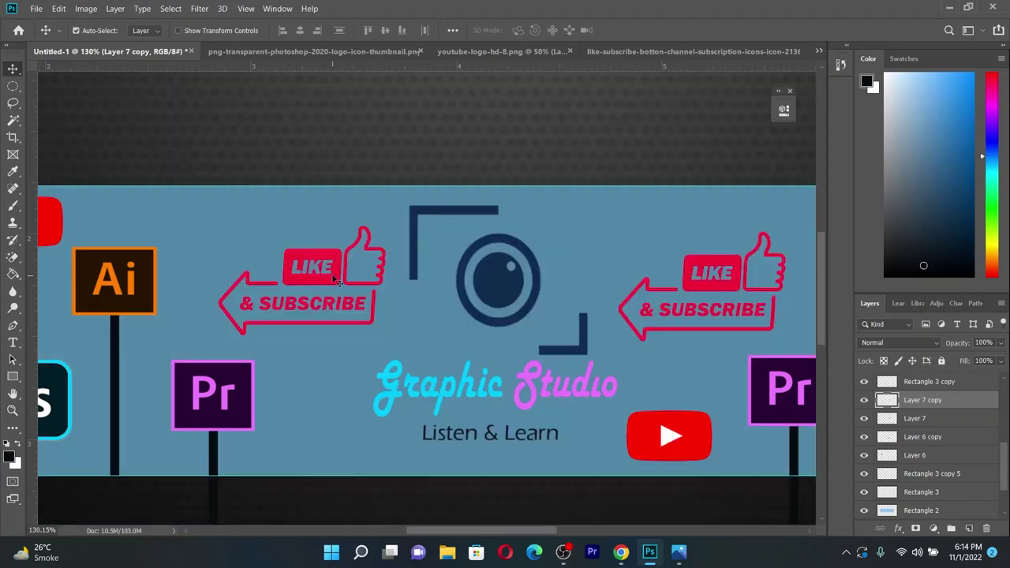
key("Delete")
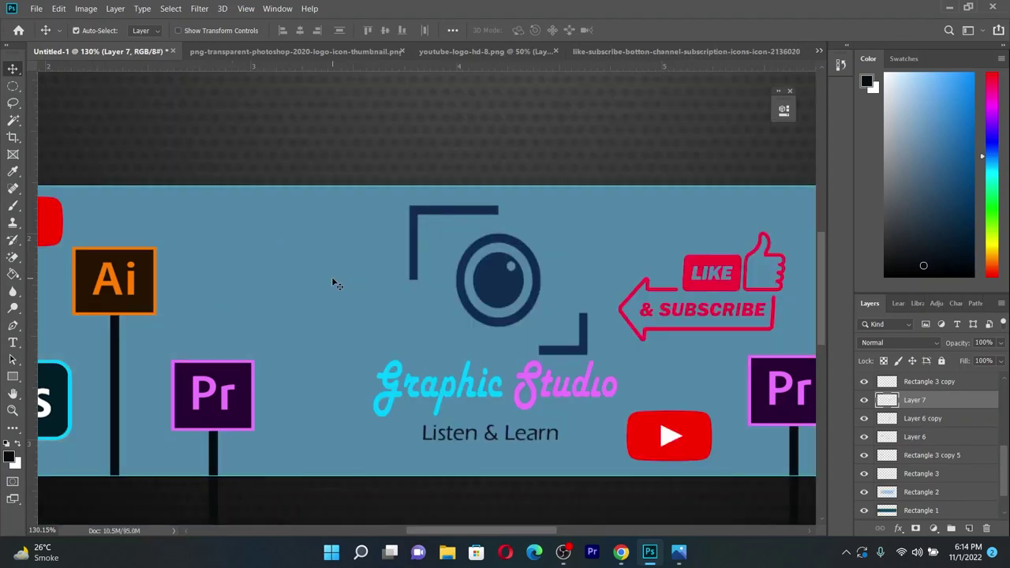
scroll(332, 276, "down", 3)
left_click(526, 286)
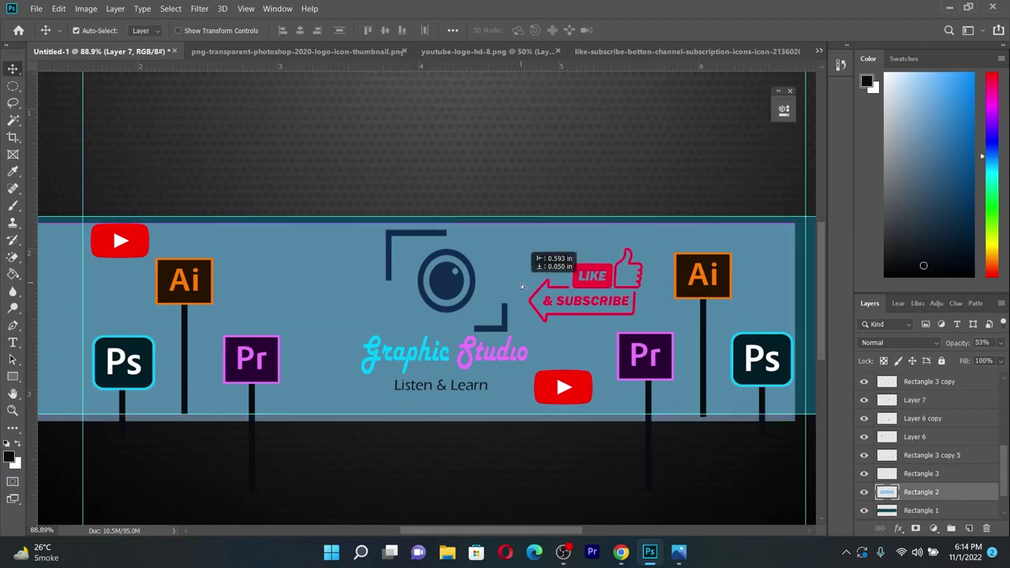
scroll(600, 288, "up", 3)
Free-transform the Layer 7 LIKE graphic, drag it near the camera logo, and apply the transform
left_click(614, 289)
scroll(613, 289, "up", 2)
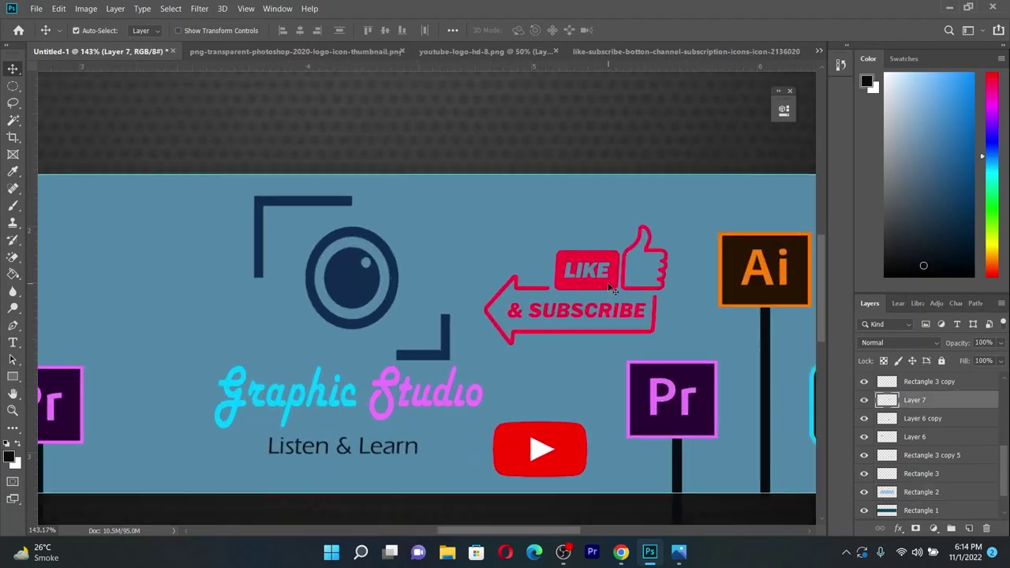
key("ctrl+t")
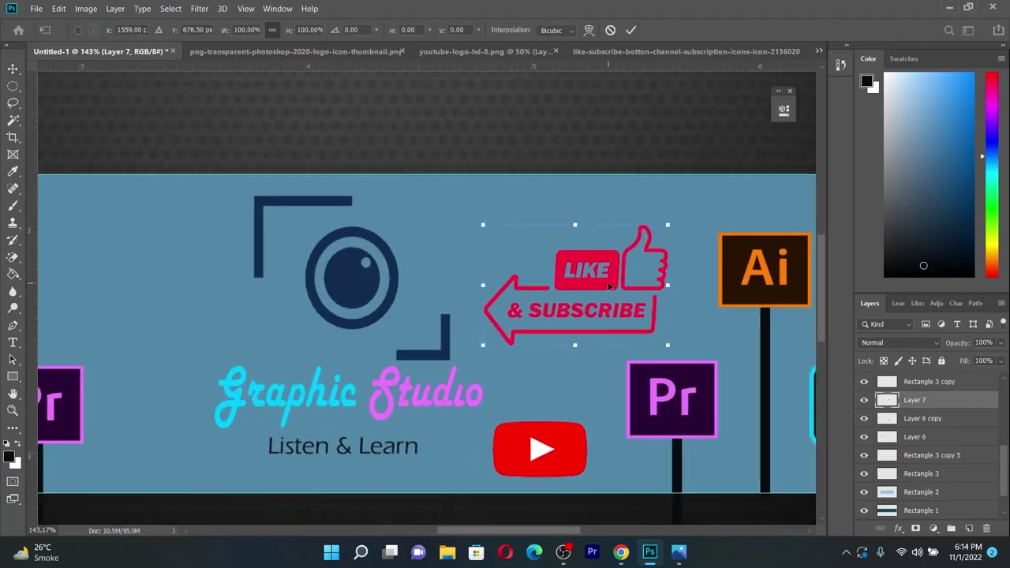
left_click_drag(609, 287, 237, 272)
scroll(387, 292, "down", 4)
scroll(386, 292, "up", 3)
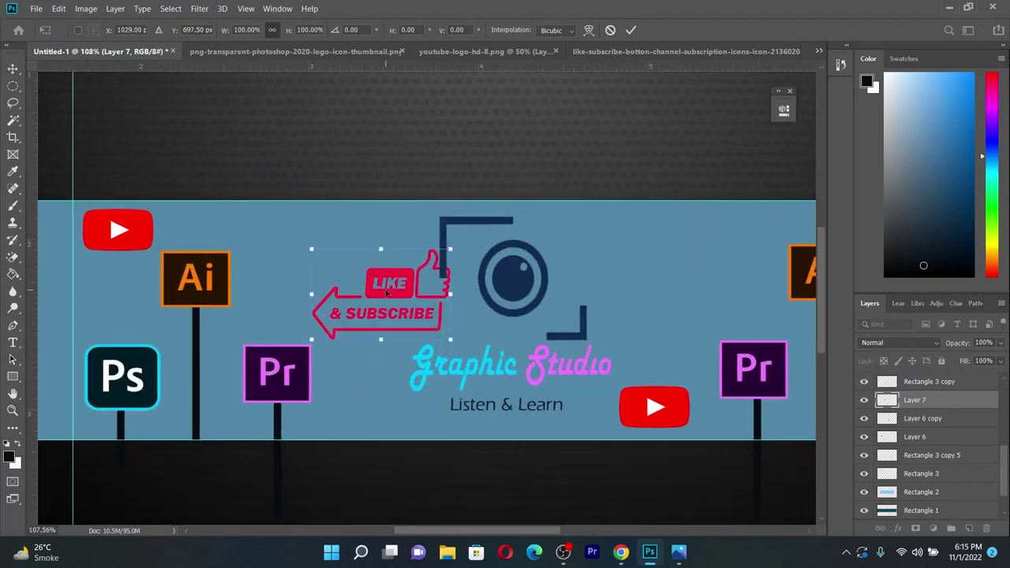
left_click_drag(387, 292, 431, 416)
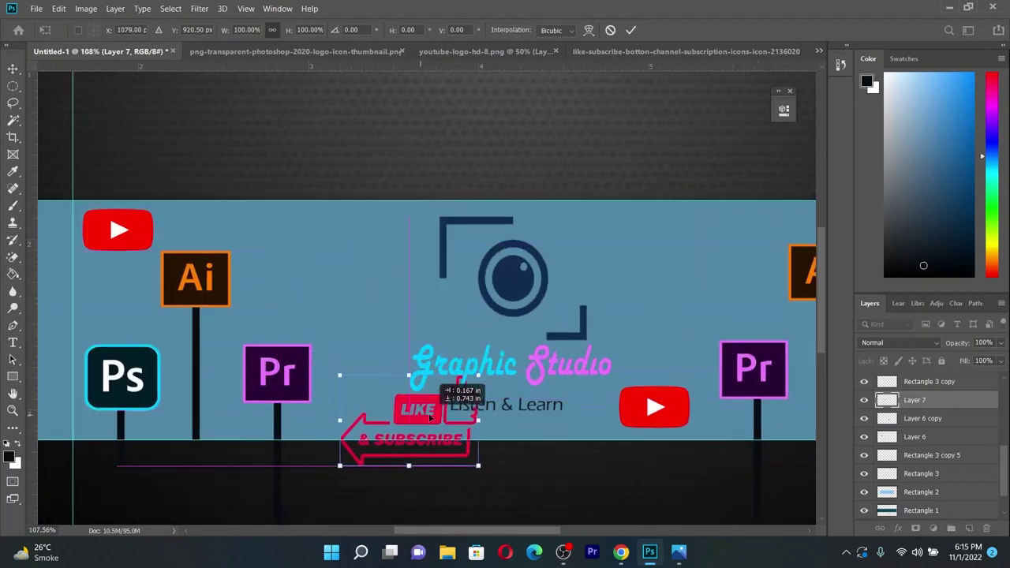
mouse_move(430, 415)
left_mouse_down()
mouse_move(434, 324)
mouse_move(539, 224)
left_mouse_up()
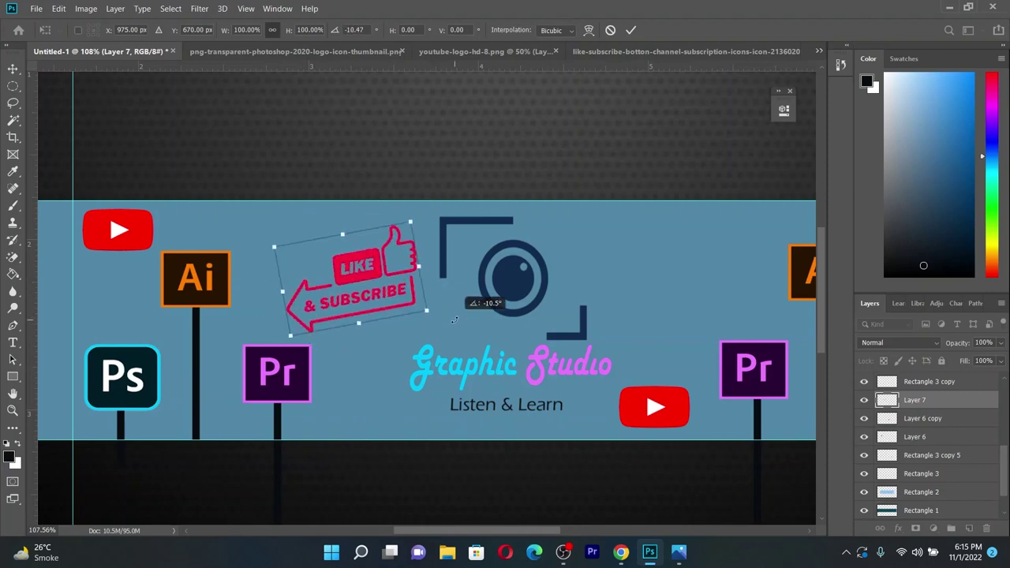
left_click(631, 30)
Move the LIKE graphic just right of the camera logo near the banner centre
left_click_drag(376, 276, 403, 293)
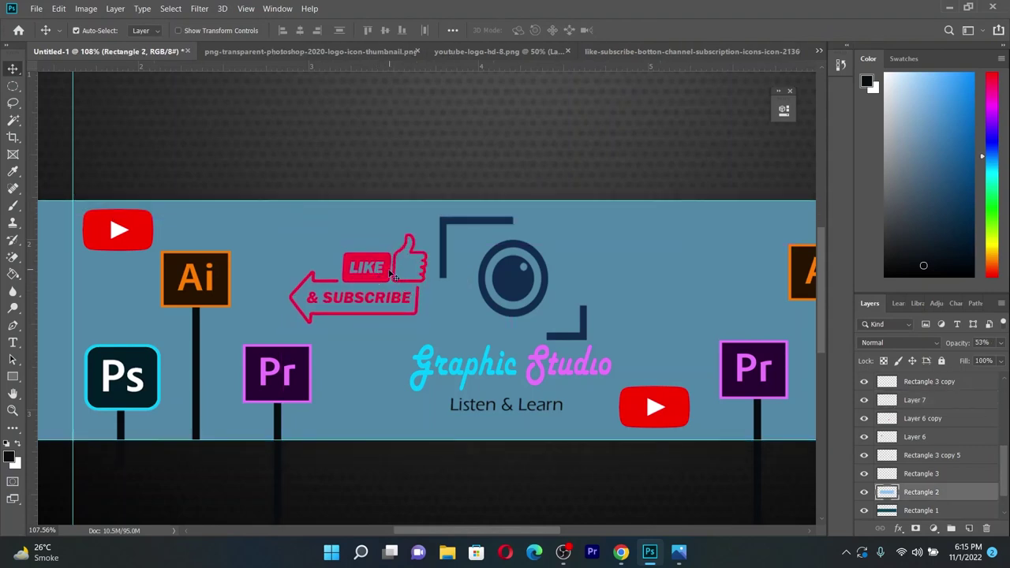
left_click(388, 281)
left_click_drag(389, 277, 707, 265)
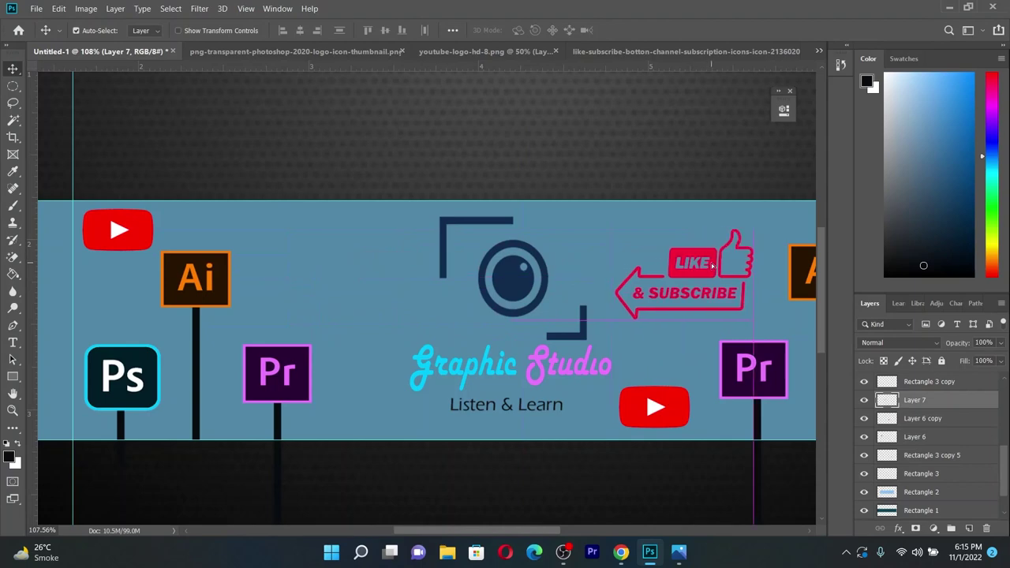
scroll(474, 224, "down", 3)
scroll(615, 265, "down", 1)
scroll(488, 253, "down", 1)
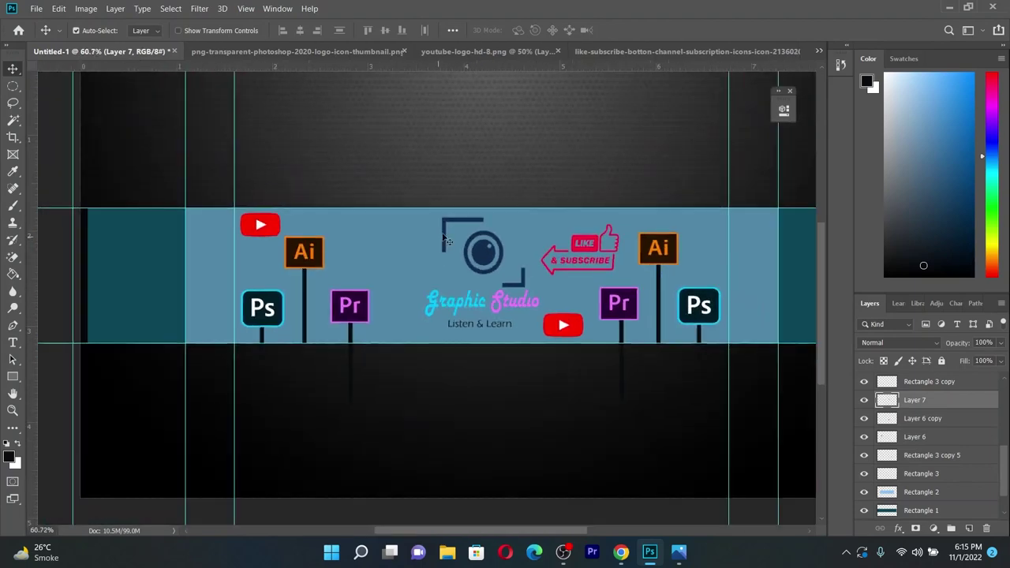
scroll(493, 214, "down", 1)
scroll(426, 306, "up", 1)
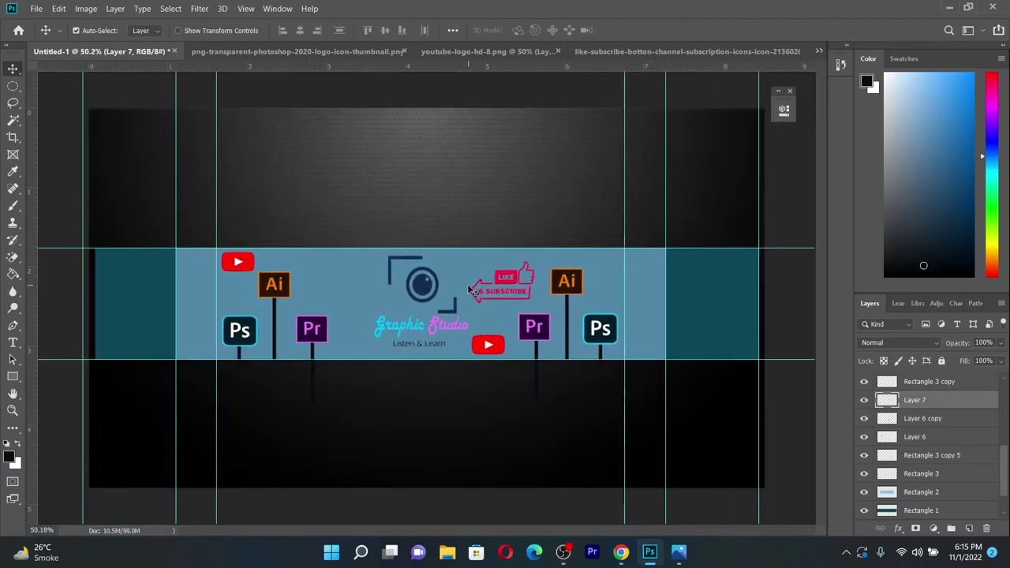
scroll(472, 287, "up", 1)
scroll(472, 287, "down", 1)
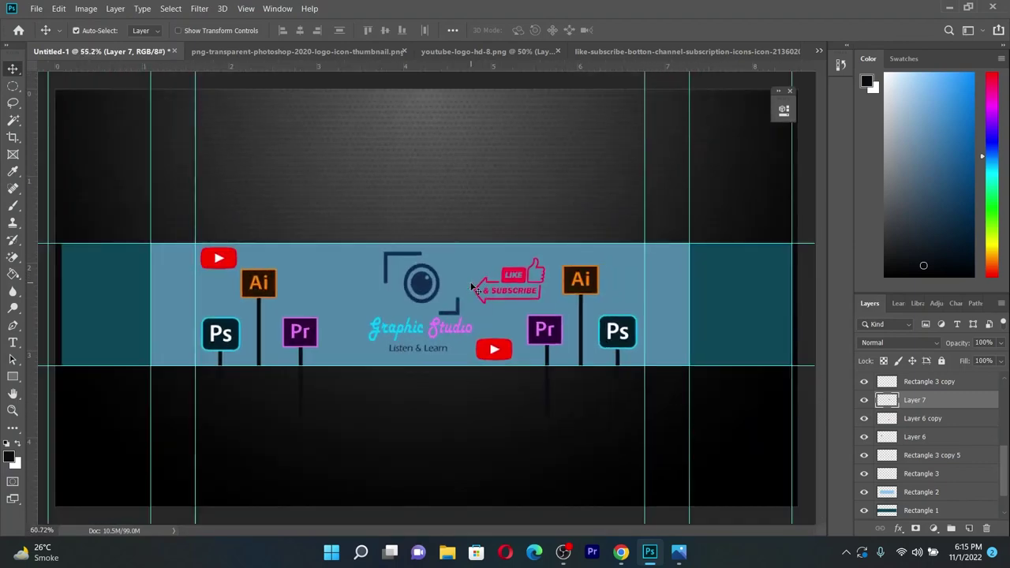
scroll(472, 286, "up", 2)
scroll(472, 287, "up", 1)
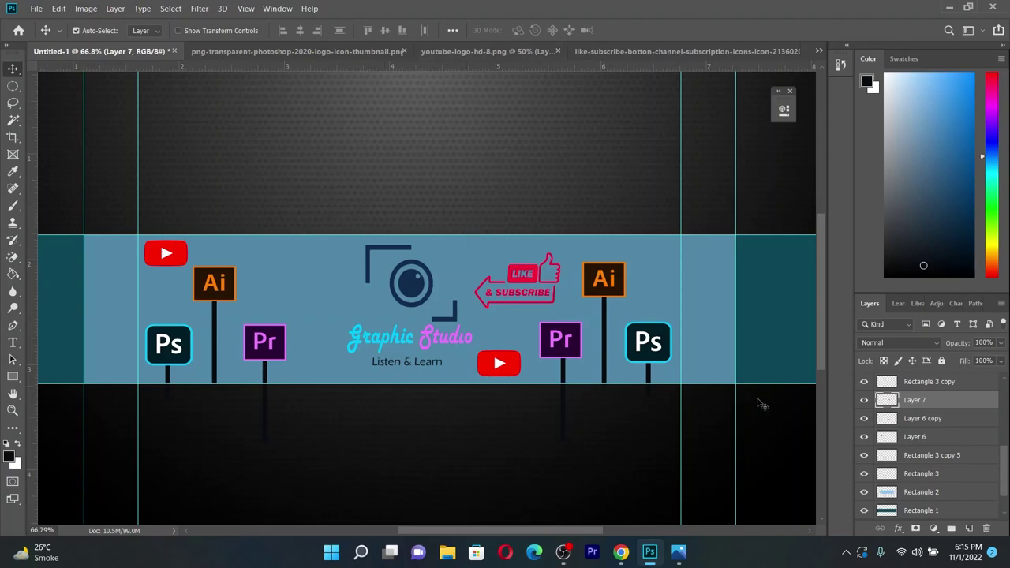
Merge Rectangle 3 copy down, then merge all visible layers into one Layer 7
left_click(930, 383)
right_click(930, 383)
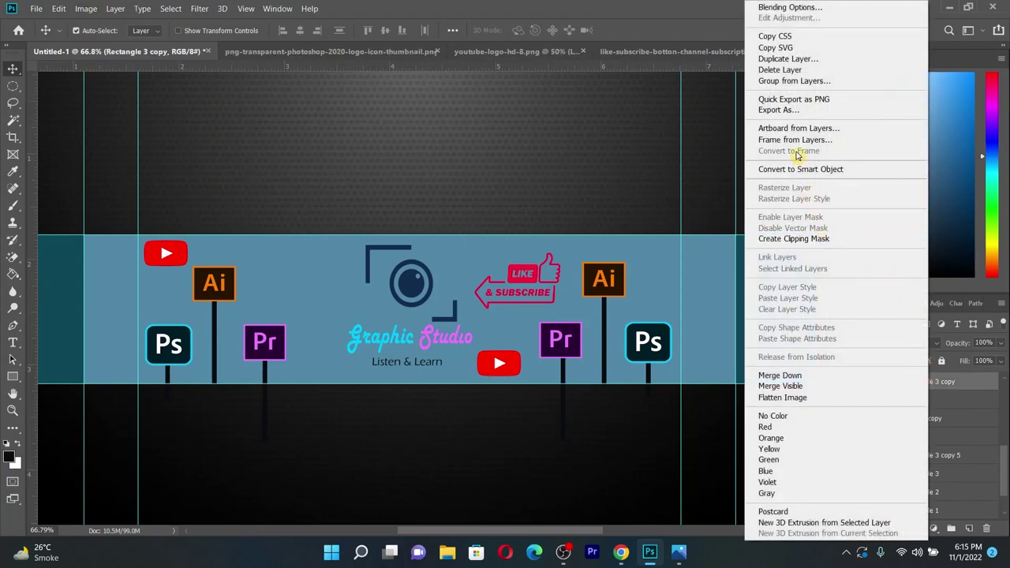
left_click(781, 376)
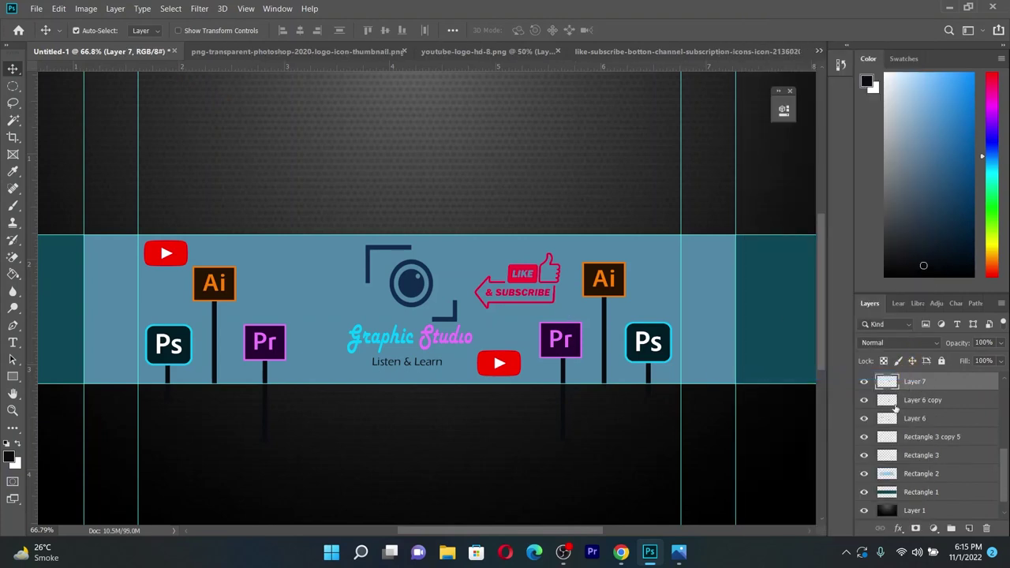
right_click(918, 384)
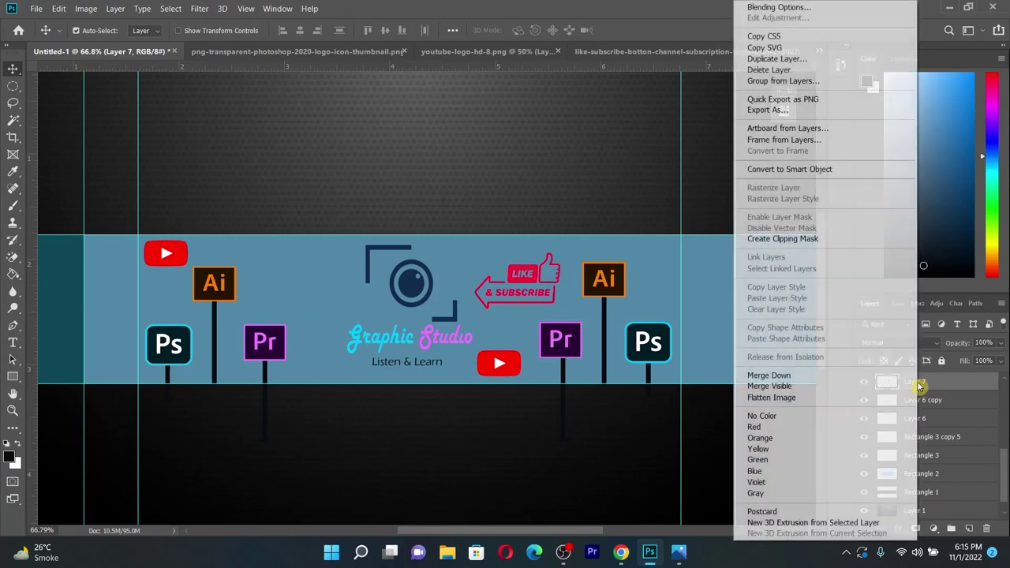
left_click(818, 395)
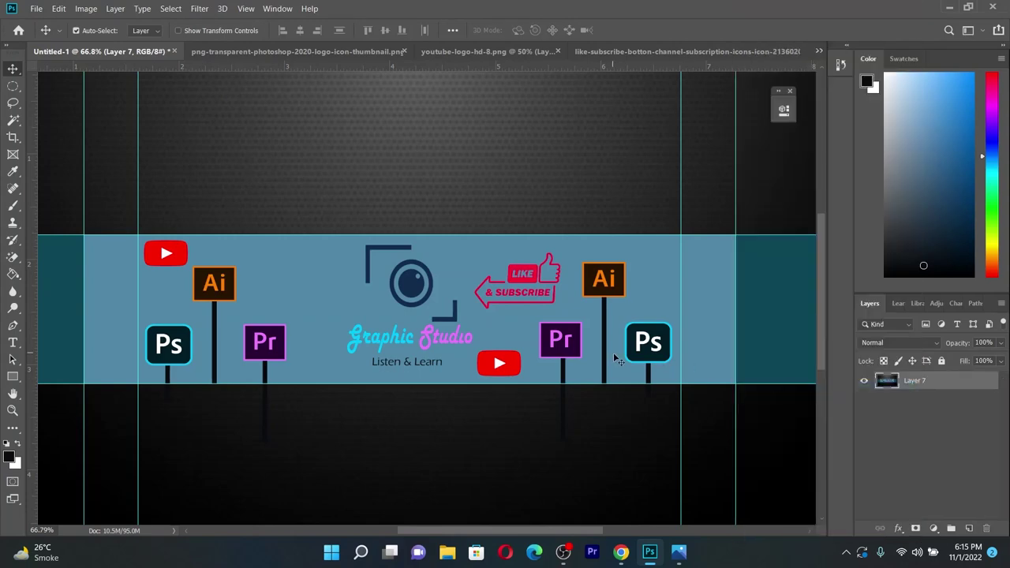
Apply Image > Auto Contrast to the merged banner
left_click(86, 9)
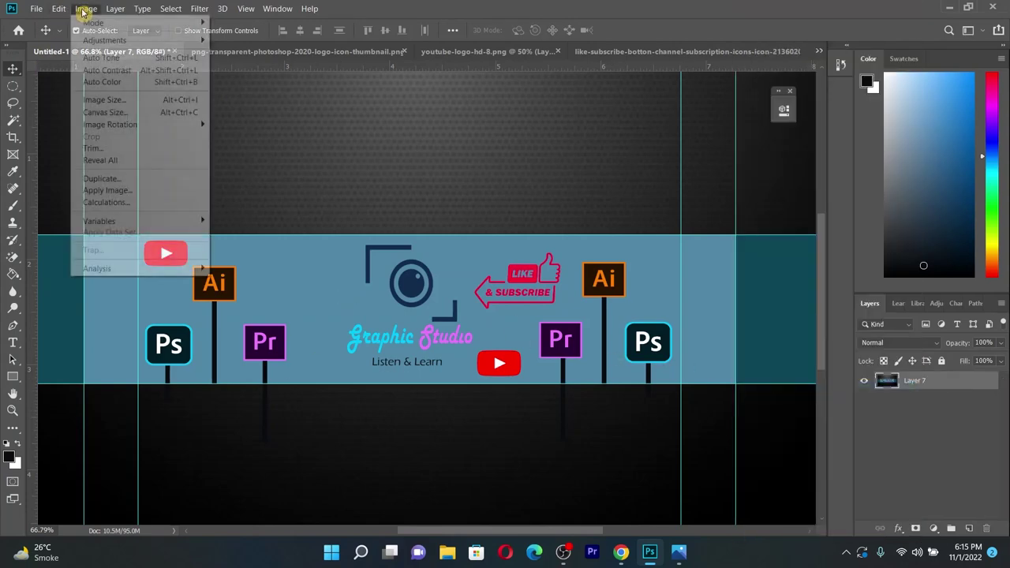
left_click(101, 72)
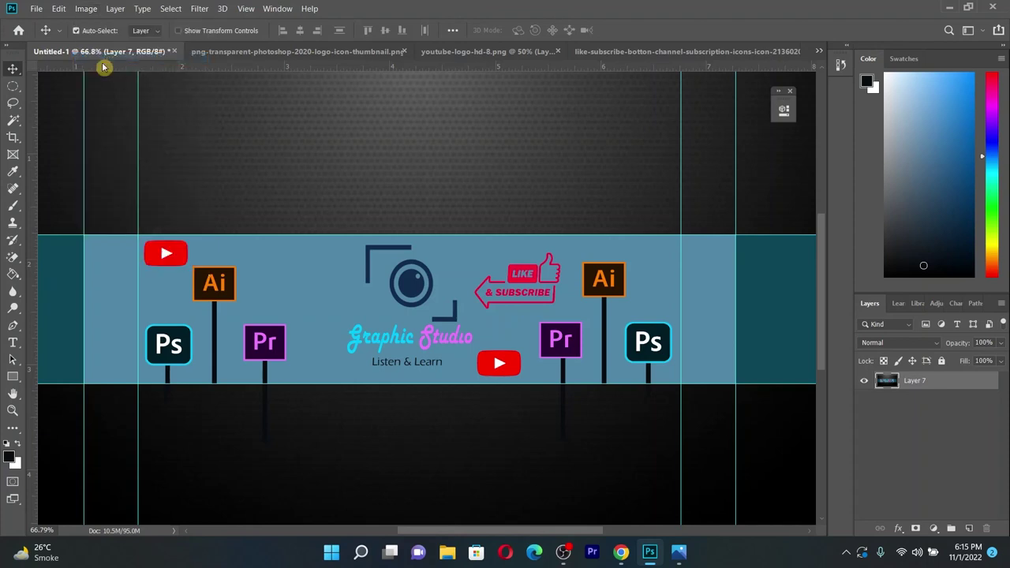
left_click(86, 9)
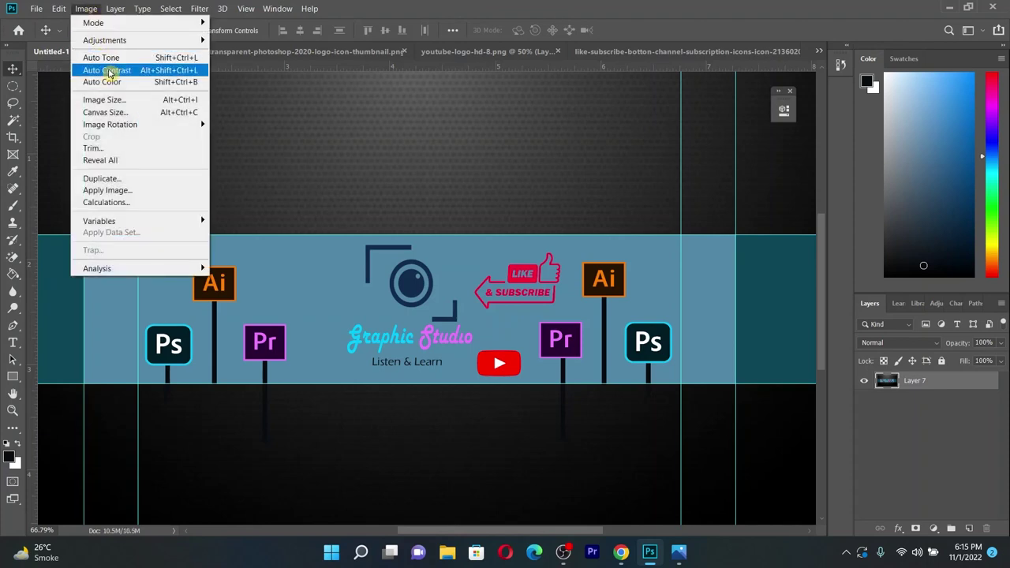
left_click(108, 70)
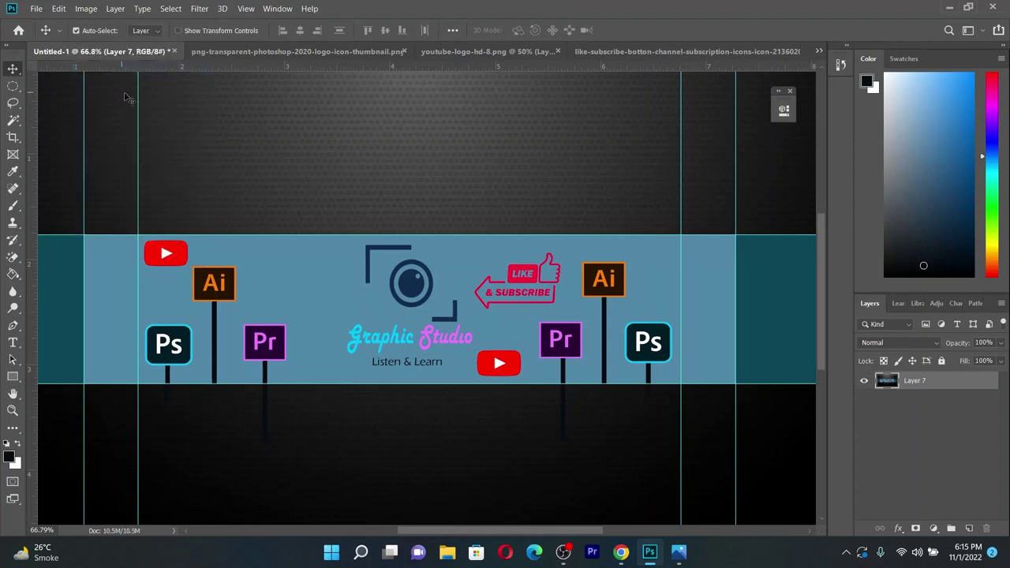
left_click(169, 9)
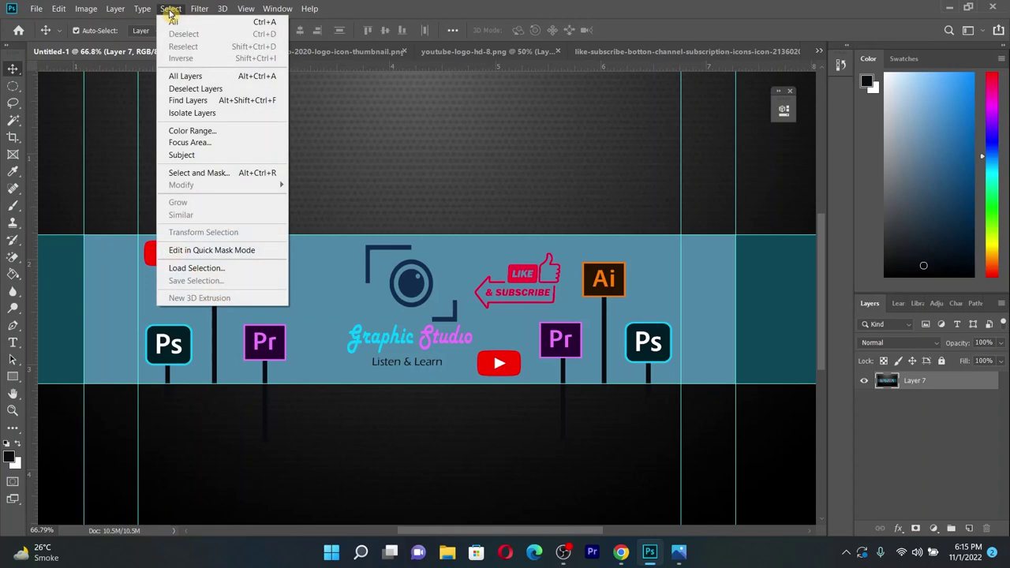
Save the banner to the Desktop as JPEG 'youtube banner' at Maximum quality 12
left_click(42, 9)
left_click(38, 9)
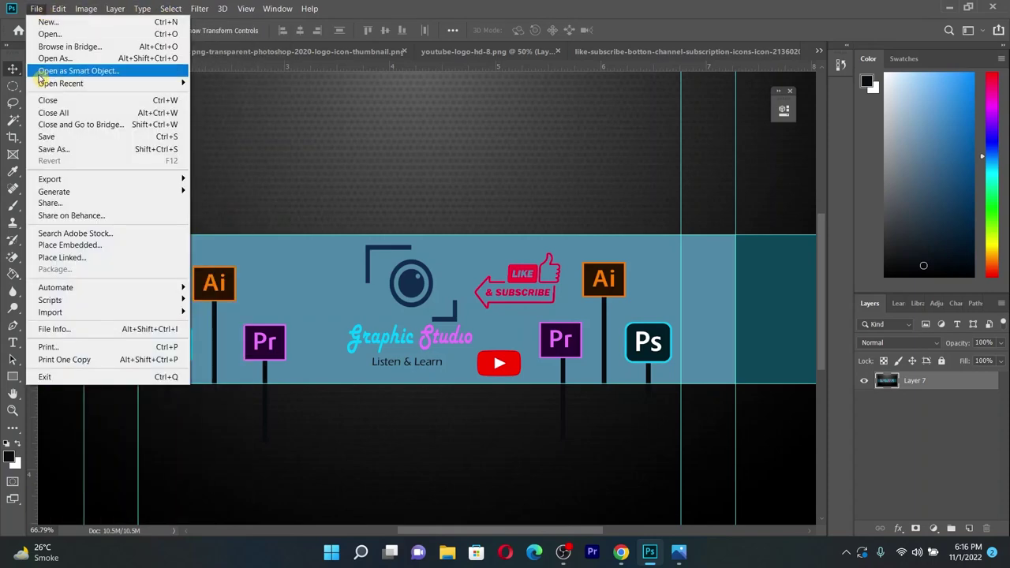
left_click(60, 152)
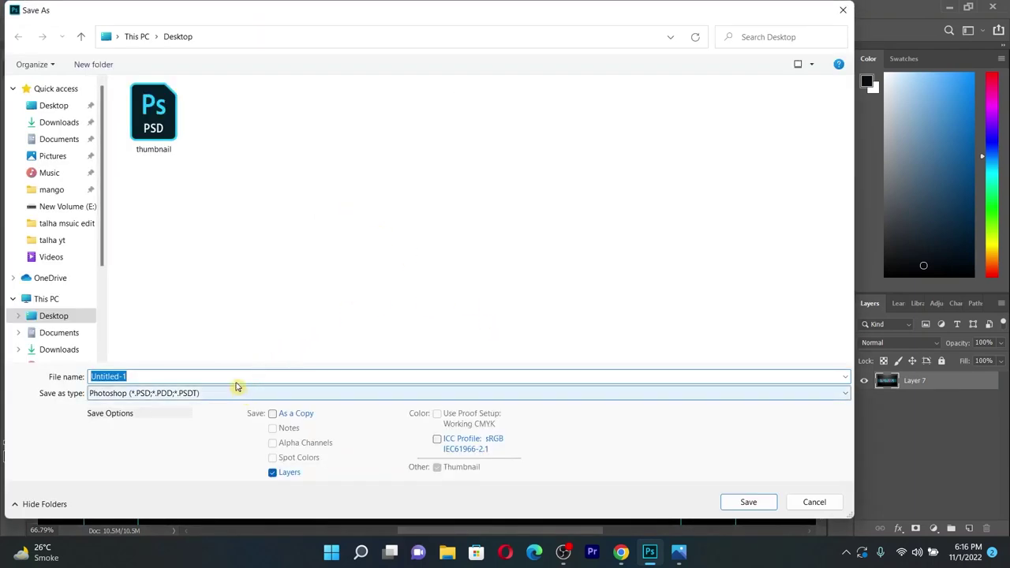
left_click(190, 376)
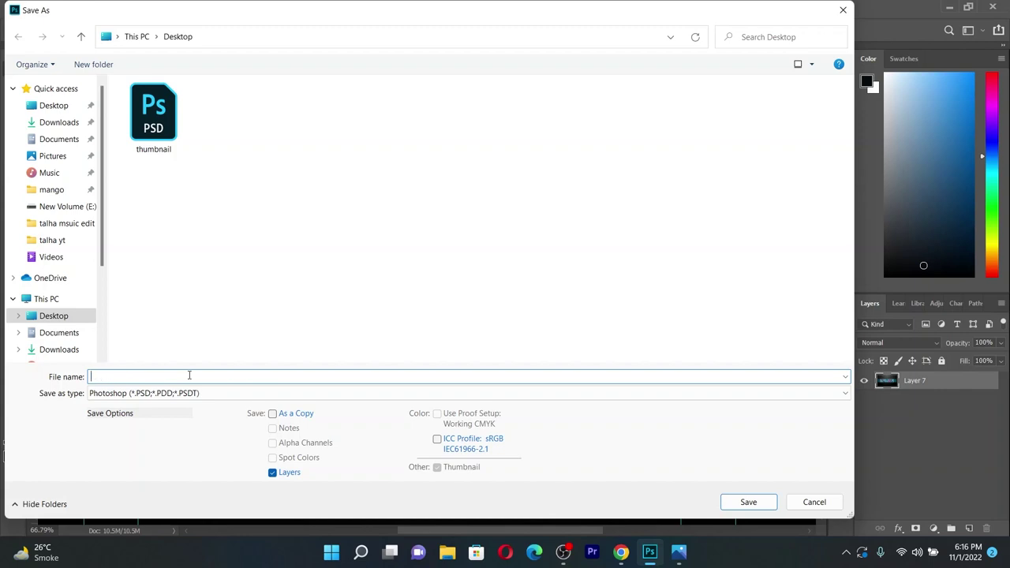
type("youtube")
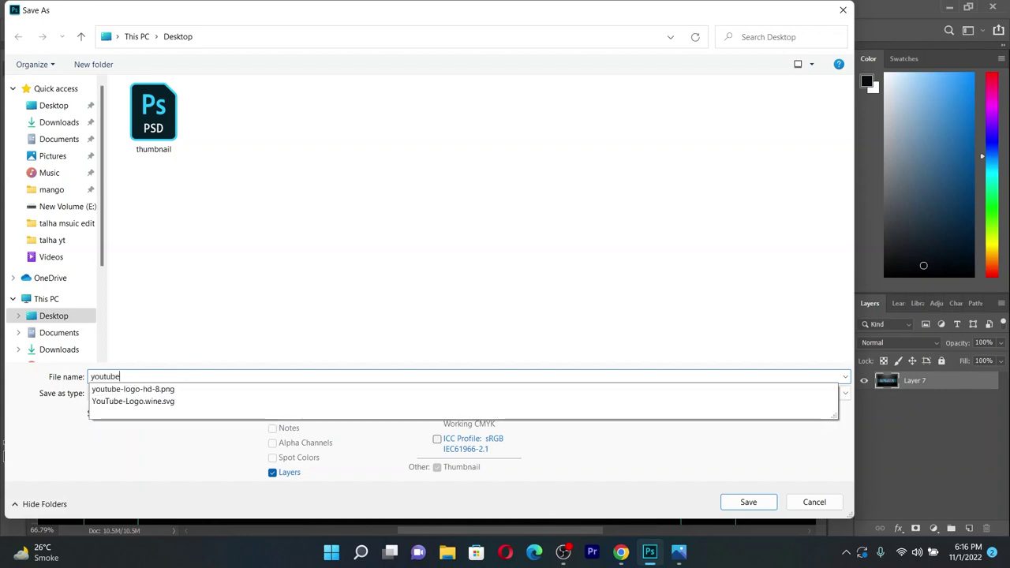
type("banner")
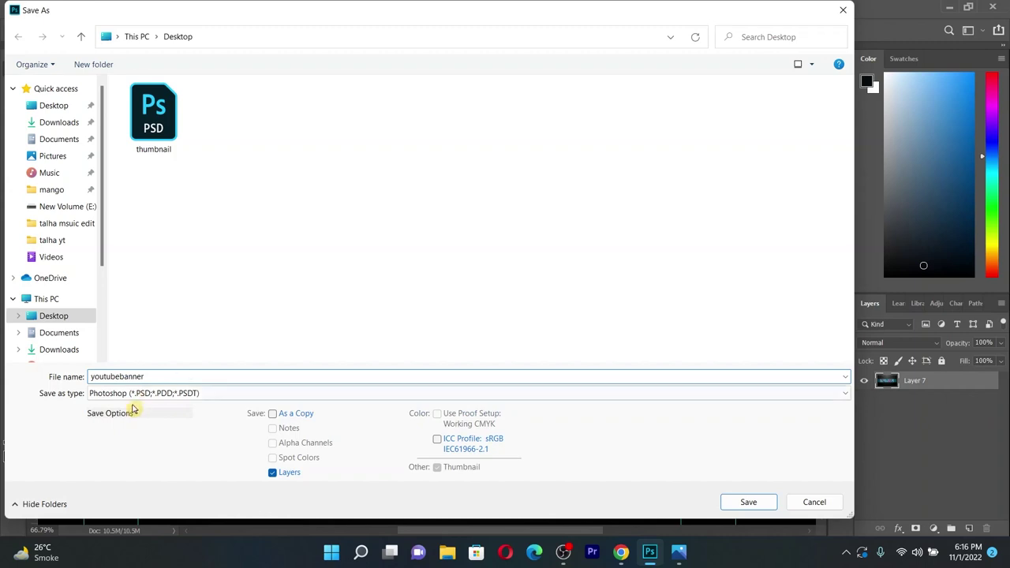
left_click(144, 392)
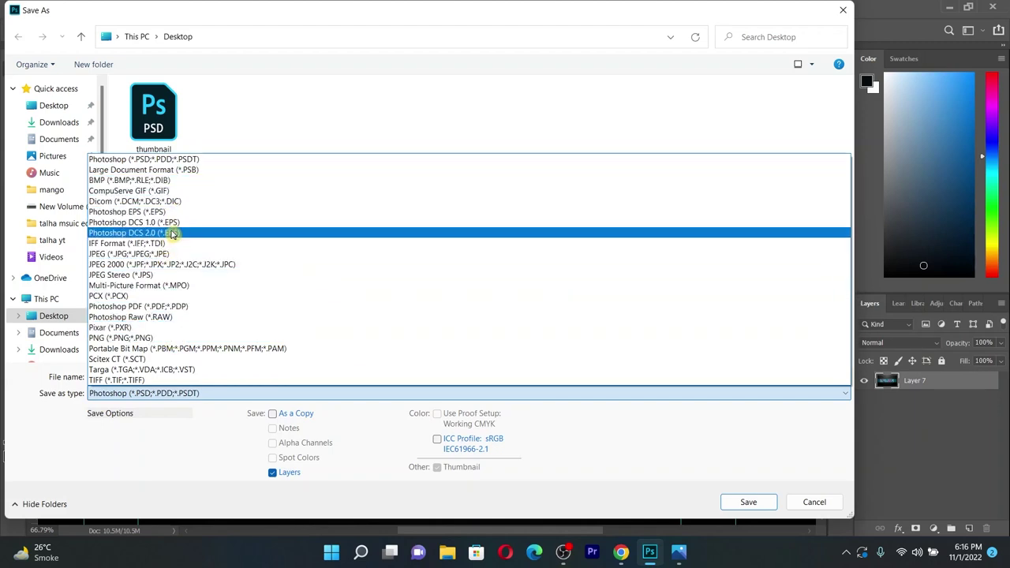
left_click(163, 254)
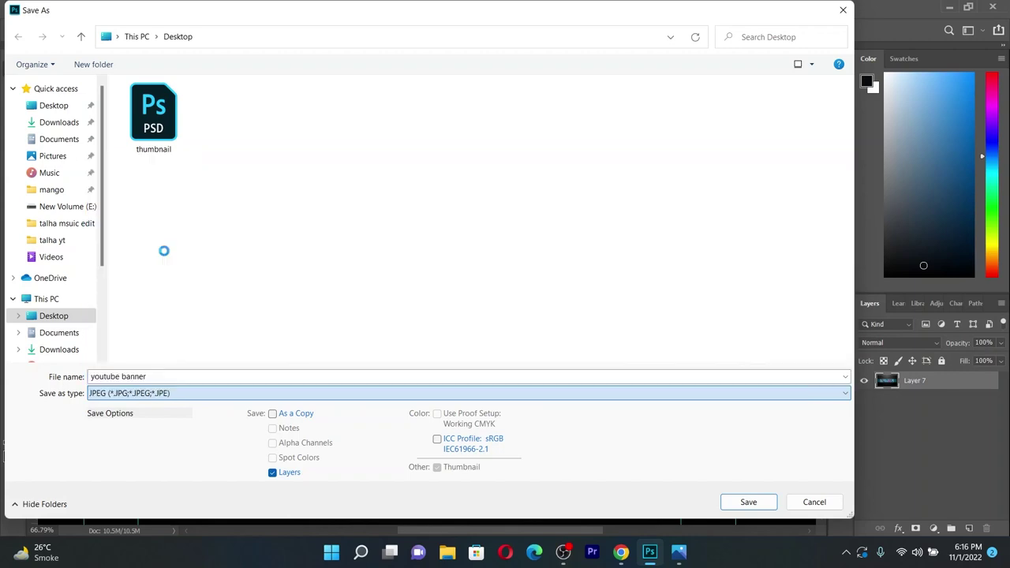
left_click(723, 502)
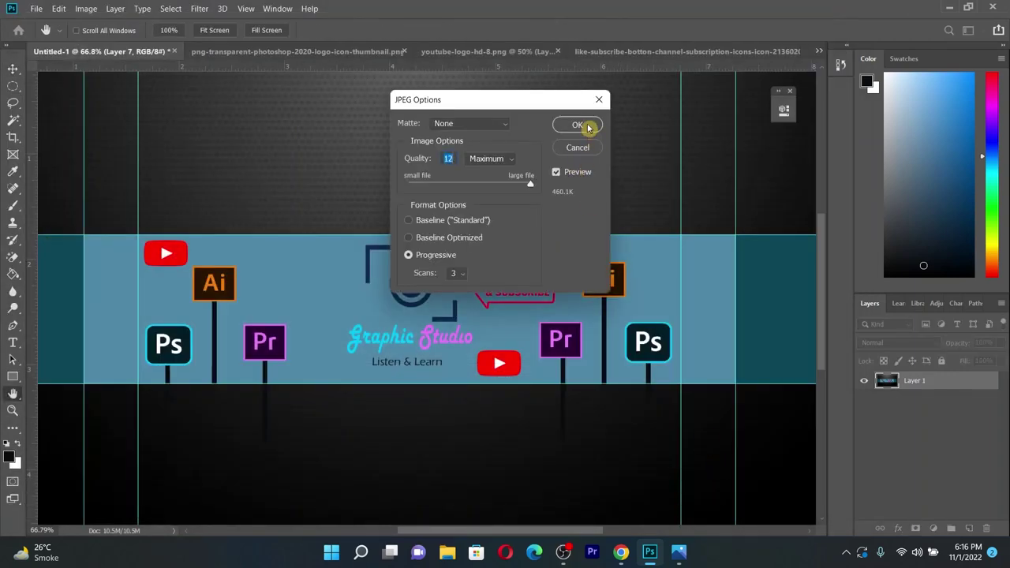
left_click(578, 126)
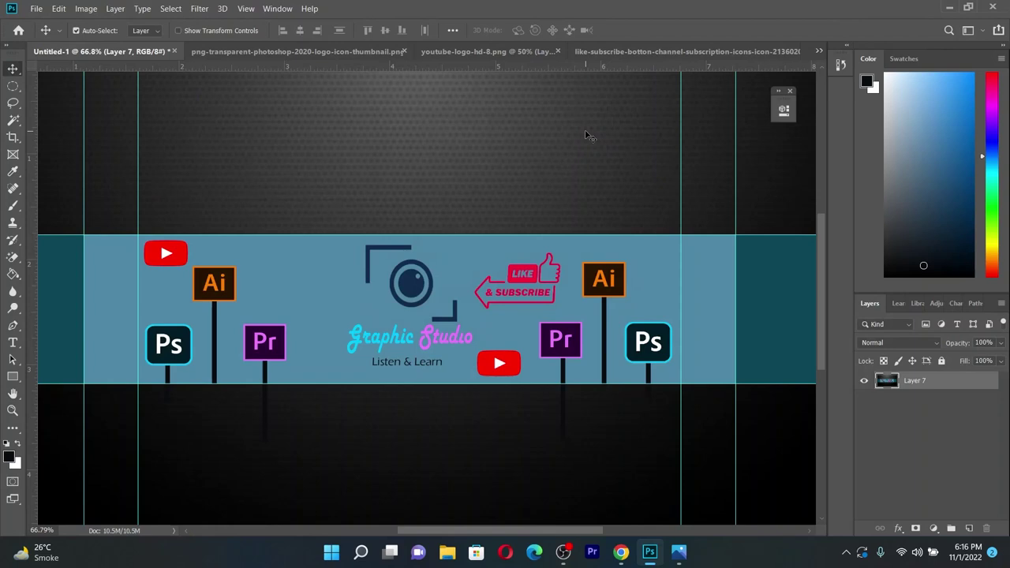
left_click(948, 8)
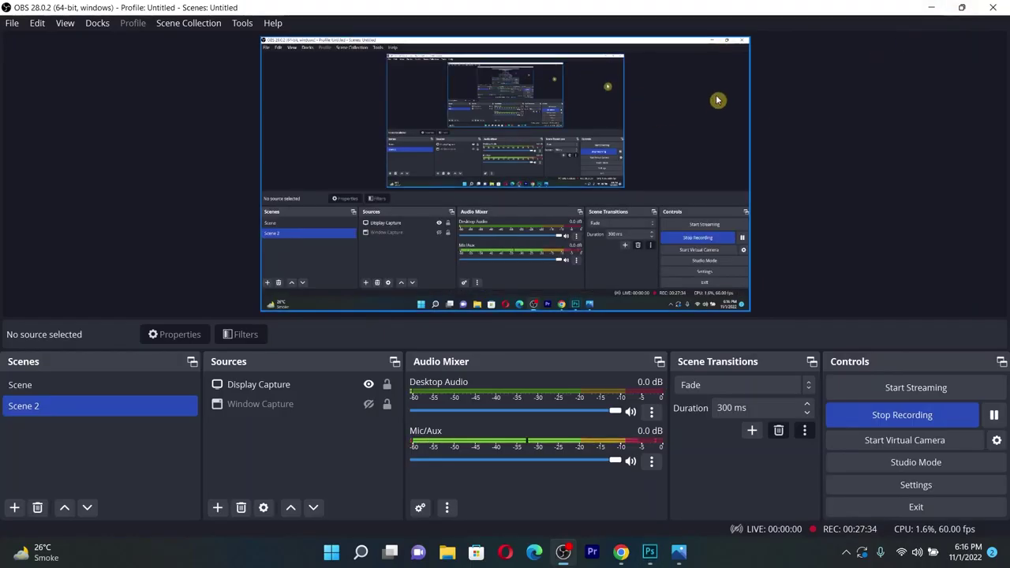
Open youtube banner.jpg from the desktop in Windows Photos to review the export
left_click(932, 8)
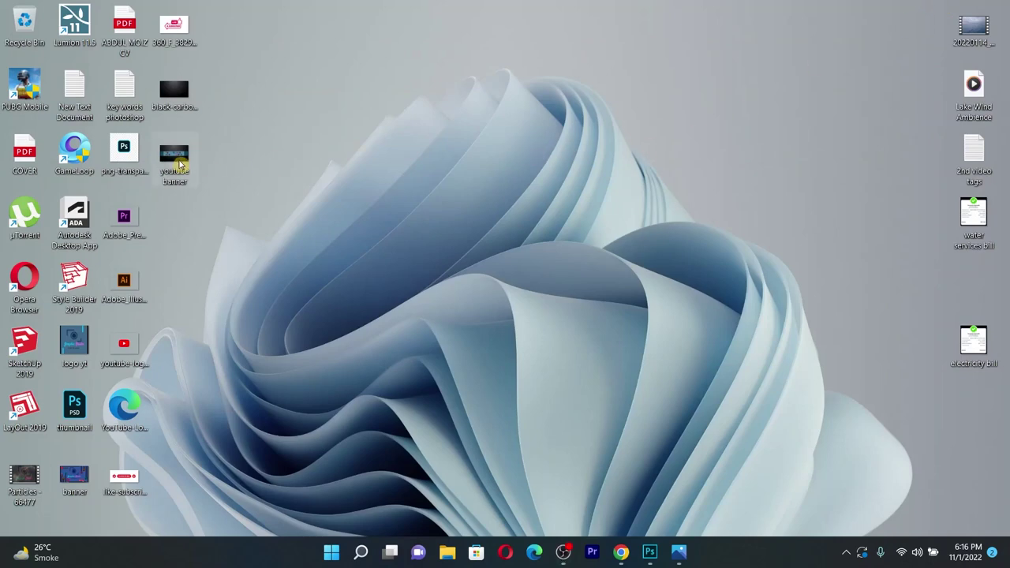
double_click(175, 162)
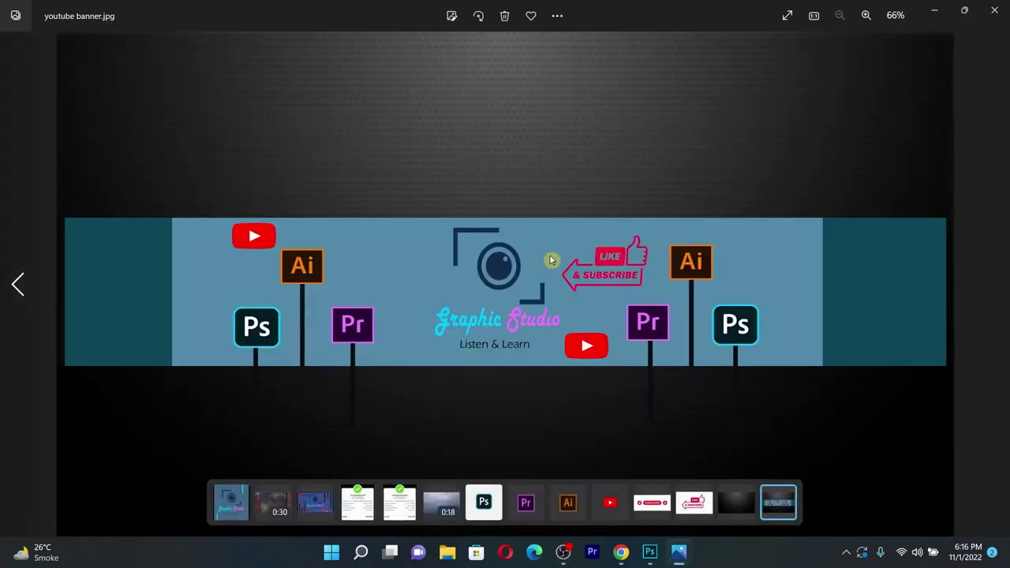
scroll(551, 261, "up", 2)
scroll(552, 261, "down", 3)
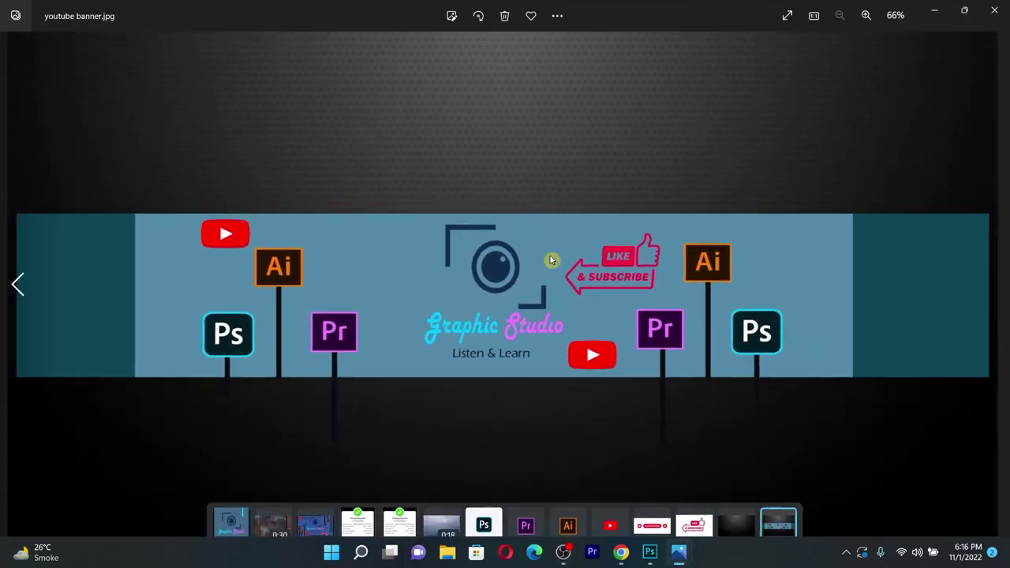
scroll(552, 261, "up", 1)
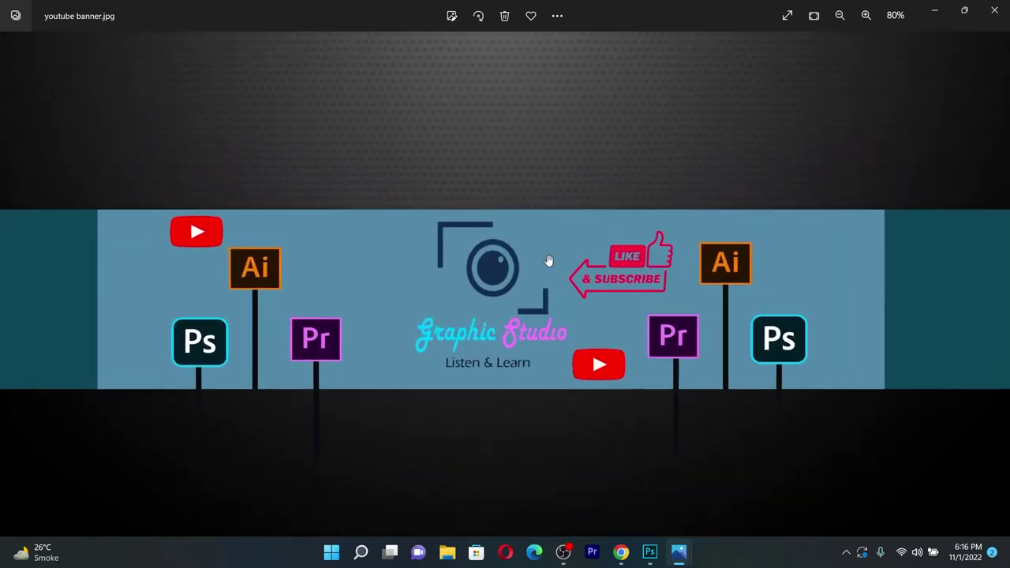
Load youtube.com in Chrome and go to the Graphic Studio channel's Branding page in YouTube Studio
left_click(623, 555)
left_click(490, 11)
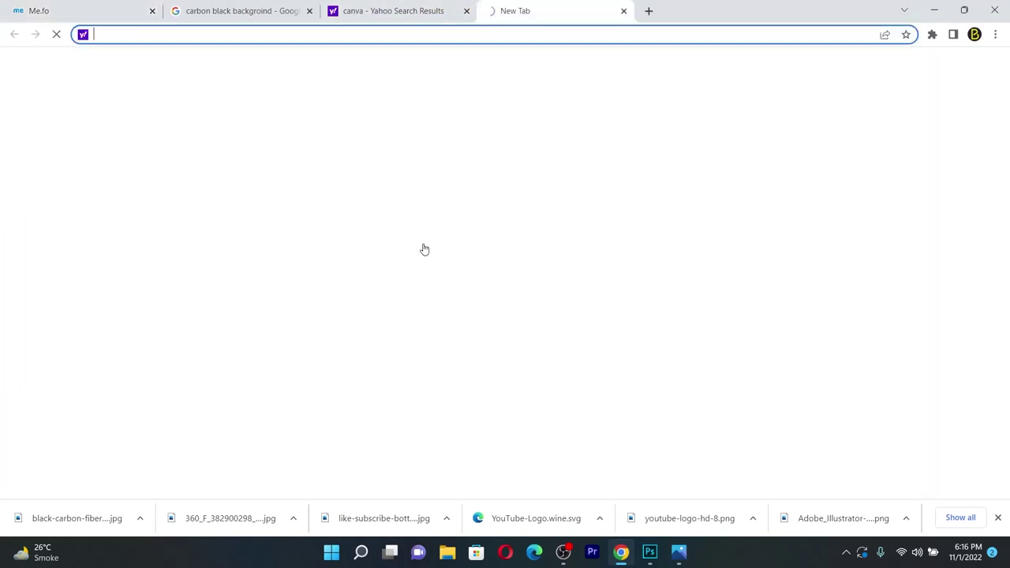
left_click(424, 249)
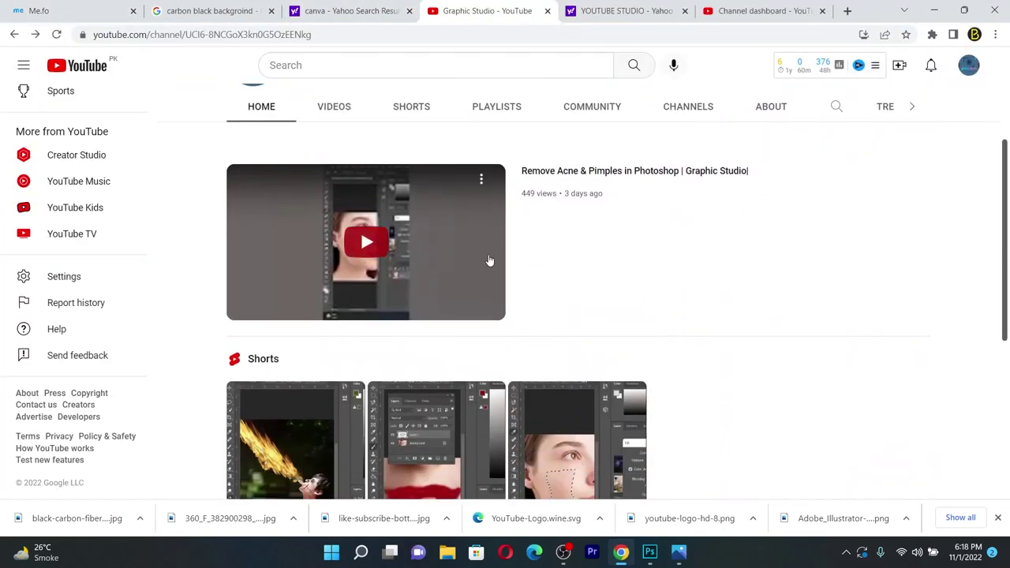
scroll(465, 282, "down", 3)
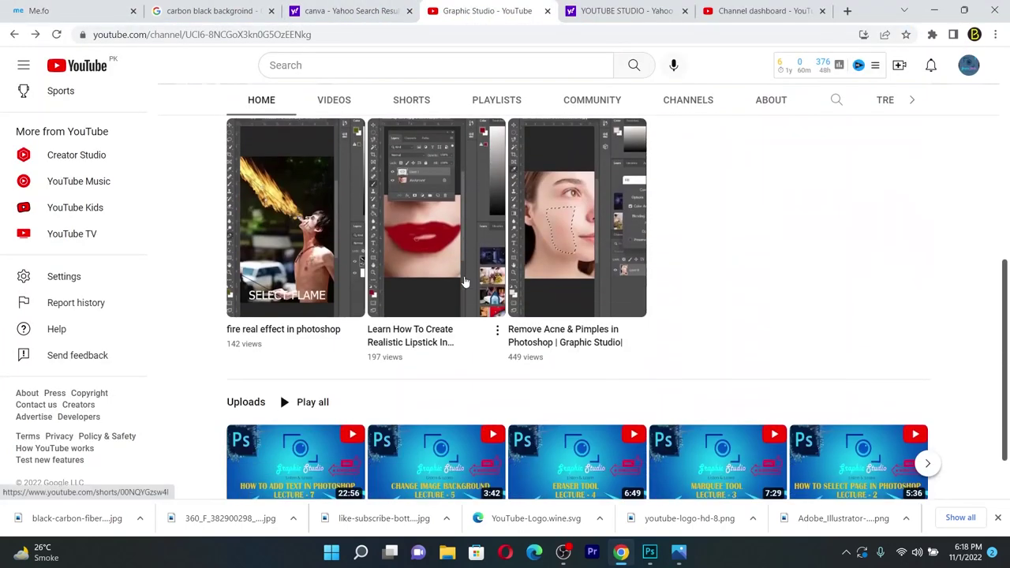
scroll(465, 282, "down", 1)
scroll(462, 281, "up", 5)
scroll(497, 252, "up", 3)
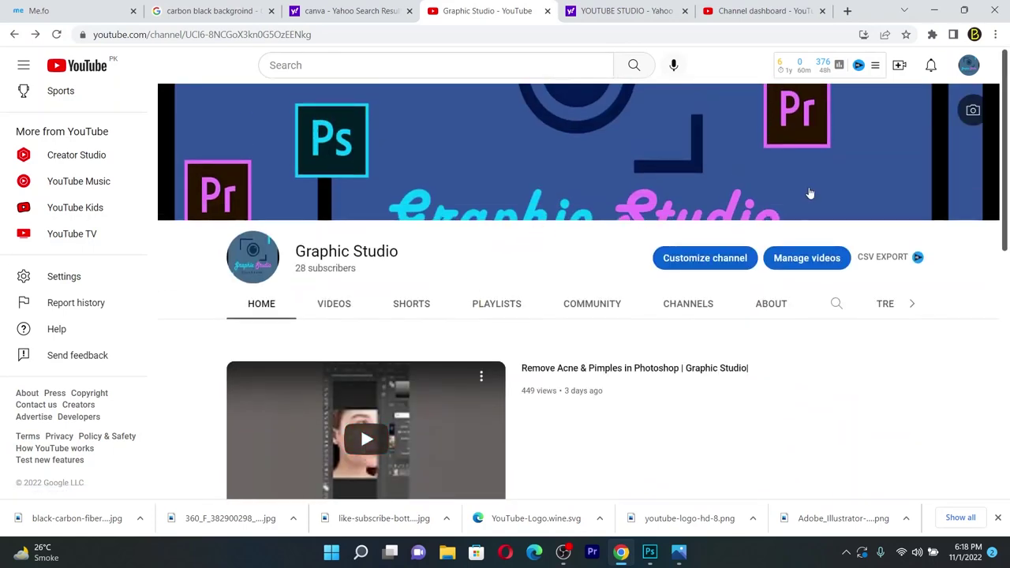
left_click(974, 111)
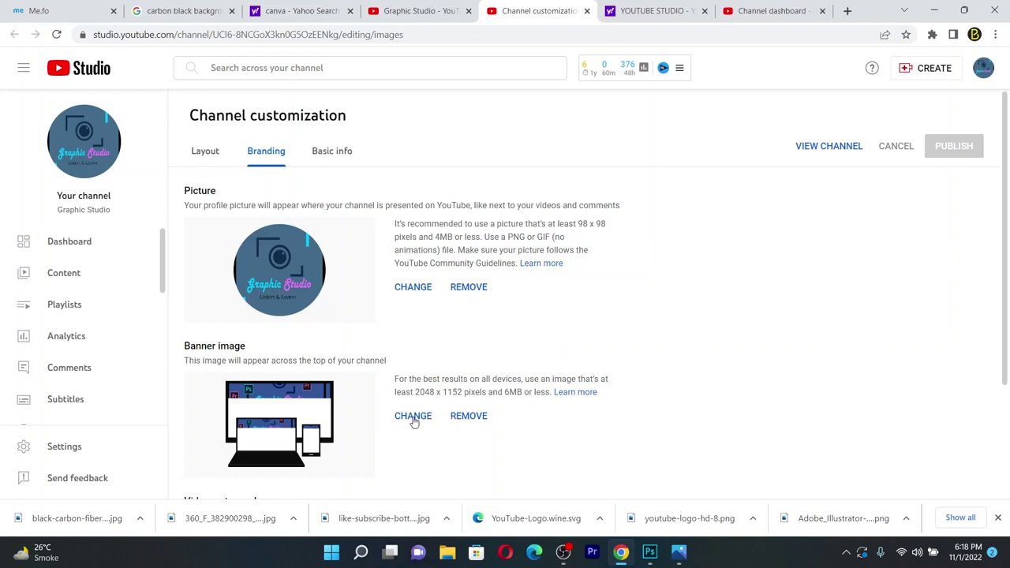
Replace the channel banner with 'youtube banner', publish it, and return to Photoshop
left_click(469, 418)
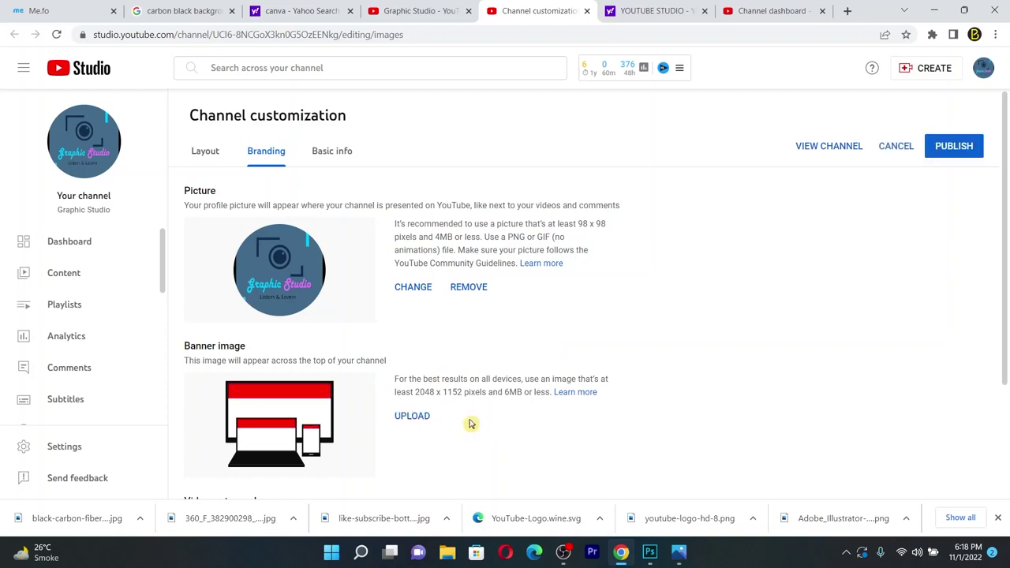
left_click(413, 419)
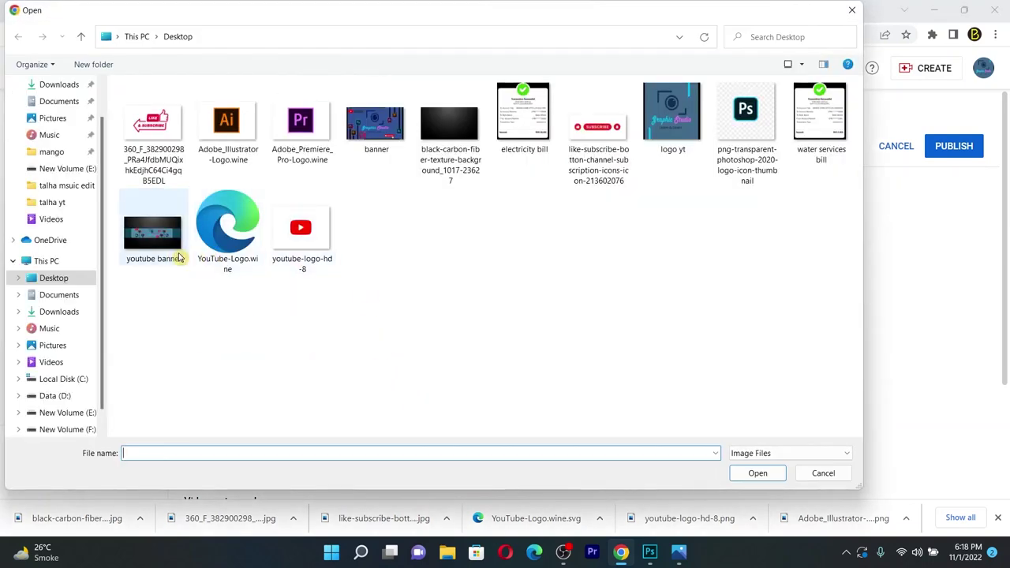
left_click(153, 237)
left_click(758, 473)
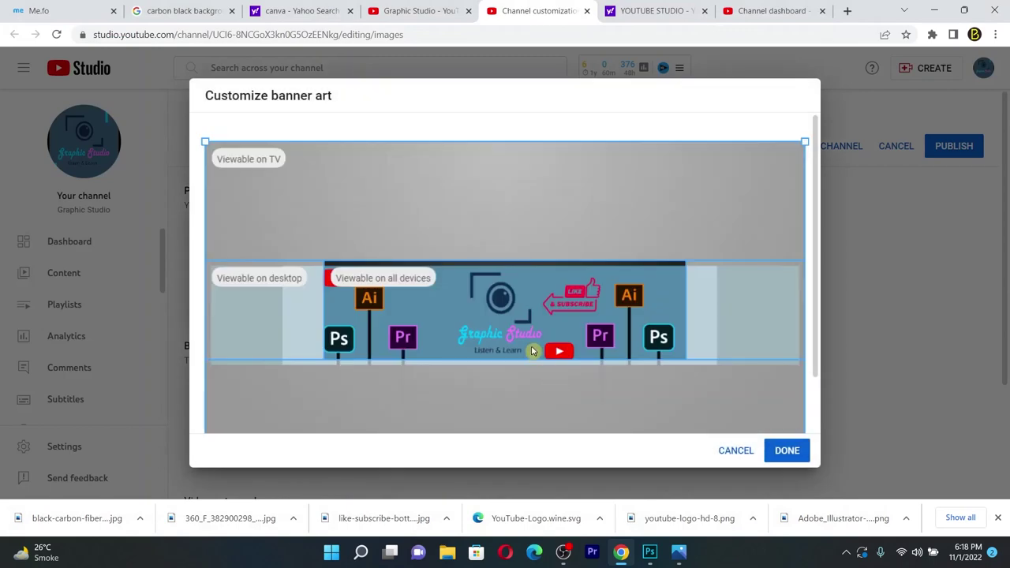
left_click(787, 452)
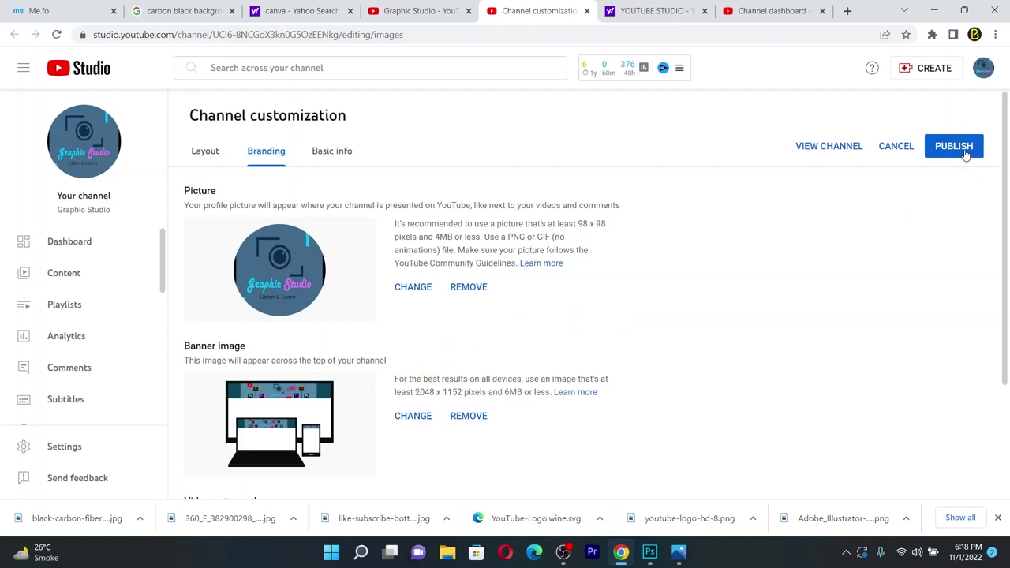
left_click(965, 152)
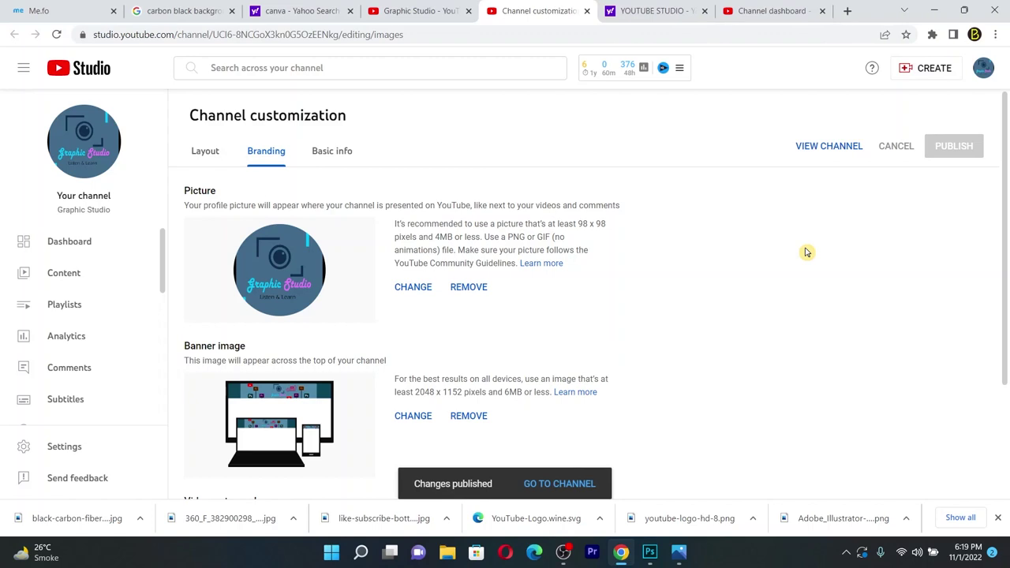
left_click(650, 552)
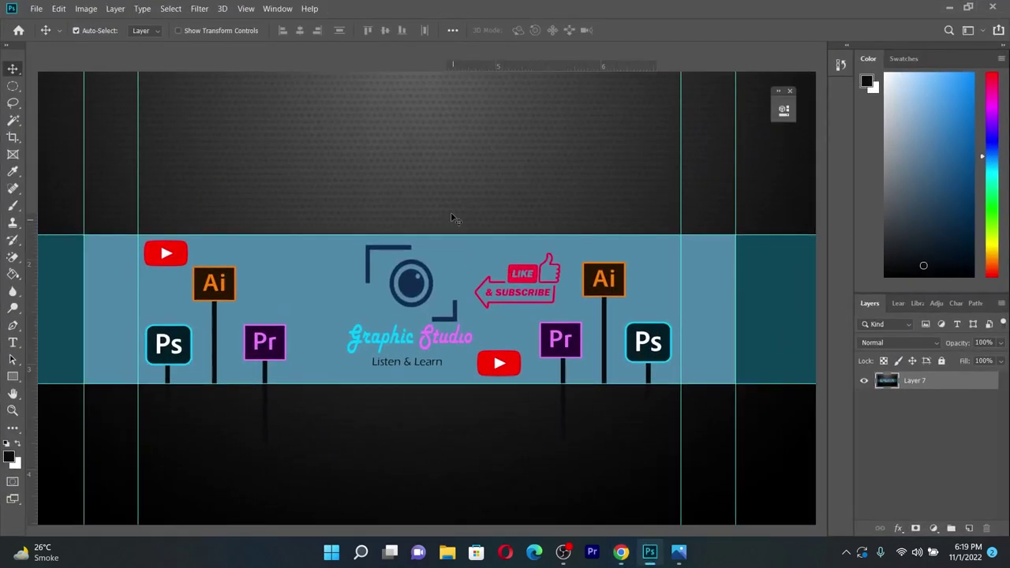